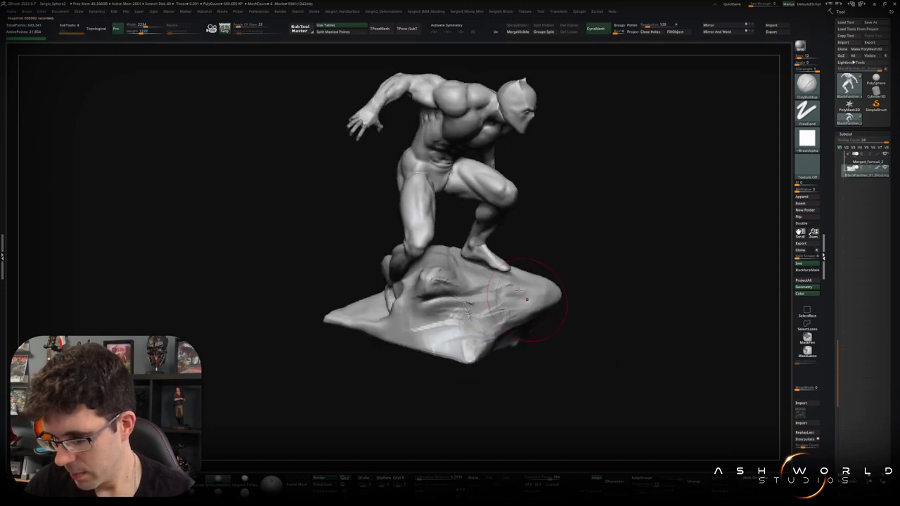
Orbit around the figure and rock base to inspect the dark crevices under it
mouse_move(466, 344)
left_mouse_down()
mouse_move(450, 282)
mouse_move(438, 308)
left_mouse_up()
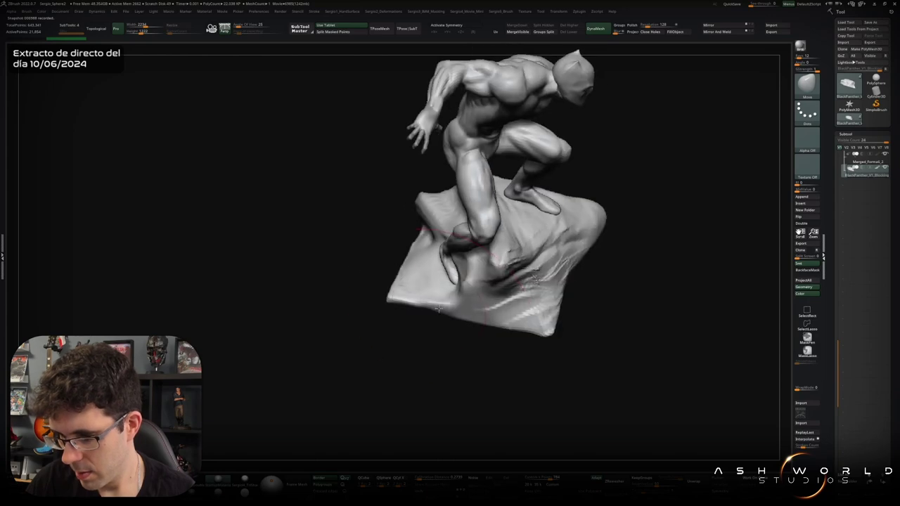
left_click_drag(341, 351, 510, 281)
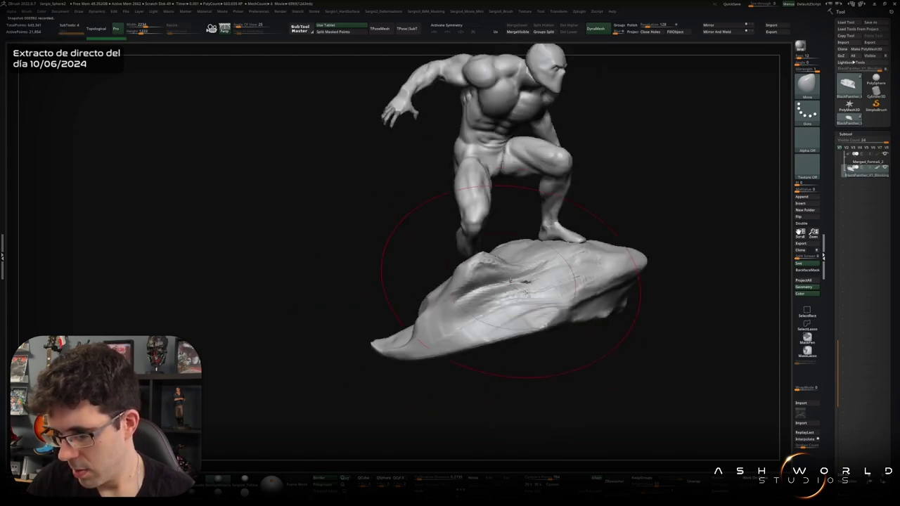
left_click_drag(590, 263, 564, 271)
mouse_move(428, 176)
left_mouse_down()
mouse_move(418, 241)
mouse_move(450, 257)
mouse_move(422, 241)
left_mouse_up()
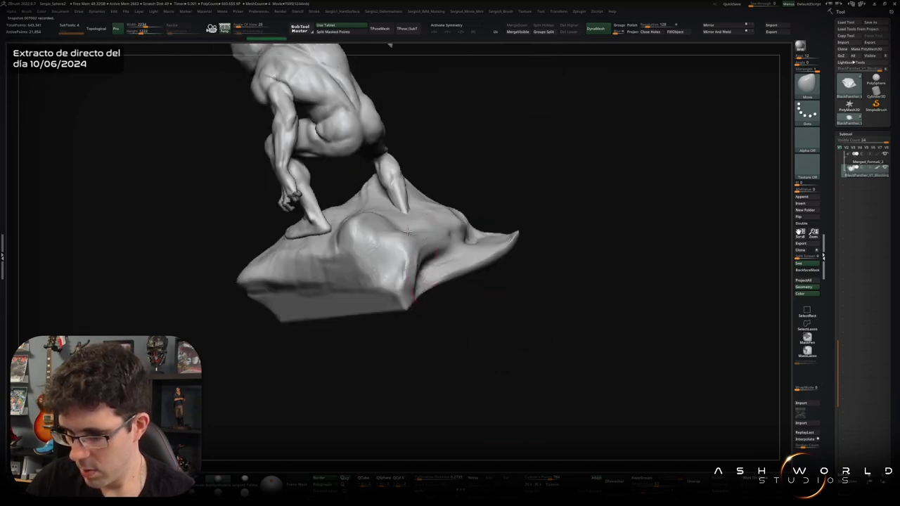
mouse_move(422, 241)
right_mouse_down()
mouse_move(485, 220)
mouse_move(546, 249)
mouse_move(538, 259)
mouse_move(582, 251)
mouse_move(594, 261)
mouse_move(578, 297)
right_mouse_up()
mouse_move(539, 239)
right_mouse_down()
mouse_move(555, 283)
mouse_move(544, 236)
mouse_move(564, 246)
mouse_move(549, 257)
mouse_move(541, 238)
mouse_move(529, 265)
right_mouse_up()
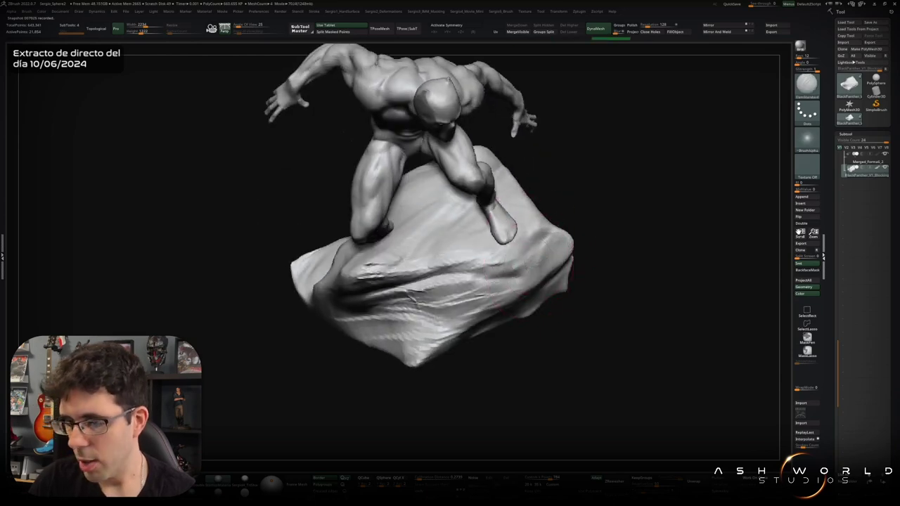
mouse_move(528, 265)
right_mouse_down()
mouse_move(494, 289)
mouse_move(483, 285)
right_mouse_up()
scroll(527, 262, "down", 3)
With ClayBuildup, fill the dark crevices across the front of the rock base
key("b")
key("c")
key("b")
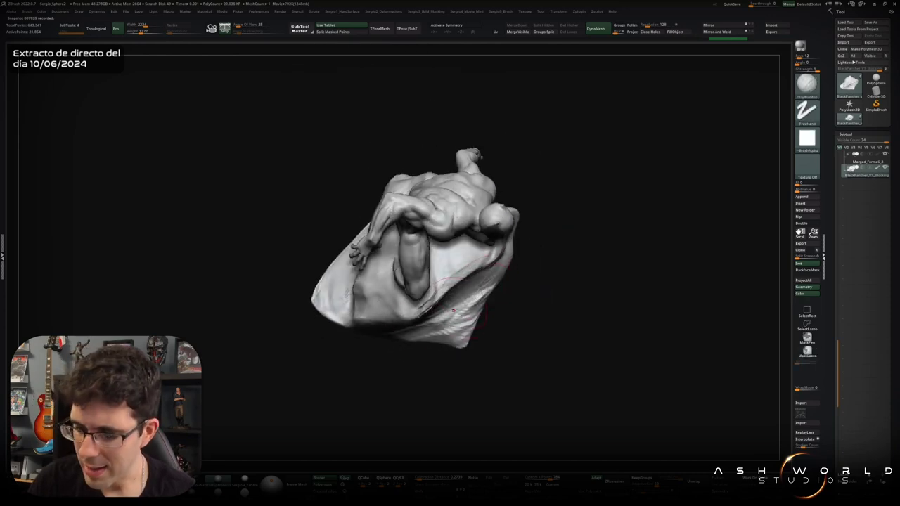
right_click_drag(440, 312, 490, 270)
left_click_drag(473, 288, 432, 330)
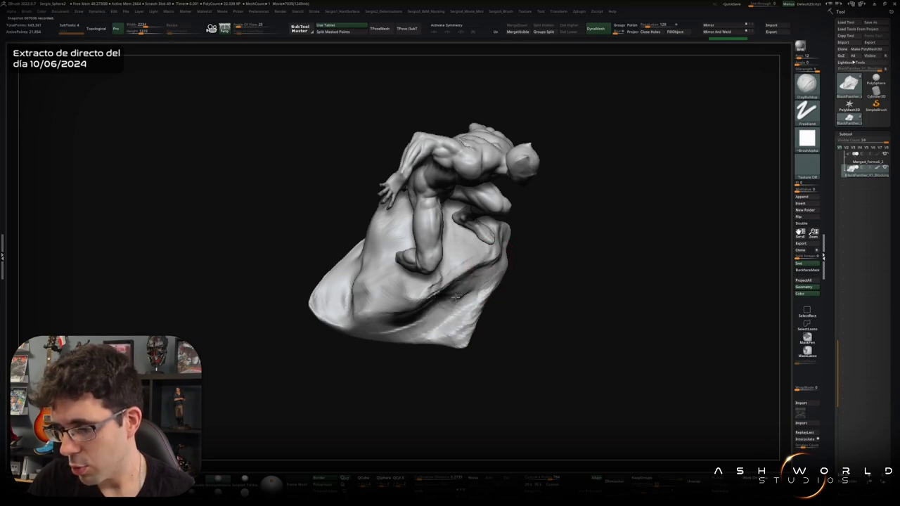
right_click_drag(447, 298, 468, 277)
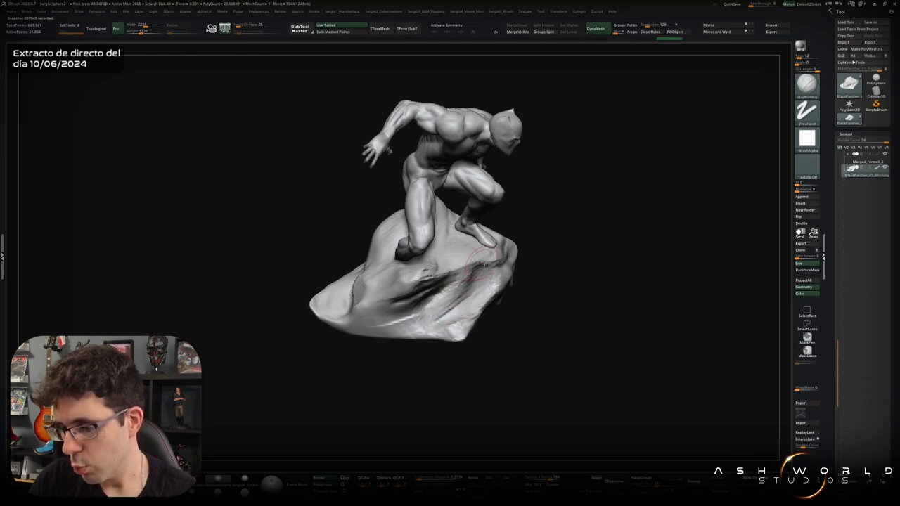
right_click_drag(475, 265, 475, 280)
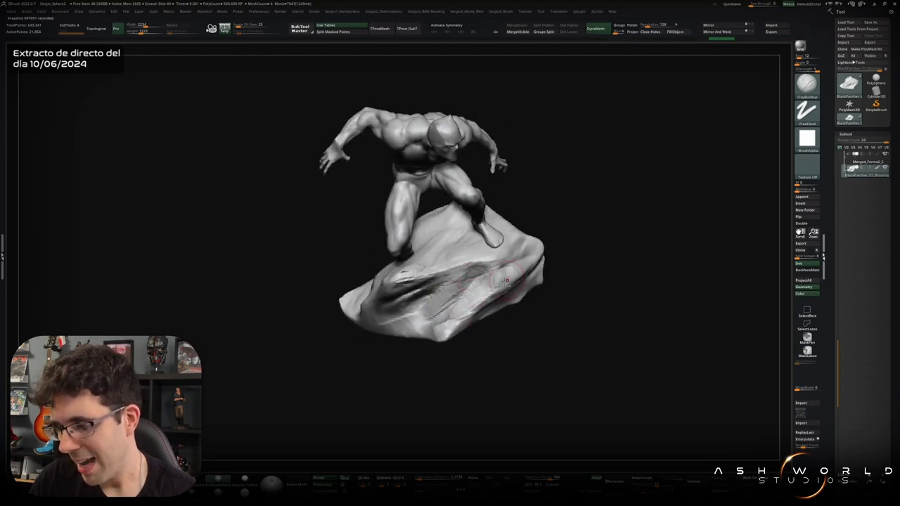
left_click_drag(460, 288, 457, 325)
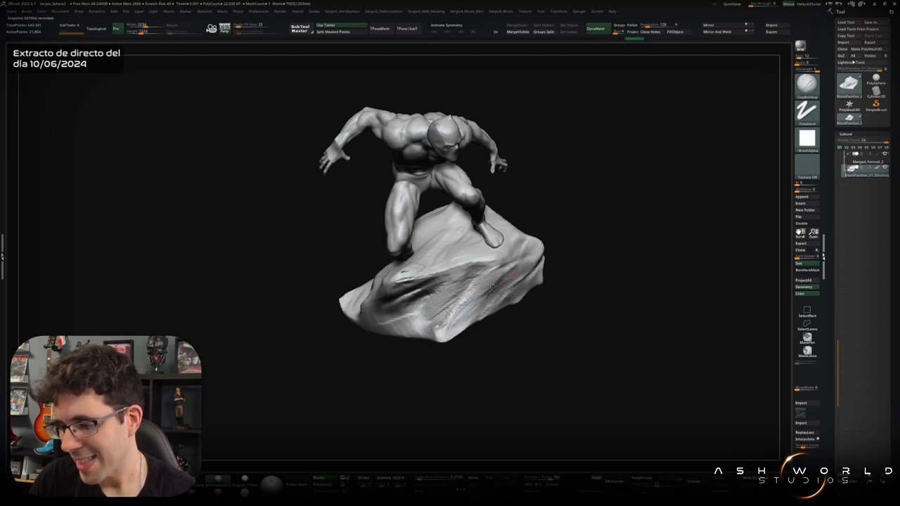
mouse_move(524, 244)
left_mouse_down()
mouse_move(488, 261)
mouse_move(518, 241)
mouse_move(552, 254)
left_mouse_up()
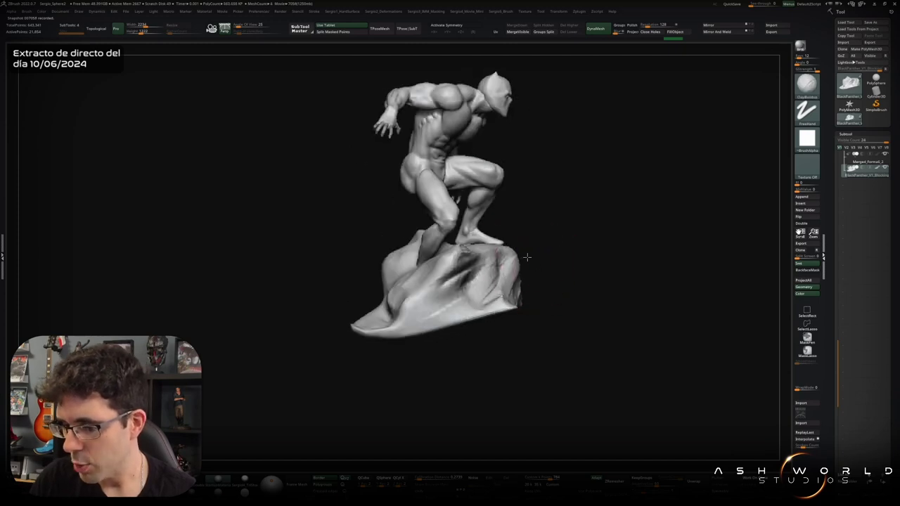
key("b")
key("m")
key("v")
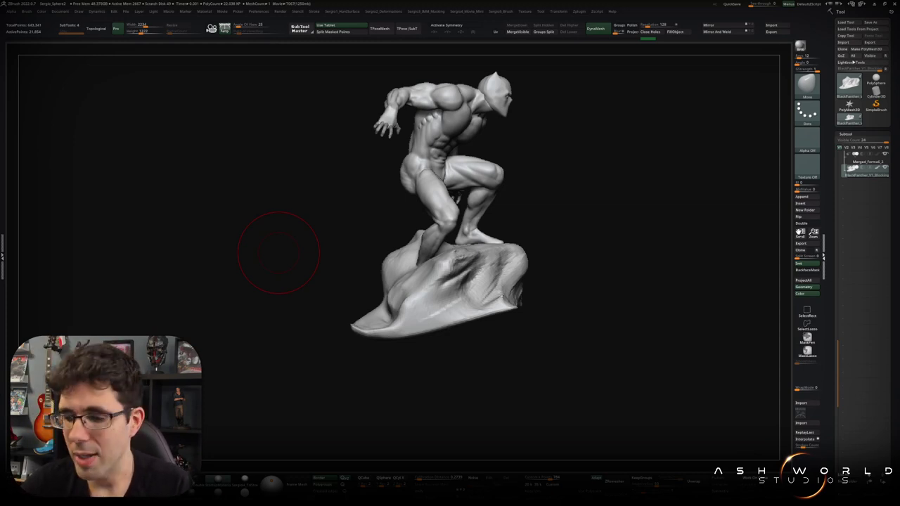
Select the figure body subtool and solo it, viewing it from above and behind
mouse_move(591, 292)
left_mouse_down()
mouse_move(482, 225)
mouse_move(520, 292)
mouse_move(552, 287)
left_mouse_up()
key("shift")
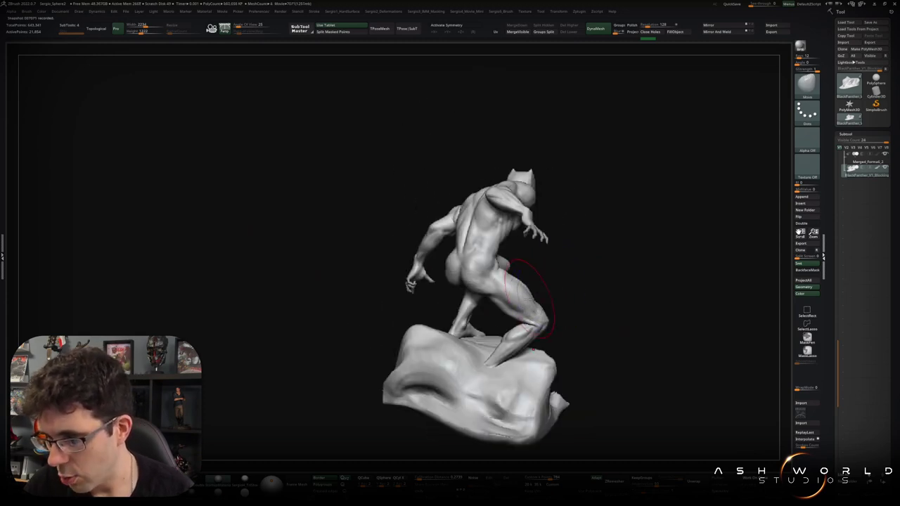
left_click(542, 296, "alt")
left_click_drag(559, 290, 596, 245)
key("ctrl")
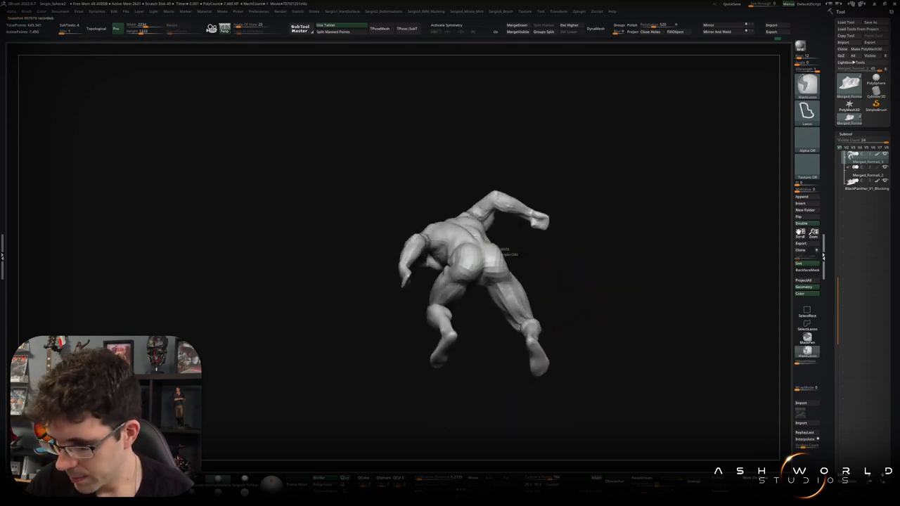
Mask the right leg, invert the mask and place the Transpose gizmo at the hip
left_click_drag(511, 252, 539, 372, "ctrl")
mouse_move(558, 269)
left_mouse_down()
mouse_move(574, 297)
mouse_move(532, 302)
mouse_move(511, 278)
mouse_move(496, 282)
mouse_move(526, 255)
left_mouse_up()
left_click(492, 311, "ctrl")
key("w")
left_click(496, 282, "alt")
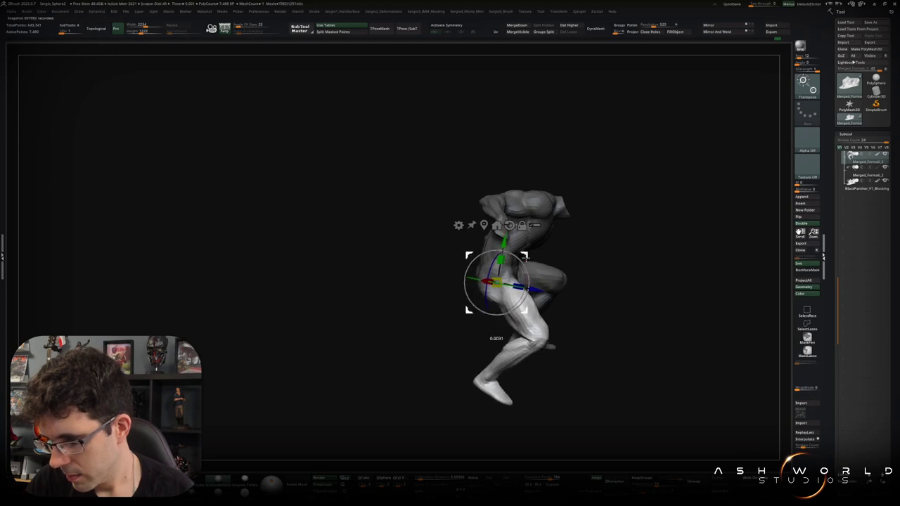
Check the reposed leg from several angles, then select the BlackPanther subtool
mouse_move(598, 304)
left_mouse_down()
mouse_move(604, 313)
mouse_move(652, 307)
left_mouse_up()
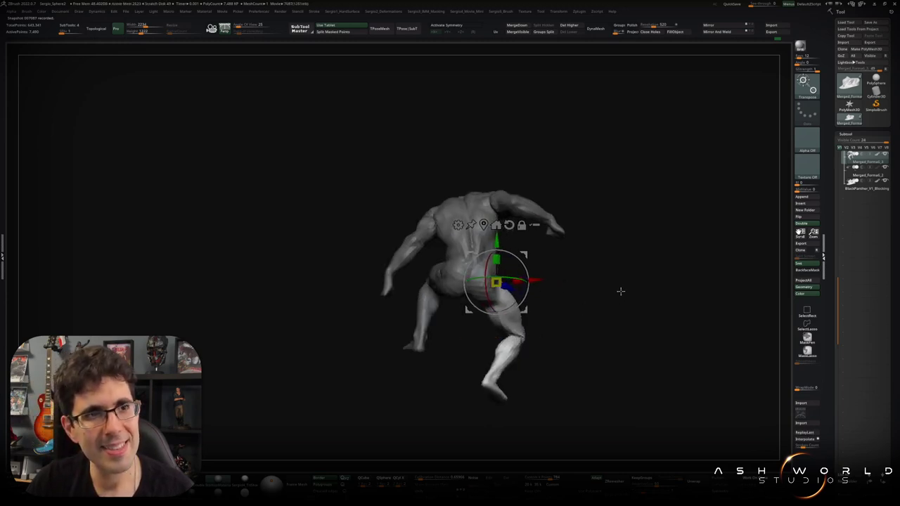
mouse_move(627, 287)
left_mouse_down()
mouse_move(528, 332)
mouse_move(596, 337)
left_mouse_up()
key("q")
mouse_move(558, 288)
left_mouse_down()
mouse_move(483, 297)
mouse_move(493, 285)
mouse_move(516, 284)
left_mouse_up()
mouse_move(508, 282)
right_mouse_down()
mouse_move(416, 305)
mouse_move(531, 319)
mouse_move(538, 337)
mouse_move(518, 350)
right_mouse_up()
left_click(517, 366, "alt")
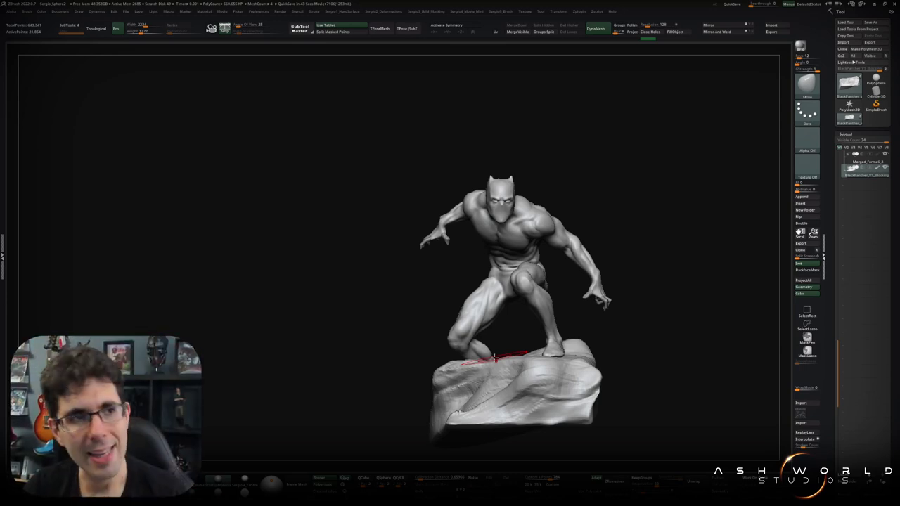
Orbit around the figure and rock, then solo the rock subtool to hide the figure
left_click_drag(665, 300, 603, 297)
right_click_drag(602, 297, 483, 325, "ctrl")
right_click_drag(503, 280, 515, 264)
mouse_move(527, 330)
right_mouse_down("ctrl")
mouse_move(570, 345)
mouse_move(571, 361)
right_mouse_up("ctrl")
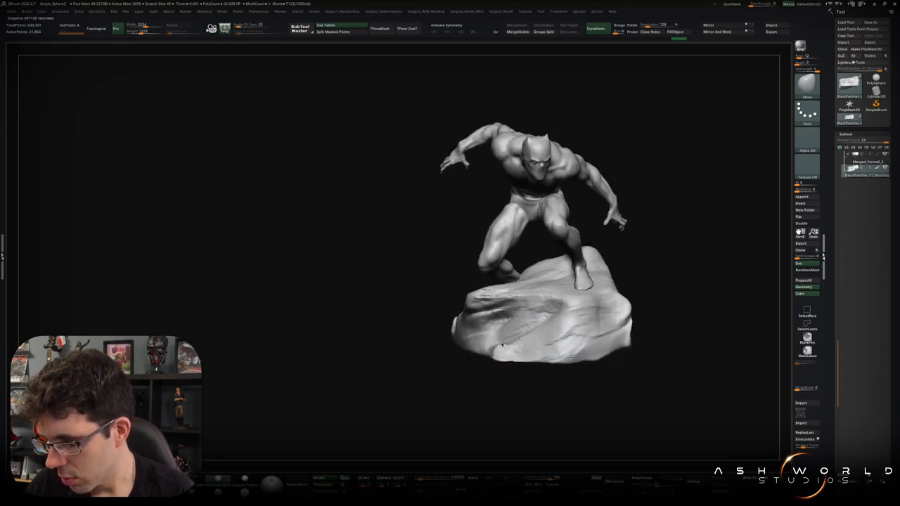
mouse_move(571, 361)
right_mouse_down()
mouse_move(570, 349)
mouse_move(553, 342)
mouse_move(508, 356)
mouse_move(520, 351)
mouse_move(488, 335)
mouse_move(476, 314)
right_mouse_up()
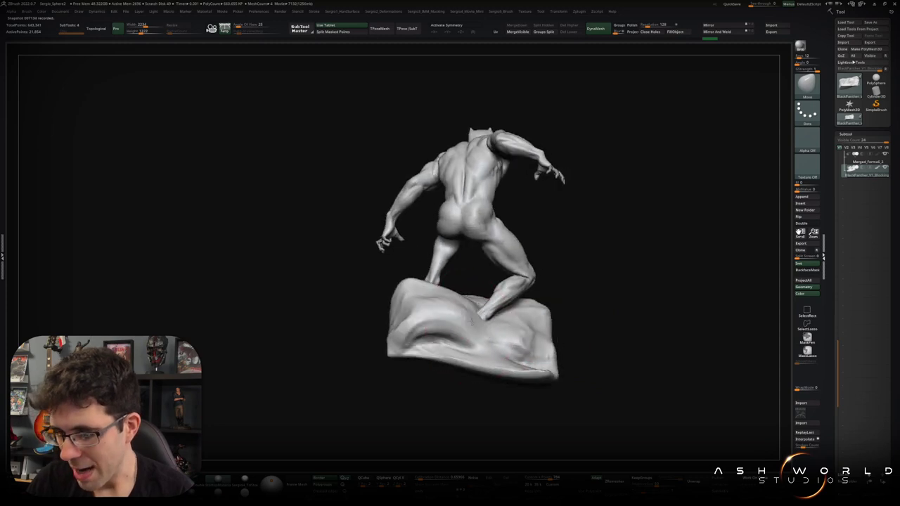
left_click(461, 333, "ctrl+shift")
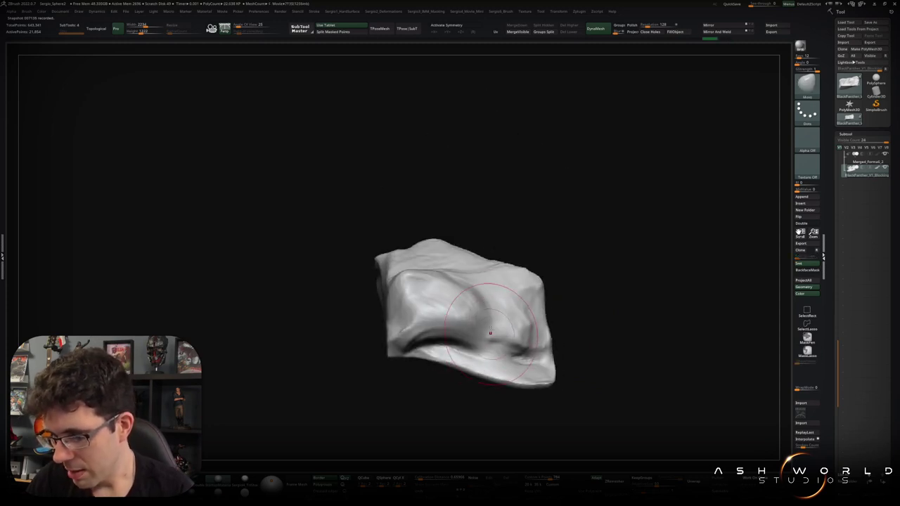
With a trim brush and plain alpha, carve a flat crease across the rock's lower front
right_click_drag(461, 334, 487, 333)
key("ctrl+shift")
left_click(483, 321, "ctrl+shift")
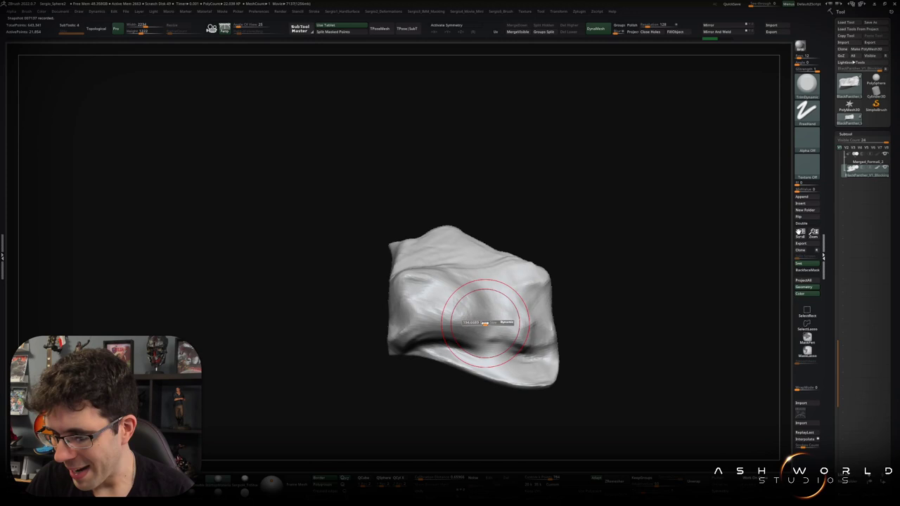
left_click(806, 140)
left_click(583, 147)
key("space")
mouse_move(392, 346)
left_mouse_down()
mouse_move(494, 341)
mouse_move(493, 318)
left_mouse_up()
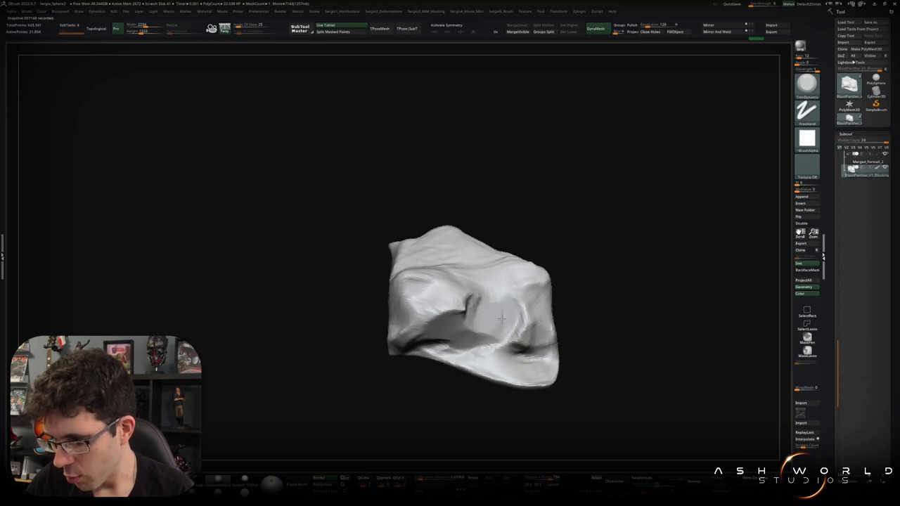
key("alt+s")
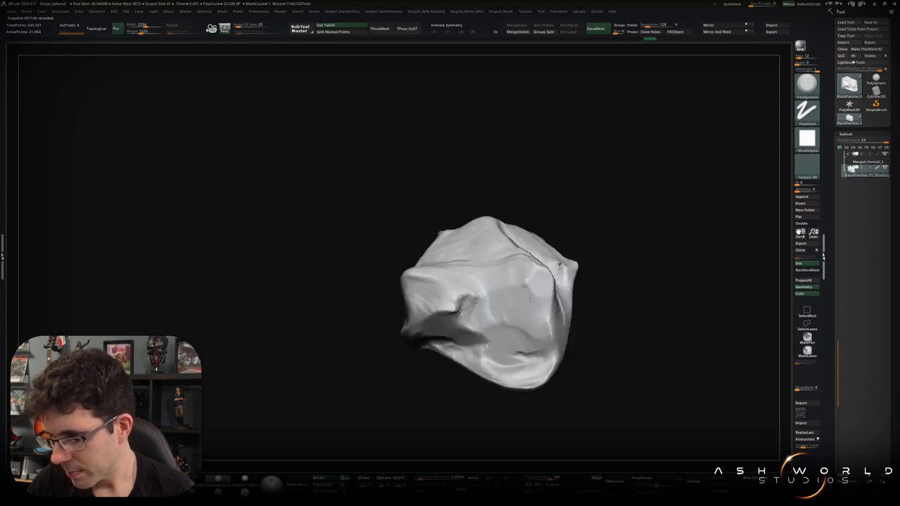
right_click_drag(538, 292, 495, 326)
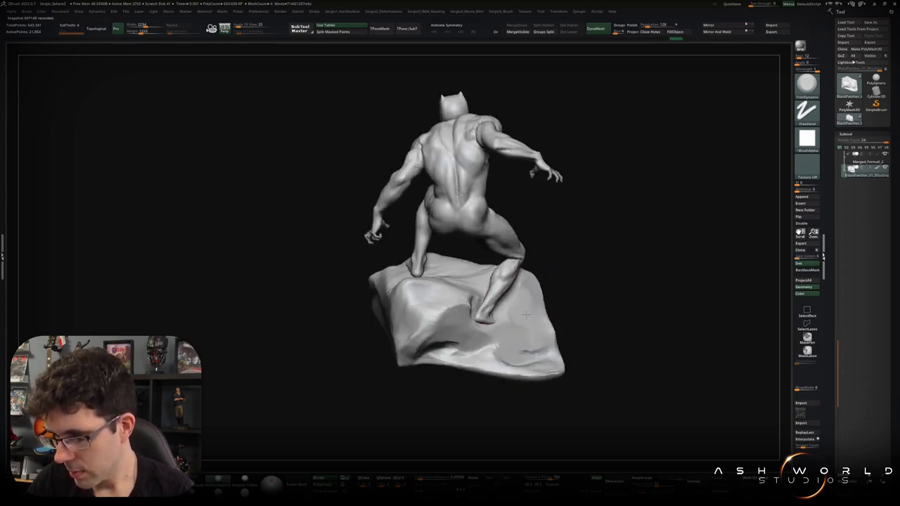
key("alt+s")
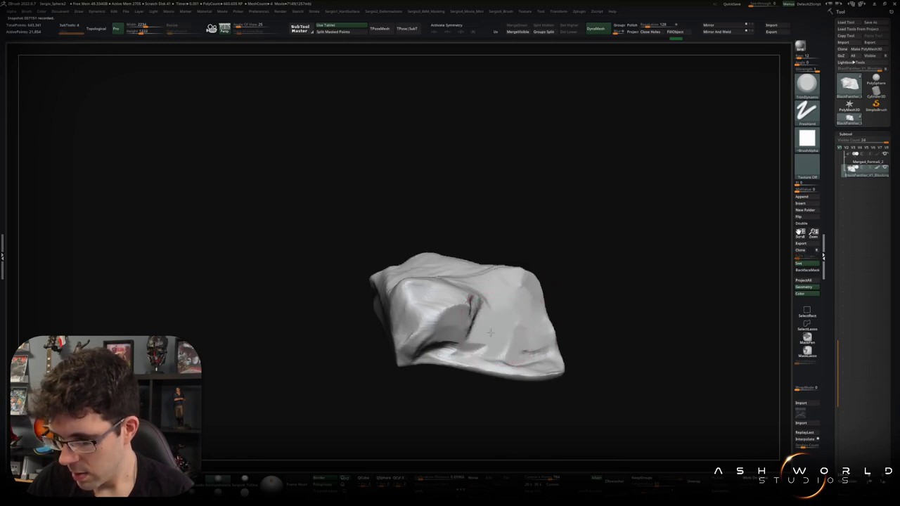
With ClayBuildup, press a dent into the left front of the rock
key("b")
key("c")
key("b")
mouse_move(503, 315)
right_mouse_down()
mouse_move(487, 329)
mouse_move(501, 304)
right_mouse_up()
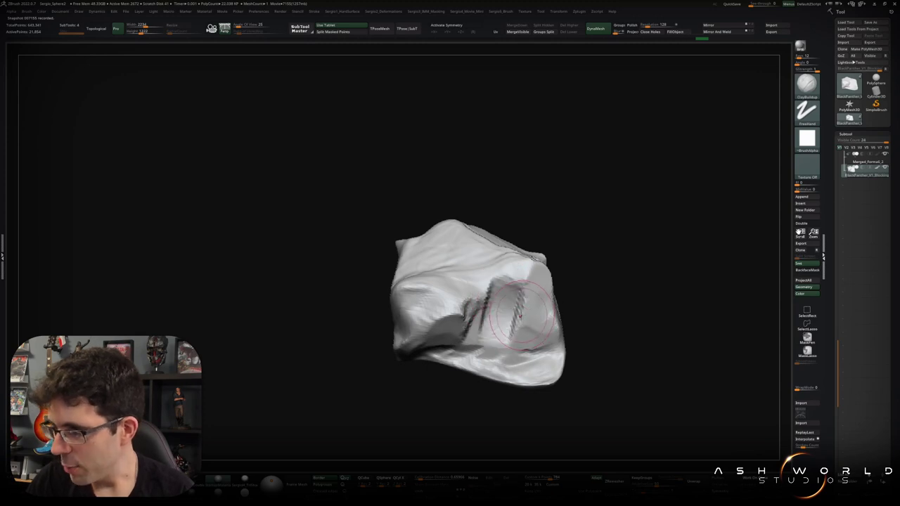
key("b")
key("m")
key("t")
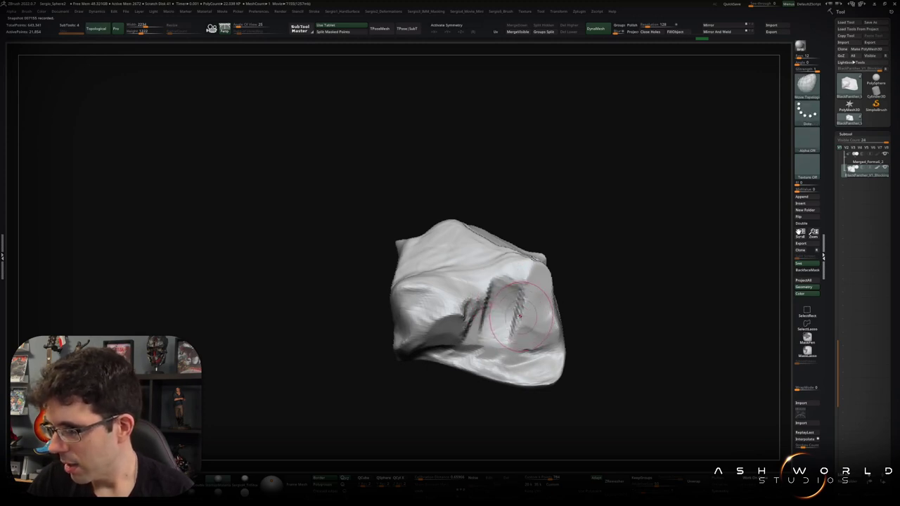
key("b")
key("c")
key("b")
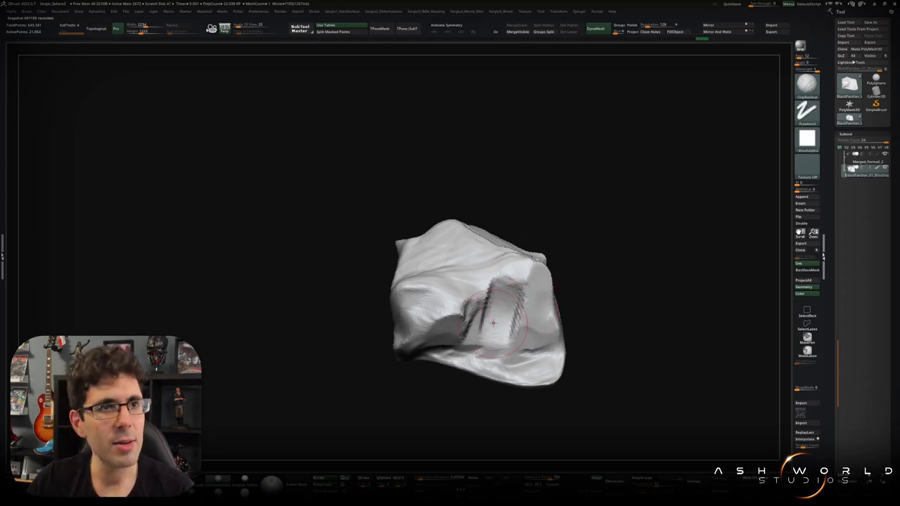
mouse_move(524, 269)
right_mouse_down()
mouse_move(487, 317)
mouse_move(493, 289)
mouse_move(485, 330)
mouse_move(472, 290)
mouse_move(455, 290)
right_mouse_up()
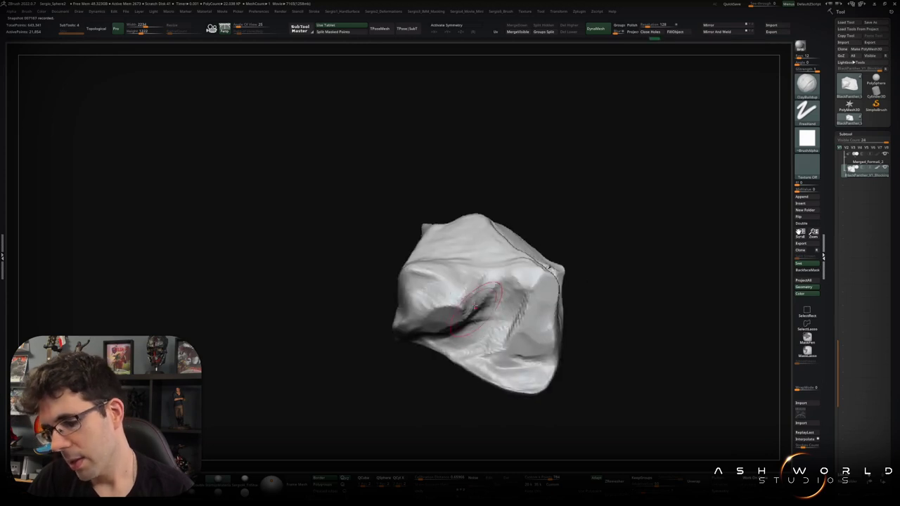
left_click_drag(464, 295, 432, 297)
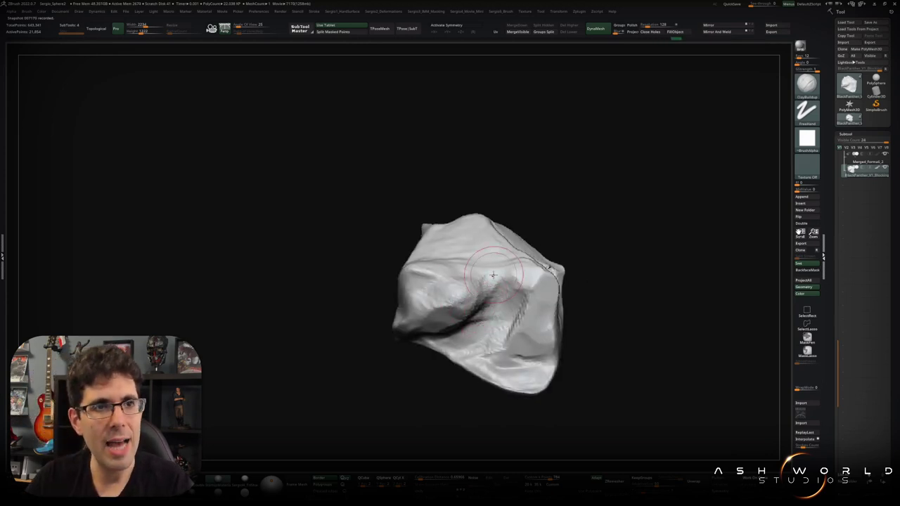
Cut diagonal grooves into the rock surface
mouse_move(570, 297)
right_mouse_down()
mouse_move(594, 279)
mouse_move(536, 288)
mouse_move(584, 267)
mouse_move(596, 272)
mouse_move(541, 295)
right_mouse_up()
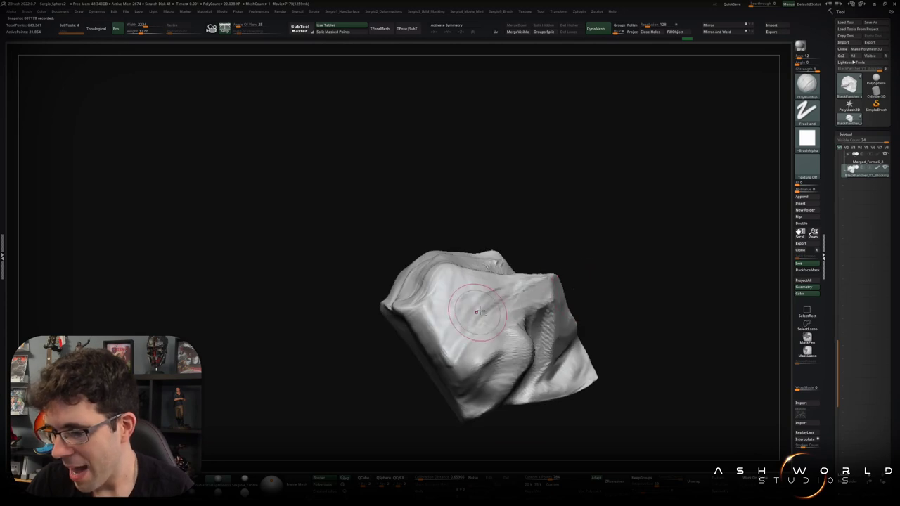
left_click_drag(452, 302, 498, 317)
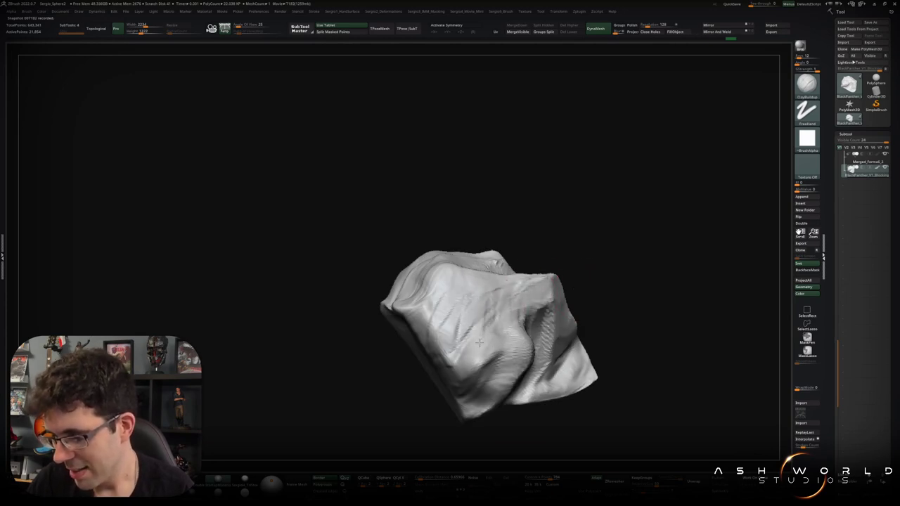
mouse_move(532, 288)
right_mouse_down()
mouse_move(501, 342)
mouse_move(502, 311)
right_mouse_up()
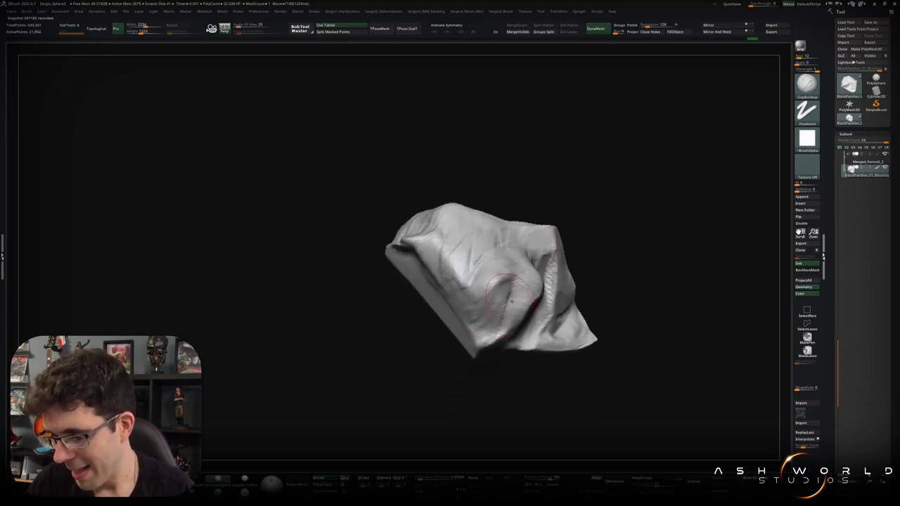
With TrimDynamic, flatten a patch on the rock and add small strokes and a crease
key("b")
key("t")
key("d")
mouse_move(516, 288)
left_mouse_down()
mouse_move(502, 256)
mouse_move(485, 267)
left_mouse_up()
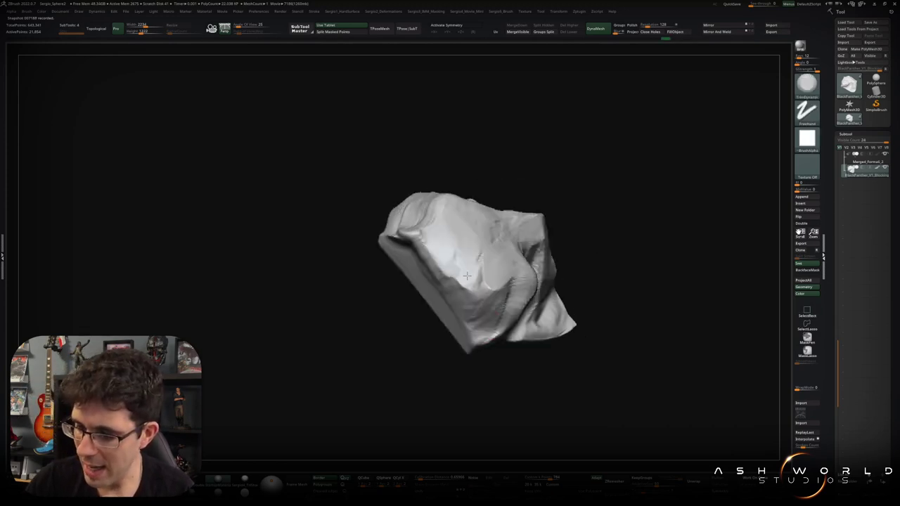
right_click_drag(442, 239, 416, 250)
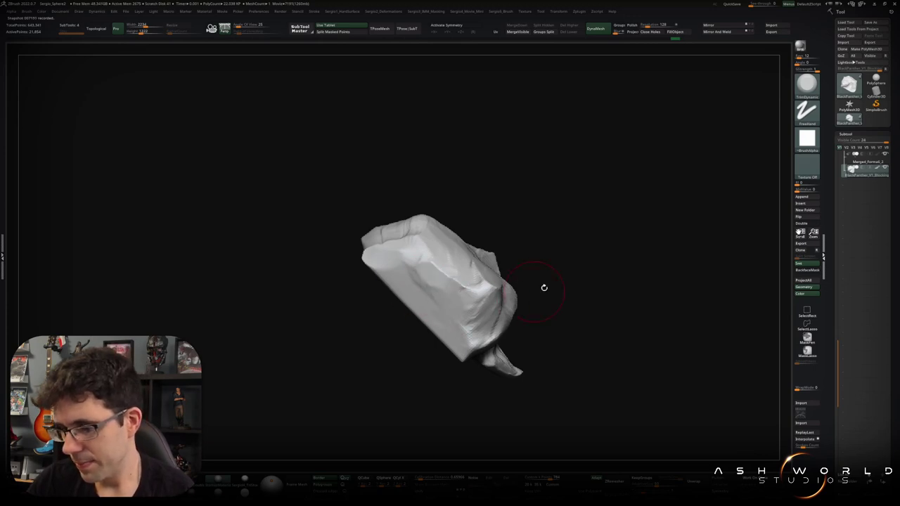
right_click_drag(542, 287, 485, 311)
mouse_move(485, 312)
left_mouse_down()
mouse_move(485, 348)
mouse_move(534, 306)
left_mouse_up()
mouse_move(534, 310)
right_mouse_down()
mouse_move(548, 313)
mouse_move(665, 255)
mouse_move(628, 273)
mouse_move(633, 290)
mouse_move(550, 298)
mouse_move(598, 236)
mouse_move(679, 232)
mouse_move(594, 244)
right_mouse_up()
View the figure and rock from above, switching from Move to DamStandard for sharp cracks
key("b")
key("m")
key("v")
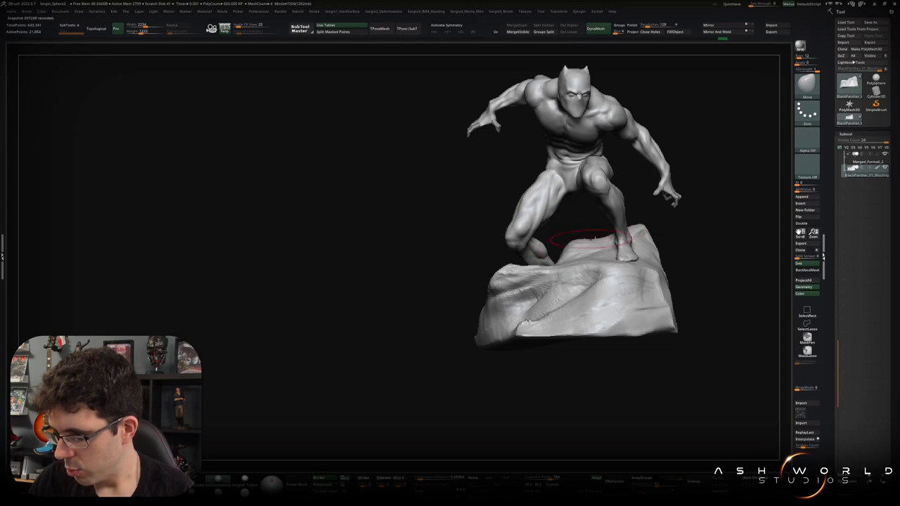
mouse_move(642, 233)
right_mouse_down()
mouse_move(674, 258)
mouse_move(665, 250)
mouse_move(636, 258)
mouse_move(651, 255)
right_mouse_up()
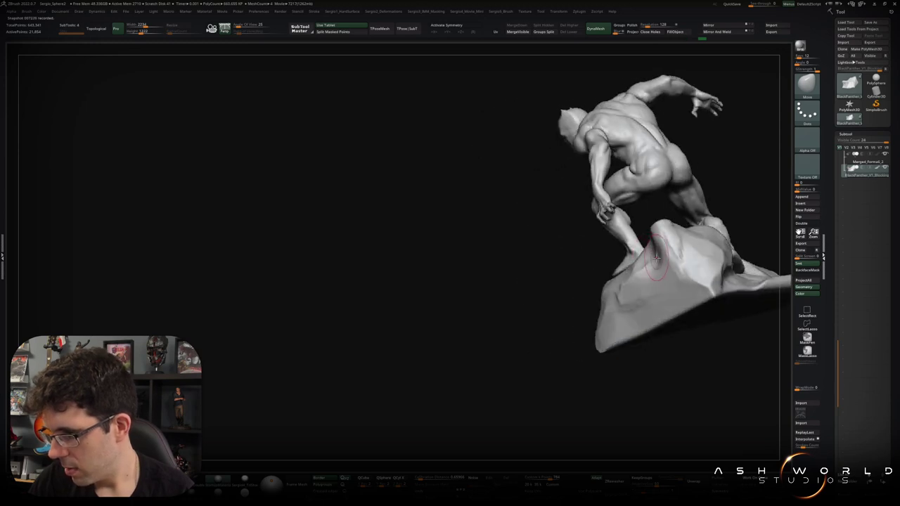
mouse_move(659, 241)
right_mouse_down()
mouse_move(675, 251)
mouse_move(667, 245)
right_mouse_up()
key("b")
key("d")
key("s")
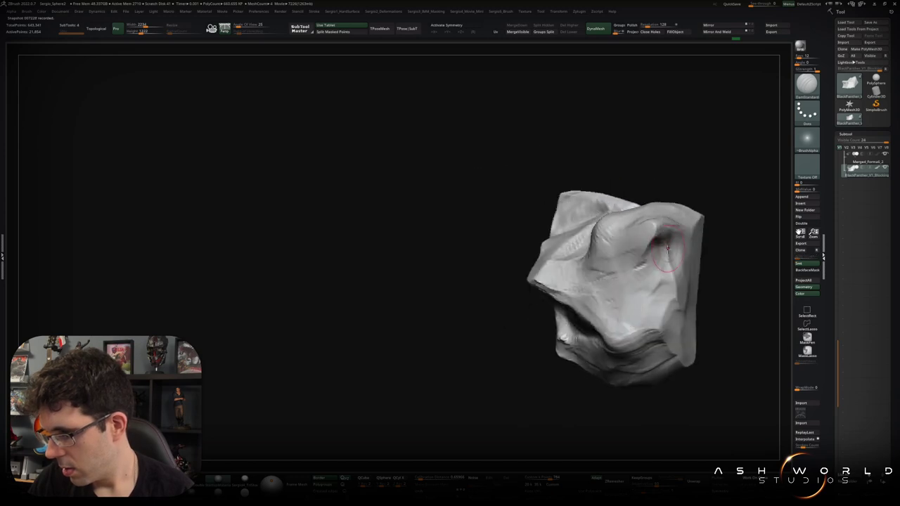
mouse_move(622, 277)
right_mouse_down()
mouse_move(673, 248)
mouse_move(628, 254)
mouse_move(618, 230)
mouse_move(572, 247)
mouse_move(576, 270)
mouse_move(594, 286)
mouse_move(631, 221)
mouse_move(633, 237)
mouse_move(682, 241)
mouse_move(624, 223)
right_mouse_up()
With ClayBuildup, reshape the rock surface beside the figure's hand
key("b")
key("m")
key("v")
key("b")
key("c")
key("b")
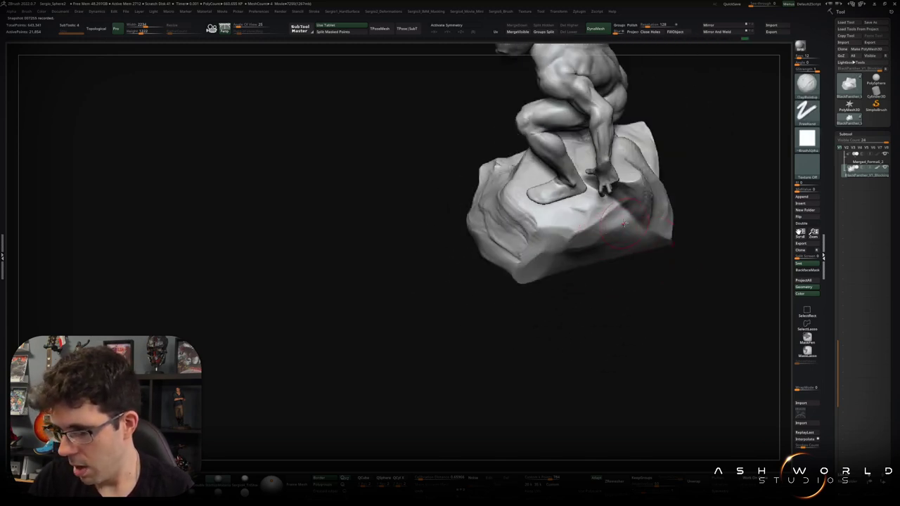
mouse_move(624, 223)
right_mouse_down()
mouse_move(593, 268)
mouse_move(600, 262)
right_mouse_up()
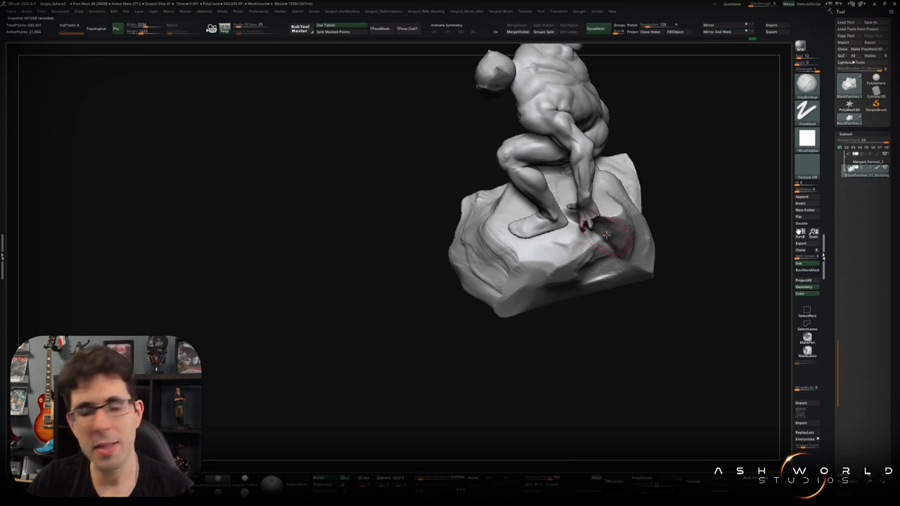
right_click_drag(605, 230, 598, 256)
left_click_drag(603, 245, 596, 239)
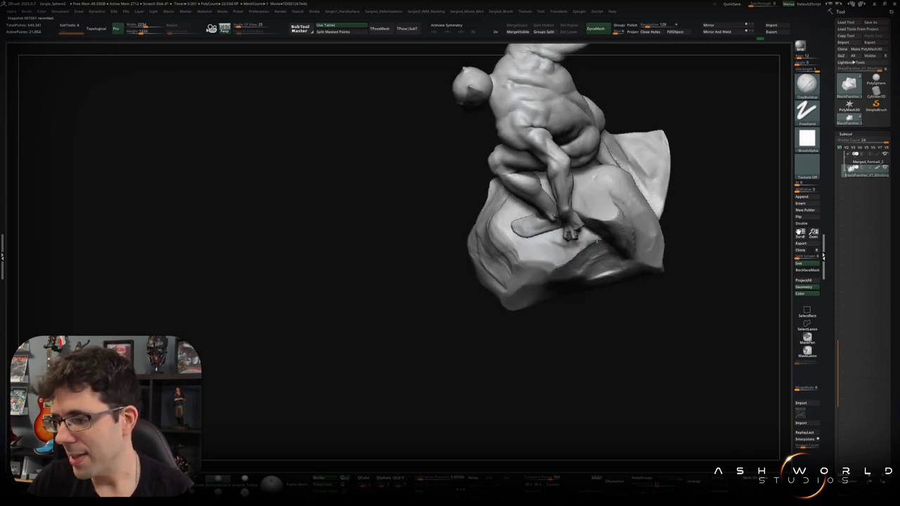
Smooth away crack detail on the rock top, checking from above and the side
right_click_drag(599, 255, 601, 242)
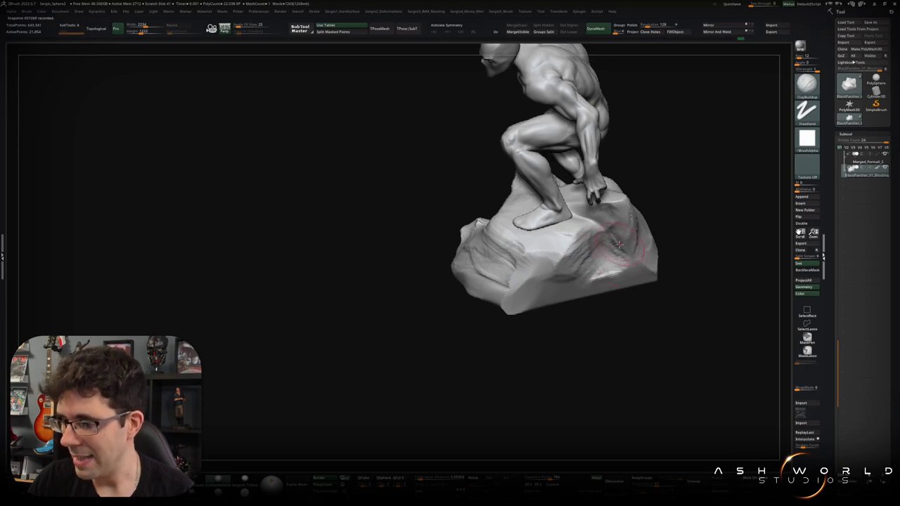
right_click_drag(622, 254, 602, 242)
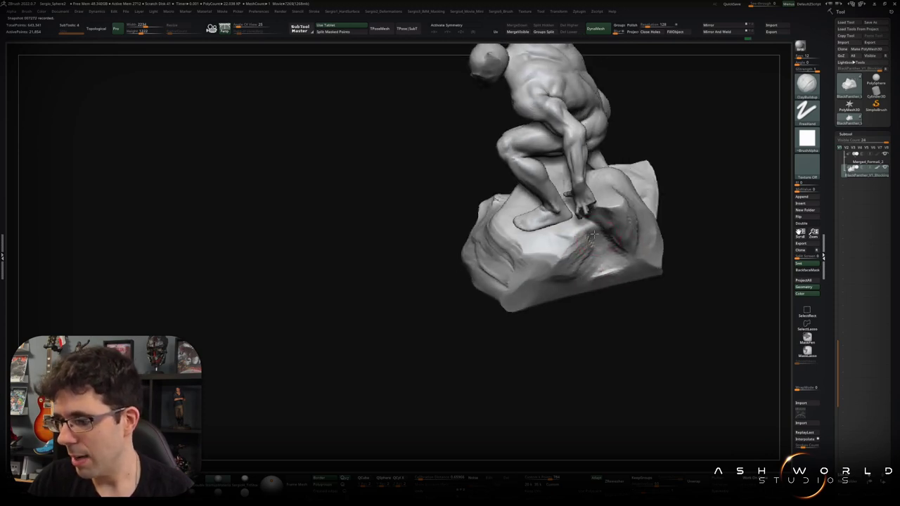
mouse_move(598, 262)
right_mouse_down()
mouse_move(606, 261)
mouse_move(594, 243)
right_mouse_up()
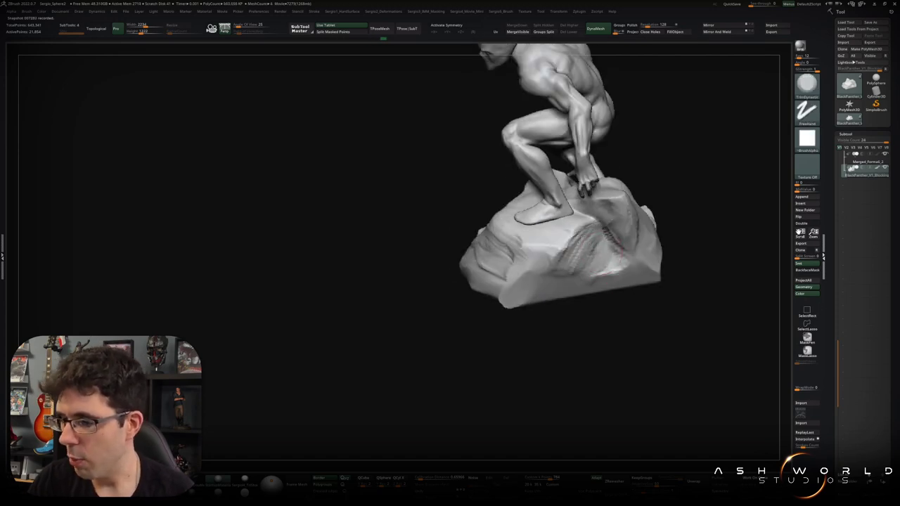
left_click_drag(587, 231, 631, 216, "shift")
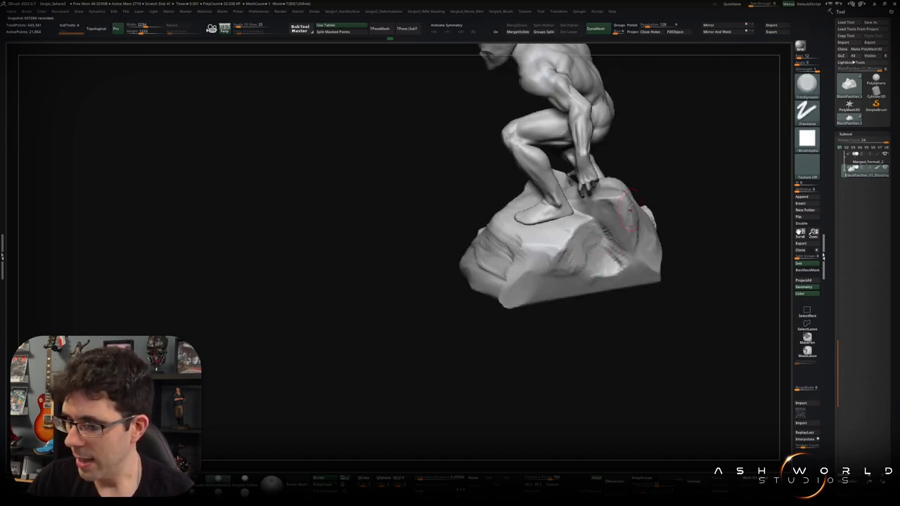
right_click_drag(629, 212, 621, 201)
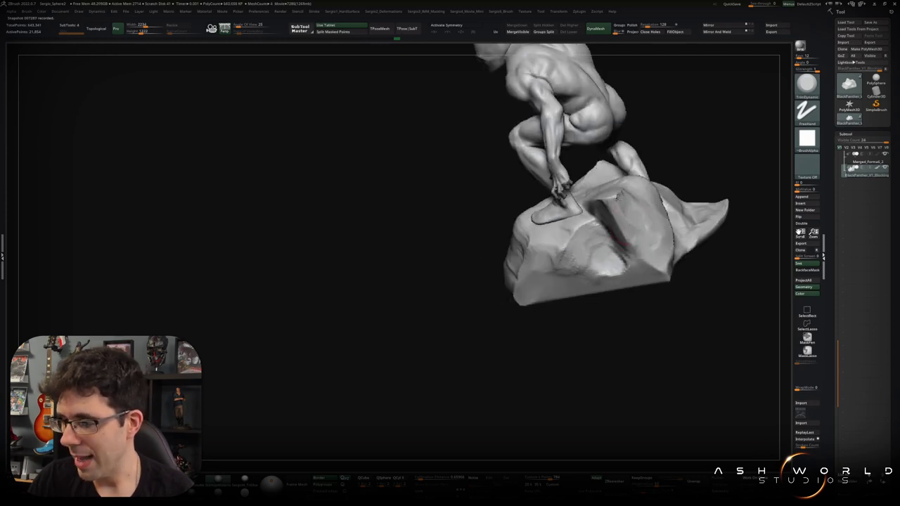
right_click_drag(636, 230, 596, 227)
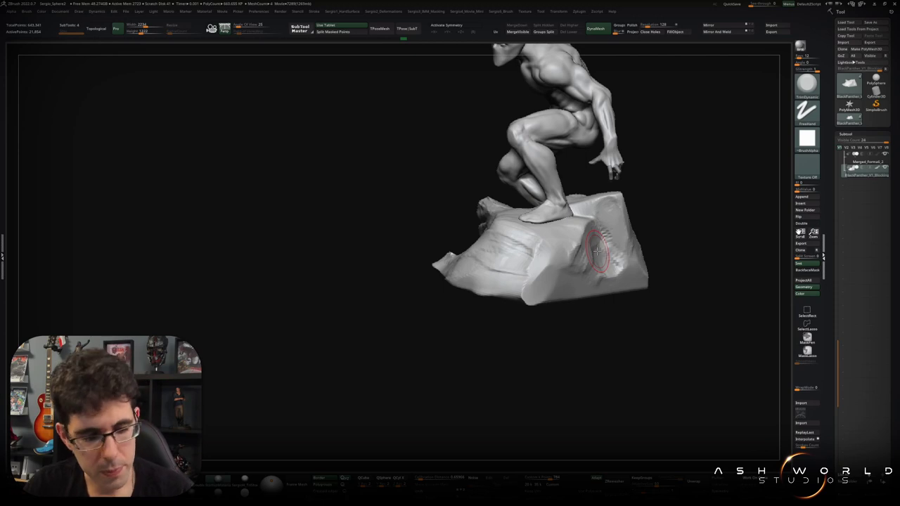
Fit the statue in view and work the rock top under the feet with the Move brush
mouse_move(583, 324)
left_mouse_down()
mouse_move(566, 335)
mouse_move(626, 321)
mouse_move(618, 329)
left_mouse_up()
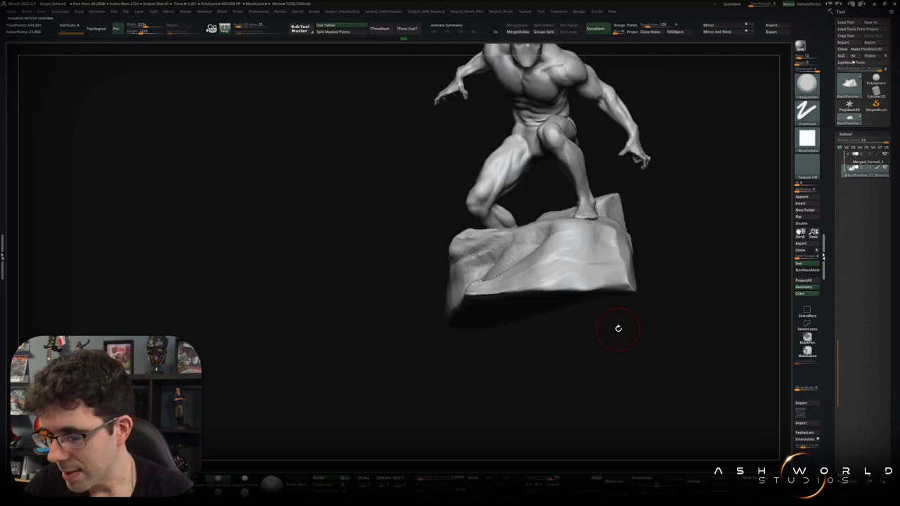
key("f")
mouse_move(490, 364)
left_mouse_down()
mouse_move(471, 300)
mouse_move(421, 292)
mouse_move(432, 271)
mouse_move(401, 324)
mouse_move(404, 330)
mouse_move(490, 284)
mouse_move(431, 339)
left_mouse_up()
key("b")
key("m")
key("v")
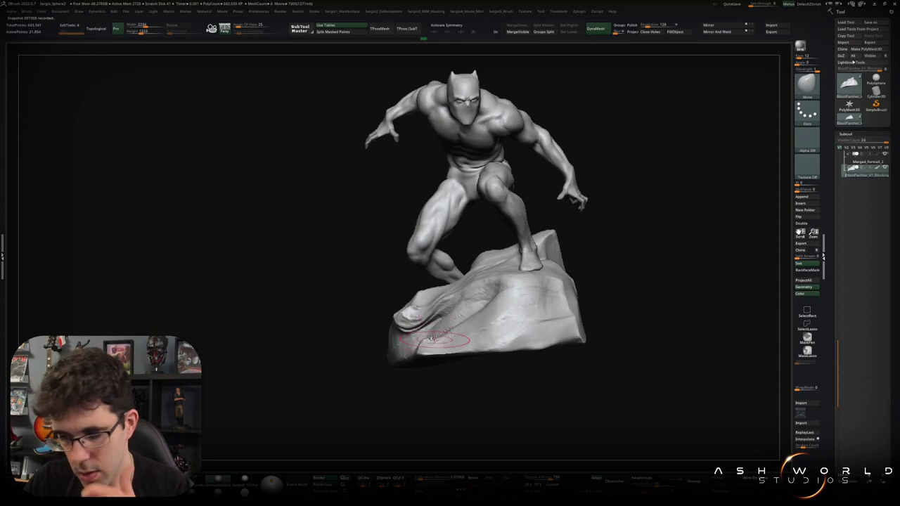
left_click_drag(465, 364, 488, 328)
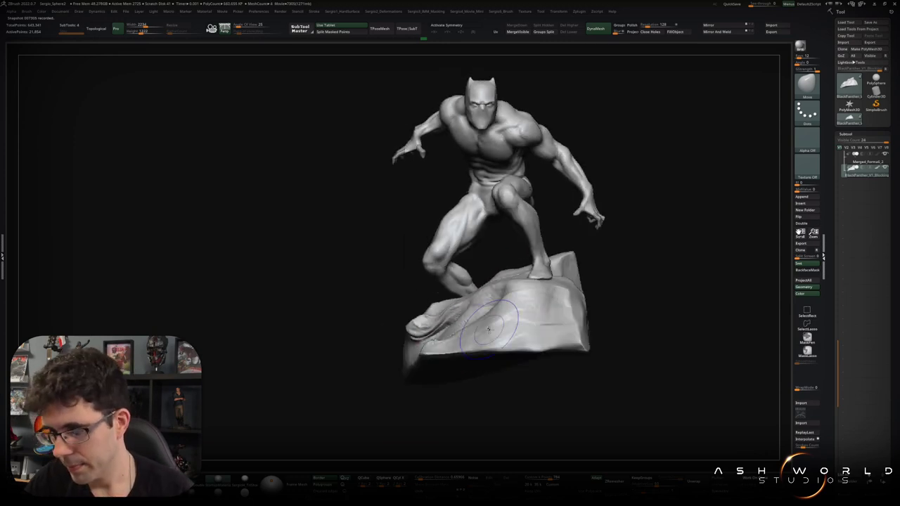
left_click_drag(520, 356, 515, 345)
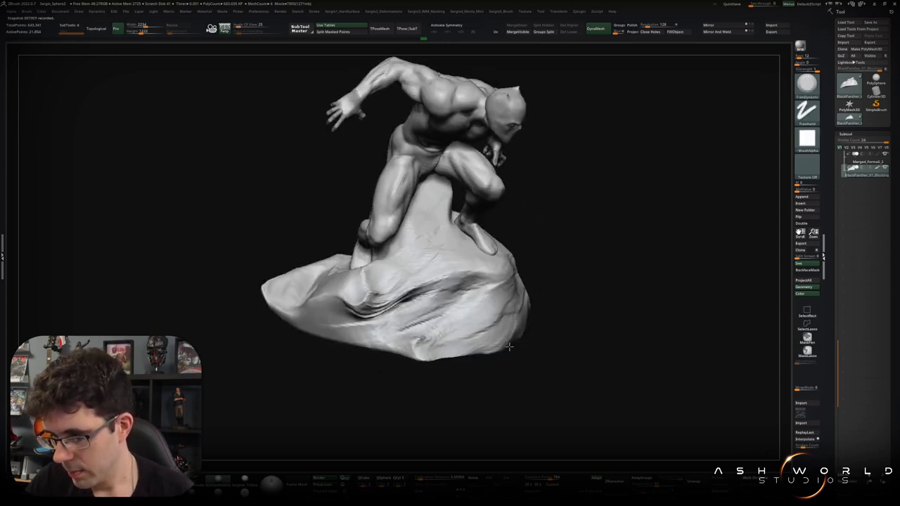
mouse_move(501, 329)
left_mouse_down()
mouse_move(506, 286)
mouse_move(519, 332)
mouse_move(503, 331)
mouse_move(508, 345)
left_mouse_up()
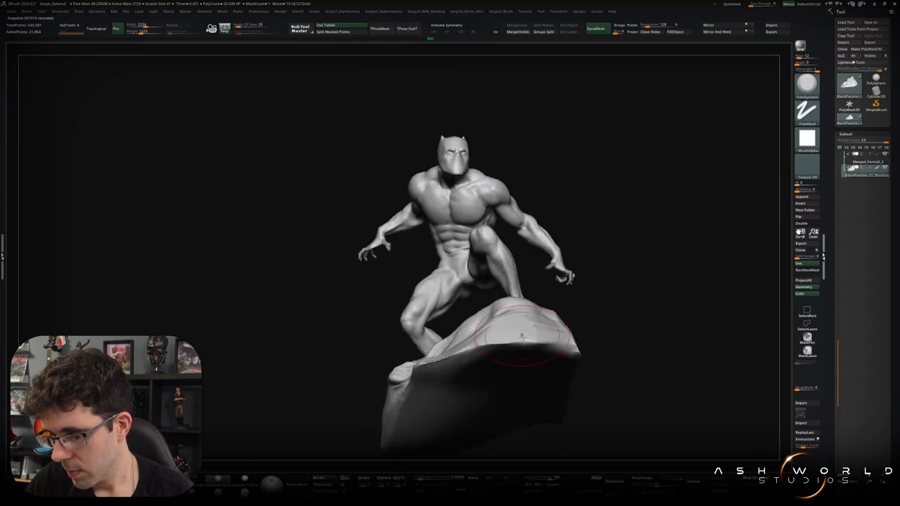
left_click_drag(422, 368, 478, 327)
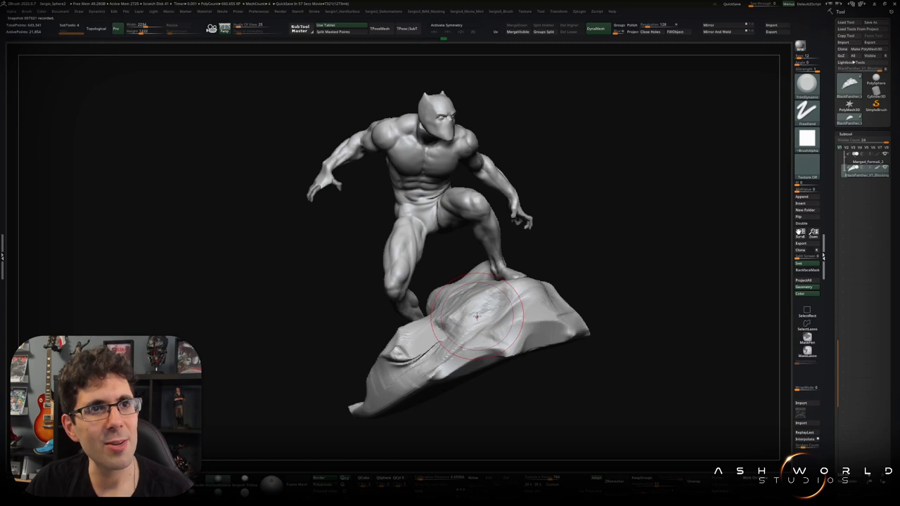
Inspect the rock from low and rear angles, then solo the rock to hide the figure
mouse_move(476, 316)
left_mouse_down()
mouse_move(474, 304)
mouse_move(467, 320)
left_mouse_up()
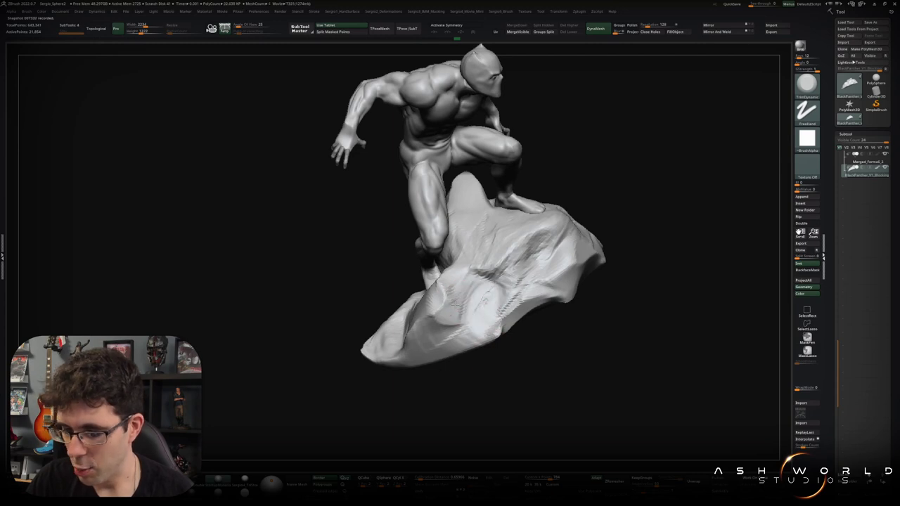
mouse_move(492, 309)
left_mouse_down()
mouse_move(504, 316)
mouse_move(480, 309)
left_mouse_up()
mouse_move(416, 366)
left_mouse_down()
mouse_move(463, 320)
mouse_move(494, 331)
mouse_move(425, 339)
left_mouse_up()
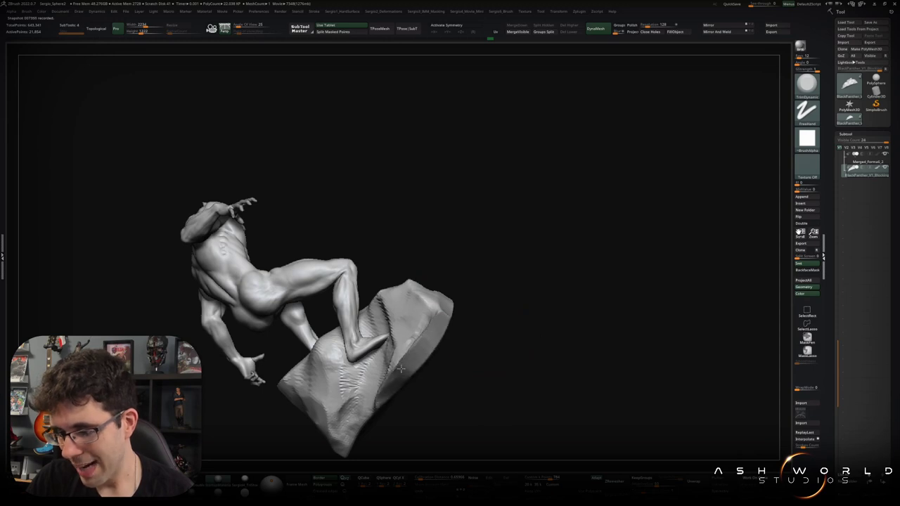
left_click_drag(428, 340, 424, 307)
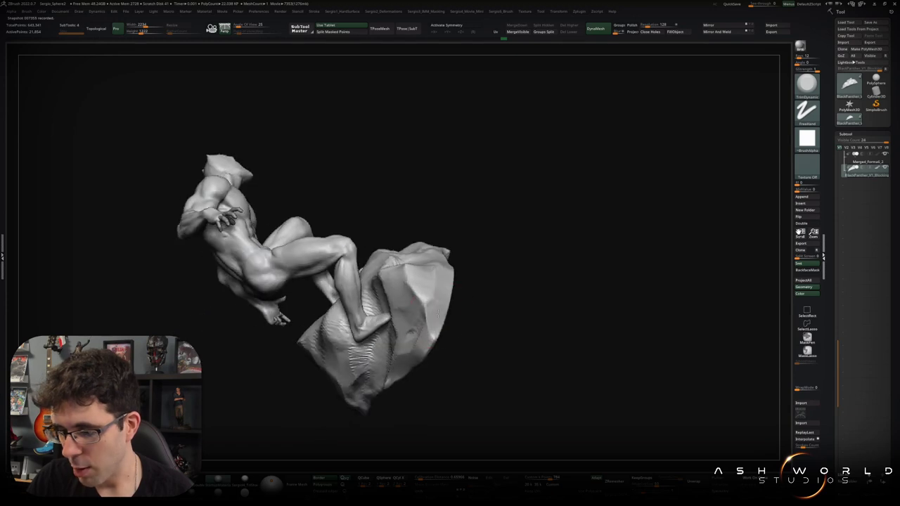
left_click_drag(432, 345, 438, 312)
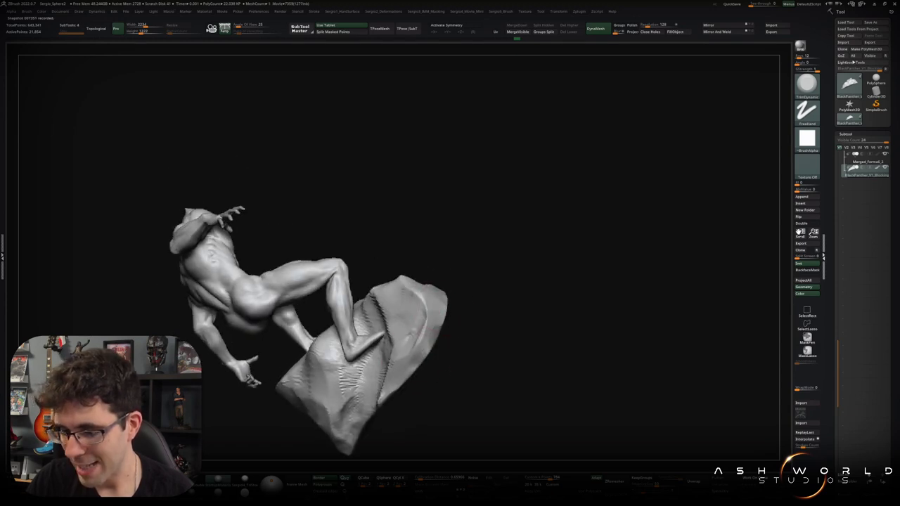
mouse_move(396, 380)
left_mouse_down()
mouse_move(462, 320)
mouse_move(430, 359)
mouse_move(405, 356)
left_mouse_up()
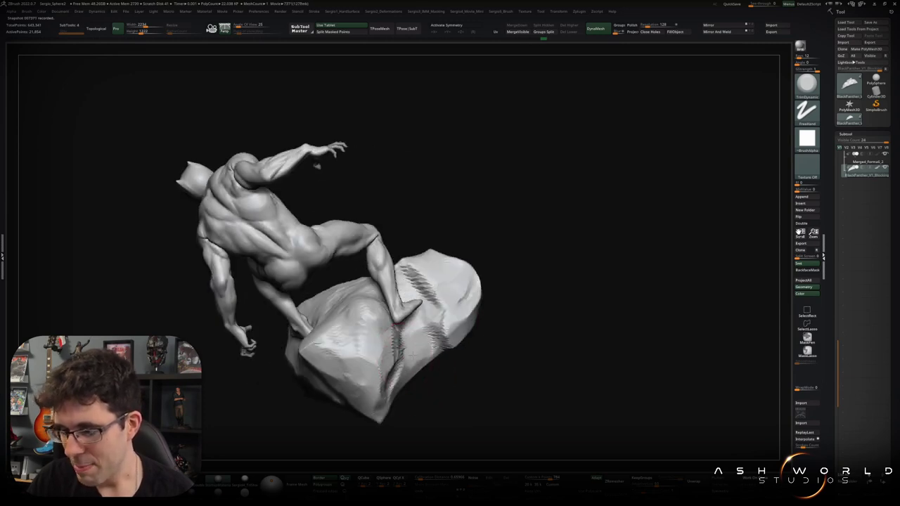
mouse_move(387, 402)
left_mouse_down()
mouse_move(416, 327)
mouse_move(422, 379)
mouse_move(397, 324)
mouse_move(366, 337)
mouse_move(416, 318)
mouse_move(363, 302)
left_mouse_up()
key("b")
key("m")
key("v")
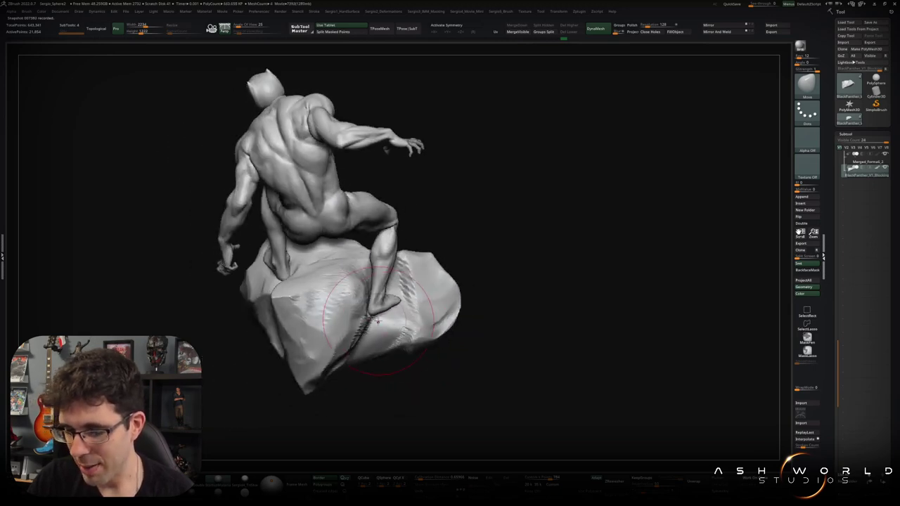
left_click(358, 306, "ctrl+shift")
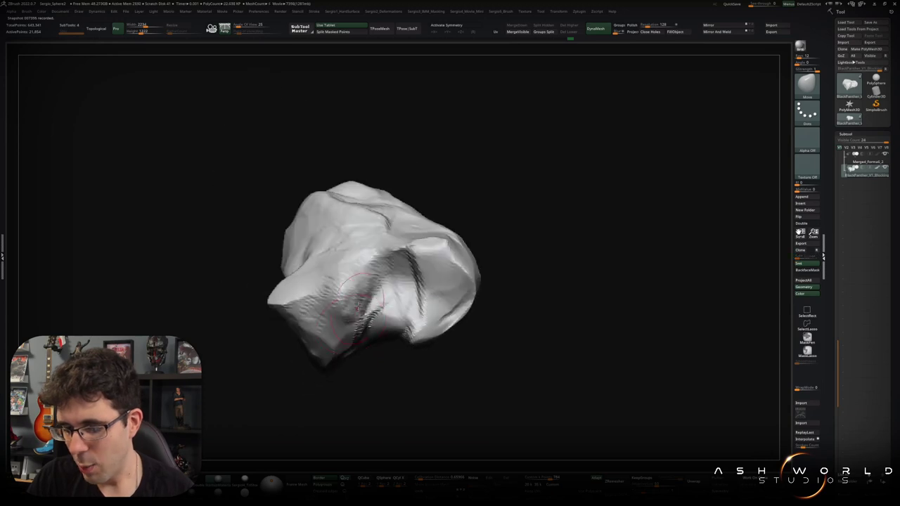
With TrimDynamic, chisel angular facets into the soloed rock from several sides
key("b")
key("t")
key("d")
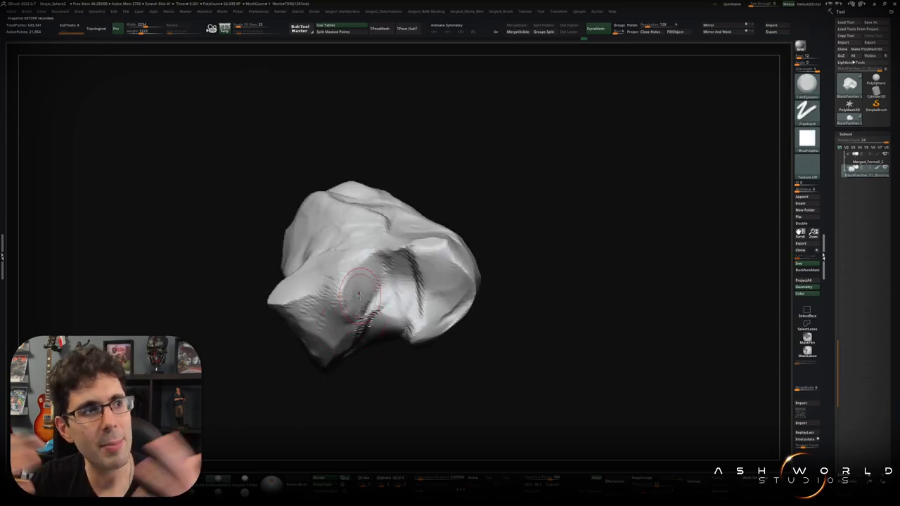
right_click_drag(358, 295, 364, 316)
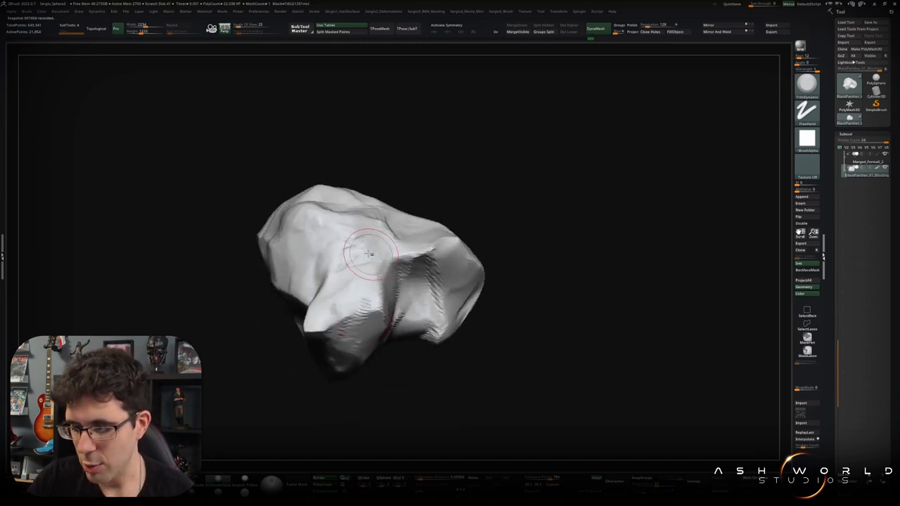
right_click_drag(370, 253, 408, 297)
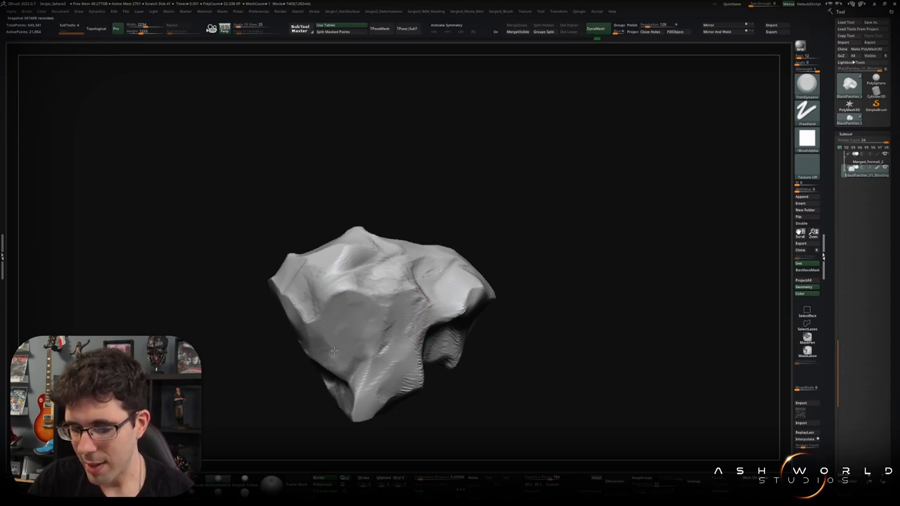
right_click_drag(363, 304, 345, 293)
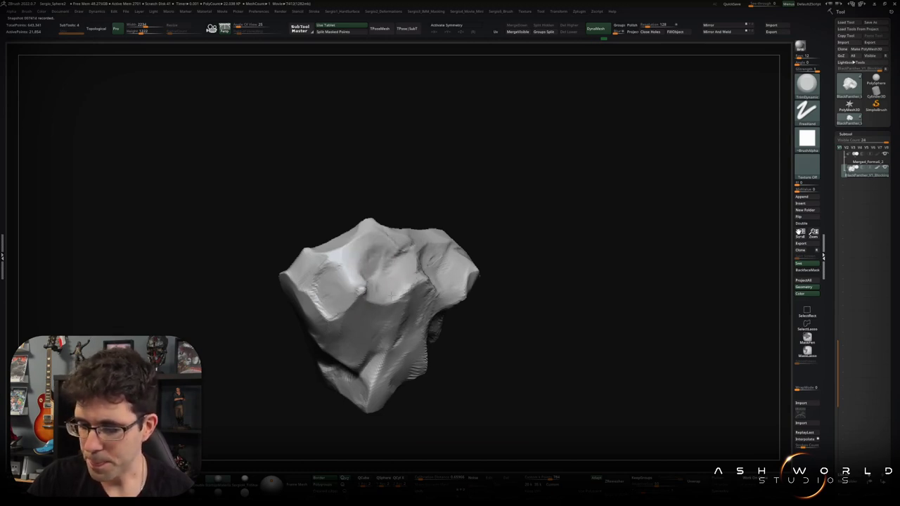
mouse_move(422, 303)
right_mouse_down()
mouse_move(504, 285)
mouse_move(469, 345)
mouse_move(393, 317)
right_mouse_up()
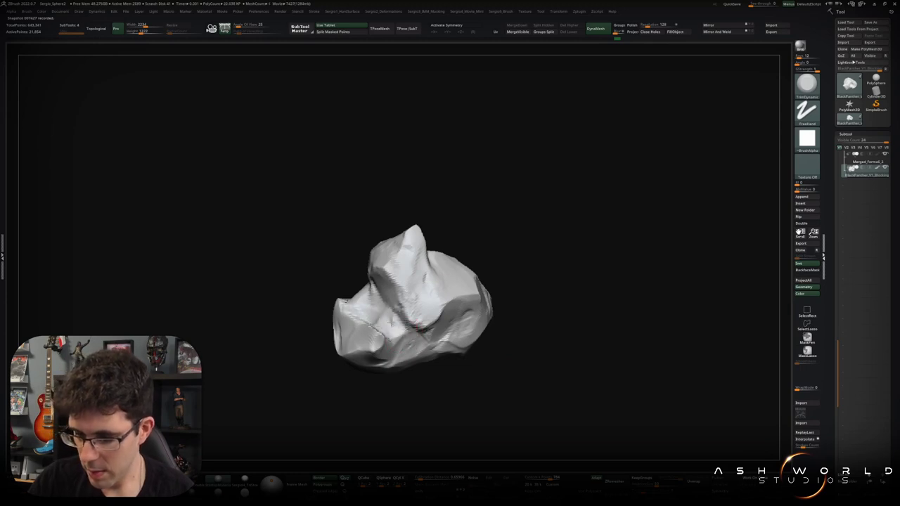
mouse_move(387, 320)
right_mouse_down()
mouse_move(380, 329)
mouse_move(480, 324)
right_mouse_up()
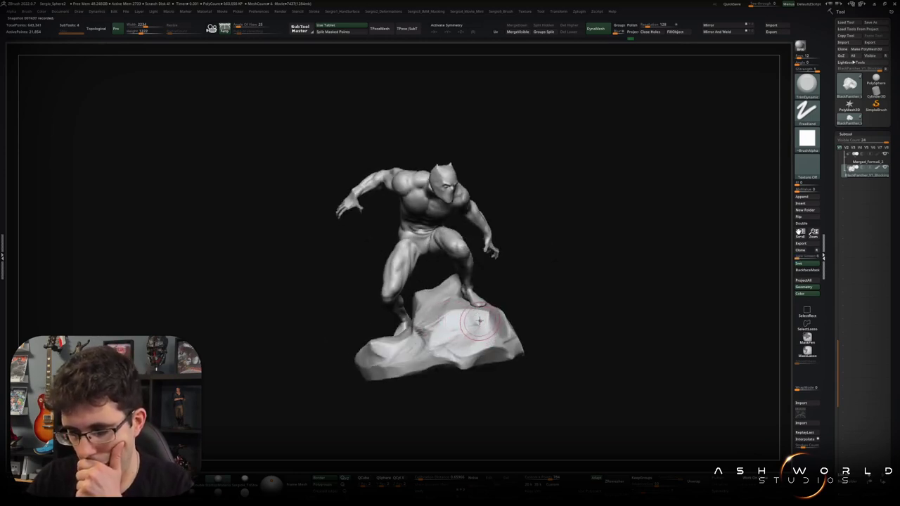
mouse_move(479, 321)
right_mouse_down()
mouse_move(456, 341)
mouse_move(464, 366)
right_mouse_up()
Place the Transpose gizmo on the head and view it front-on before exiting it
key("w")
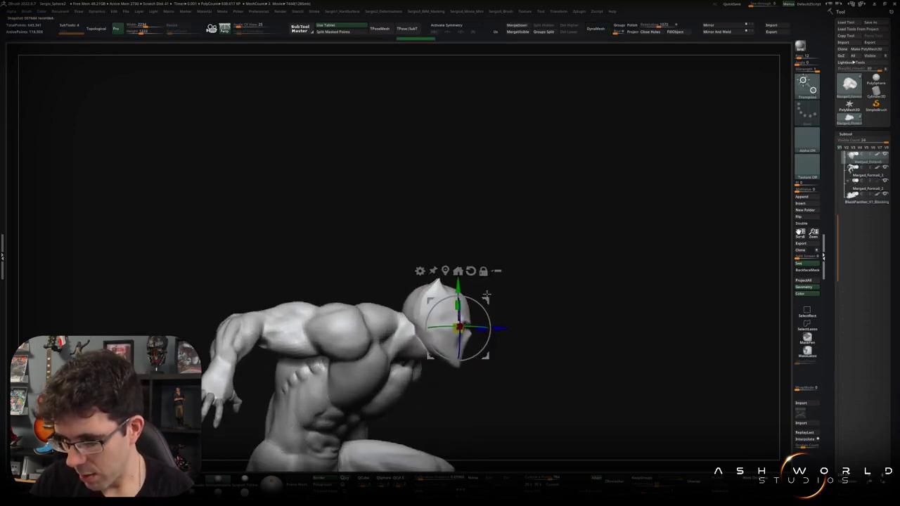
mouse_move(486, 295)
right_mouse_down()
mouse_move(509, 309)
mouse_move(534, 305)
mouse_move(528, 284)
mouse_move(548, 287)
right_mouse_up()
key("q")
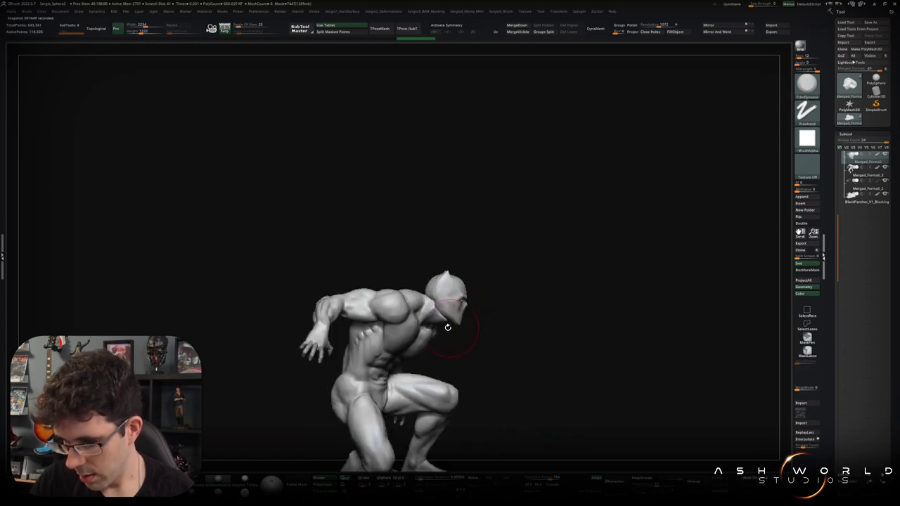
scroll(448, 326, "up", 3)
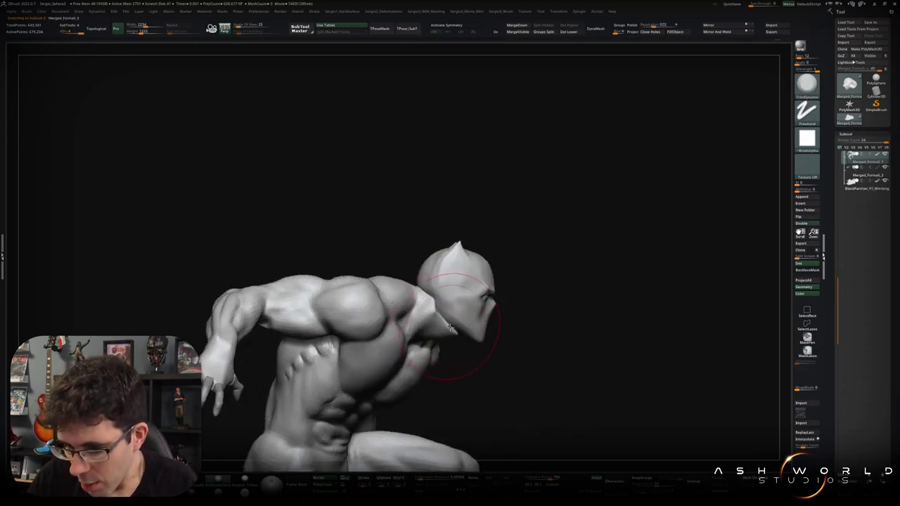
With the Move brush, push the head and neck, checking from front, below and side
key("b")
key("m")
key("v")
mouse_move(452, 320)
right_mouse_down()
mouse_move(463, 316)
mouse_move(454, 314)
right_mouse_up()
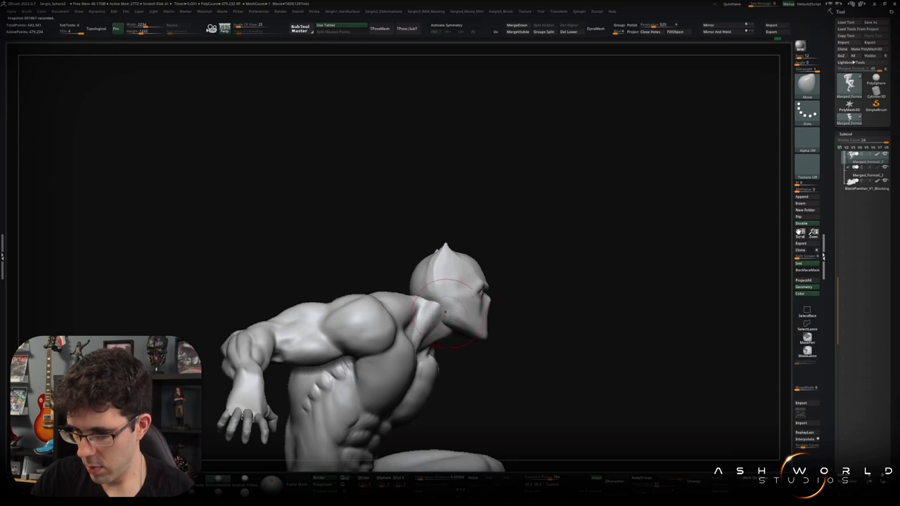
mouse_move(437, 331)
right_mouse_down()
mouse_move(524, 311)
mouse_move(516, 307)
right_mouse_up()
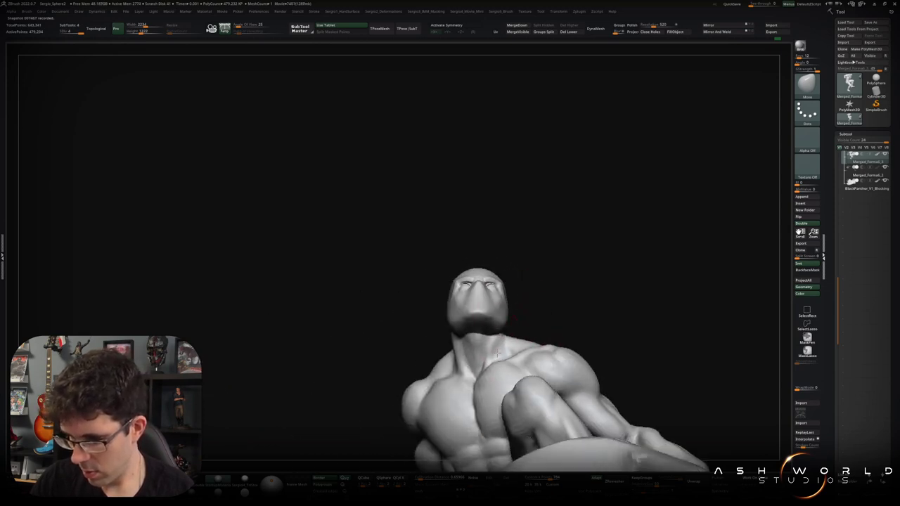
right_click_drag(494, 355, 495, 317)
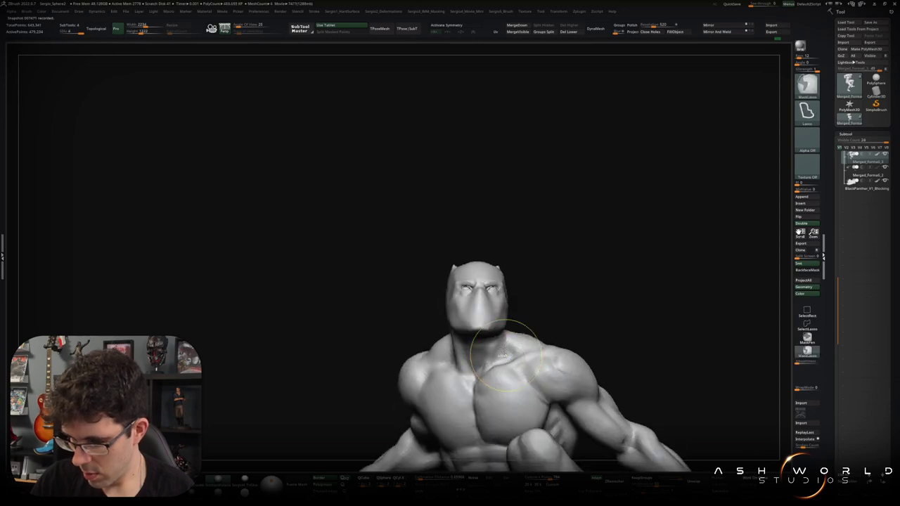
mouse_move(494, 317)
right_mouse_down()
mouse_move(546, 284)
mouse_move(590, 290)
mouse_move(567, 302)
mouse_move(617, 297)
mouse_move(605, 305)
mouse_move(558, 297)
mouse_move(494, 326)
mouse_move(428, 290)
mouse_move(411, 311)
mouse_move(485, 304)
mouse_move(482, 289)
right_mouse_up()
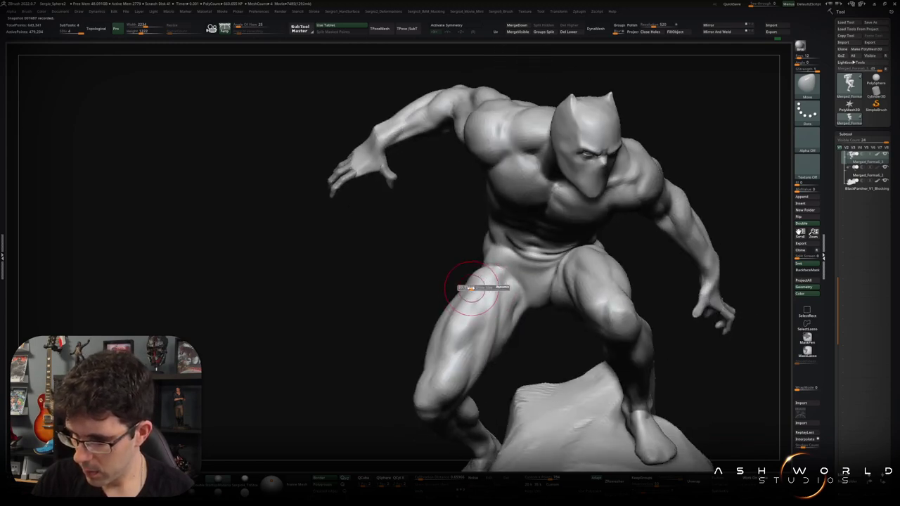
Push the thighs, knees and torso with Move, viewing from the side and low front
mouse_move(470, 274)
right_mouse_down()
mouse_move(445, 275)
mouse_move(478, 297)
right_mouse_up()
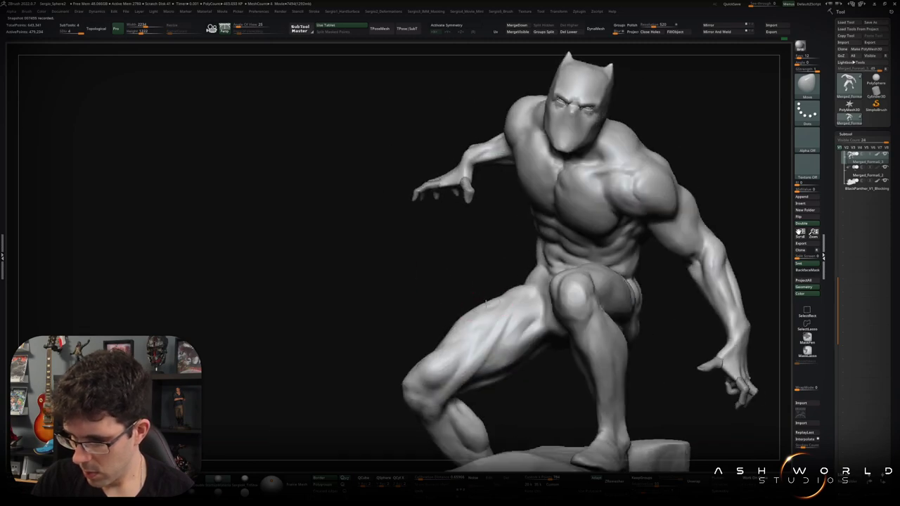
mouse_move(460, 346)
right_mouse_down()
mouse_move(455, 353)
mouse_move(444, 333)
mouse_move(454, 346)
mouse_move(450, 309)
right_mouse_up()
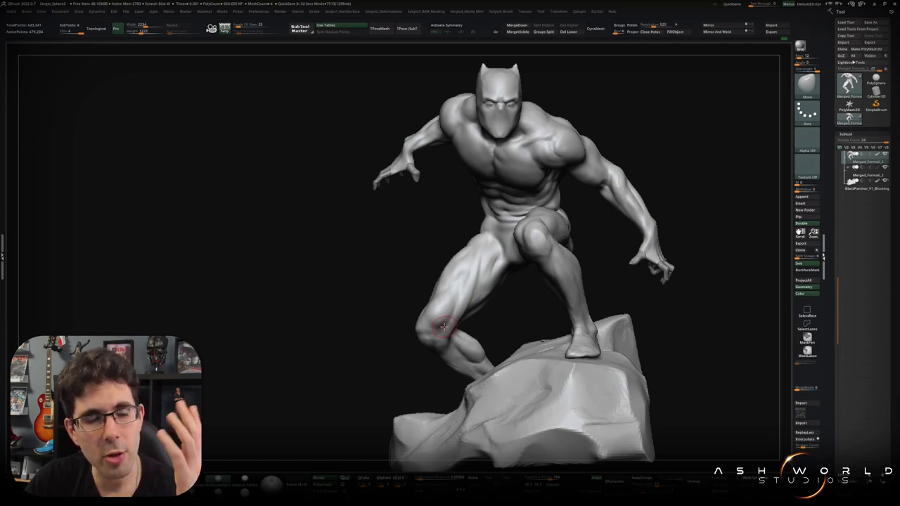
mouse_move(650, 301)
left_mouse_down()
mouse_move(653, 310)
mouse_move(590, 319)
left_mouse_up()
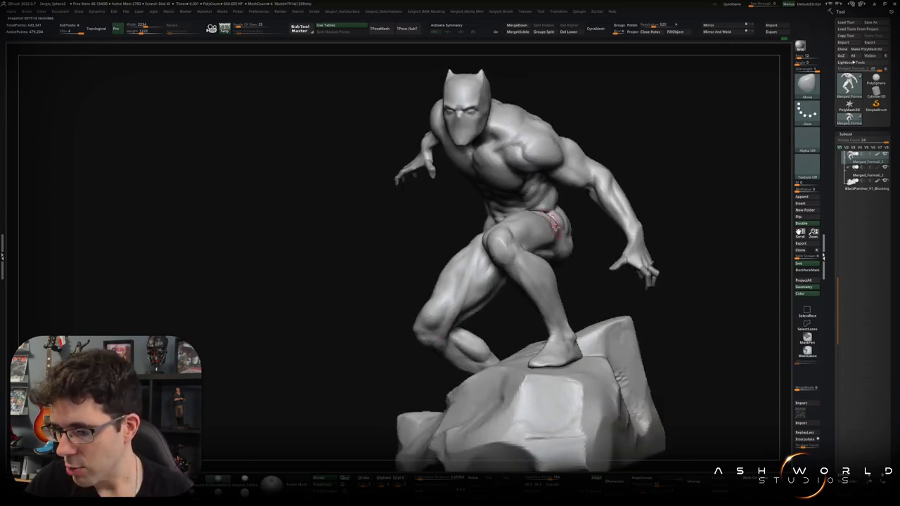
scroll(552, 224, "up", 2)
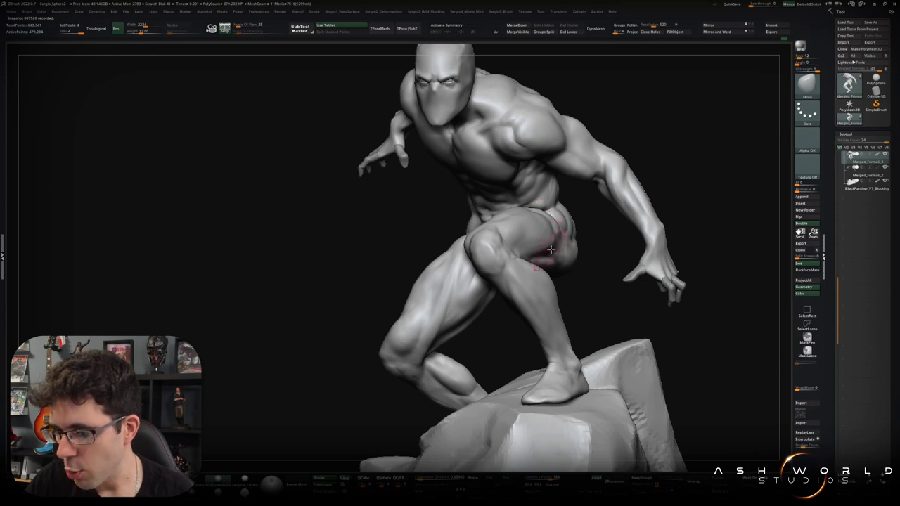
mouse_move(527, 199)
right_mouse_down("shift")
mouse_move(551, 255)
mouse_move(568, 211)
right_mouse_up("shift")
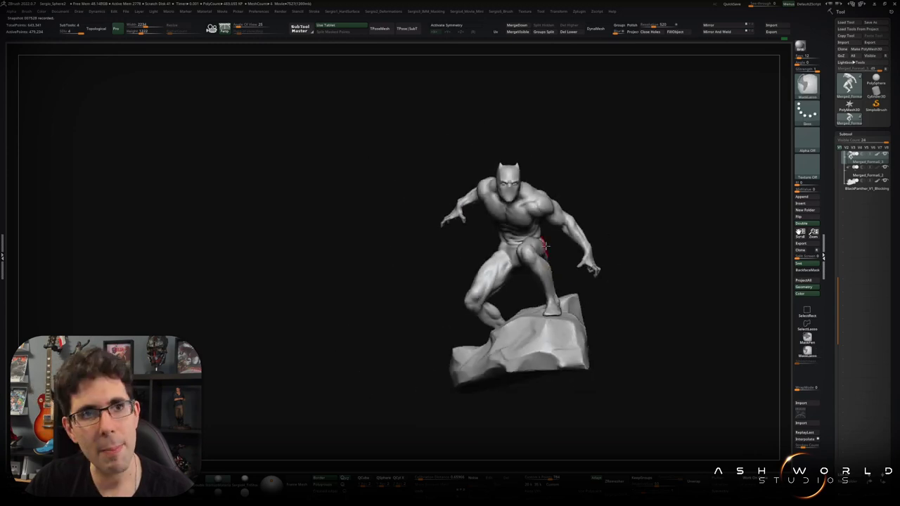
right_click_drag(597, 272, 585, 249)
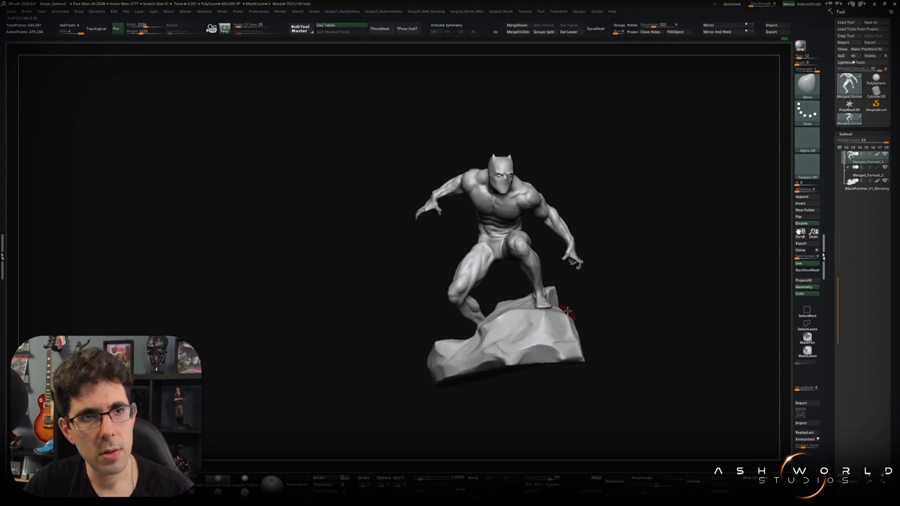
Orbit around the panther-on-rock sculpt and open the SubTool Append mesh picker
mouse_move(602, 298)
left_mouse_down()
mouse_move(598, 311)
mouse_move(581, 317)
mouse_move(590, 312)
left_mouse_up()
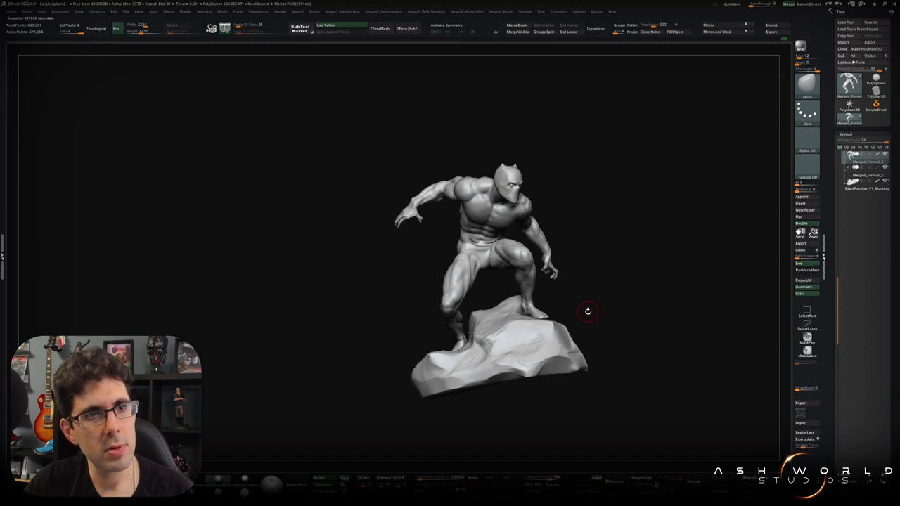
left_click_drag(592, 312, 541, 316)
left_click_drag(503, 348, 526, 364)
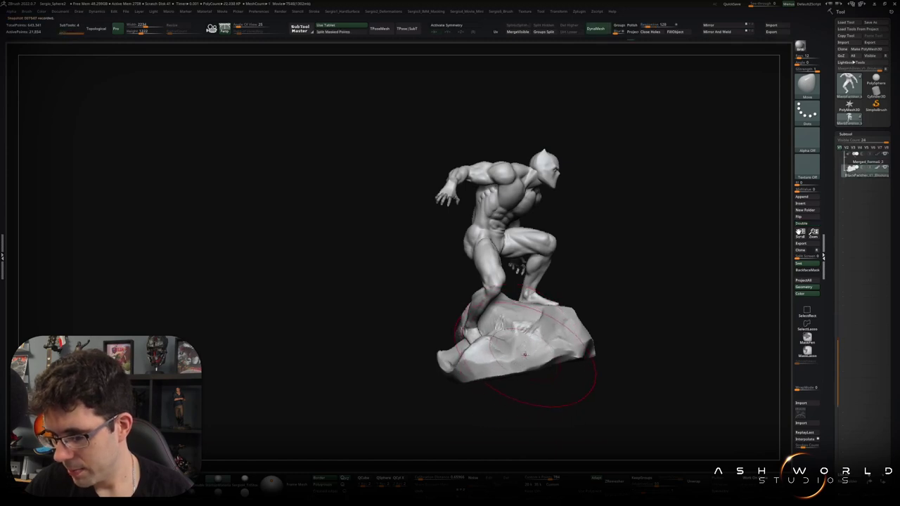
mouse_move(527, 362)
right_mouse_down()
mouse_move(573, 314)
mouse_move(583, 321)
mouse_move(555, 334)
mouse_move(586, 301)
right_mouse_up()
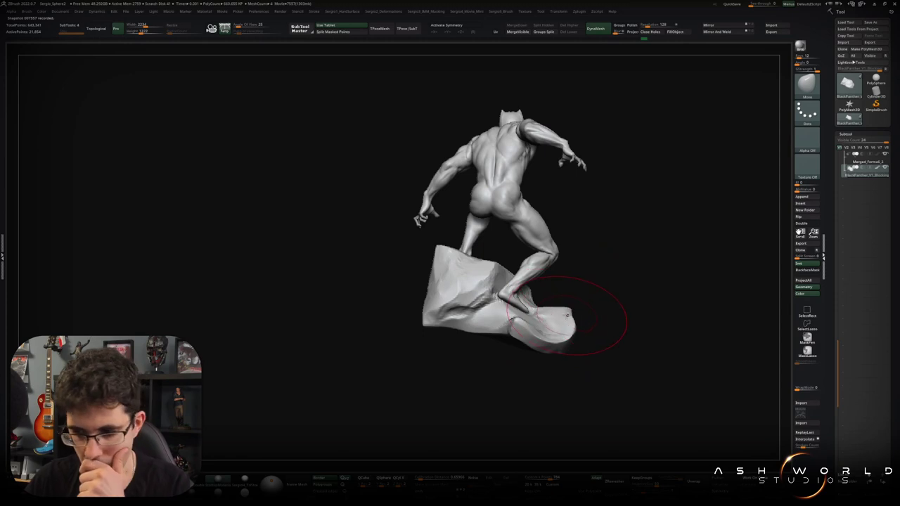
mouse_move(566, 310)
right_mouse_down()
mouse_move(560, 329)
mouse_move(600, 295)
right_mouse_up()
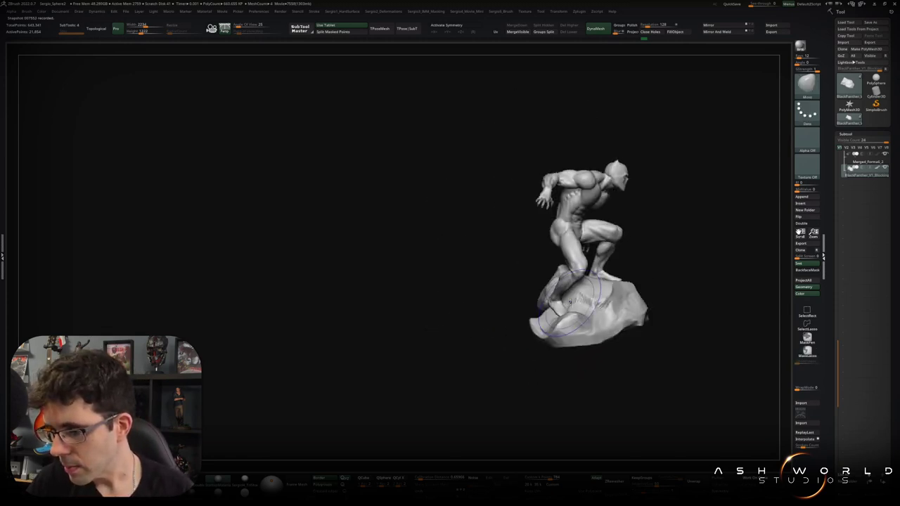
mouse_move(484, 315)
right_mouse_down()
mouse_move(501, 342)
mouse_move(555, 337)
right_mouse_up()
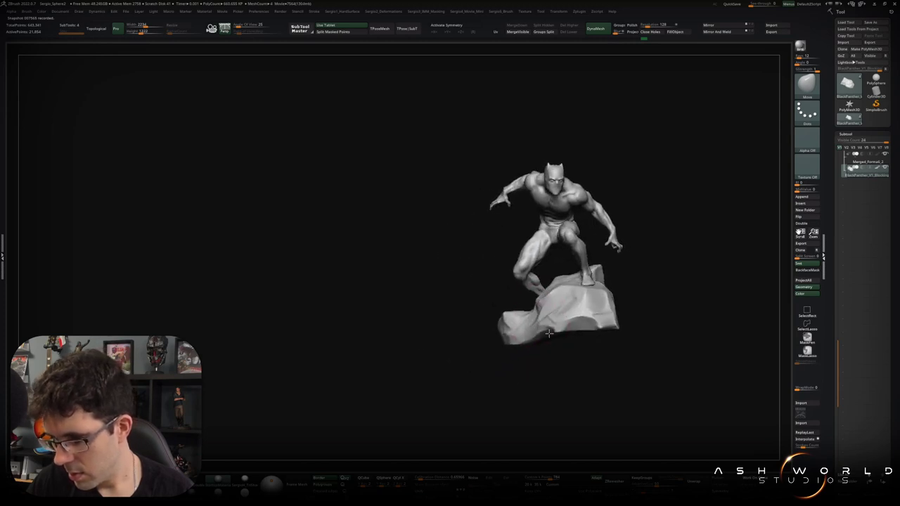
right_click_drag(555, 337, 541, 330)
left_click(801, 197)
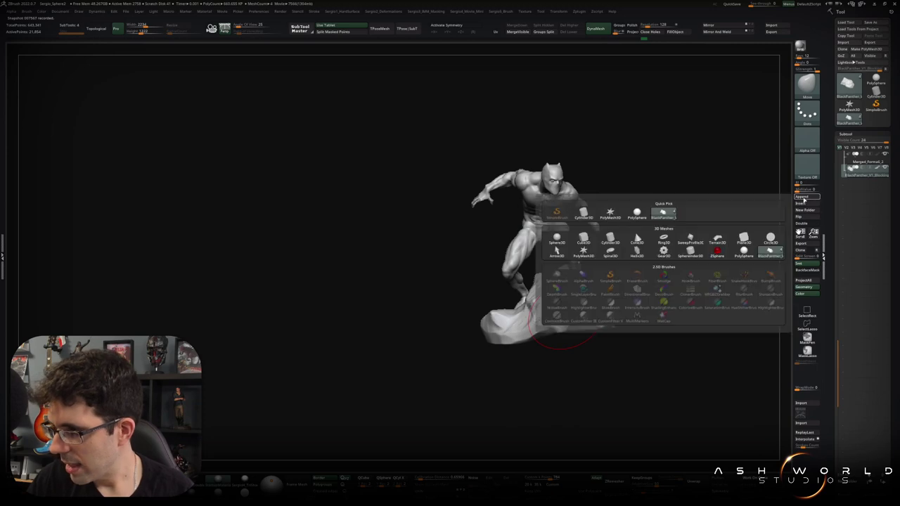
Append a Cylinder3D and rotate it 90° to lie horizontally under the rock
left_click(610, 239)
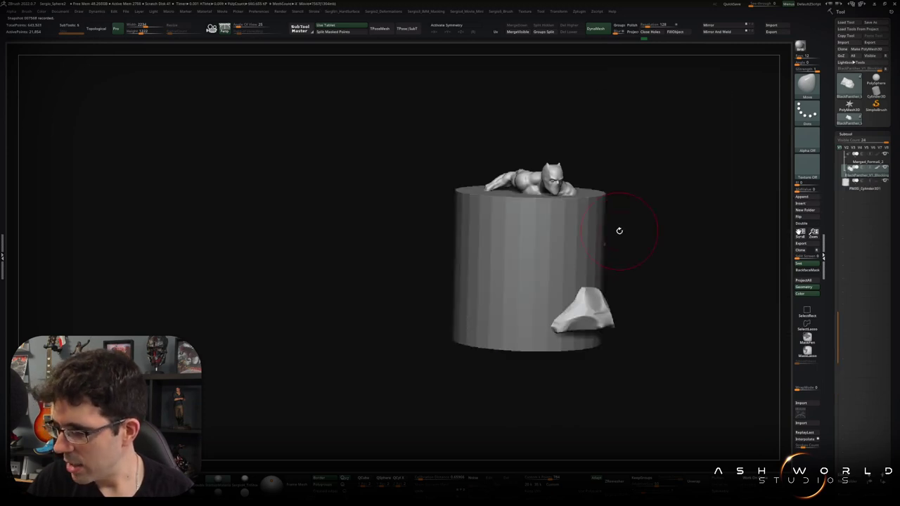
key("w")
mouse_move(534, 245)
left_mouse_down()
mouse_move(538, 314)
mouse_move(525, 268)
mouse_move(524, 300)
left_mouse_up()
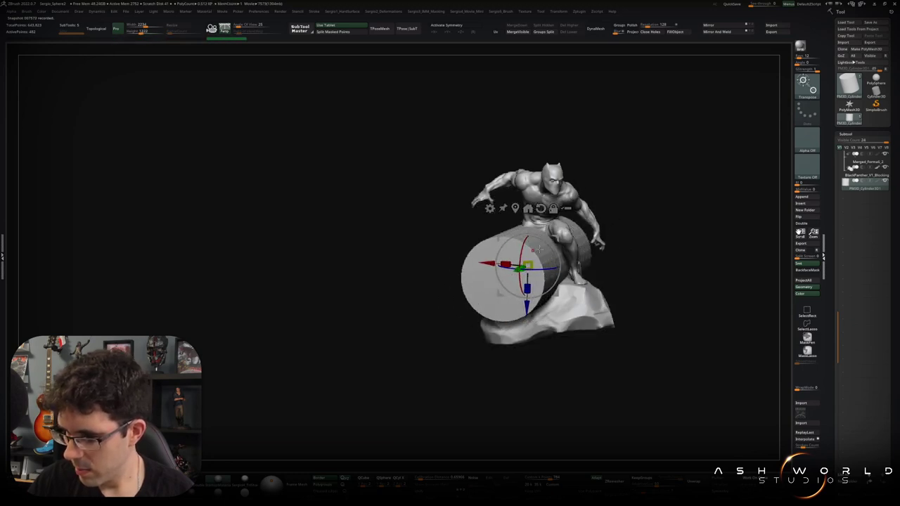
mouse_move(524, 300)
left_mouse_down()
mouse_move(471, 327)
mouse_move(458, 322)
mouse_move(539, 322)
mouse_move(536, 311)
mouse_move(668, 320)
left_mouse_up()
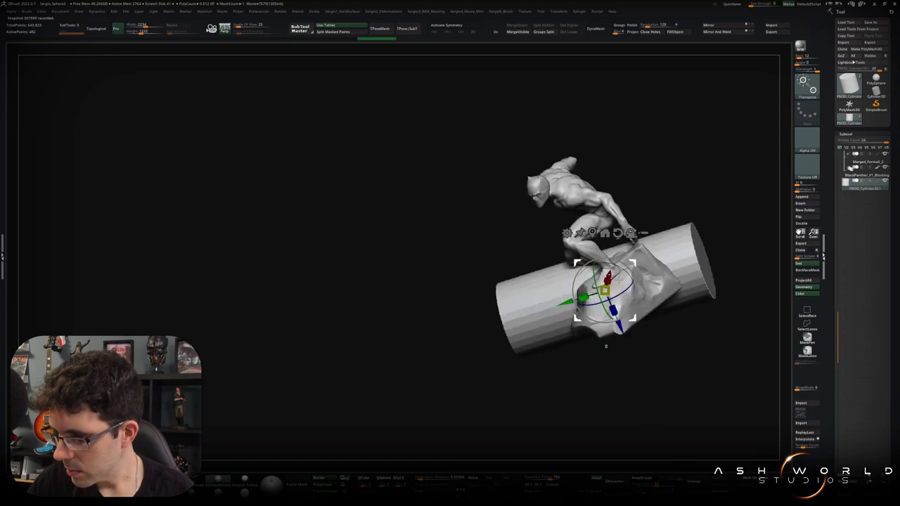
left_click_drag(667, 320, 731, 330)
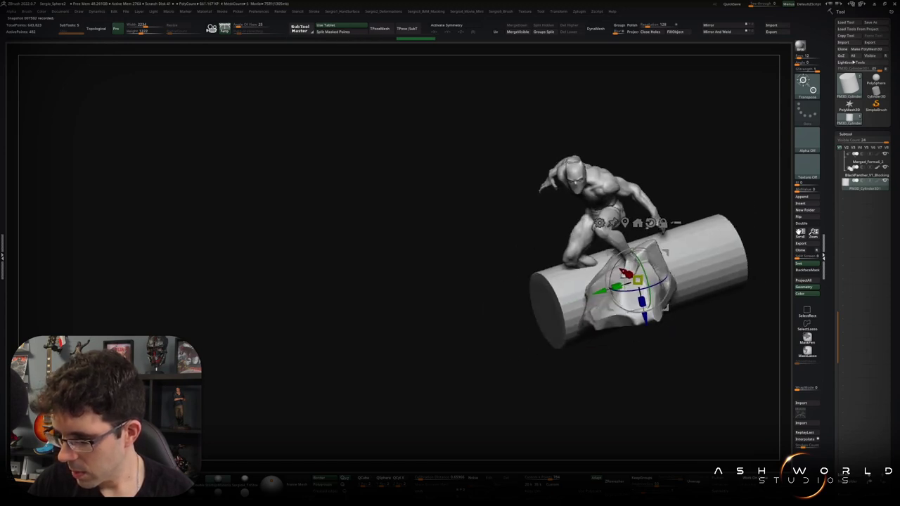
Scale the cylinder up to log size and duplicate it as a new subtool
left_click_drag(703, 288, 661, 283)
left_click_drag(562, 336, 567, 352)
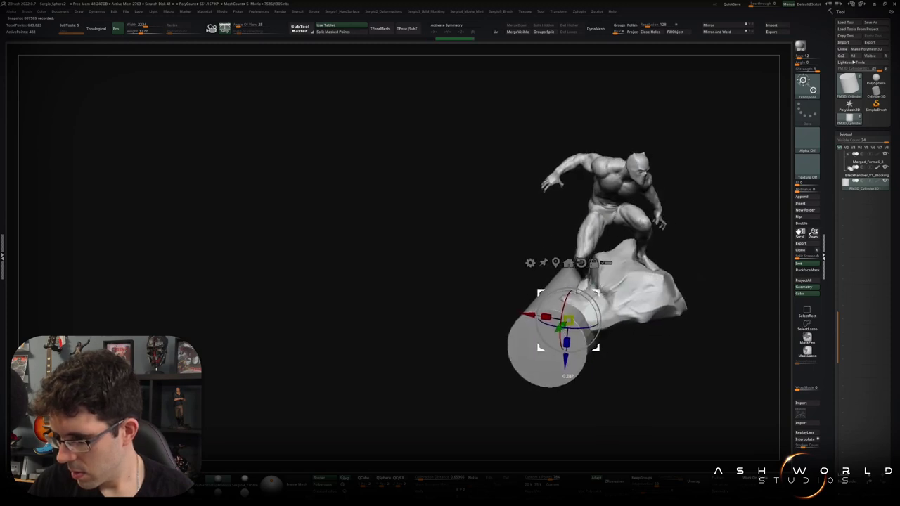
mouse_move(619, 330)
left_mouse_down()
mouse_move(636, 305)
mouse_move(566, 327)
mouse_move(618, 331)
left_mouse_up()
key("q")
mouse_move(628, 284)
left_mouse_down()
mouse_move(642, 266)
mouse_move(616, 270)
mouse_move(649, 283)
mouse_move(672, 259)
left_mouse_up()
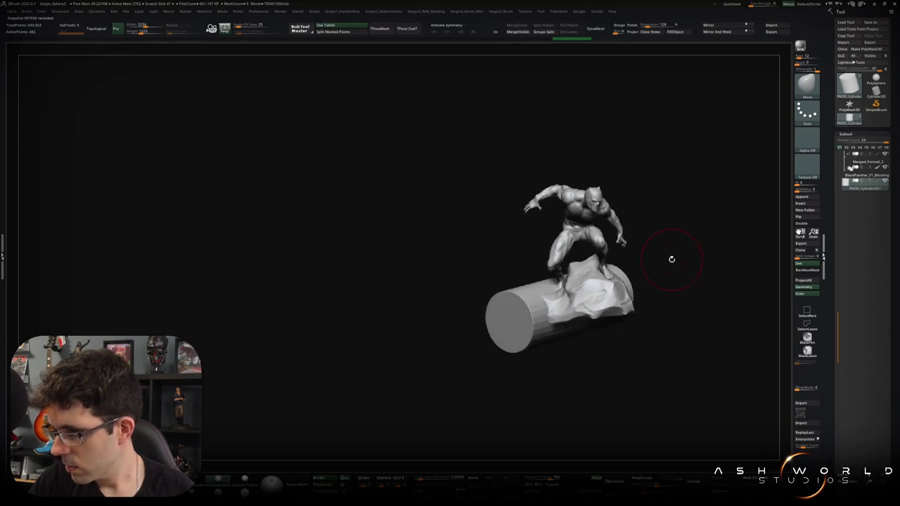
key("ctrl+shift+d")
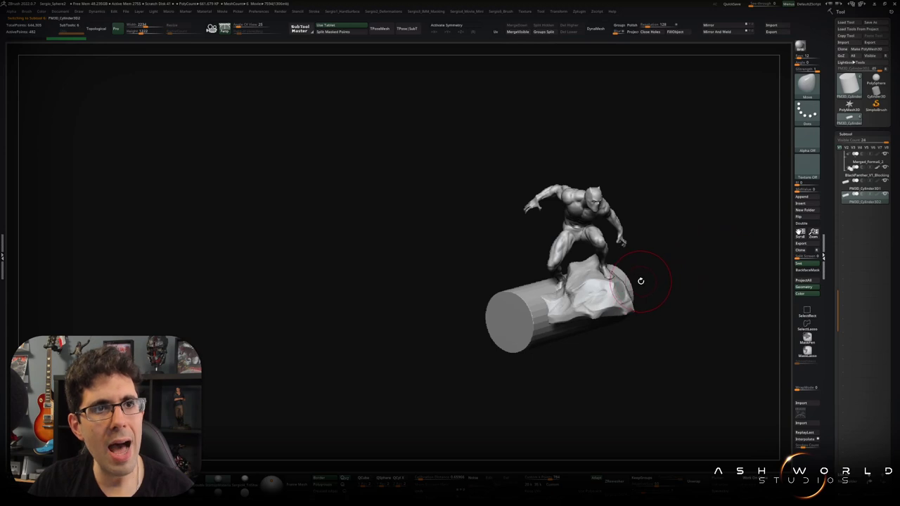
Rotate the copied cylinder and move it upward into place around the log
key("w")
left_click_drag(544, 337, 540, 335)
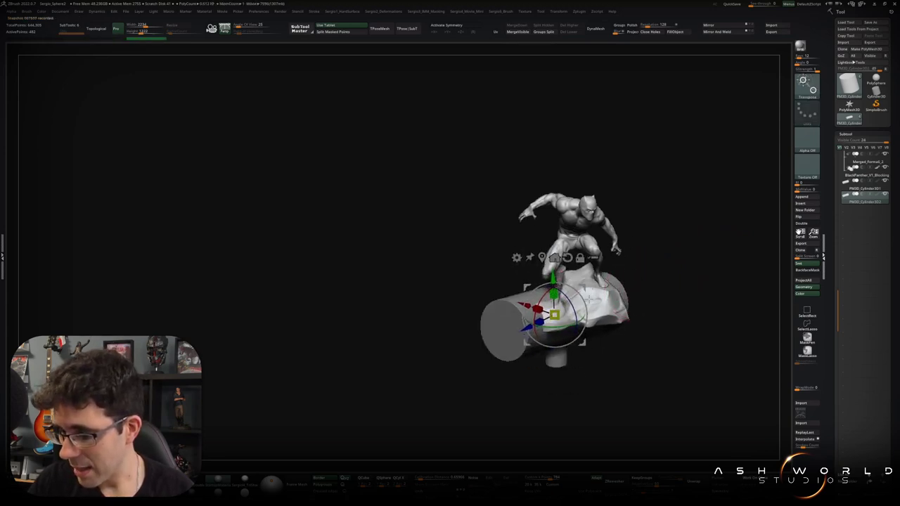
mouse_move(539, 313)
left_mouse_down()
mouse_move(527, 250)
mouse_move(485, 281)
mouse_move(535, 331)
left_mouse_up()
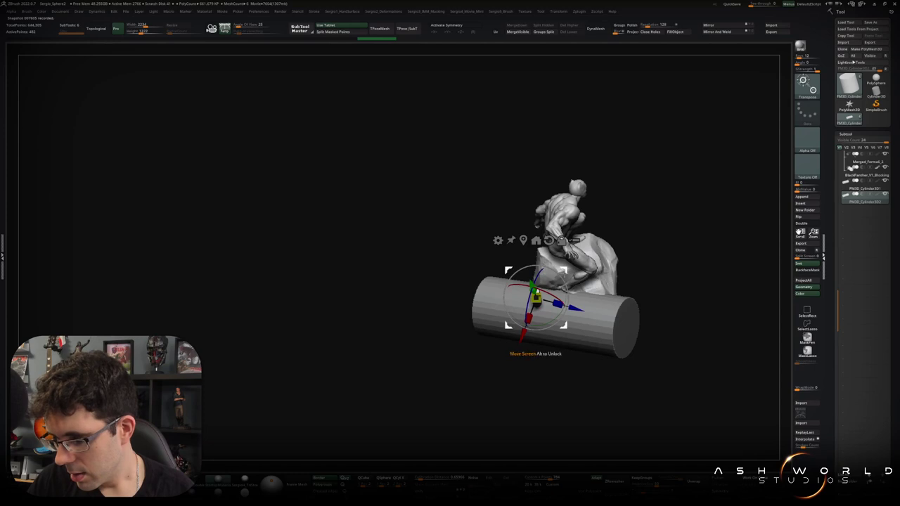
mouse_move(583, 282)
left_mouse_down()
mouse_move(621, 265)
mouse_move(610, 264)
left_mouse_up()
mouse_move(605, 295)
left_mouse_down()
mouse_move(577, 294)
mouse_move(568, 303)
left_mouse_up()
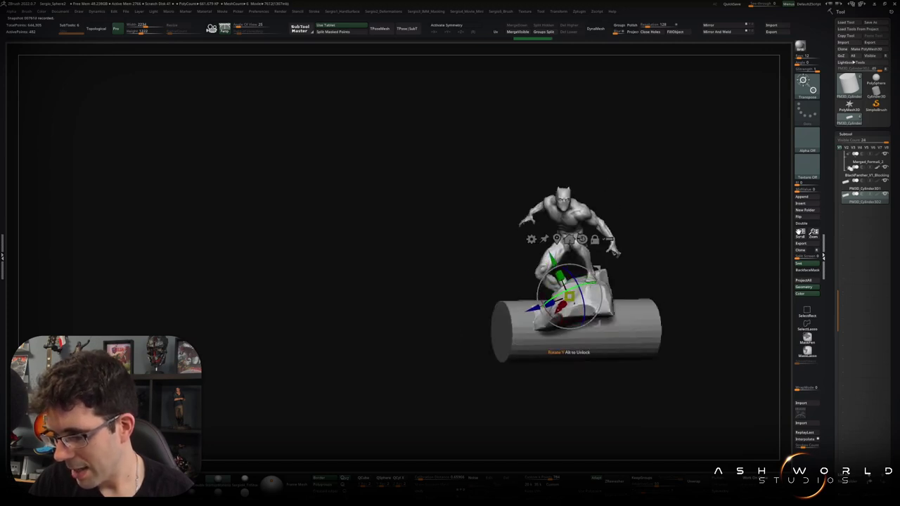
key("q")
Isolate the small curved tube piece so it shows on its own
left_click_drag(618, 274, 638, 272)
mouse_move(578, 281)
left_mouse_down()
mouse_move(562, 278)
mouse_move(598, 273)
mouse_move(589, 300)
mouse_move(593, 265)
mouse_move(569, 304)
mouse_move(572, 318)
left_mouse_up()
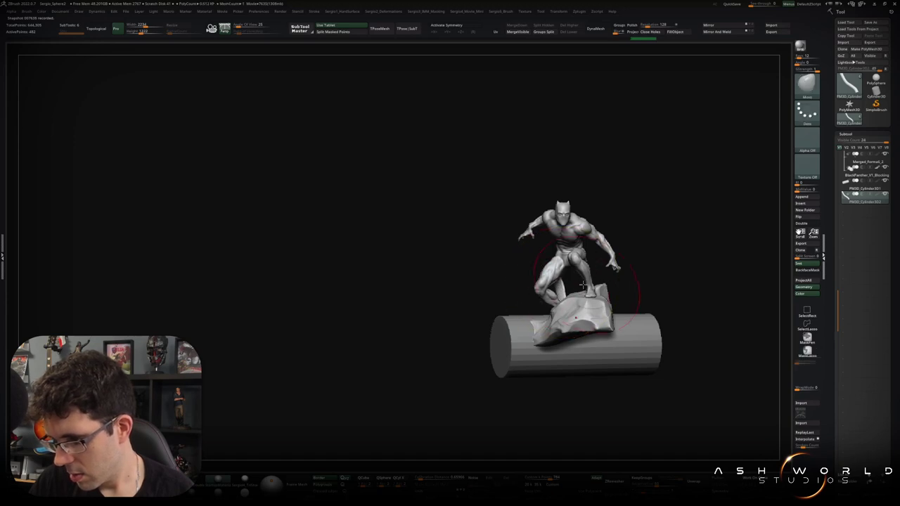
left_click(553, 288, "ctrl+shift")
left_click(593, 286, "ctrl+shift")
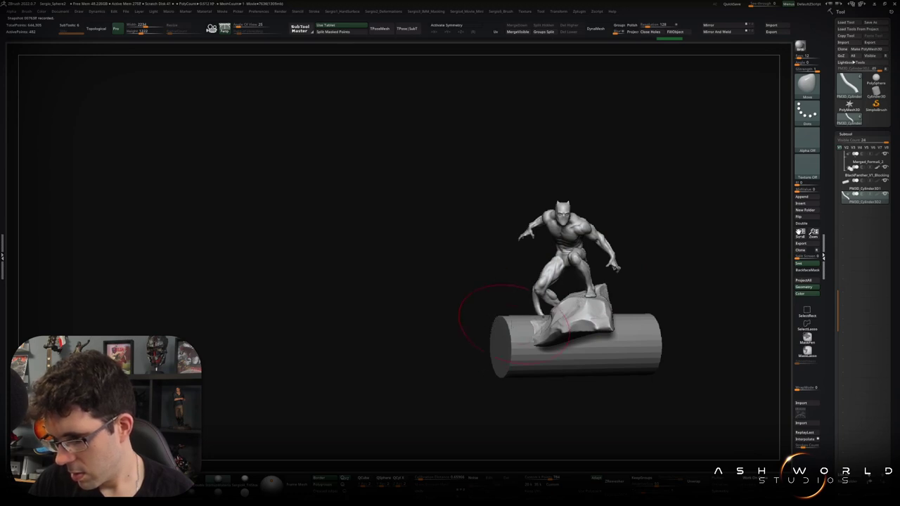
right_click_drag(512, 324, 546, 318)
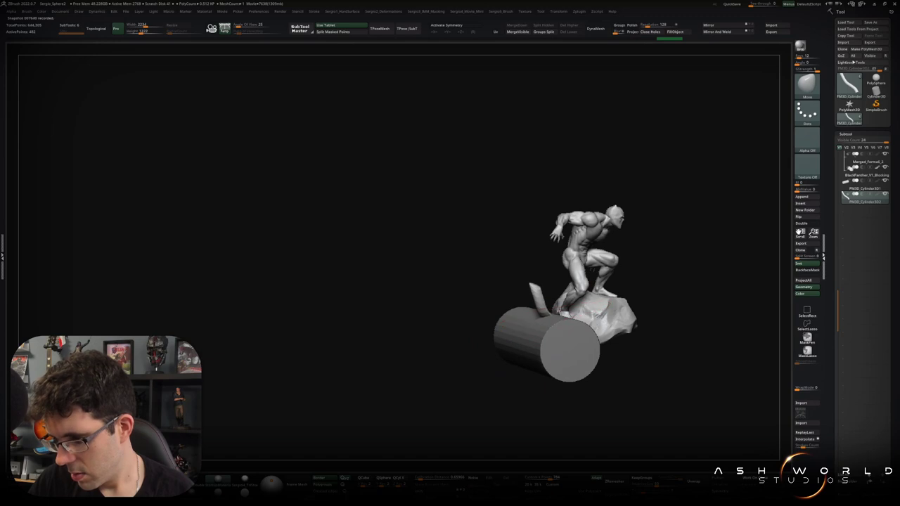
right_click_drag(559, 312, 532, 324)
left_click(566, 318, "ctrl+shift")
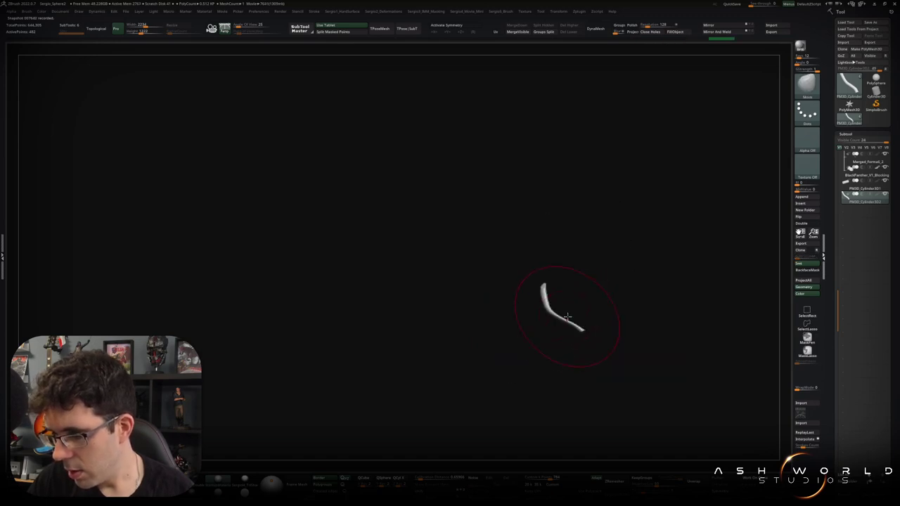
left_click(610, 310, "ctrl+shift")
right_click_drag(610, 310, 584, 289)
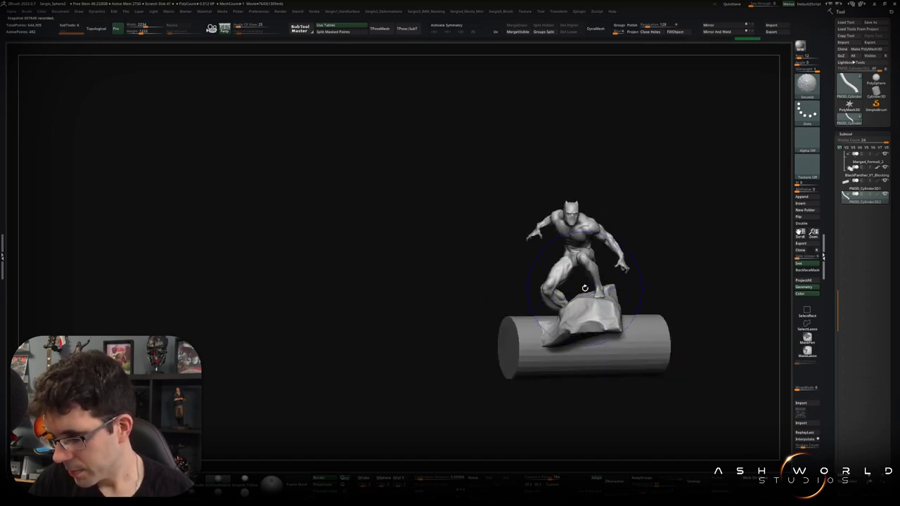
key("w")
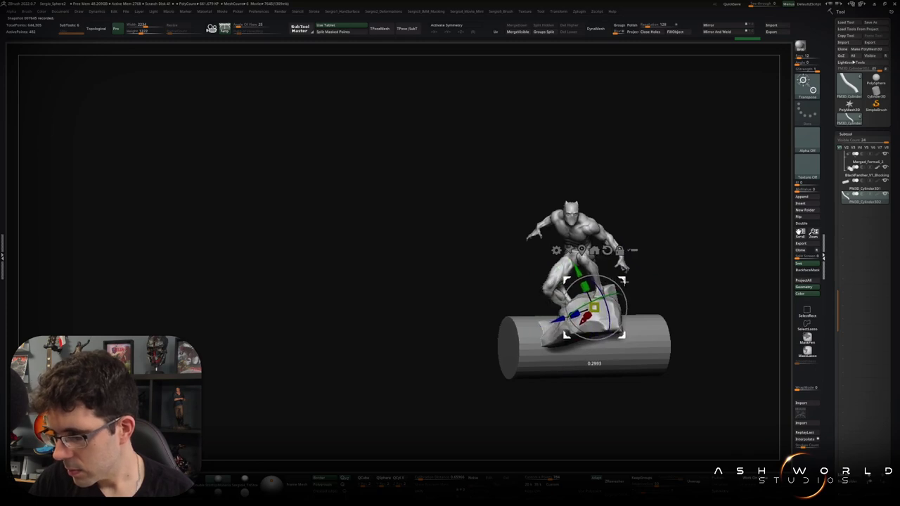
mouse_move(621, 281)
right_mouse_down()
mouse_move(636, 309)
mouse_move(579, 309)
right_mouse_up()
key("q")
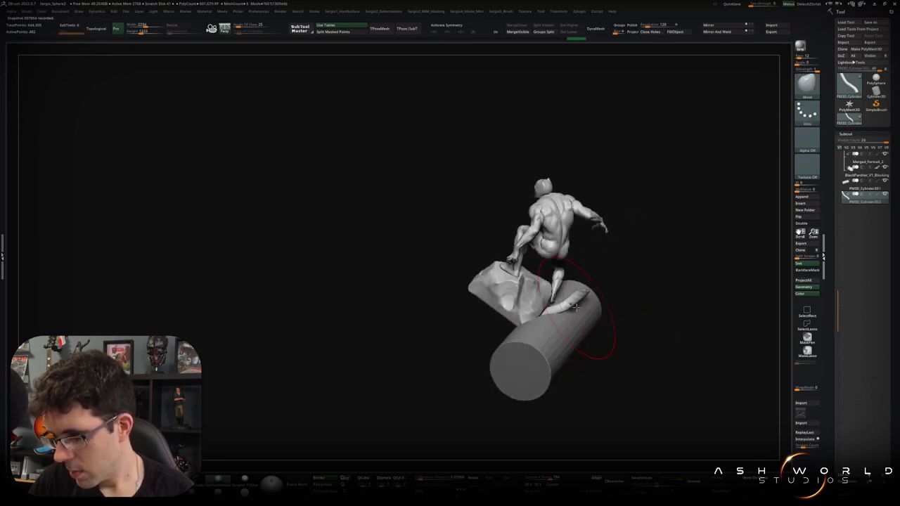
right_click_drag(579, 309, 548, 316)
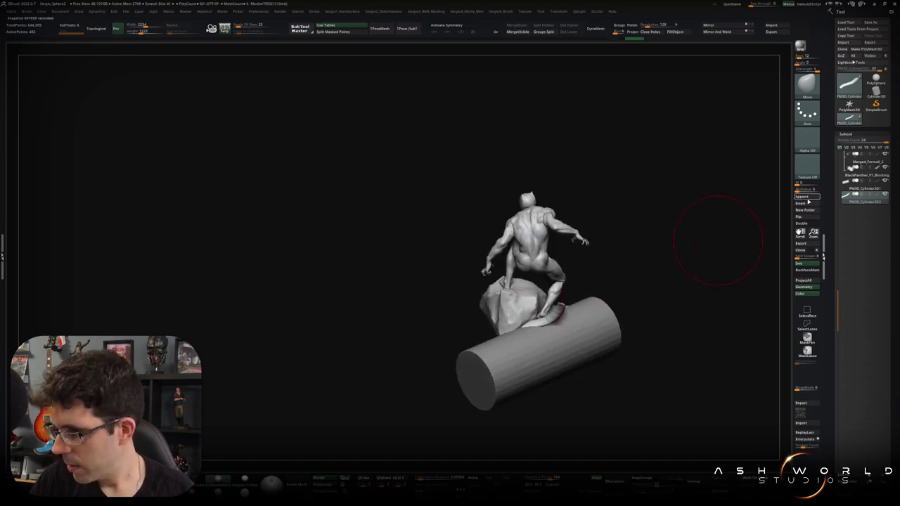
Insert a Sphere3D subtool and shrink it to a small ball near the figure's foot
left_click(808, 202)
left_click(557, 239)
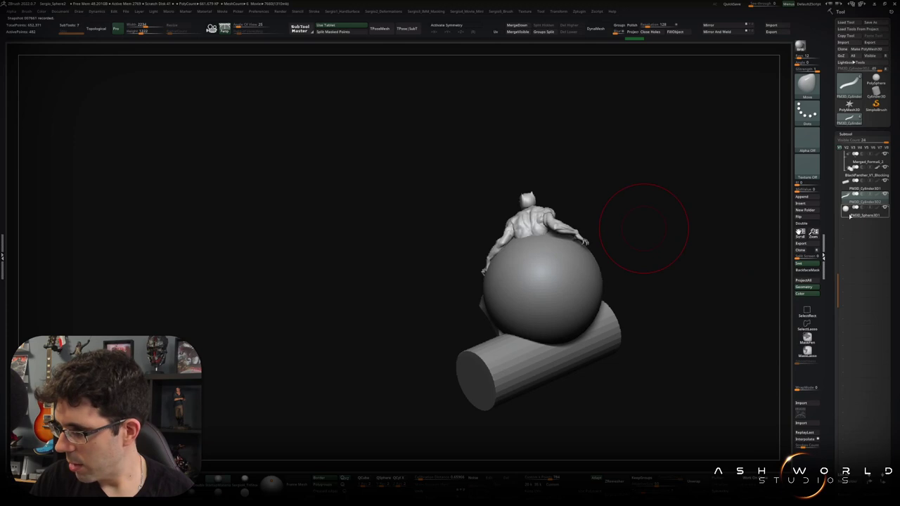
key("w")
left_click_drag(542, 287, 530, 289)
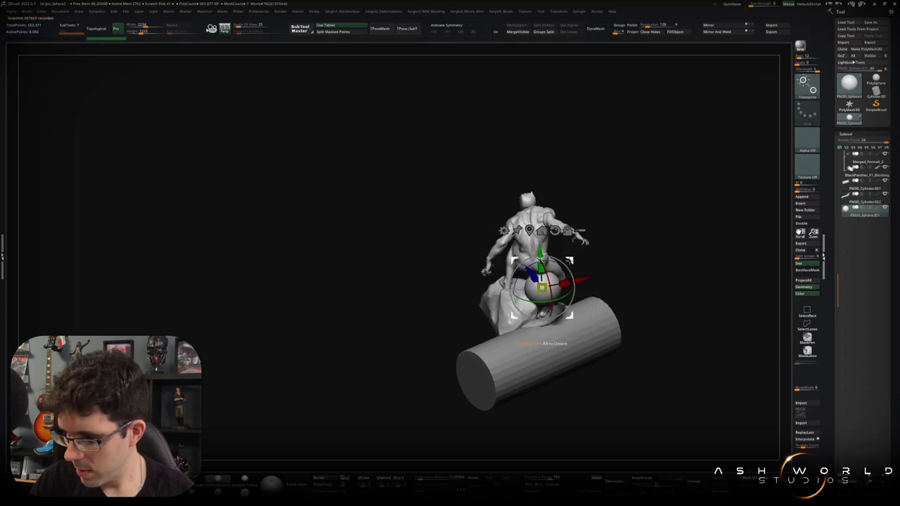
left_click_drag(568, 260, 486, 371)
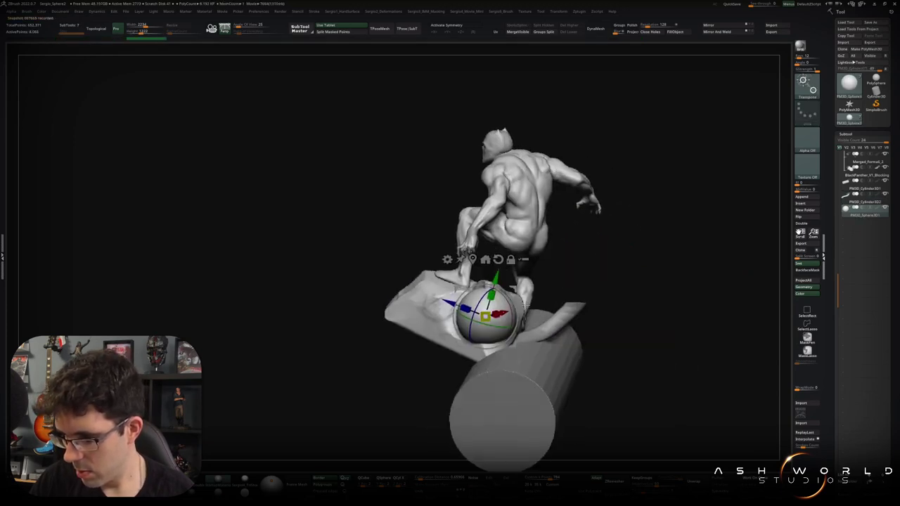
Pull the small sphere into an egg shape with the Move brush
key("q")
mouse_move(484, 309)
left_mouse_down()
mouse_move(490, 327)
mouse_move(482, 316)
left_mouse_up()
mouse_move(513, 288)
left_mouse_down()
mouse_move(496, 273)
mouse_move(501, 281)
mouse_move(515, 276)
left_mouse_up()
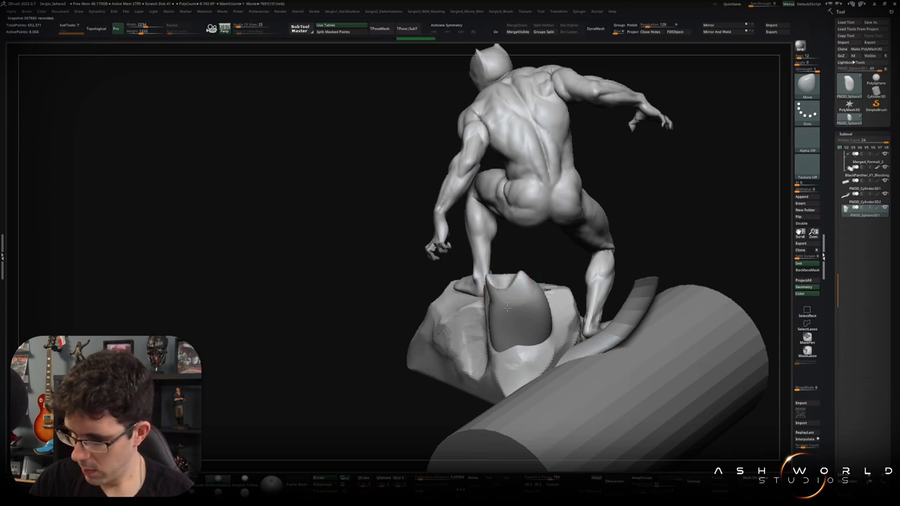
key("b")
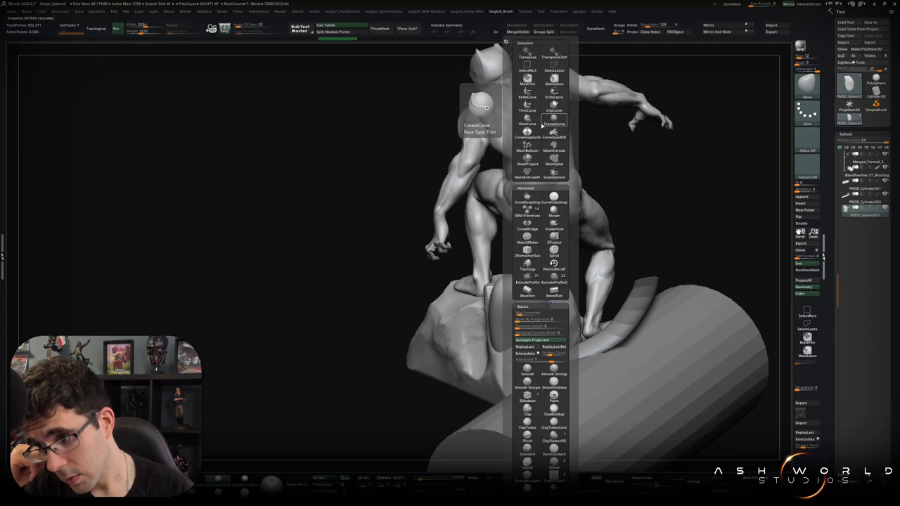
Pull several jagged spikes, including a tall one, out of the egg form with SnakeHook
left_click(562, 221)
mouse_move(535, 287)
left_mouse_down()
mouse_move(540, 261)
mouse_move(521, 254)
left_mouse_up()
left_click_drag(632, 225, 563, 232)
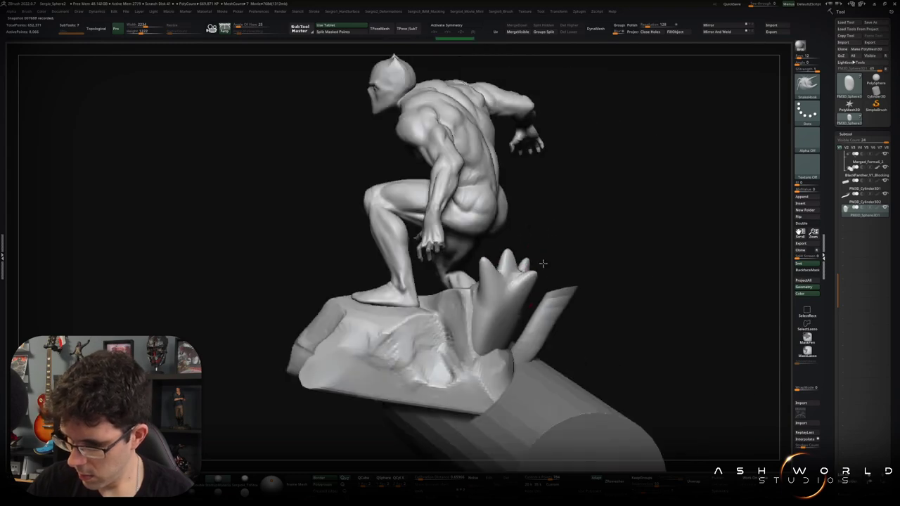
mouse_move(510, 303)
right_mouse_down()
mouse_move(534, 285)
mouse_move(546, 313)
mouse_move(523, 295)
mouse_move(551, 281)
right_mouse_up()
left_click_drag(552, 281, 582, 253)
right_click_drag(584, 299, 582, 385)
Nudge the spiked piece down and right, then zoom out to the whole figure
key("w")
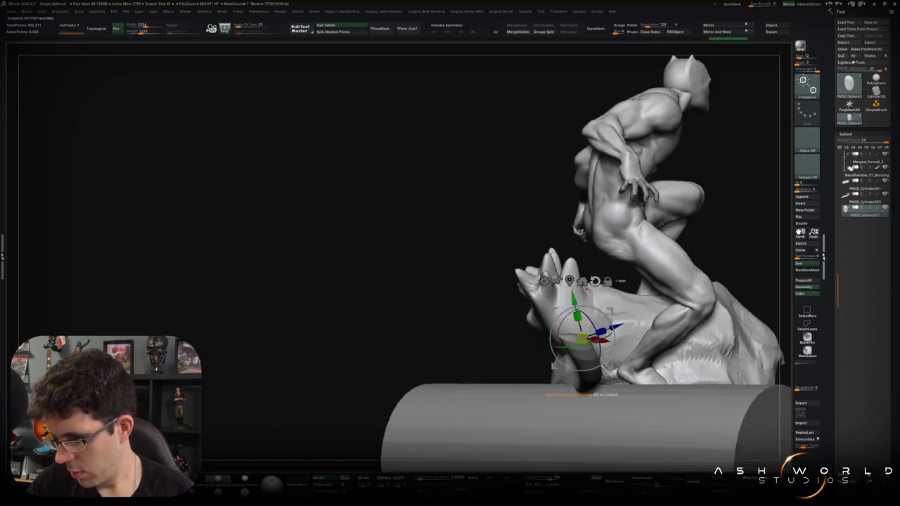
left_click_drag(582, 340, 589, 355)
key("q")
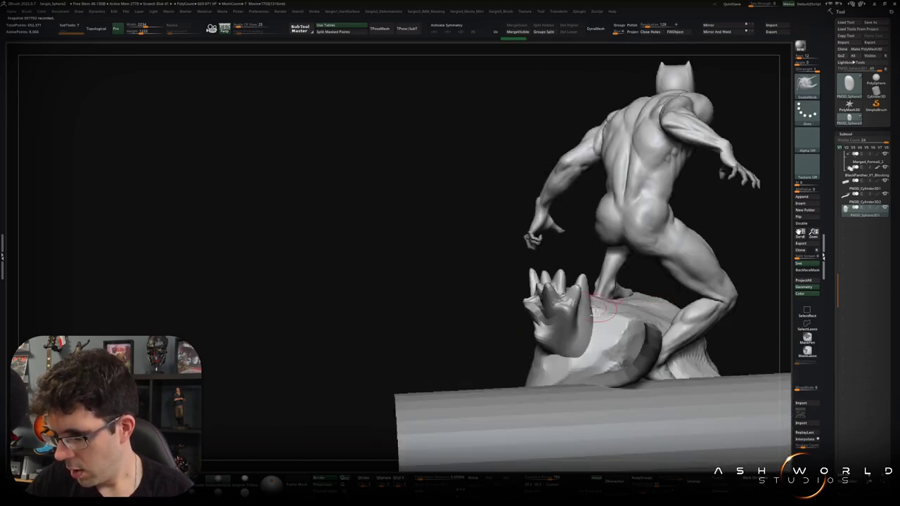
left_click_drag(570, 411, 628, 326)
mouse_move(676, 289)
left_mouse_down()
mouse_move(631, 309)
mouse_move(681, 287)
mouse_move(716, 314)
mouse_move(674, 306)
mouse_move(683, 311)
mouse_move(675, 315)
left_mouse_up()
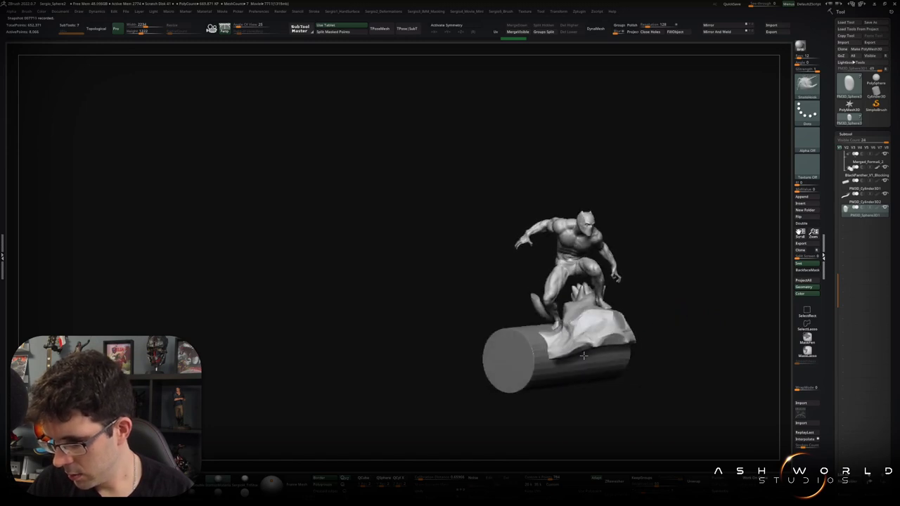
Add a new 'Untitled Folder' to the subtools and open the Append mesh picker
key("shift")
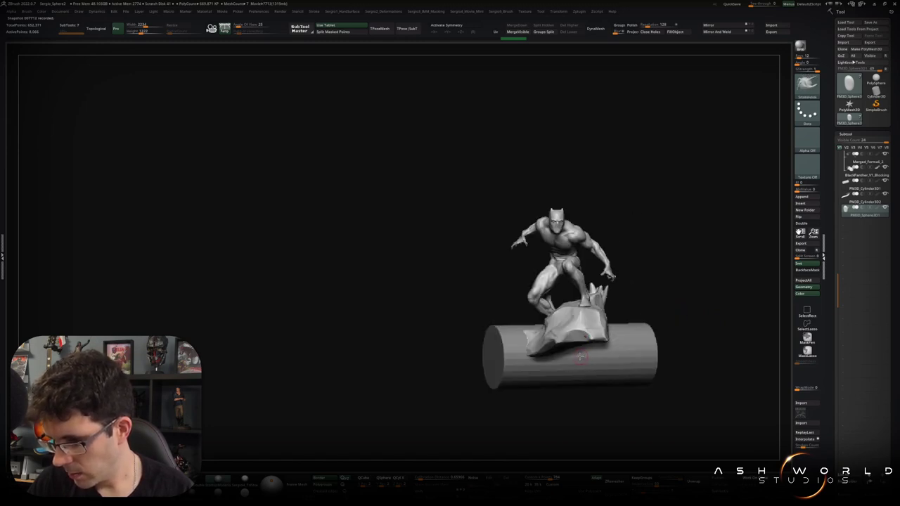
right_click_drag(578, 352, 564, 317)
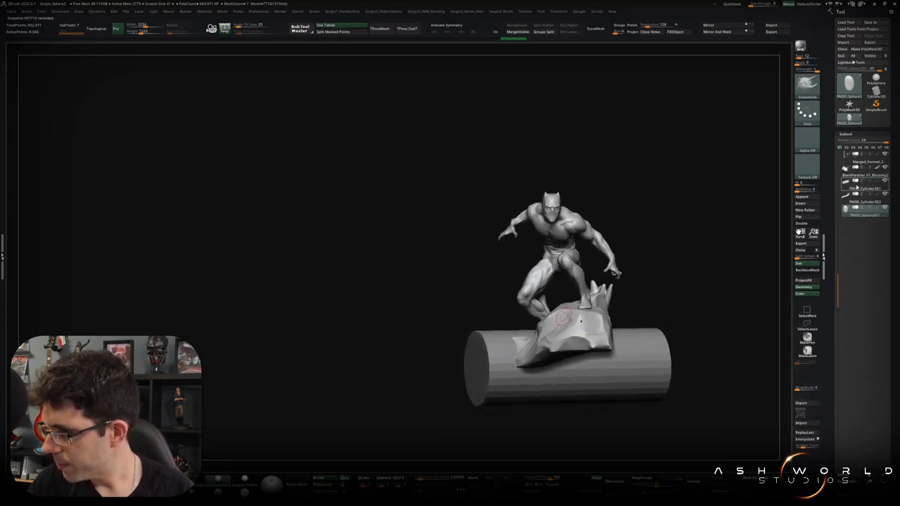
left_click(865, 180)
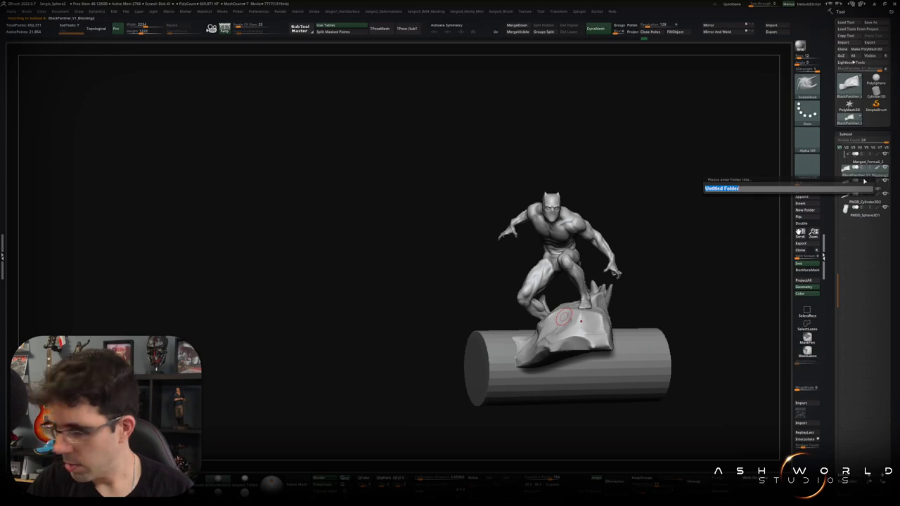
key("Return")
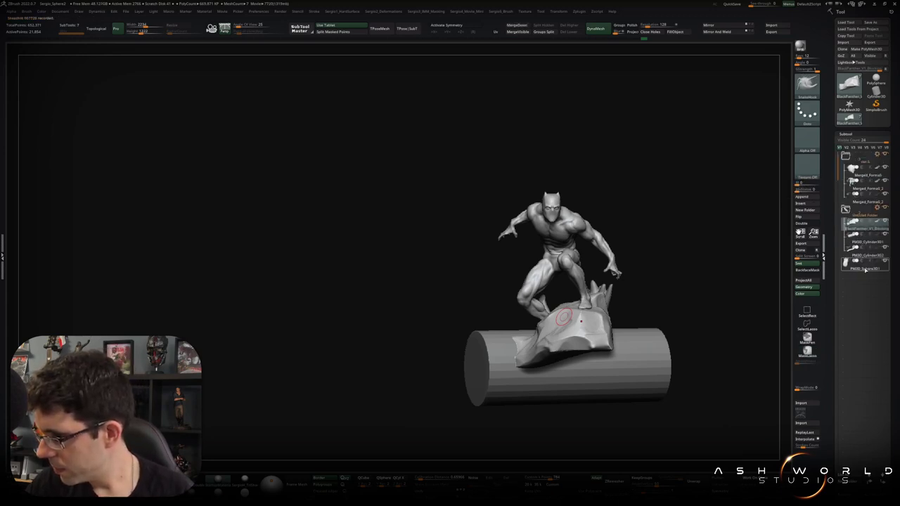
mouse_move(866, 268)
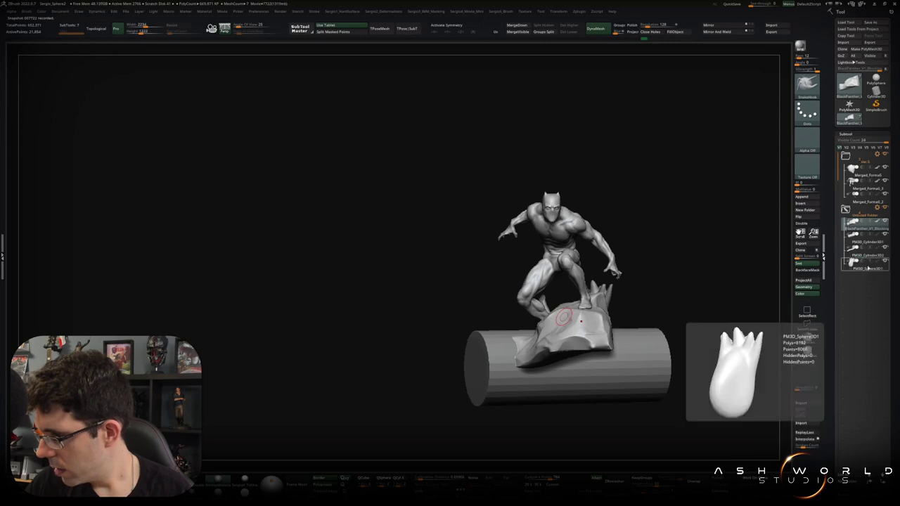
left_click(805, 197)
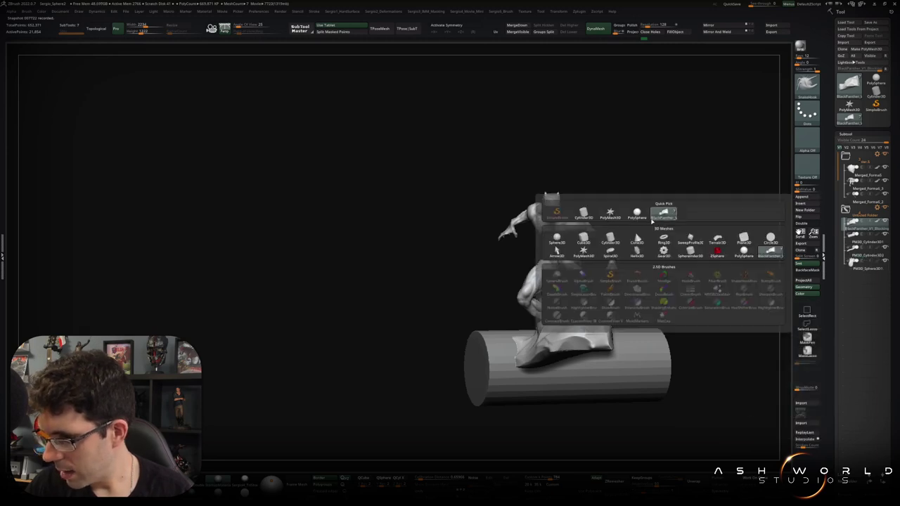
Append a Cube3D and shape it into a large flat slab below the figure and log
left_click(582, 239)
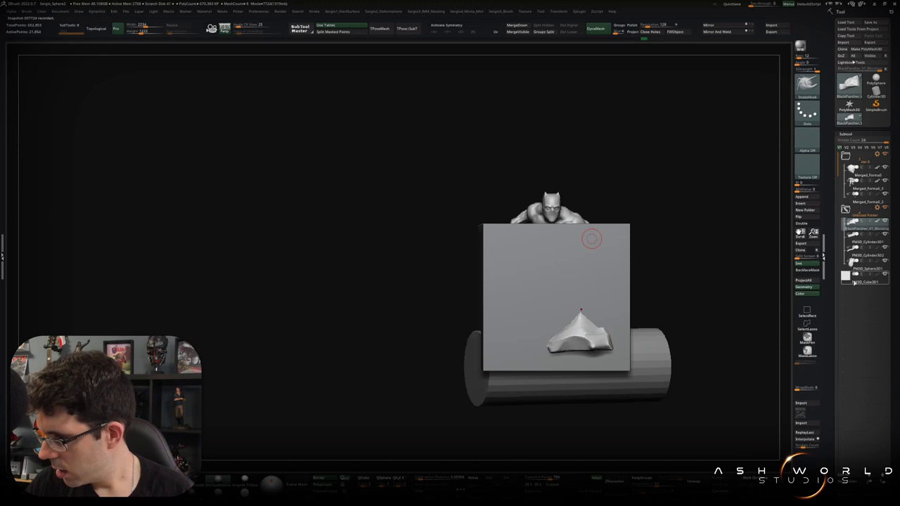
key("w")
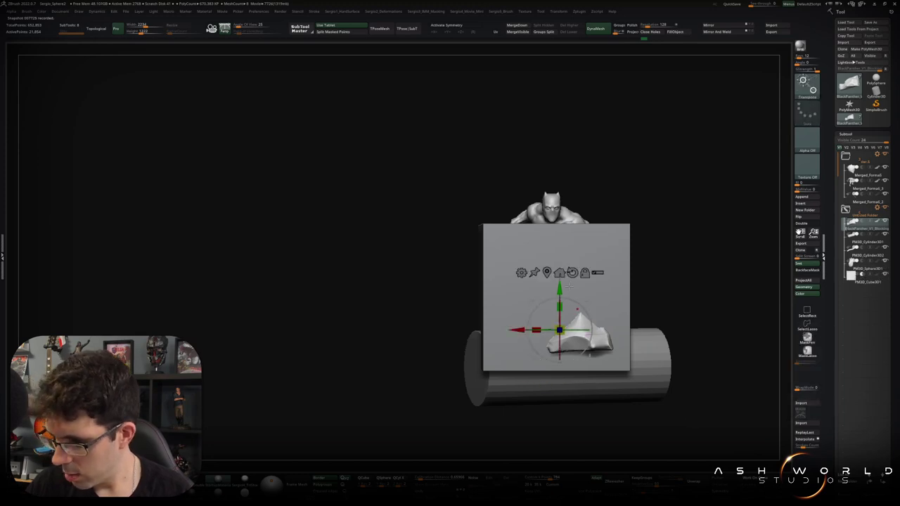
left_click_drag(558, 342, 559, 345)
key("ctrl+z")
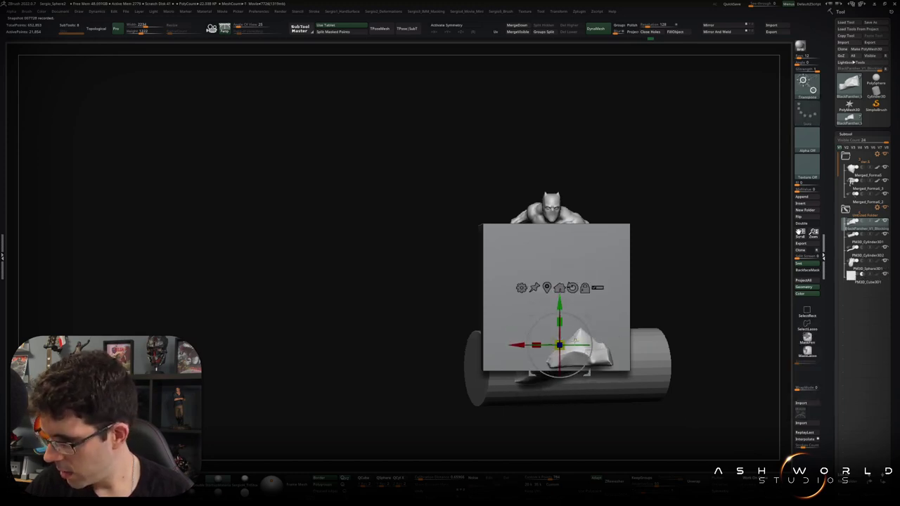
left_click(556, 302)
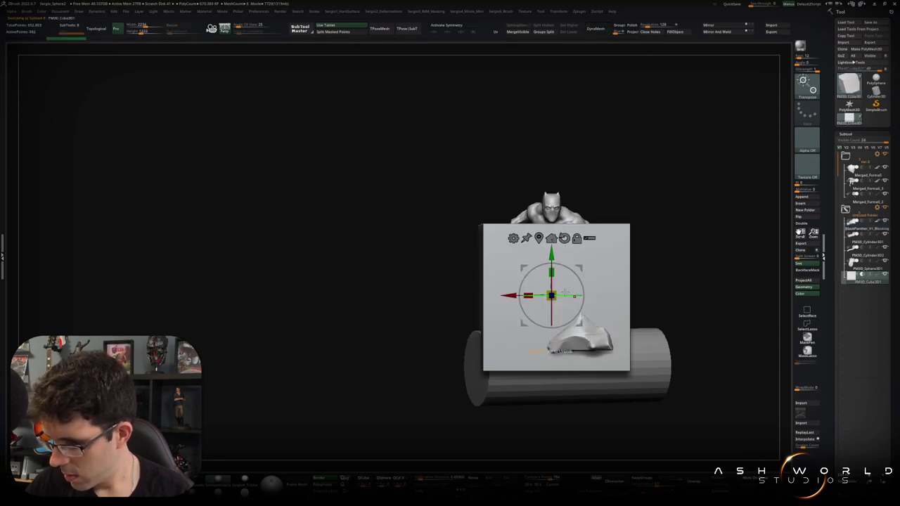
left_click_drag(550, 267, 555, 307)
left_click_drag(551, 256, 551, 350)
left_click_drag(612, 343, 589, 283, "alt")
mouse_move(527, 331)
left_mouse_down()
mouse_move(537, 308)
mouse_move(547, 347)
mouse_move(535, 400)
left_mouse_up()
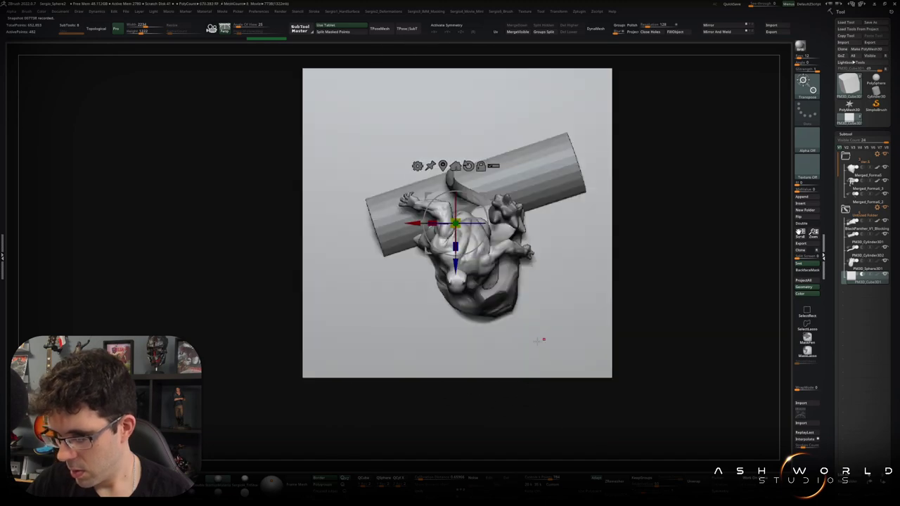
Fit and zoom out to the whole slab, then adjust it with the gizmo
key("q")
key("plus")
key("minus")
key("w")
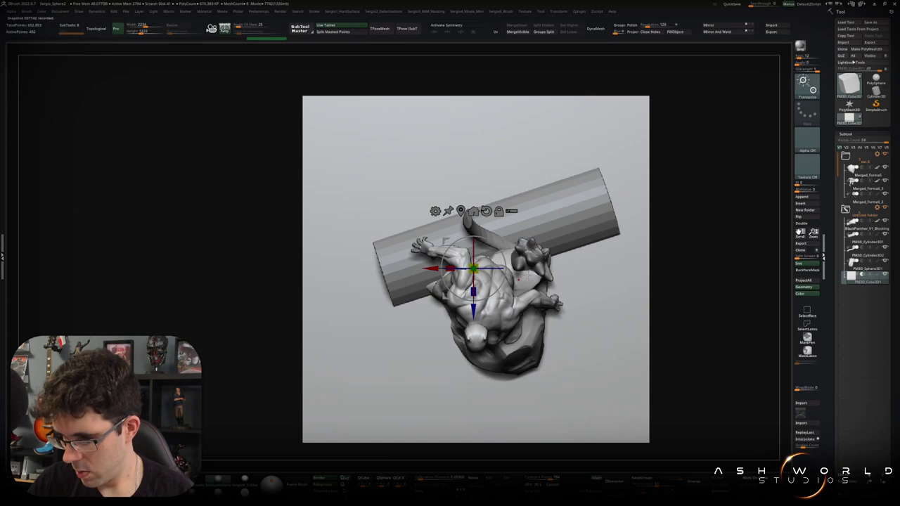
left_click_drag(473, 268, 497, 296)
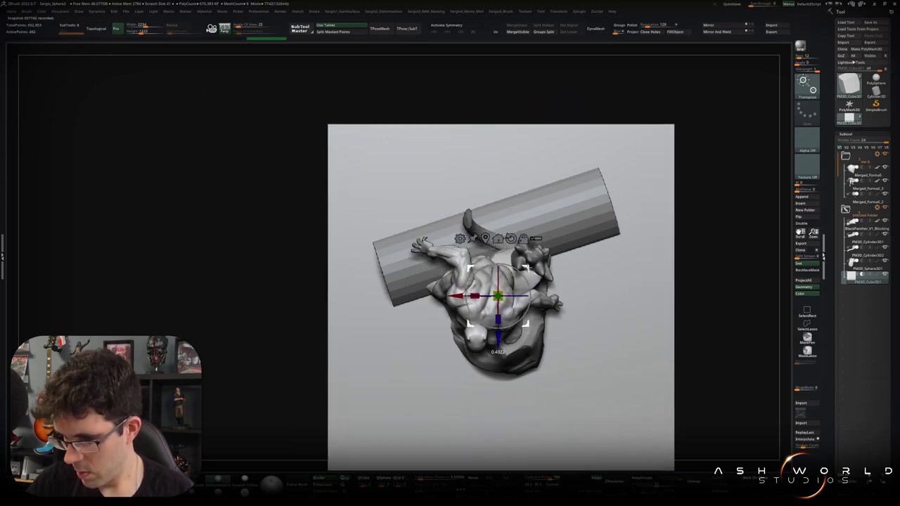
key("q")
Shrink the log shorter and thinner so it sits on the plinth
left_click(563, 204, "alt")
key("w")
left_click_drag(521, 209, 473, 229)
mouse_move(543, 278)
right_mouse_down()
mouse_move(554, 283)
mouse_move(618, 249)
mouse_move(628, 241)
mouse_move(622, 229)
right_mouse_up()
Tilt the box plinth about -12.8 degrees
key("w")
right_click_drag(532, 279, 526, 280)
left_click_drag(525, 290, 522, 276)
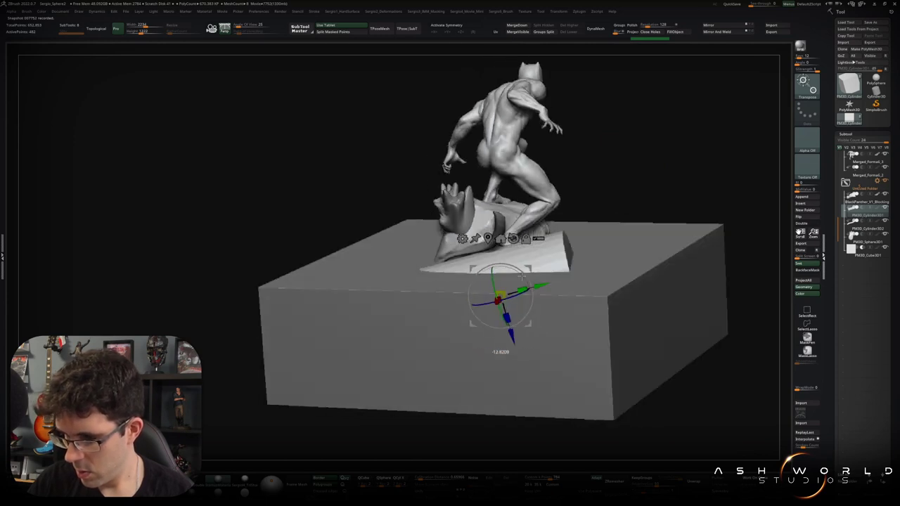
mouse_move(521, 276)
right_mouse_down()
mouse_move(550, 325)
mouse_move(567, 316)
mouse_move(597, 239)
mouse_move(624, 230)
mouse_move(589, 258)
right_mouse_up()
key("q")
key("w")
key("q")
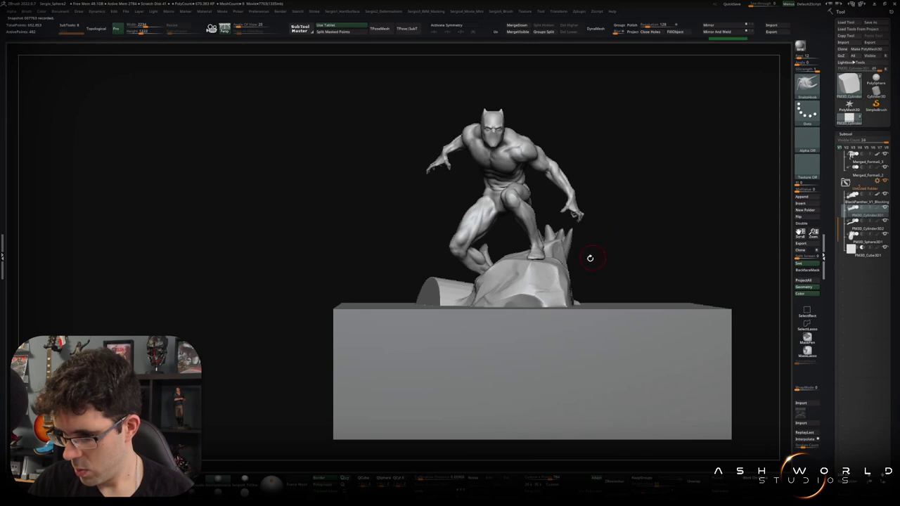
Lower the box plinth slightly, then hide it
key("w")
left_click(557, 309, "alt")
left_click_drag(522, 327, 521, 334)
key("q")
mouse_move(688, 210)
left_mouse_down("alt")
mouse_move(630, 260)
mouse_move(638, 270)
left_mouse_up("alt")
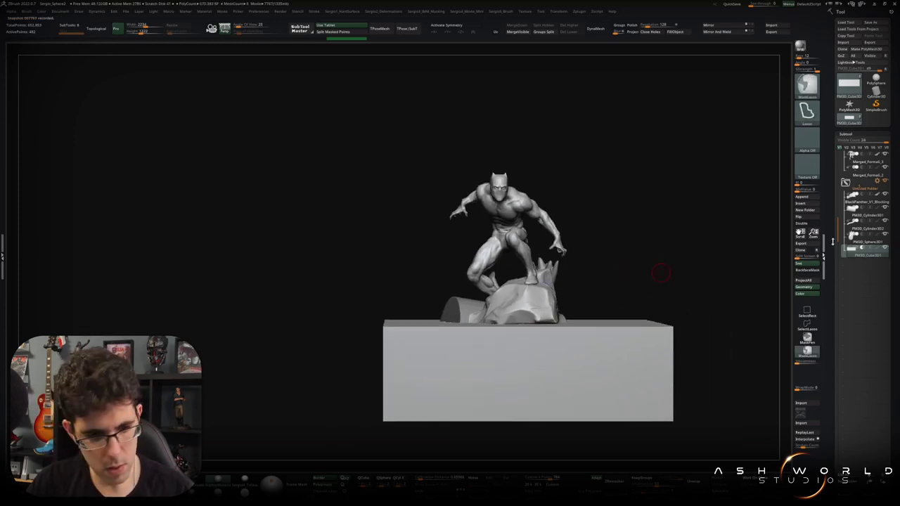
left_click(650, 272, "ctrl+shift")
left_click_drag(638, 271, 636, 291)
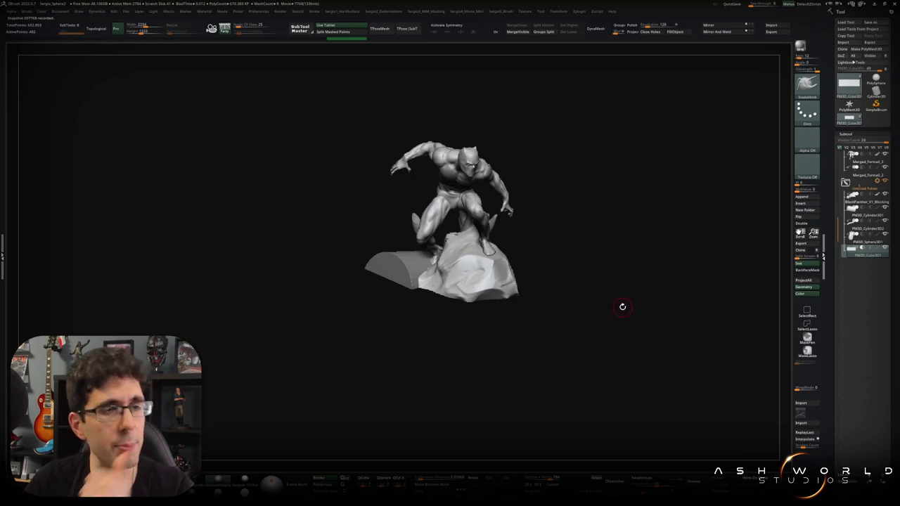
mouse_move(616, 295)
left_mouse_down()
mouse_move(612, 331)
mouse_move(592, 311)
mouse_move(601, 394)
mouse_move(603, 311)
mouse_move(529, 318)
mouse_move(584, 311)
mouse_move(570, 369)
mouse_move(613, 314)
mouse_move(595, 358)
mouse_move(639, 325)
mouse_move(644, 309)
mouse_move(620, 311)
mouse_move(590, 345)
mouse_move(597, 320)
mouse_move(544, 344)
mouse_move(581, 337)
mouse_move(573, 315)
left_mouse_up()
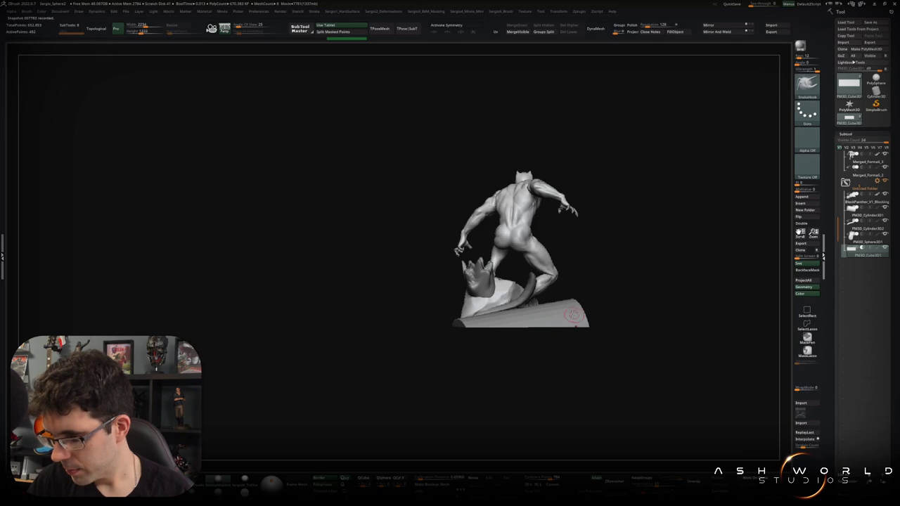
Select the log cylinder subtool and Solo it
left_click(571, 315, "alt")
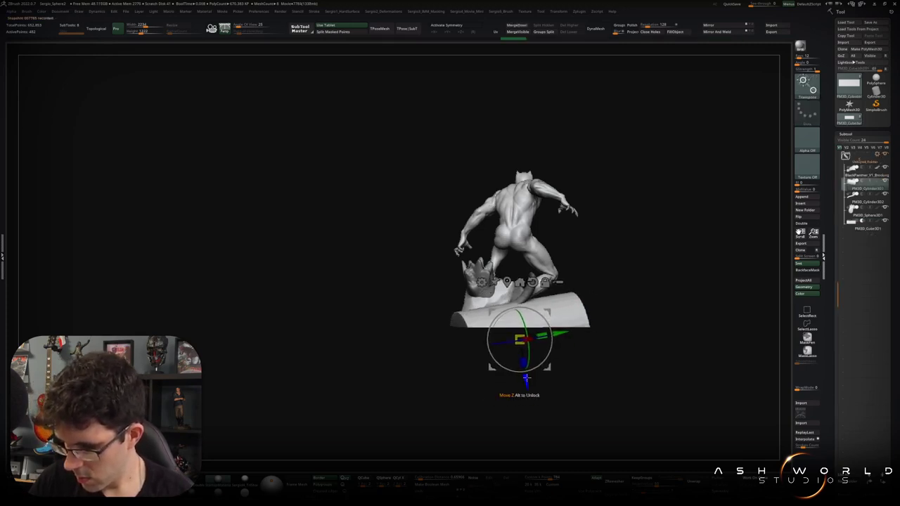
mouse_move(527, 364)
left_mouse_down()
mouse_move(518, 342)
mouse_move(593, 356)
mouse_move(534, 365)
mouse_move(562, 351)
mouse_move(569, 374)
mouse_move(552, 376)
mouse_move(548, 363)
mouse_move(560, 361)
mouse_move(554, 376)
left_mouse_up()
key("q")
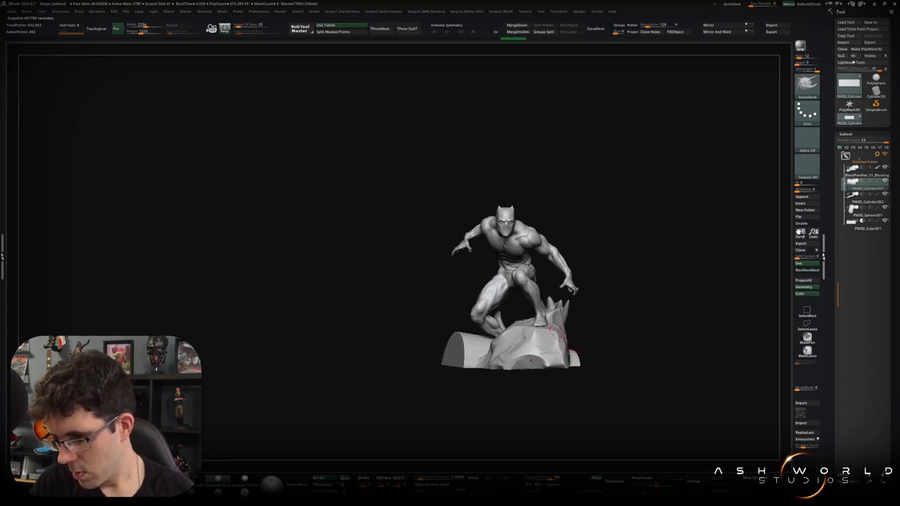
right_click_drag(562, 337, 571, 353, "alt")
mouse_move(516, 365)
right_mouse_down()
mouse_move(544, 370)
mouse_move(625, 313)
mouse_move(456, 352)
right_mouse_up()
left_click(412, 321, "alt")
left_click(457, 321, "ctrl+shift")
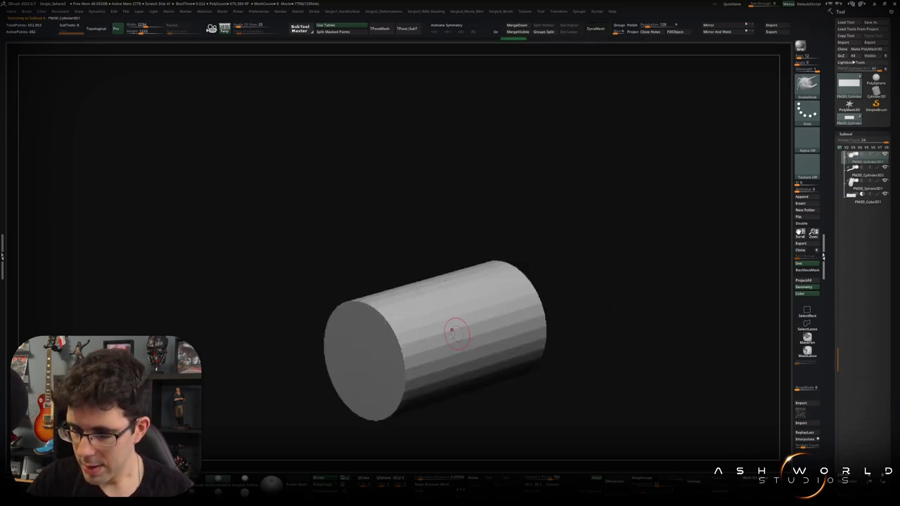
DynaMesh the log cylinder and turn Solo off to show the whole sculpture
right_click_drag(458, 321, 591, 317)
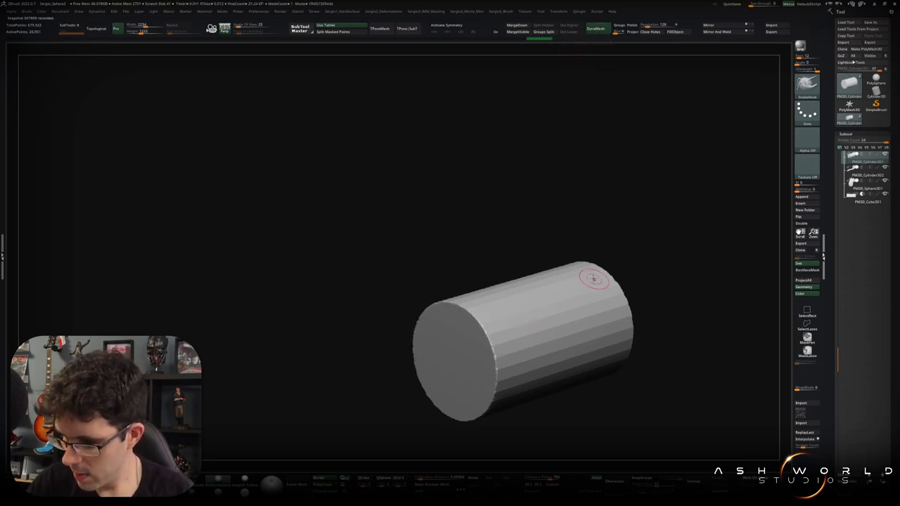
key("shift+h")
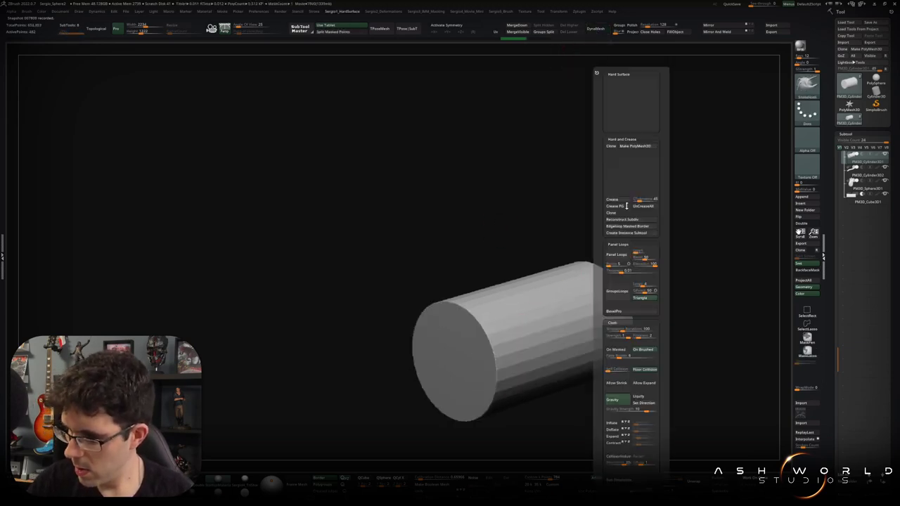
key("ctrl")
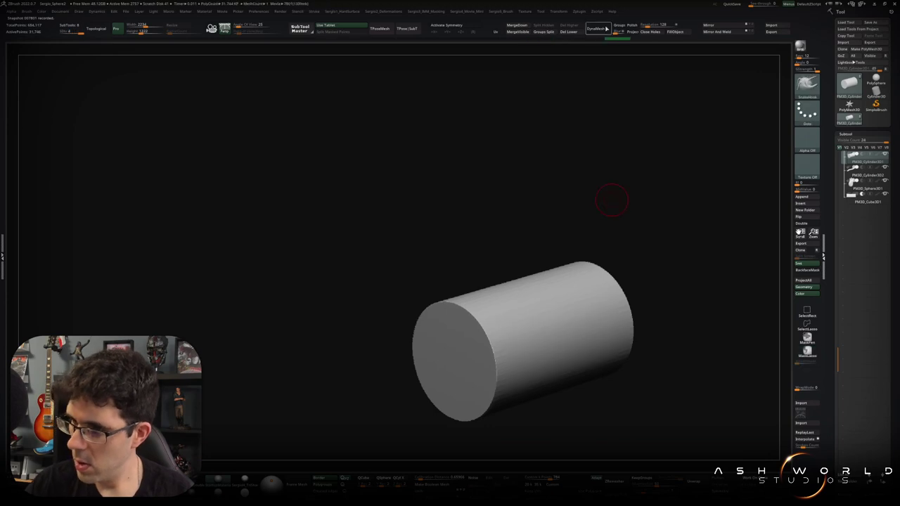
left_click(596, 29)
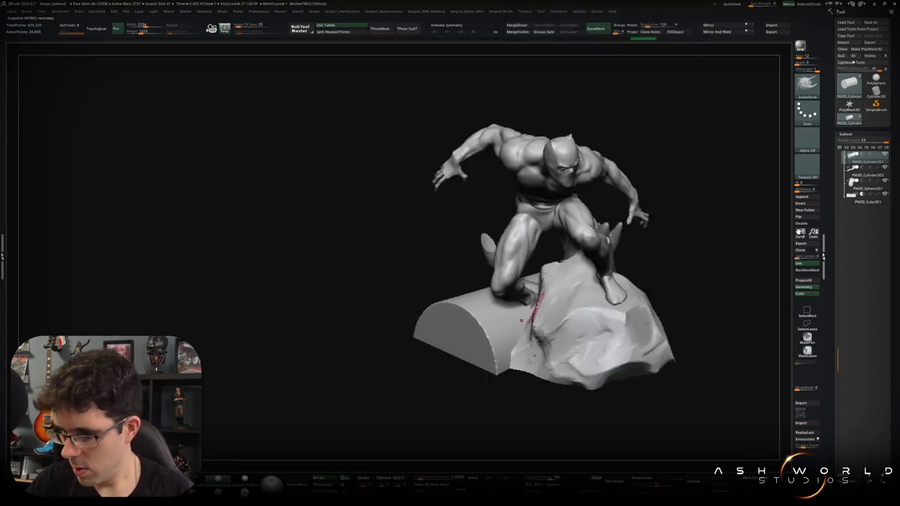
scroll(521, 321, "up", 3)
right_click_drag(523, 323, 524, 325)
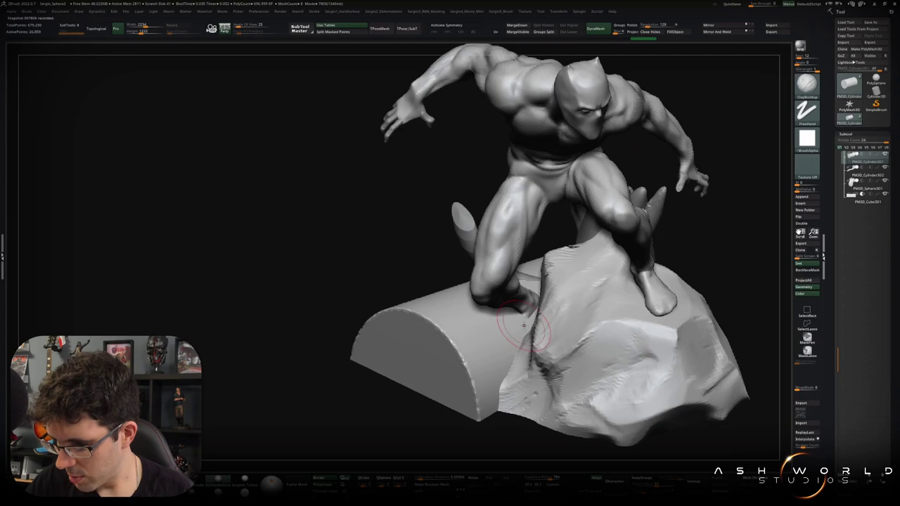
Solo the log again and carve long bark grooves with DamStandard
key("ctrl+z")
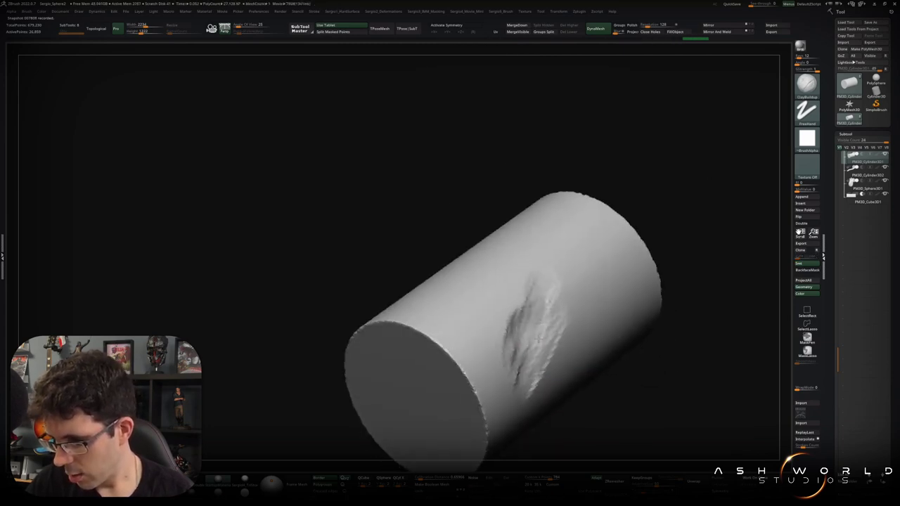
right_click_drag(523, 340, 536, 312)
key("space")
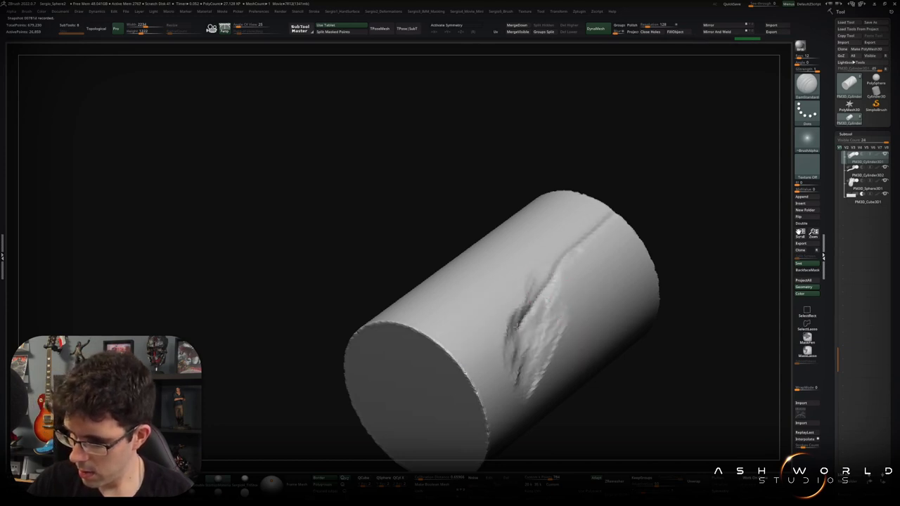
right_click_drag(437, 349, 481, 217)
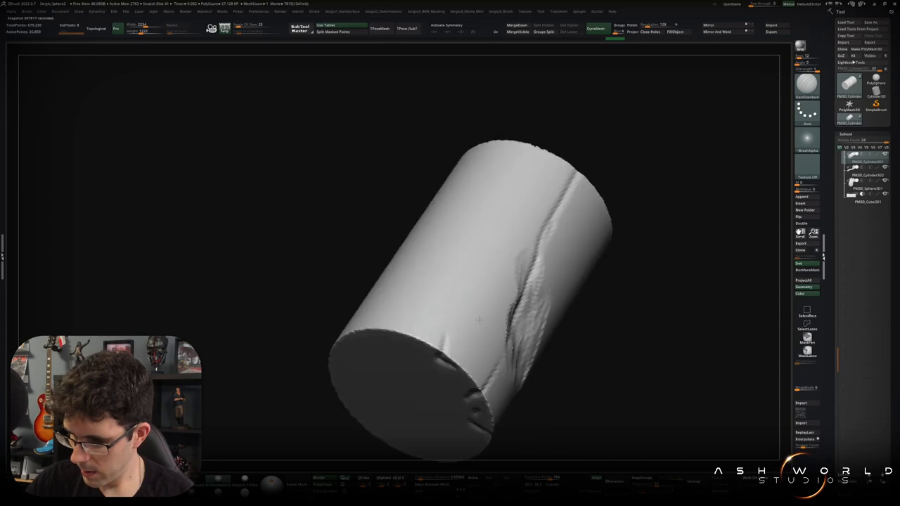
right_click_drag(388, 340, 387, 345, "shift")
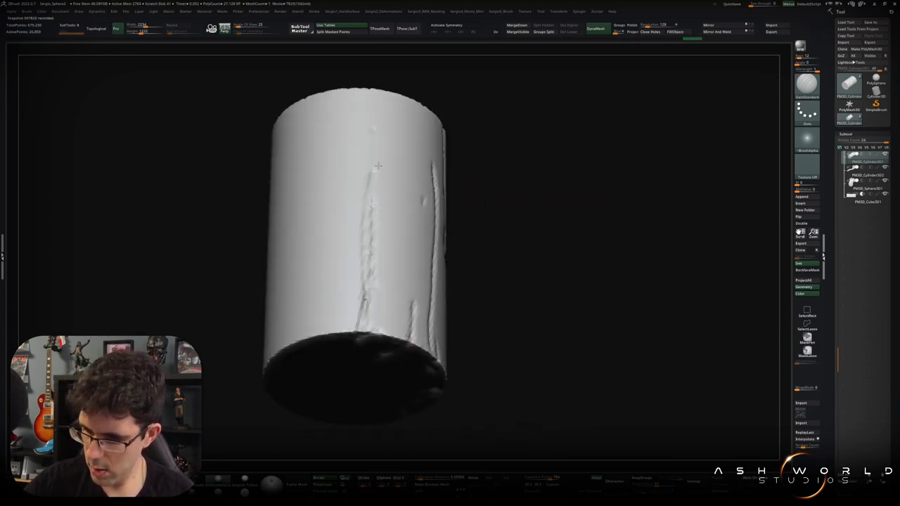
mouse_move(420, 120)
right_mouse_down()
mouse_move(404, 151)
mouse_move(427, 211)
right_mouse_up()
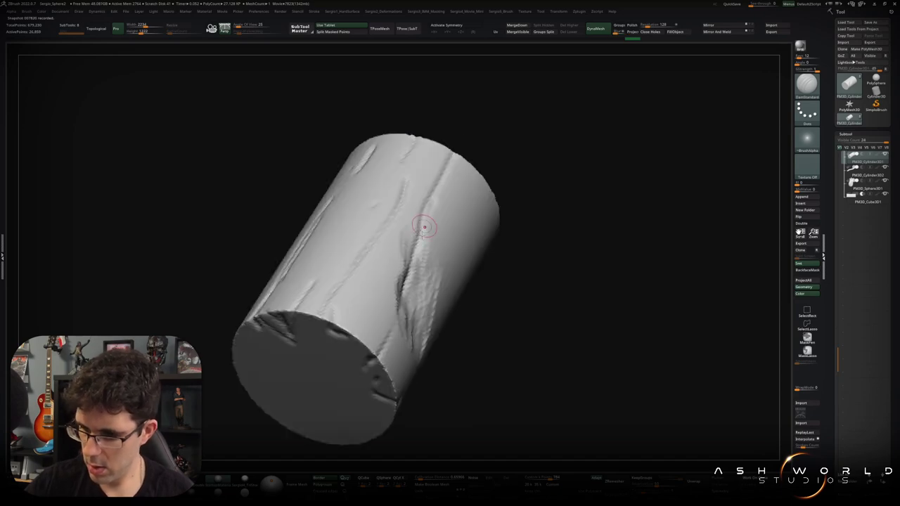
right_click_drag(405, 278, 391, 283)
Switch to the Standard brush, review the sculpture, and show polygroups with wireframe
key("b")
key("s")
key("t")
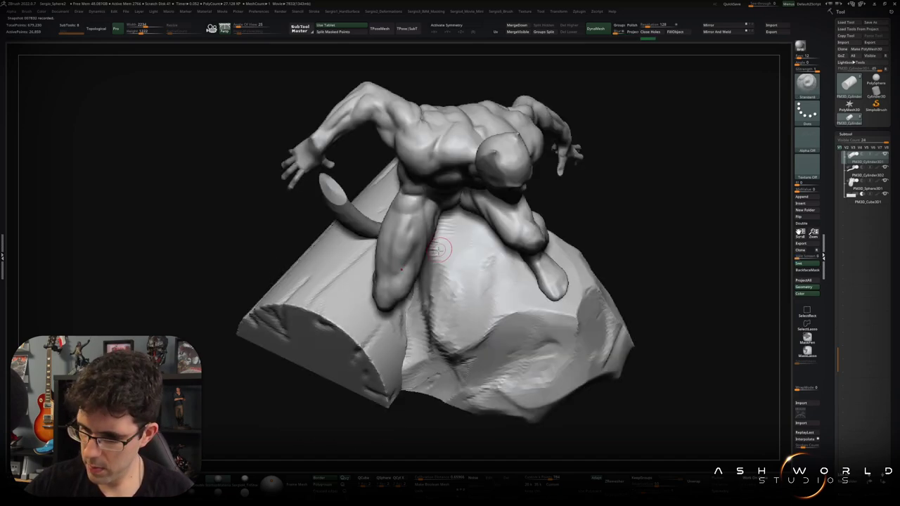
right_click_drag(439, 269, 413, 224)
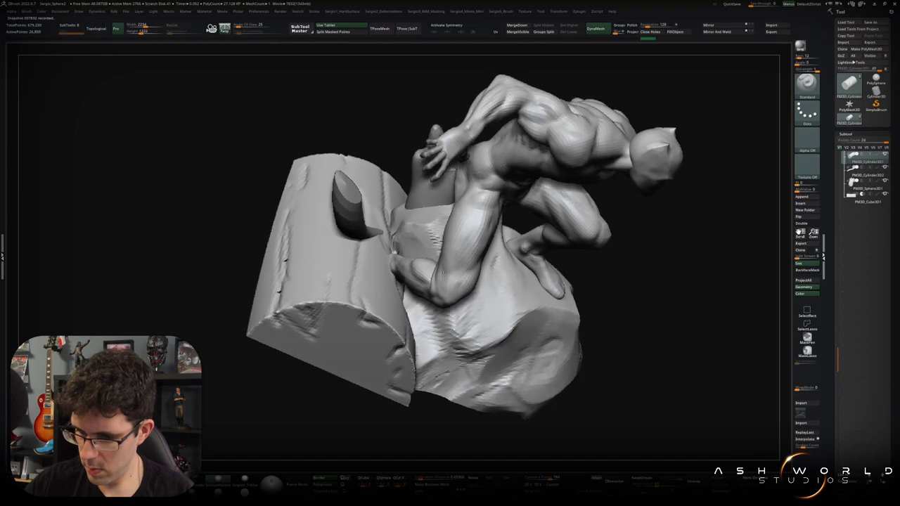
mouse_move(413, 224)
right_mouse_down()
mouse_move(456, 176)
mouse_move(462, 338)
right_mouse_up()
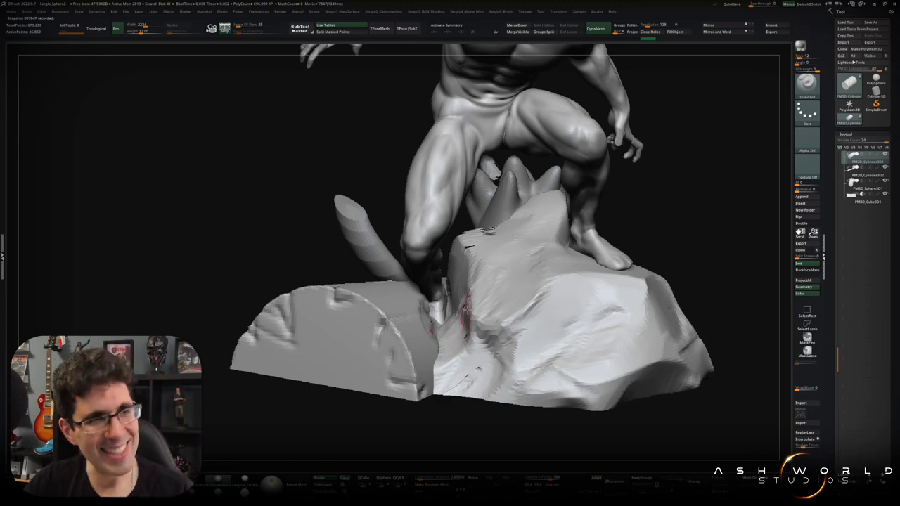
mouse_move(463, 312)
right_mouse_down()
mouse_move(489, 325)
mouse_move(526, 290)
mouse_move(518, 264)
mouse_move(458, 349)
mouse_move(485, 265)
mouse_move(506, 275)
mouse_move(485, 309)
right_mouse_up()
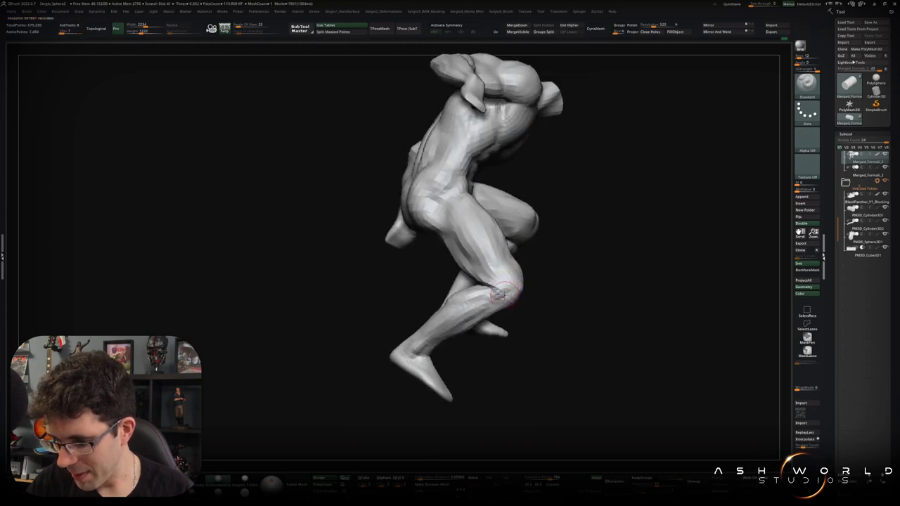
key("shift+f")
key("w")
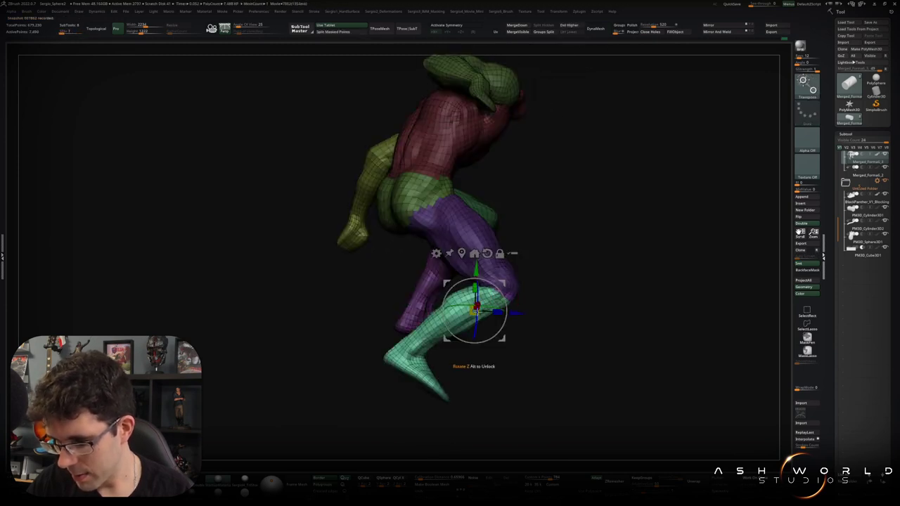
key("shift+f")
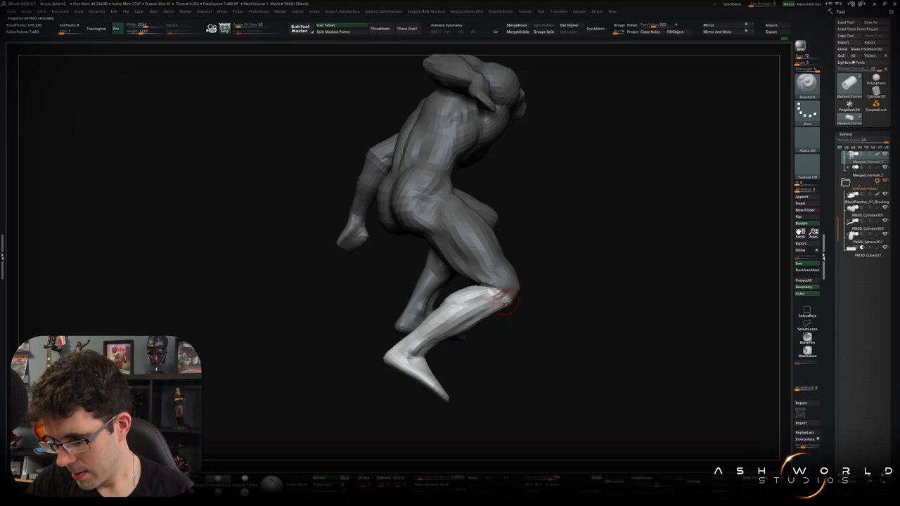
key("w")
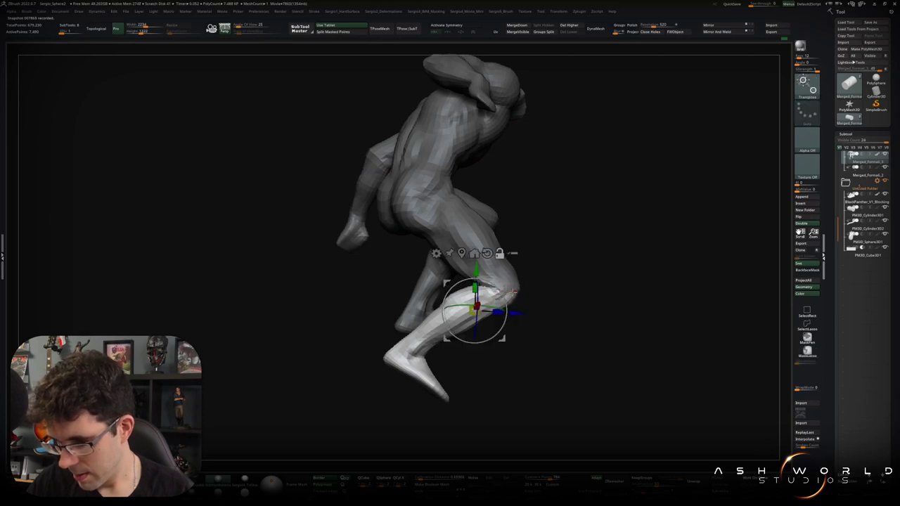
right_click_drag(509, 287, 562, 288)
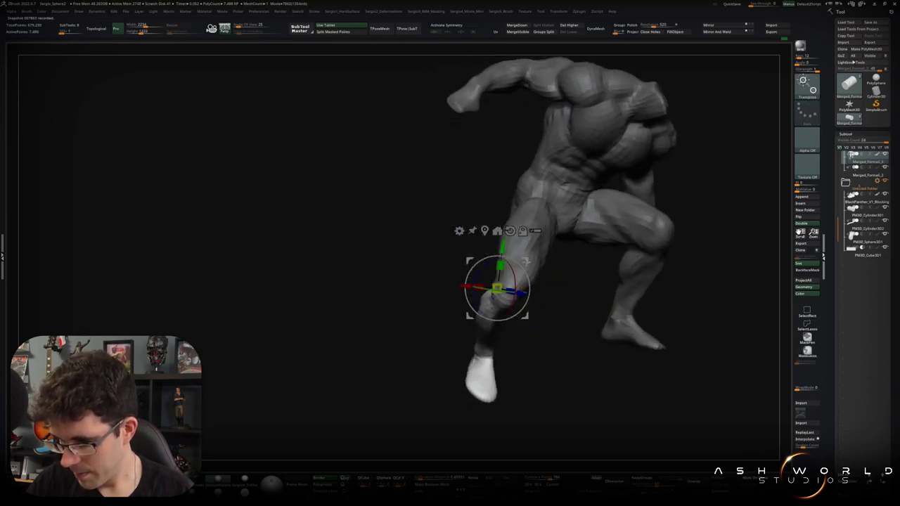
mouse_move(523, 281)
left_mouse_down()
mouse_move(535, 304)
mouse_move(598, 263)
left_mouse_up()
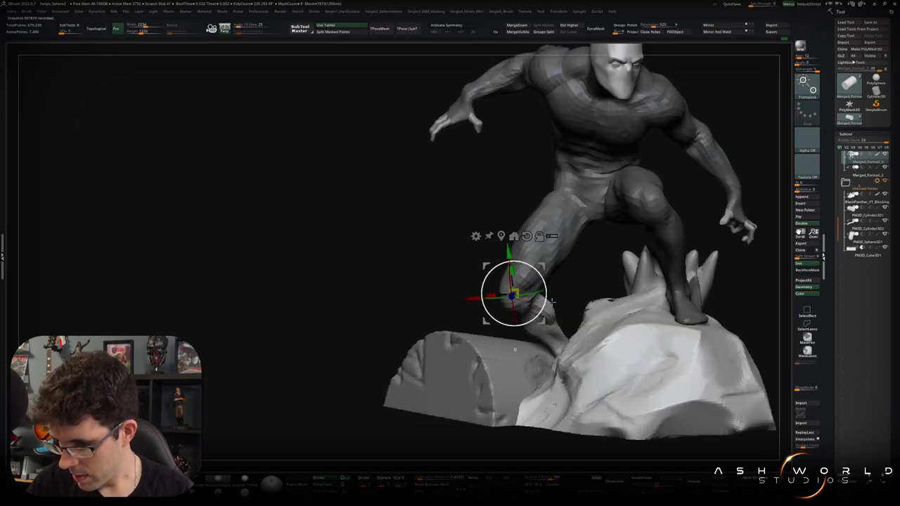
left_click_drag(546, 297, 540, 293)
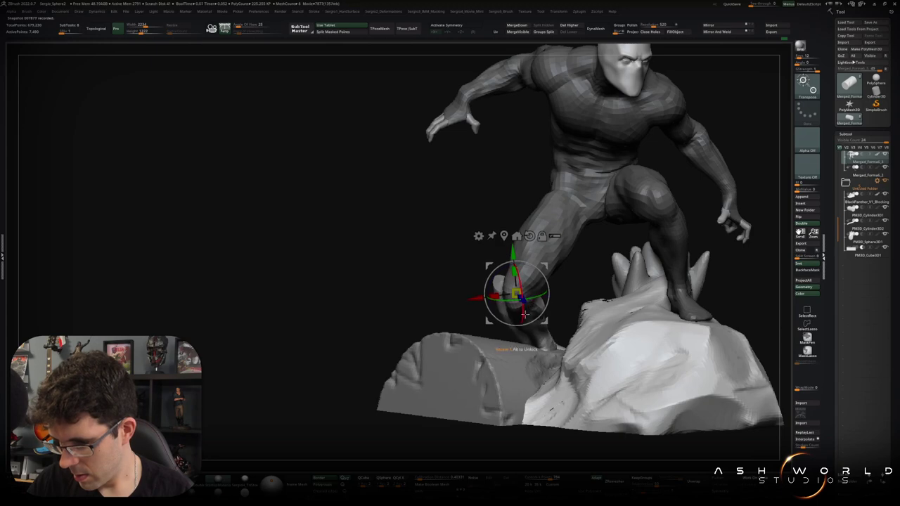
mouse_move(540, 293)
left_mouse_down("alt")
mouse_move(540, 302)
mouse_move(555, 294)
mouse_move(576, 305)
left_mouse_up("alt")
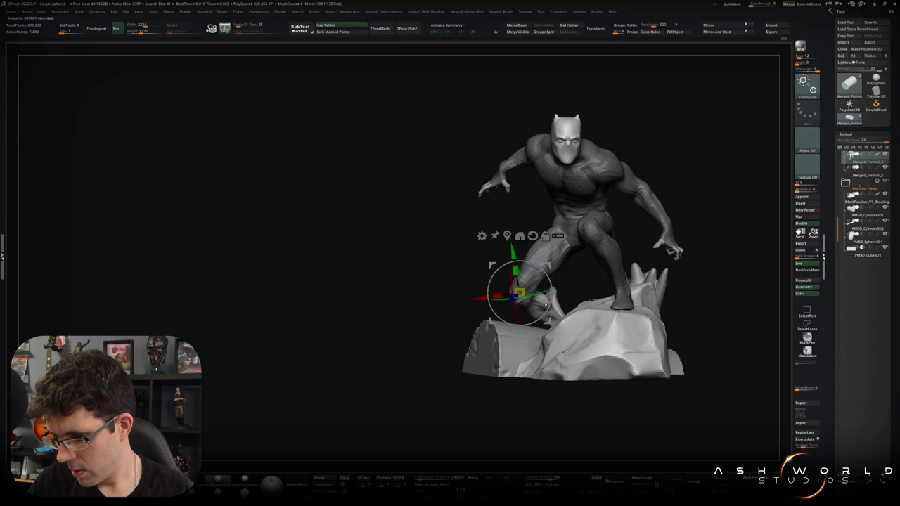
key("ctrl+shift")
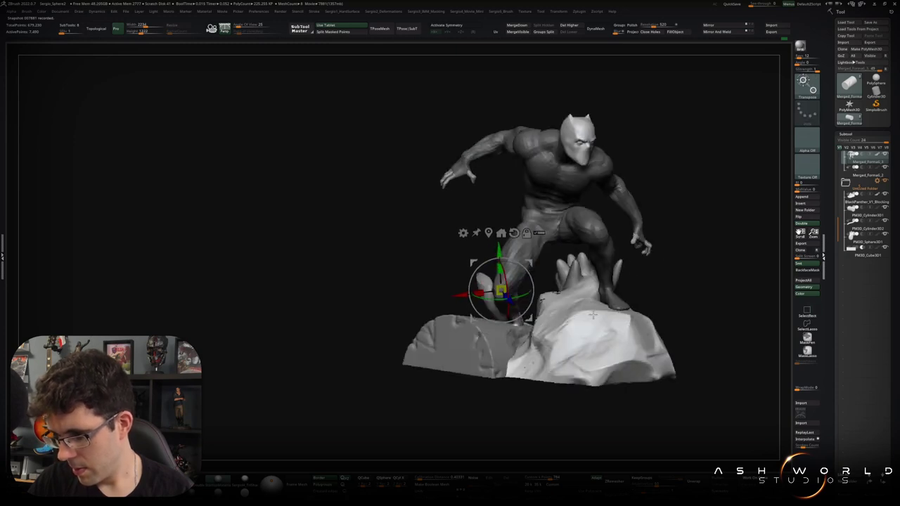
left_click_drag(731, 310, 657, 305)
key("q")
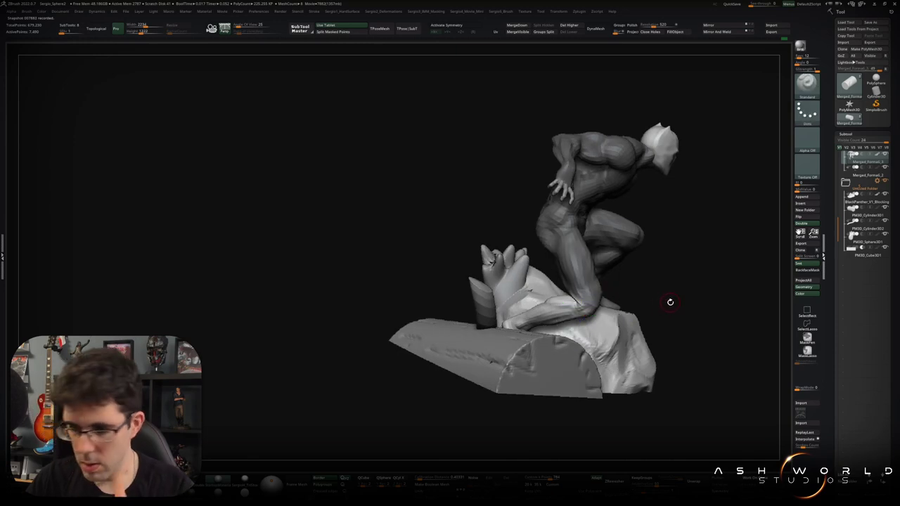
left_click_drag(674, 285, 581, 336)
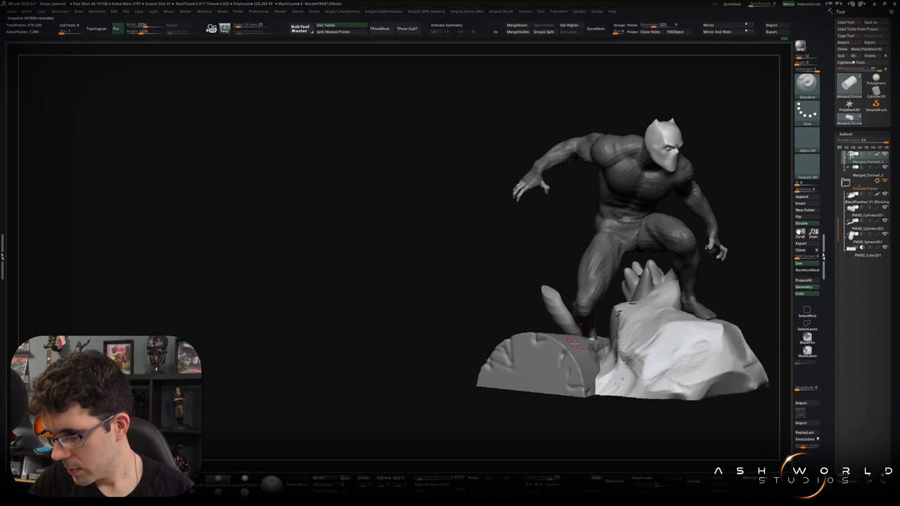
left_click_drag(574, 345, 596, 338)
Zoom and orbit in close on the log to see its top and side
scroll(601, 348, "up", 5)
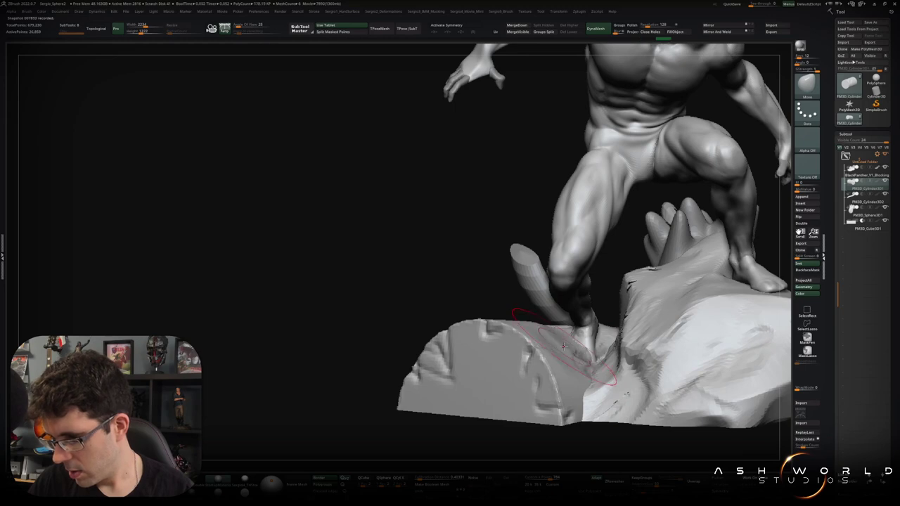
mouse_move(583, 367)
left_mouse_down()
mouse_move(590, 371)
mouse_move(572, 346)
mouse_move(589, 375)
mouse_move(541, 360)
left_mouse_up()
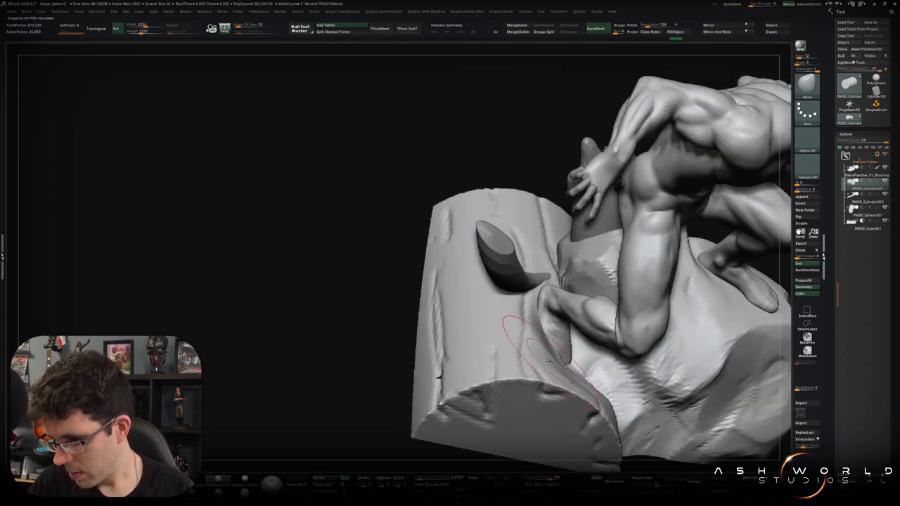
mouse_move(538, 369)
left_mouse_down()
mouse_move(616, 329)
mouse_move(602, 339)
mouse_move(607, 332)
mouse_move(603, 358)
left_mouse_up()
right_click_drag(602, 302, 569, 278, "ctrl")
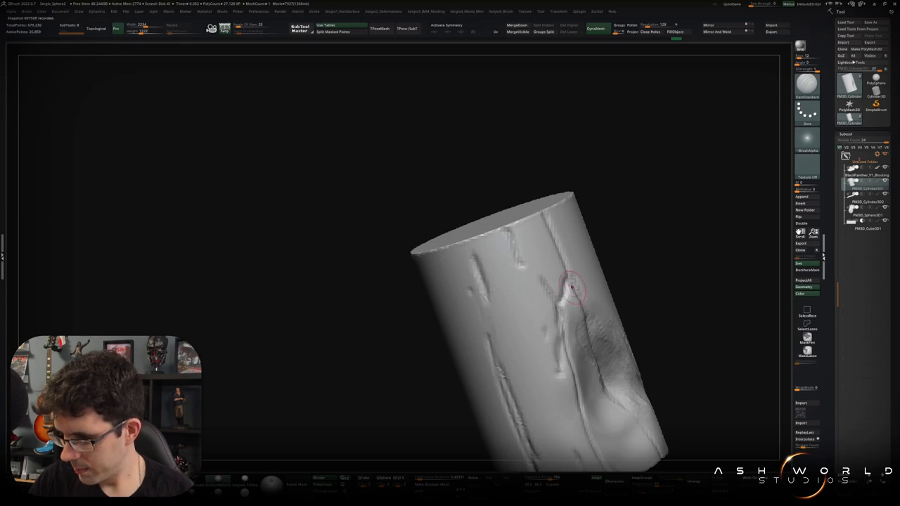
right_click_drag(577, 316, 584, 282)
Switch to the Move brush (BMV) and orbit until the figure stands upright in view
key("b")
key("m")
key("v")
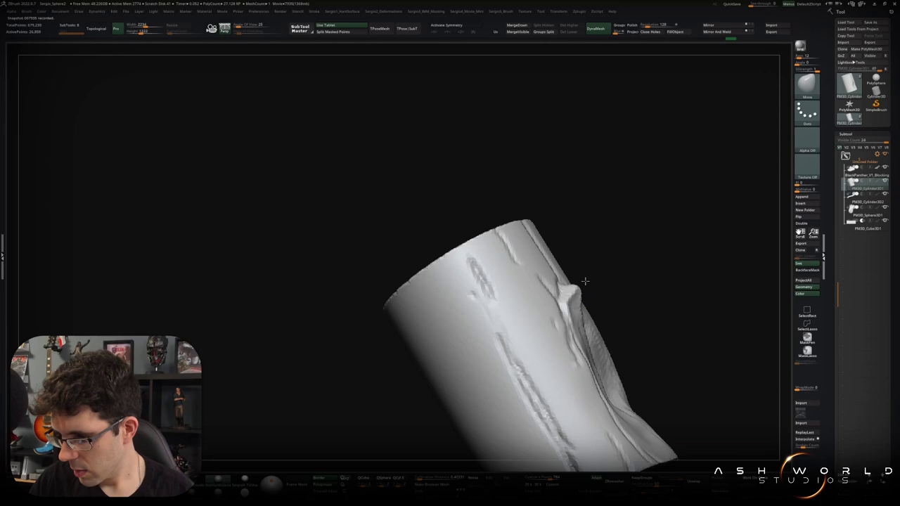
right_click_drag(581, 323, 559, 331)
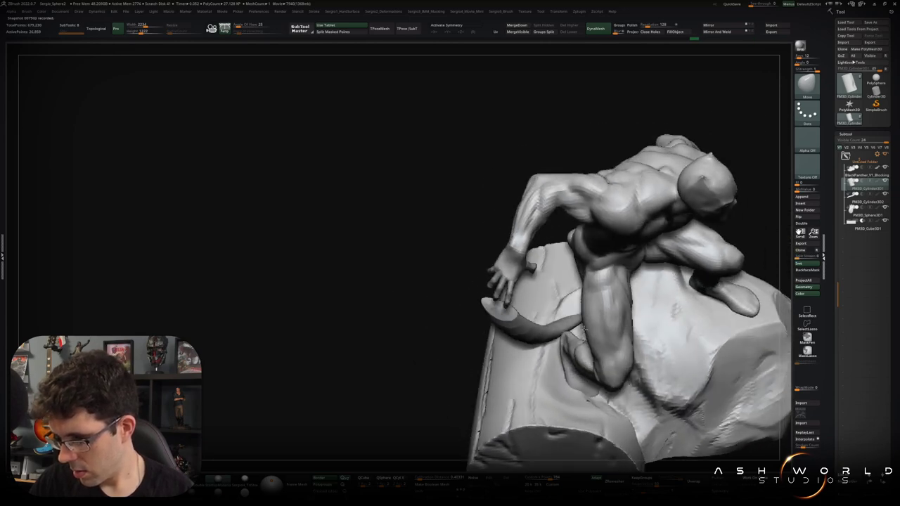
mouse_move(560, 331)
right_mouse_down()
mouse_move(589, 336)
mouse_move(584, 352)
mouse_move(571, 326)
right_mouse_up()
Solo the log, smooth a crease on its side, then return to the full statue's side view
left_click(583, 320, "alt")
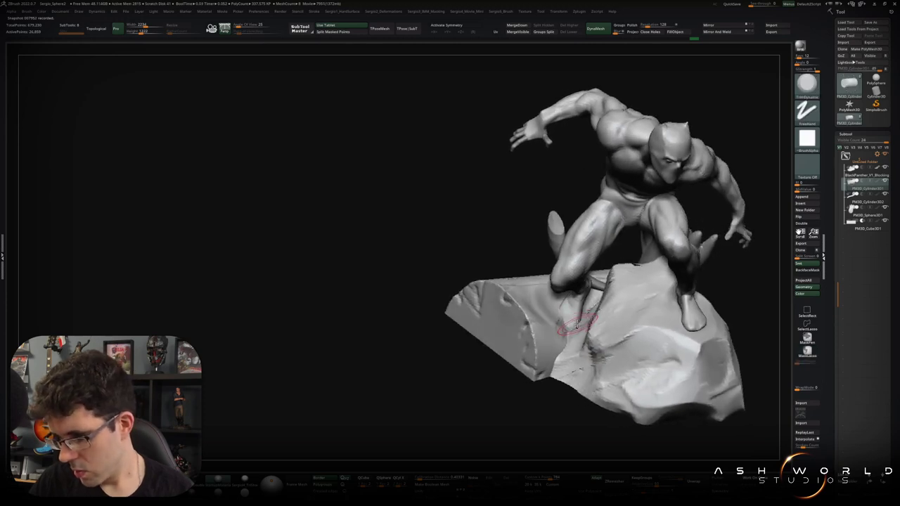
right_click_drag(560, 336, 558, 347)
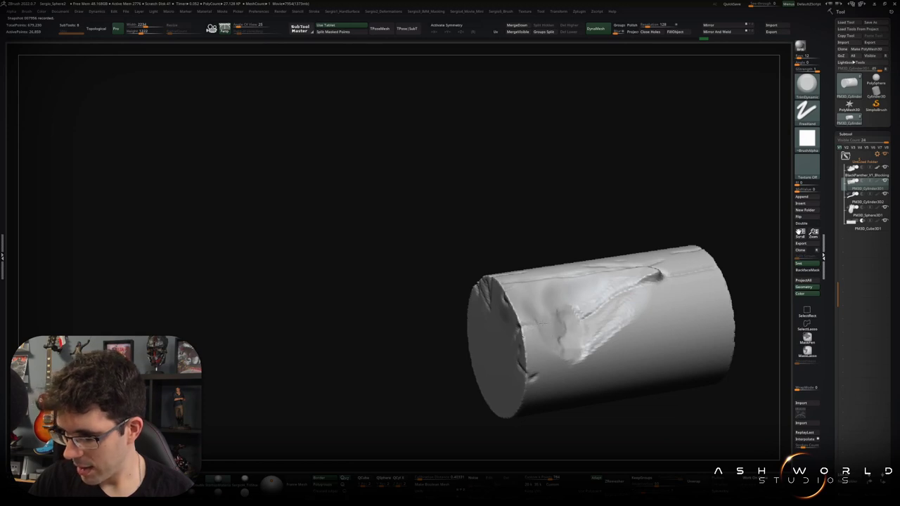
mouse_move(519, 296)
right_mouse_down()
mouse_move(593, 290)
mouse_move(603, 320)
mouse_move(604, 310)
right_mouse_up()
right_click_drag(614, 261, 592, 305)
left_click_drag(601, 269, 602, 255, "shift")
mouse_move(595, 280)
right_mouse_down()
mouse_move(632, 295)
mouse_move(638, 346)
mouse_move(661, 331)
mouse_move(605, 344)
mouse_move(583, 334)
right_mouse_up()
left_click(583, 335, "ctrl+shift")
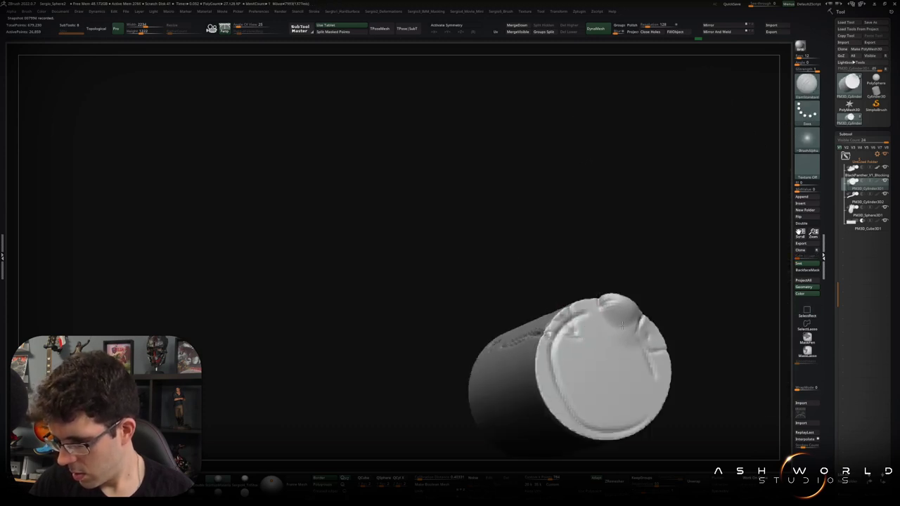
Carve concentric tree-ring grooves into the log's end and along its rim
mouse_move(632, 351)
left_mouse_down()
mouse_move(588, 387)
mouse_move(598, 365)
mouse_move(601, 372)
left_mouse_up()
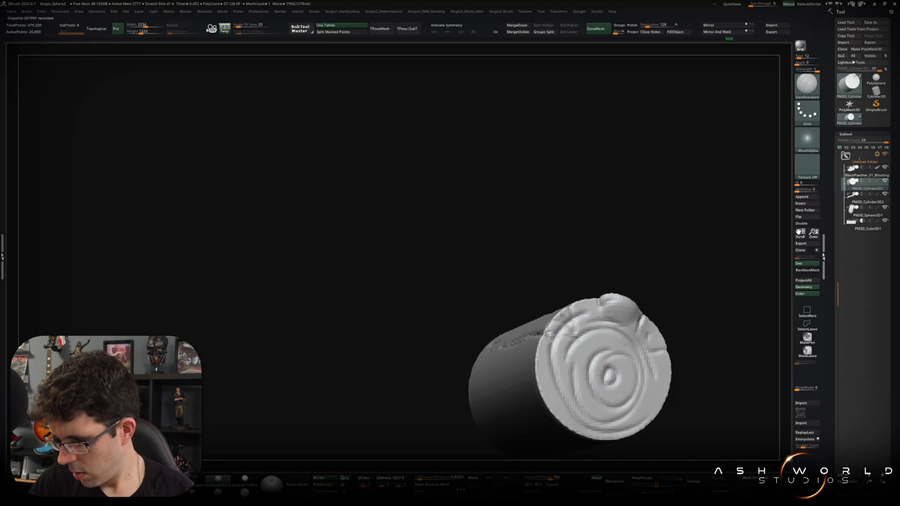
mouse_move(615, 321)
left_mouse_down()
mouse_move(552, 337)
mouse_move(548, 397)
left_mouse_up()
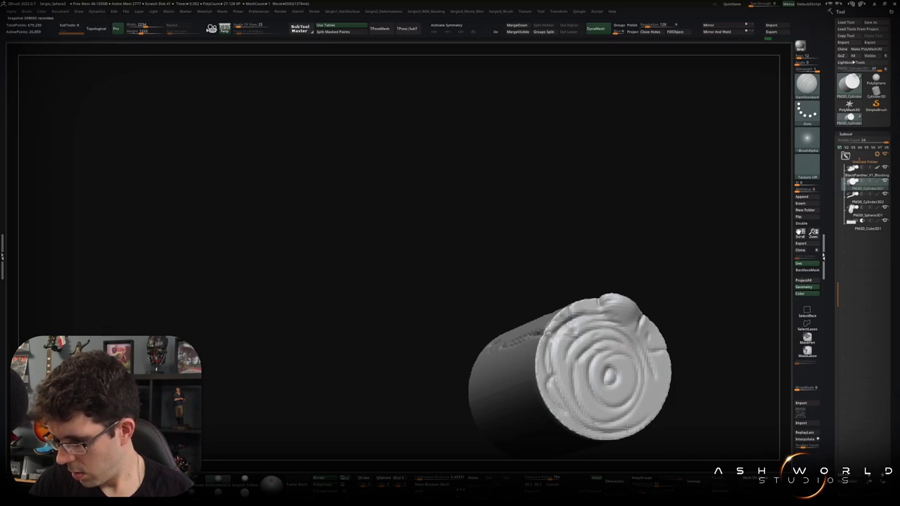
left_click_drag(655, 372, 593, 303)
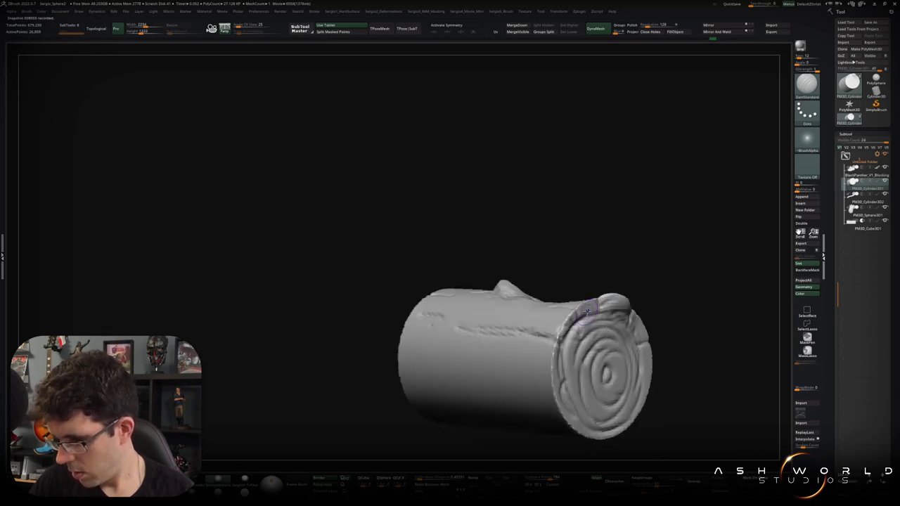
Reshape the ringed end's rim with the Standard brush, then zoom out to the whole statue
key("b")
key("s")
key("t")
left_click_drag(606, 300, 548, 356)
mouse_move(619, 401)
left_mouse_down()
mouse_move(653, 331)
mouse_move(645, 408)
left_mouse_up()
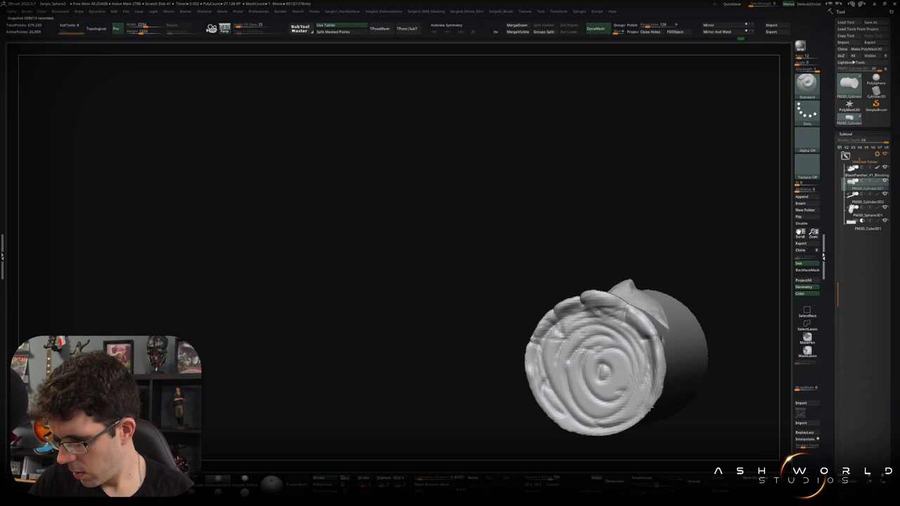
right_click_drag(613, 304, 613, 307)
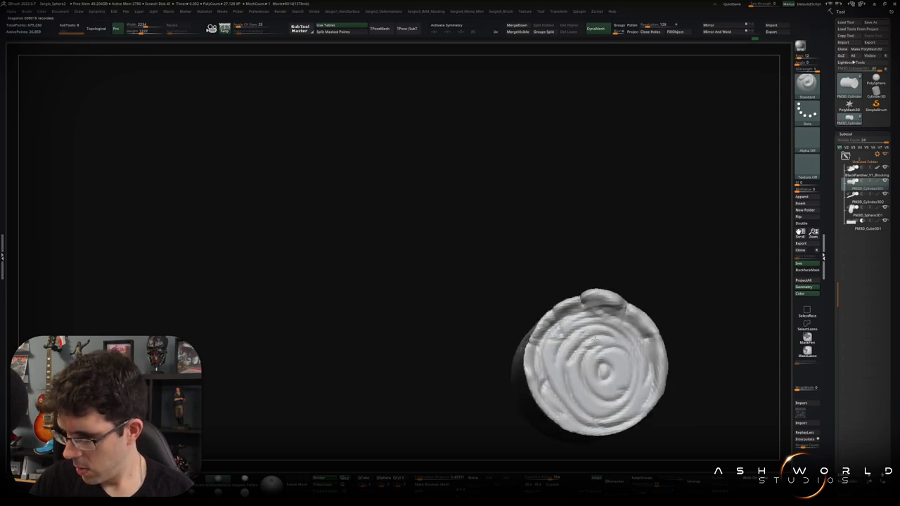
mouse_move(536, 344)
right_mouse_down("ctrl")
mouse_move(551, 342)
mouse_move(562, 360)
mouse_move(603, 296)
mouse_move(598, 368)
mouse_move(612, 381)
right_mouse_up("ctrl")
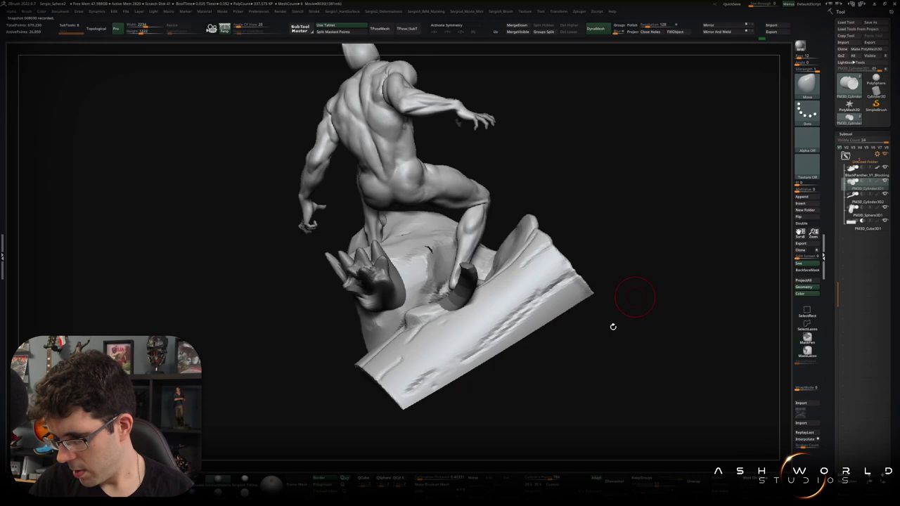
key("b")
key("c")
key("b")
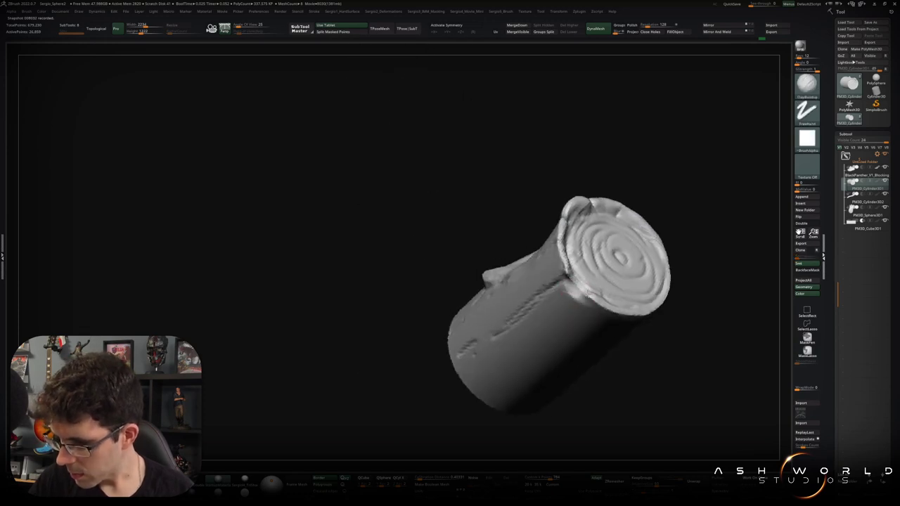
Build up clay strokes on the log's side and cut a diagonal DamStandard crease
mouse_move(571, 288)
left_mouse_down()
mouse_move(541, 324)
mouse_move(573, 311)
mouse_move(576, 292)
left_mouse_up()
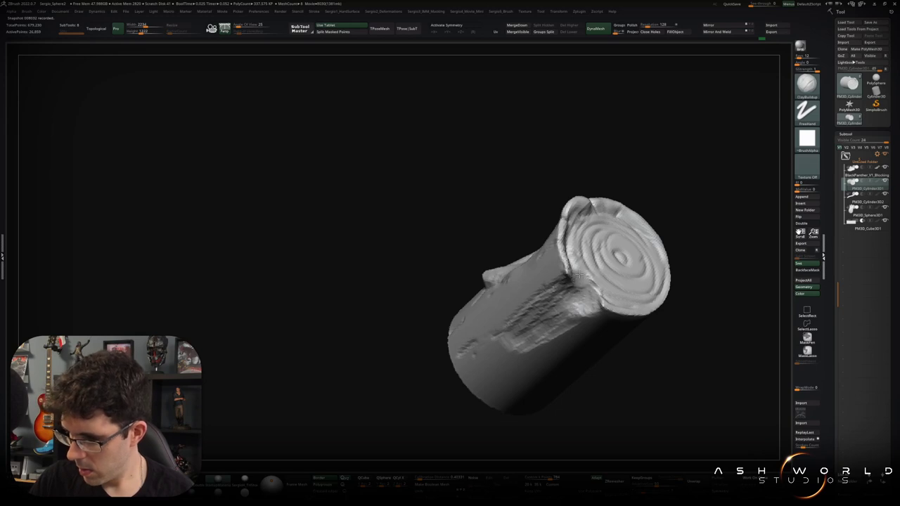
key("b")
key("d")
key("s")
left_click_drag(558, 289, 496, 330)
Add a small bulge on the log's right end and rotate the statue back to front
right_click_drag(478, 357, 489, 386)
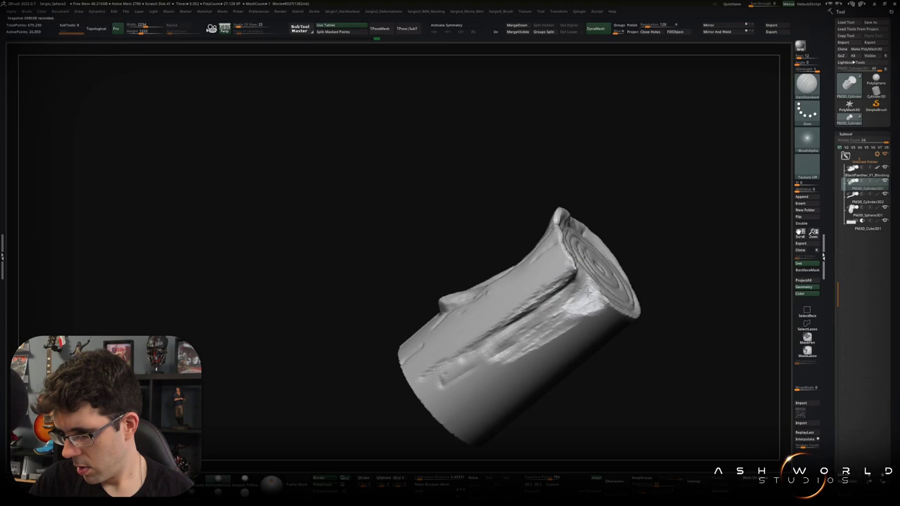
mouse_move(596, 303)
right_mouse_down()
mouse_move(593, 317)
mouse_move(577, 313)
mouse_move(618, 287)
mouse_move(635, 263)
mouse_move(588, 282)
right_mouse_up()
left_click_drag(587, 282, 575, 279)
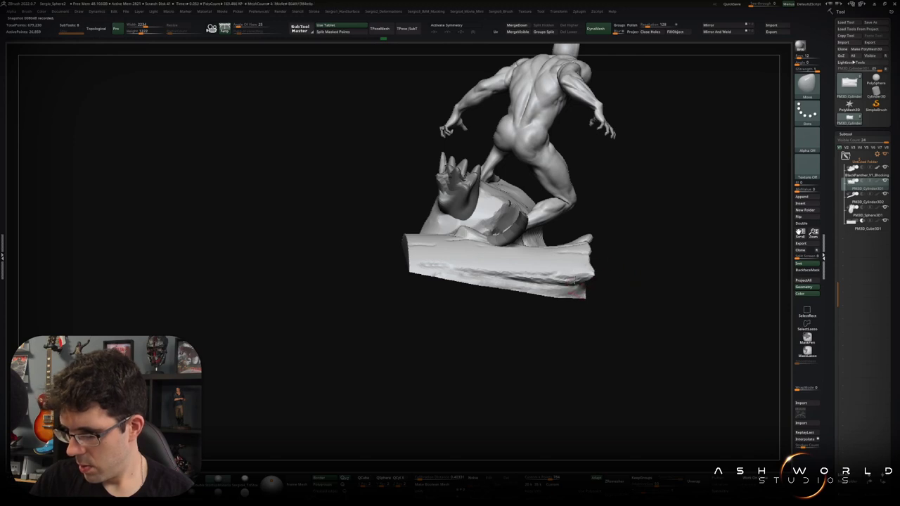
mouse_move(542, 281)
right_mouse_down()
mouse_move(617, 306)
mouse_move(542, 345)
right_mouse_up()
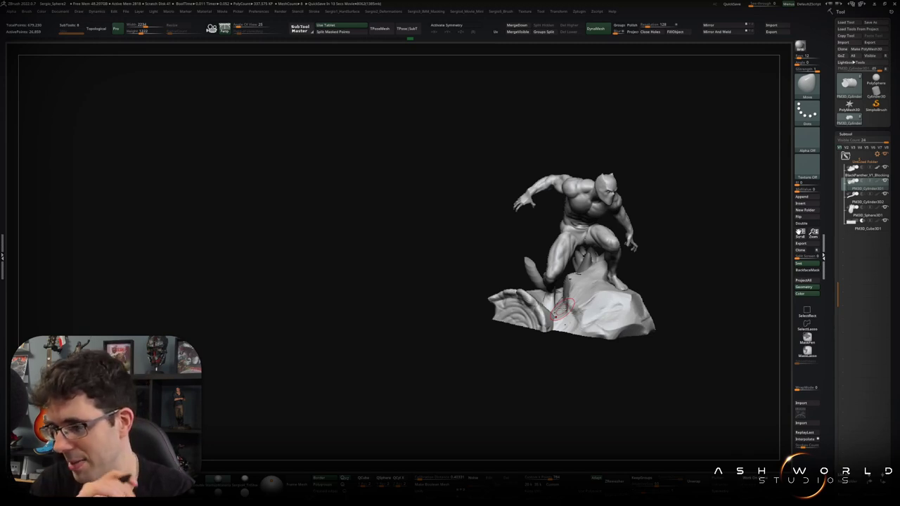
mouse_move(676, 289)
left_mouse_down()
mouse_move(693, 287)
mouse_move(665, 312)
mouse_move(679, 325)
mouse_move(646, 325)
mouse_move(641, 303)
mouse_move(661, 301)
mouse_move(655, 321)
mouse_move(651, 314)
mouse_move(630, 321)
mouse_move(652, 310)
left_mouse_up()
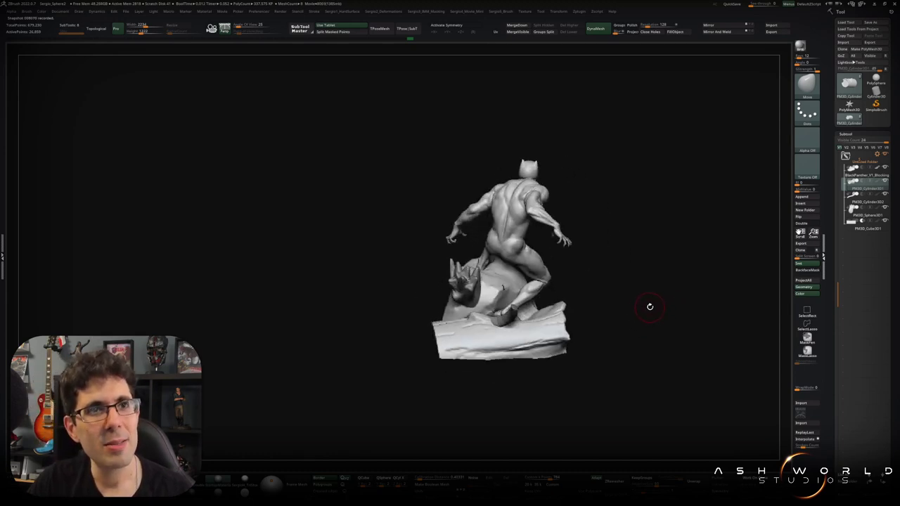
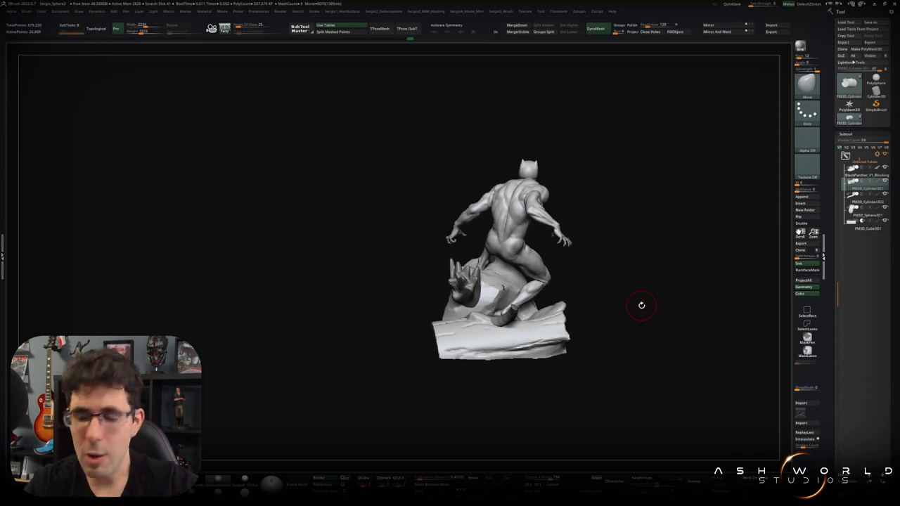
Orbit around the statue and briefly solo the log to inspect the base
mouse_move(641, 305)
left_mouse_down()
mouse_move(616, 278)
mouse_move(621, 299)
mouse_move(595, 285)
mouse_move(609, 274)
mouse_move(510, 301)
left_mouse_up()
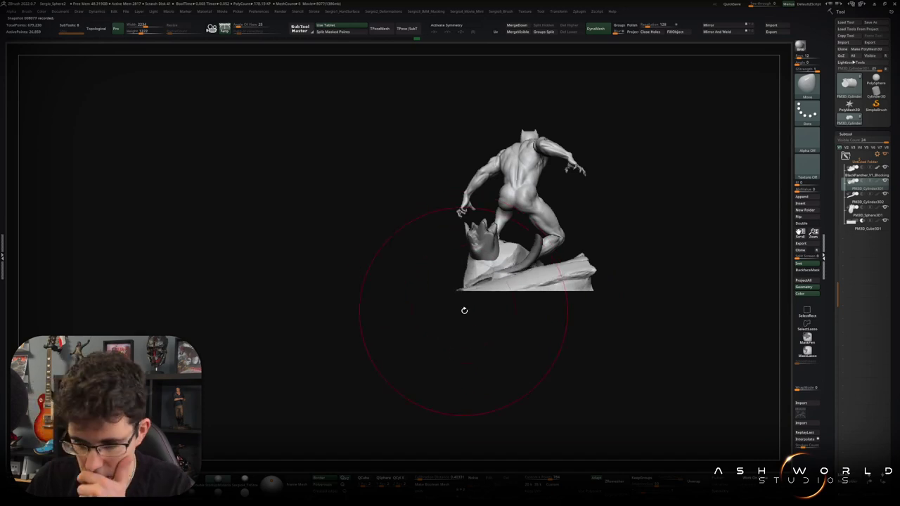
mouse_move(464, 309)
left_mouse_down()
mouse_move(489, 295)
mouse_move(515, 325)
mouse_move(538, 311)
mouse_move(498, 291)
mouse_move(471, 345)
mouse_move(464, 343)
mouse_move(482, 331)
mouse_move(498, 363)
mouse_move(556, 311)
left_mouse_up()
key("ctrl")
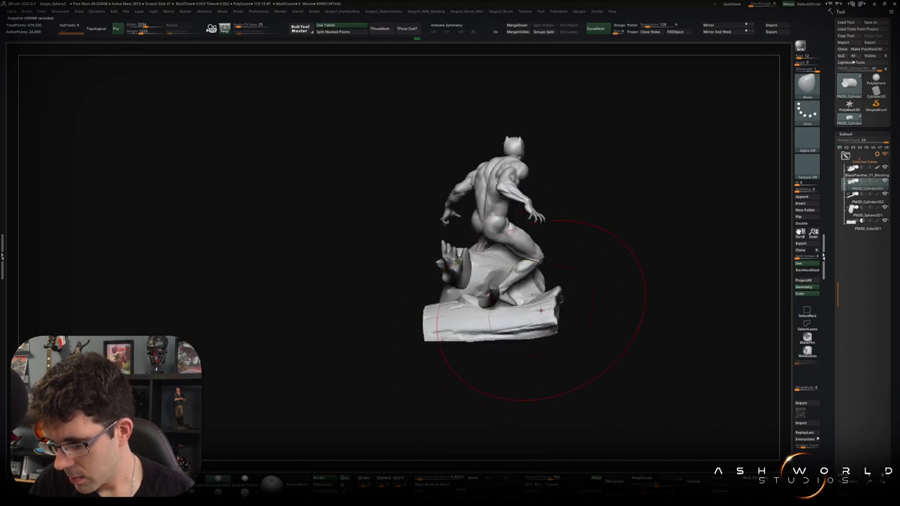
mouse_move(532, 321)
left_mouse_down()
mouse_move(503, 319)
mouse_move(555, 320)
left_mouse_up()
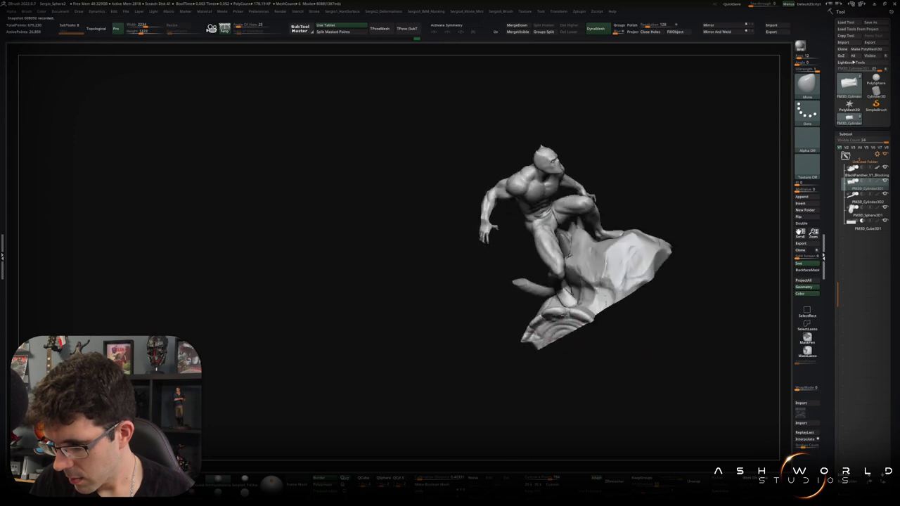
left_click_drag(555, 319, 523, 343)
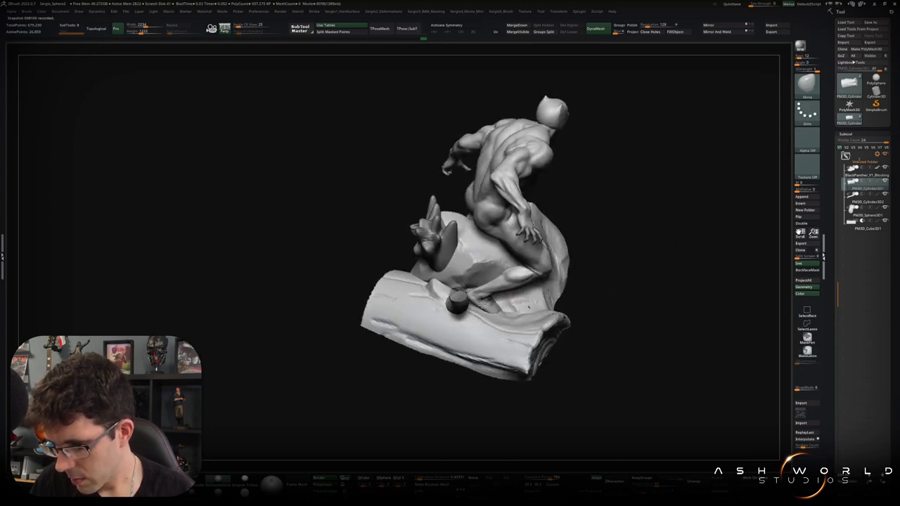
mouse_move(481, 303)
left_mouse_down()
mouse_move(509, 312)
mouse_move(499, 299)
mouse_move(458, 299)
left_mouse_up()
left_click(504, 307, "alt")
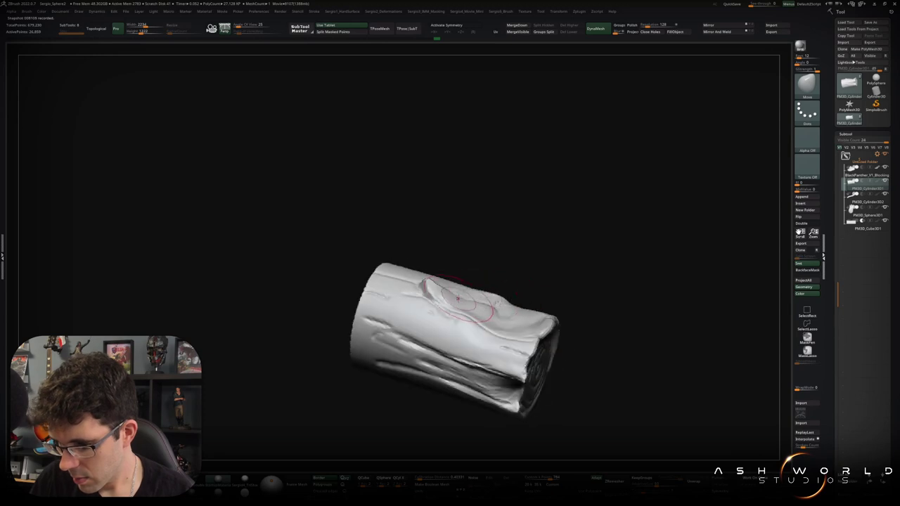
left_click(442, 286, "alt")
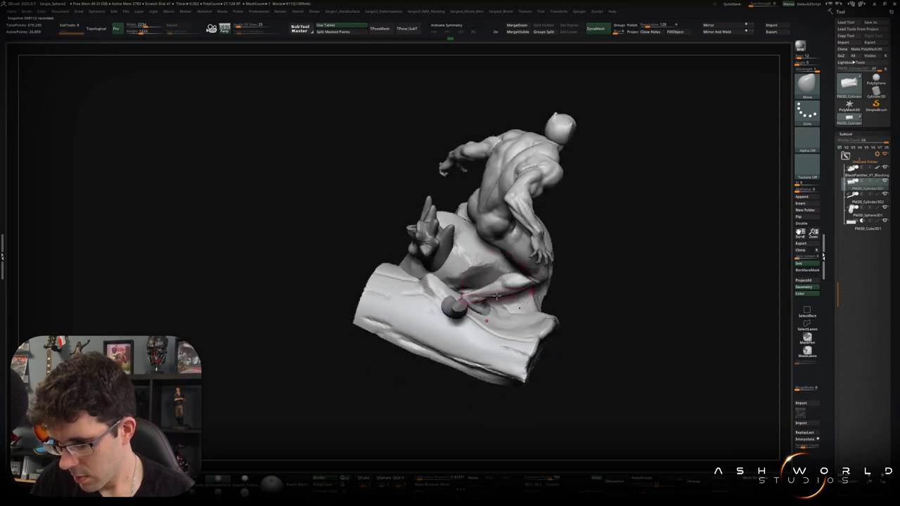
left_click_drag(441, 286, 460, 169)
left_click_drag(509, 267, 497, 267)
mouse_move(505, 343)
left_mouse_down()
mouse_move(454, 286)
mouse_move(536, 282)
mouse_move(506, 330)
mouse_move(483, 337)
left_mouse_up()
Build rough clay onto the log's front with the ClayBuildup brush
key("b")
key("c")
key("b")
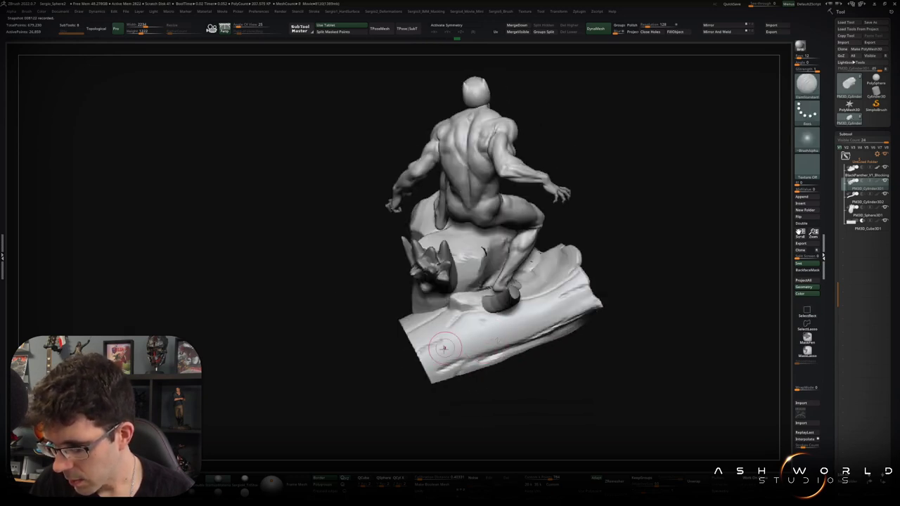
right_click_drag(562, 295, 525, 315)
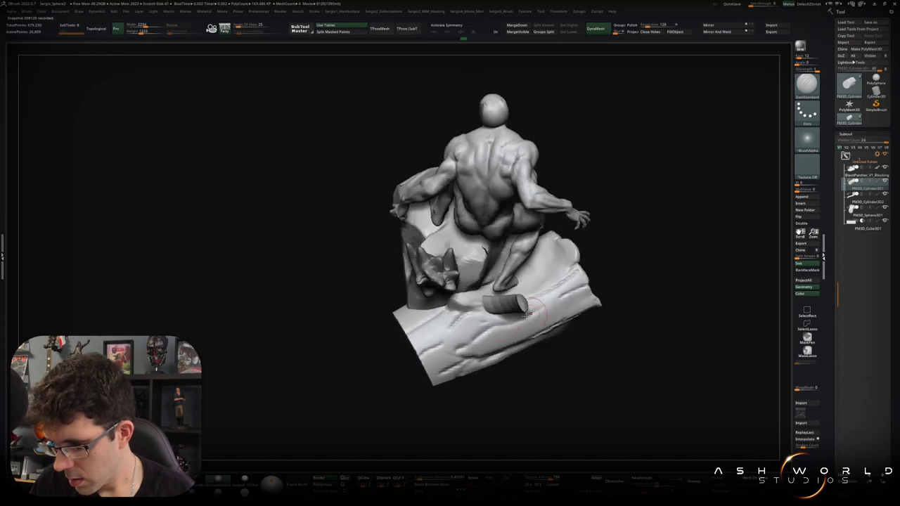
mouse_move(437, 317)
right_mouse_down()
mouse_move(425, 317)
mouse_move(450, 316)
mouse_move(417, 331)
right_mouse_up()
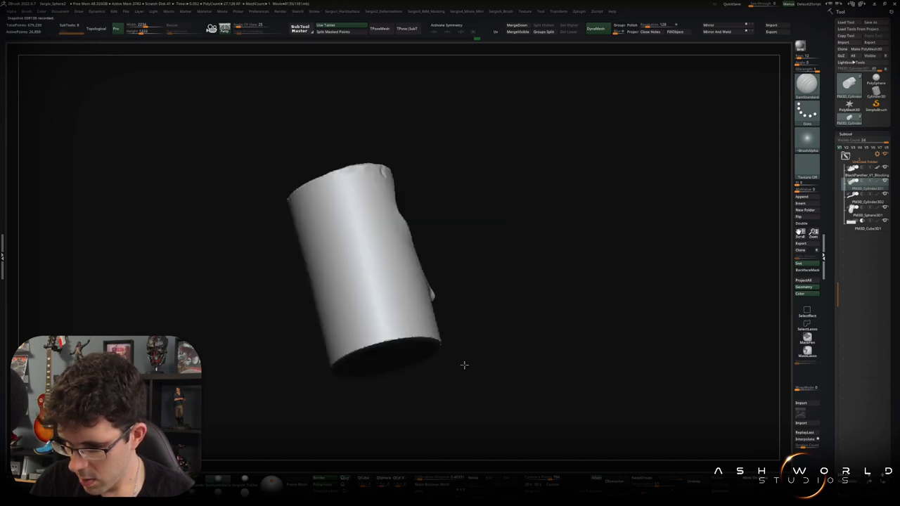
key("b")
key("c")
key("b")
mouse_move(416, 330)
left_mouse_down()
mouse_move(416, 281)
mouse_move(400, 347)
mouse_move(421, 298)
left_mouse_up()
right_click_drag(420, 298, 484, 307)
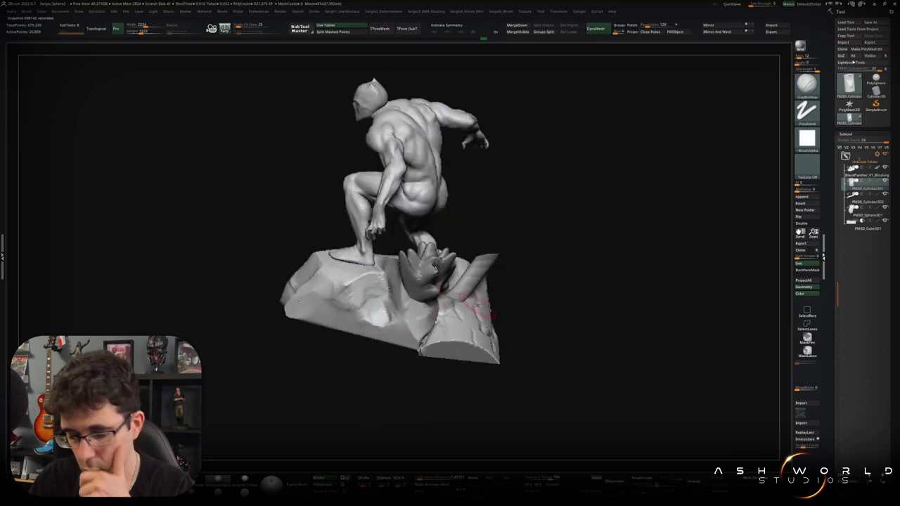
right_click_drag(475, 309, 454, 352)
Solo the log, sculpt strokes and creases on its end cap and side, then unsolo
key("ctrl+shift+alt+s")
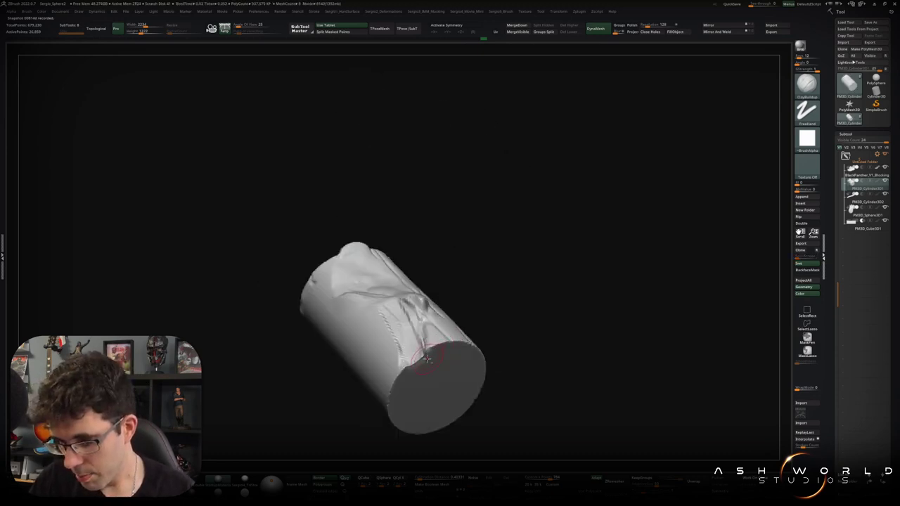
left_click_drag(447, 380, 458, 325)
left_click_drag(422, 360, 412, 322)
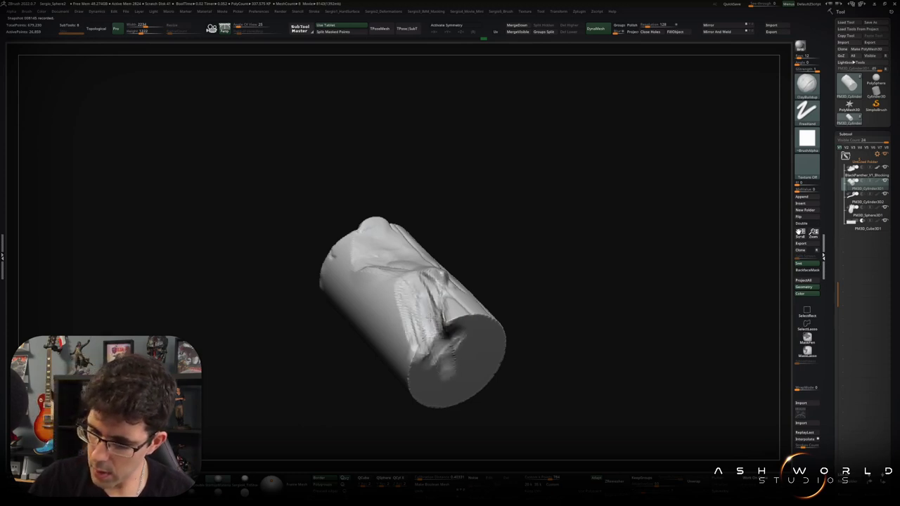
right_click_drag(412, 324, 429, 327)
mouse_move(429, 288)
left_mouse_down()
mouse_move(424, 264)
mouse_move(435, 262)
mouse_move(442, 284)
mouse_move(448, 274)
mouse_move(411, 246)
left_mouse_up()
left_click_drag(425, 304, 422, 288)
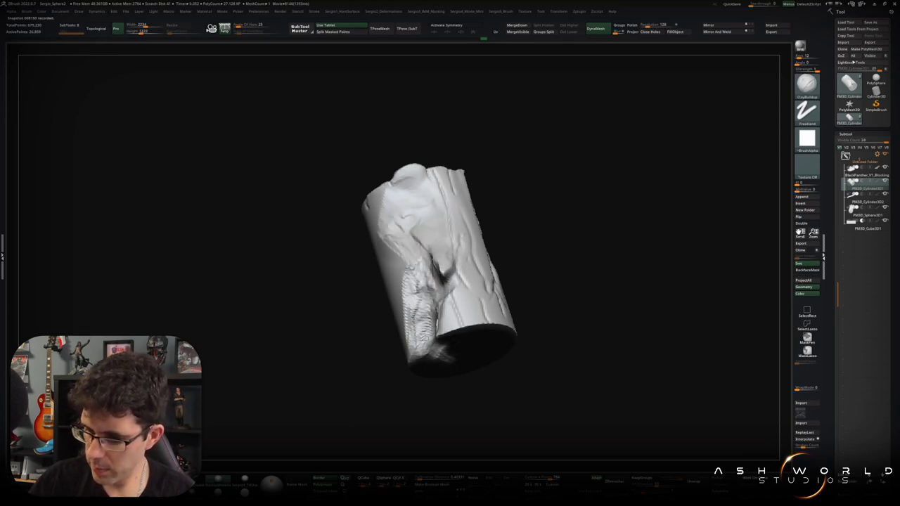
key("ctrl+shift+s")
mouse_move(487, 331)
right_mouse_down()
mouse_move(496, 312)
mouse_move(532, 300)
mouse_move(564, 327)
mouse_move(458, 343)
mouse_move(449, 330)
right_mouse_up()
Carve crack lines along the rock base's lower edge with DamStandard
left_click_drag(470, 336, 534, 315)
key("b")
key("d")
key("s")
mouse_move(482, 339)
left_mouse_down()
mouse_move(451, 373)
mouse_move(468, 363)
left_mouse_up()
left_click_drag(527, 330, 503, 347)
Flatten the soloed log's front edge with TrimDynamic, then unsolo
right_click_drag(498, 366, 536, 316)
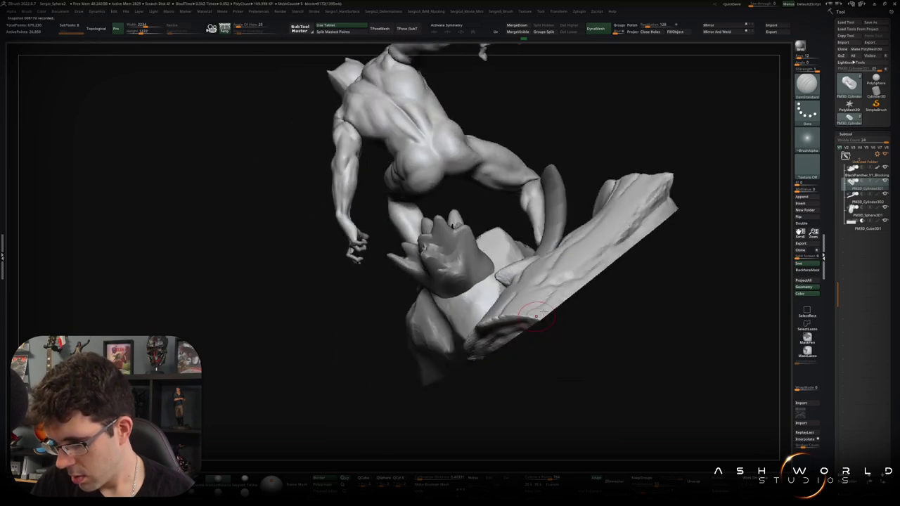
key("b")
key("t")
key("d")
left_click(536, 316, "ctrl+shift")
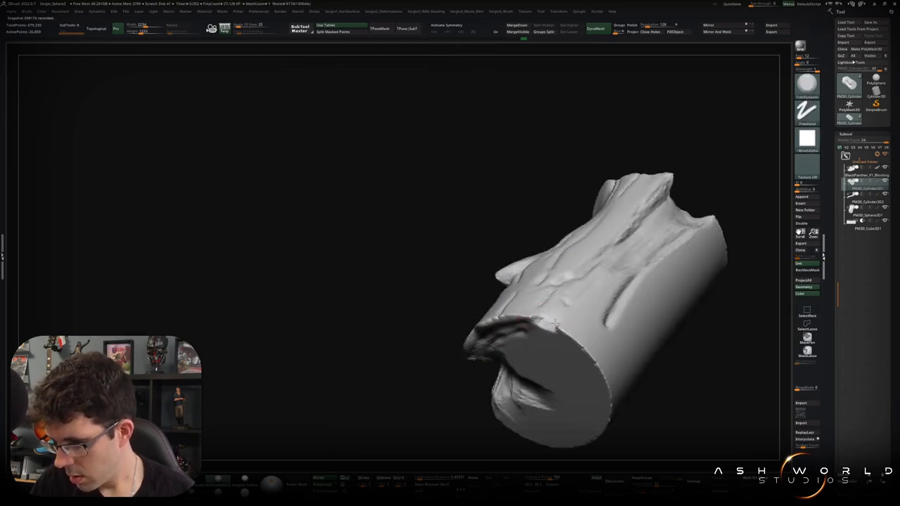
left_click_drag(536, 318, 557, 327)
left_click(541, 312, "ctrl+shift")
right_click_drag(541, 313, 592, 248)
Push the base's right front corner into a cleaner shape with the Move brush
key("b")
key("c")
key("b")
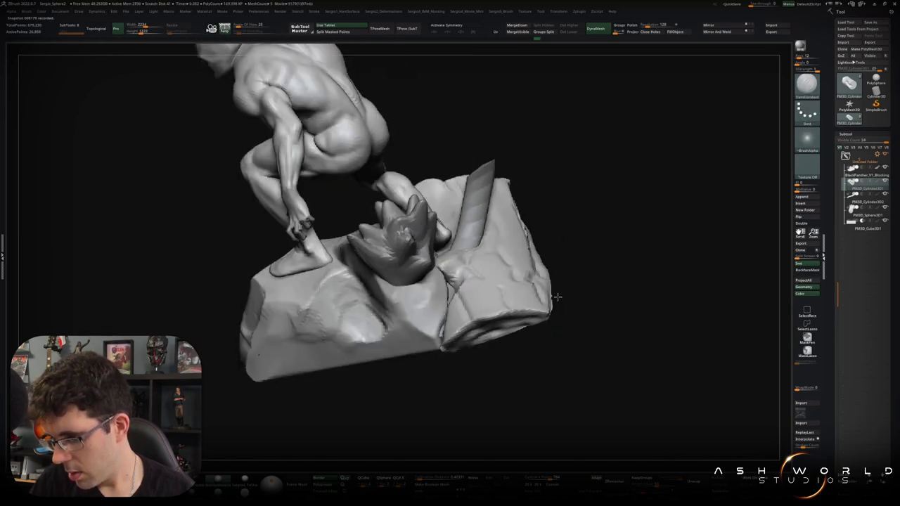
key("b")
key("m")
key("v")
left_click_drag(550, 298, 538, 310)
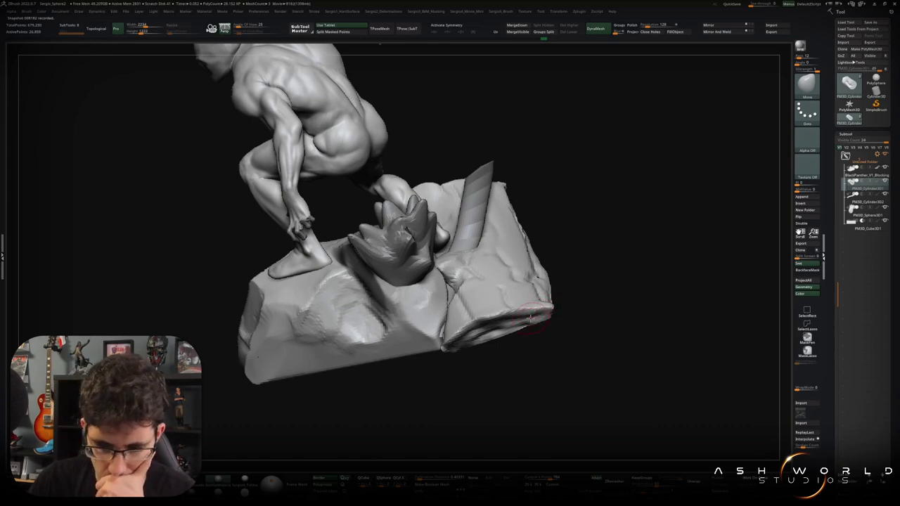
mouse_move(535, 313)
right_mouse_down()
mouse_move(525, 328)
mouse_move(582, 316)
mouse_move(560, 356)
mouse_move(512, 336)
right_mouse_up()
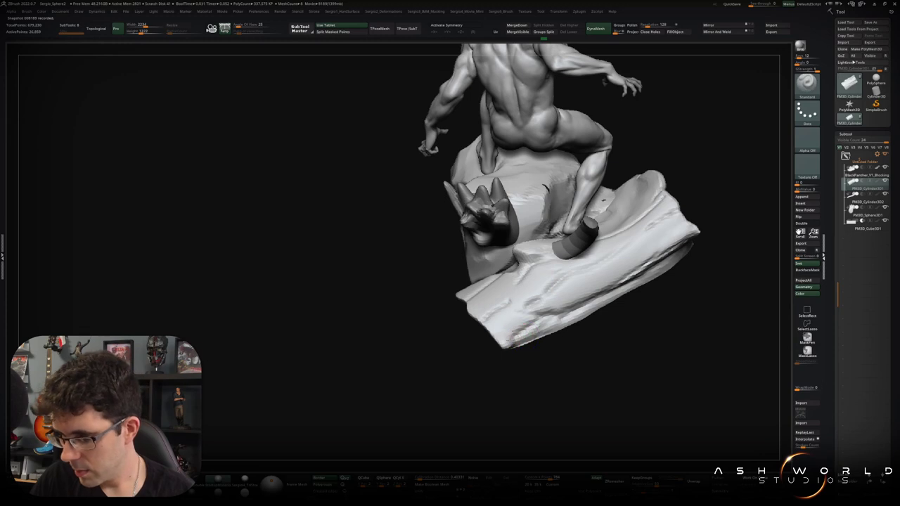
mouse_move(496, 335)
right_mouse_down()
mouse_move(500, 343)
mouse_move(478, 322)
right_mouse_up()
Select DamStandard and orbit around the statue to review the base and log
key("b")
key("d")
key("s")
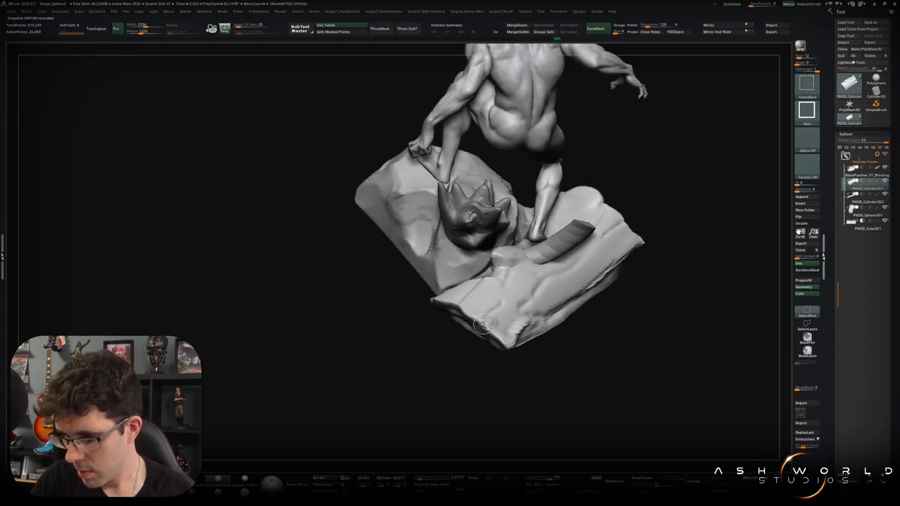
right_click_drag(511, 306, 463, 303)
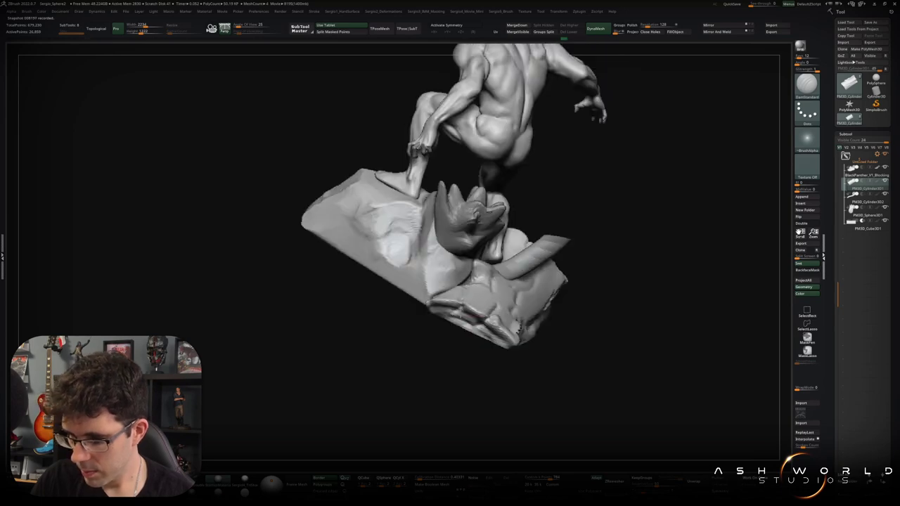
right_click_drag(514, 346, 562, 330)
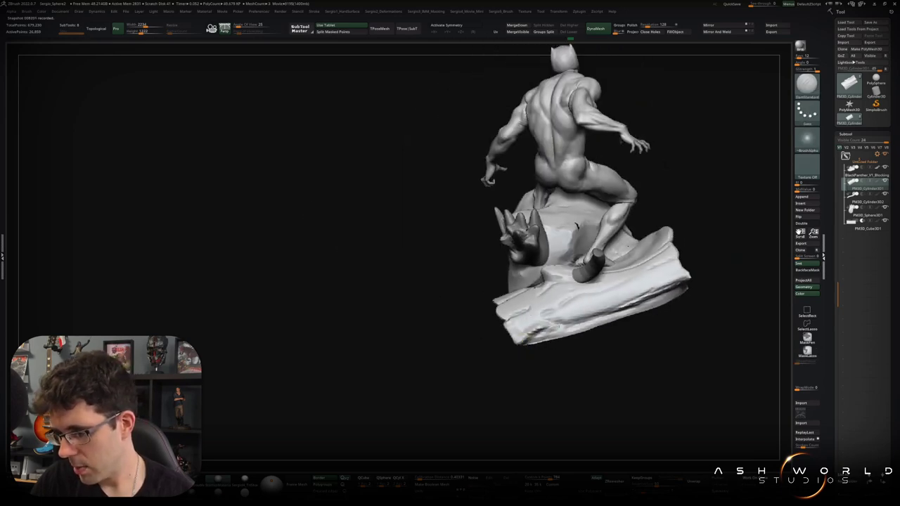
mouse_move(659, 292)
right_mouse_down()
mouse_move(575, 313)
mouse_move(579, 289)
right_mouse_up()
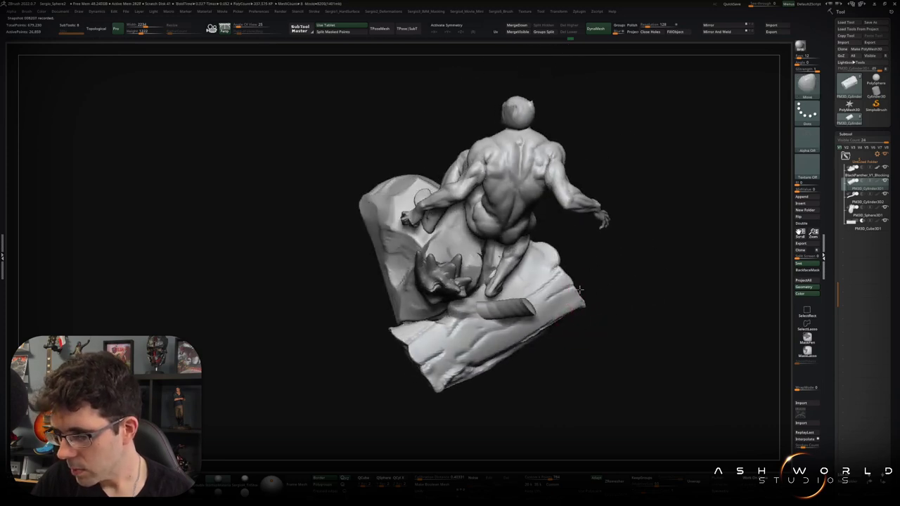
mouse_move(582, 276)
right_mouse_down()
mouse_move(570, 279)
mouse_move(575, 274)
right_mouse_up()
right_click_drag(523, 308, 509, 328)
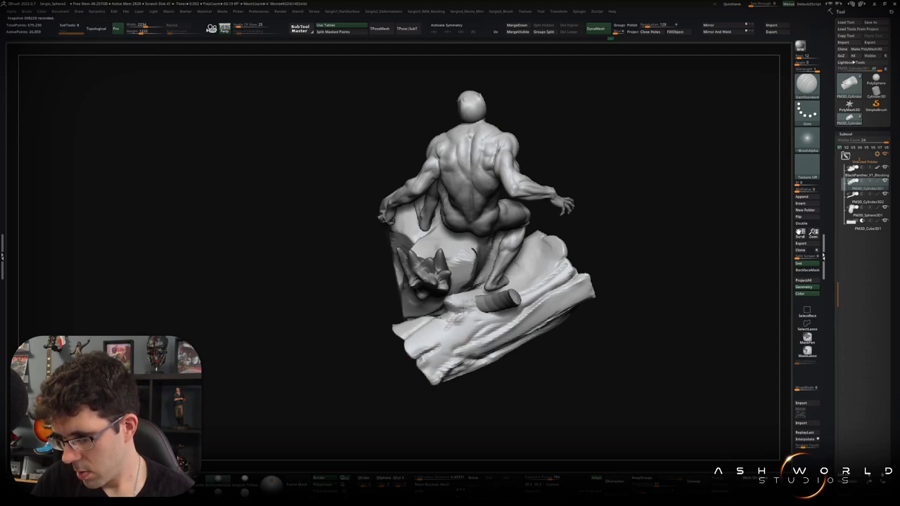
Select the PM3D_Cylinder3D1 subtool and inspect the log's ringed end
left_click(492, 303, "alt")
mouse_move(478, 303)
right_mouse_down()
mouse_move(476, 320)
mouse_move(457, 303)
right_mouse_up()
left_click(468, 307, "alt")
right_click_drag(534, 281, 536, 288)
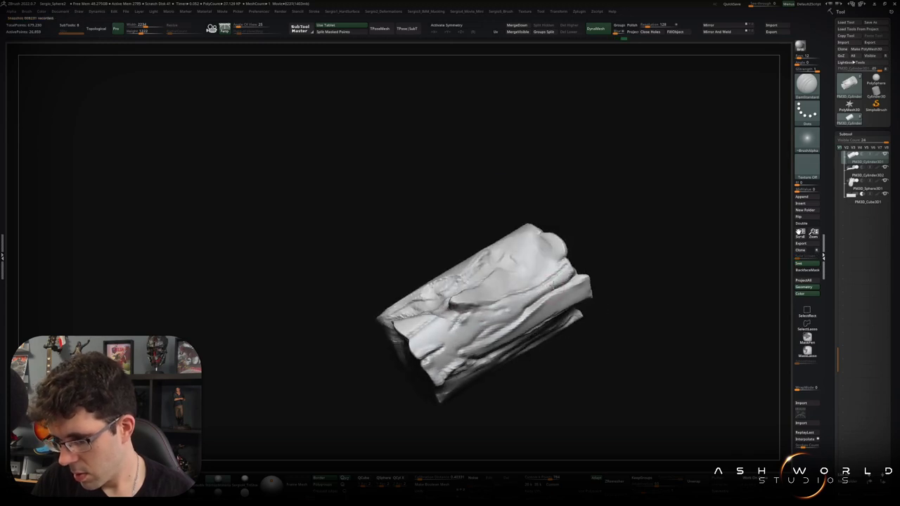
mouse_move(458, 308)
right_mouse_down()
mouse_move(607, 316)
mouse_move(523, 320)
mouse_move(518, 305)
mouse_move(496, 331)
right_mouse_up()
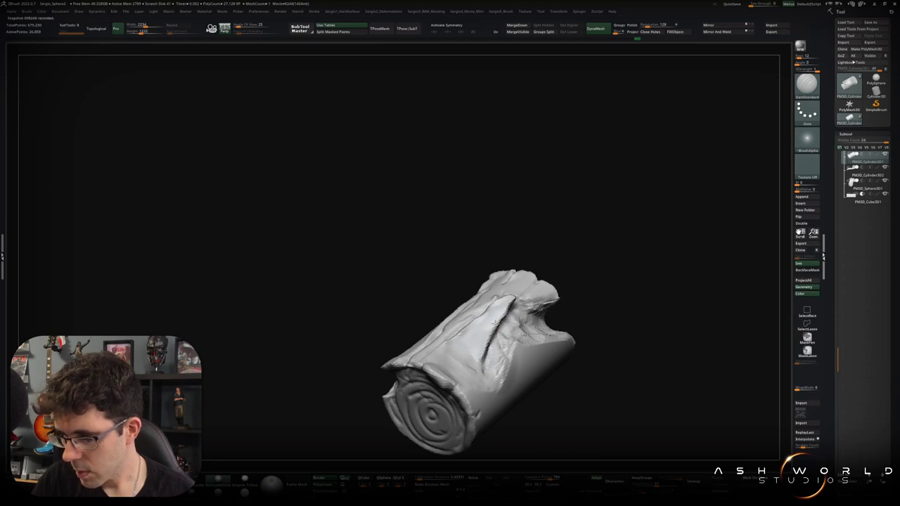
right_click_drag(513, 304, 575, 308)
right_click_drag(521, 338, 510, 323)
Pick TrimDynamic and make the panther figure the active subtool
key("b")
key("t")
key("d")
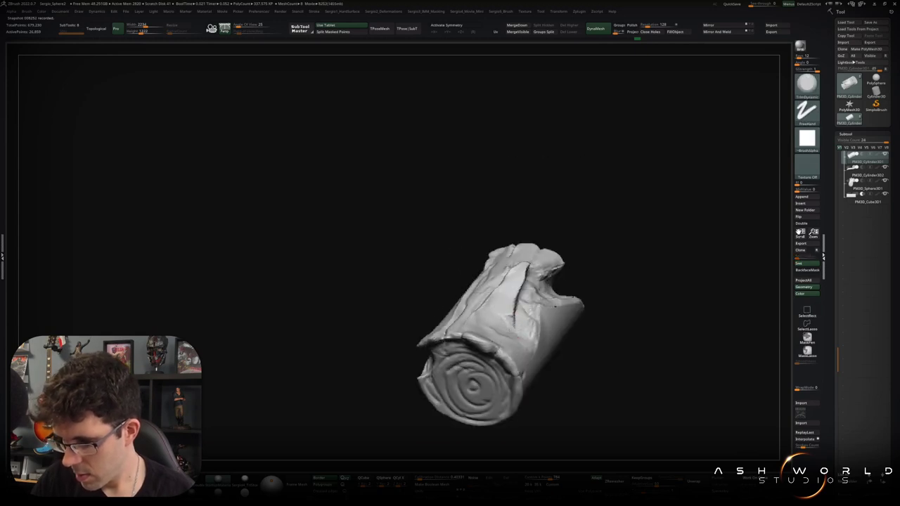
mouse_move(491, 327)
right_mouse_down()
mouse_move(504, 347)
mouse_move(552, 331)
mouse_move(526, 330)
right_mouse_up()
left_click(555, 328, "alt")
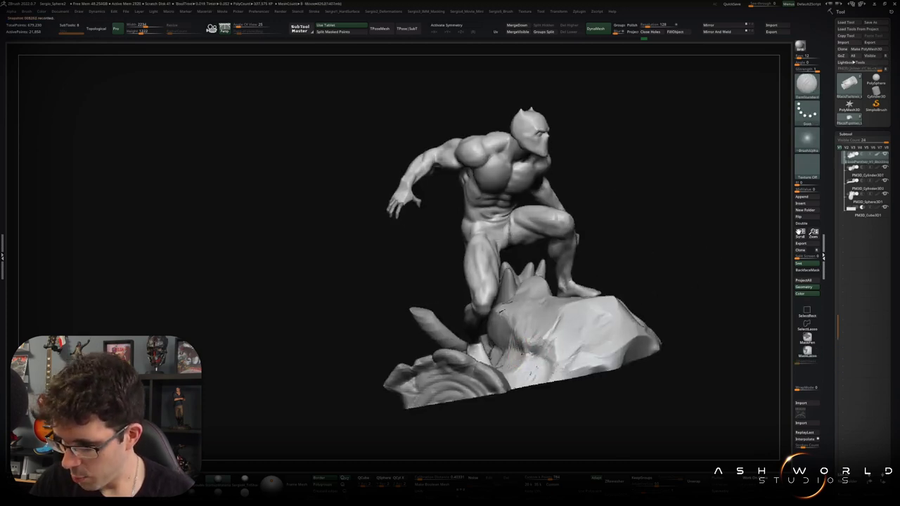
Set DynaMesh Resolution to 256 and solo the rock subtool
right_click_drag(555, 362, 573, 330)
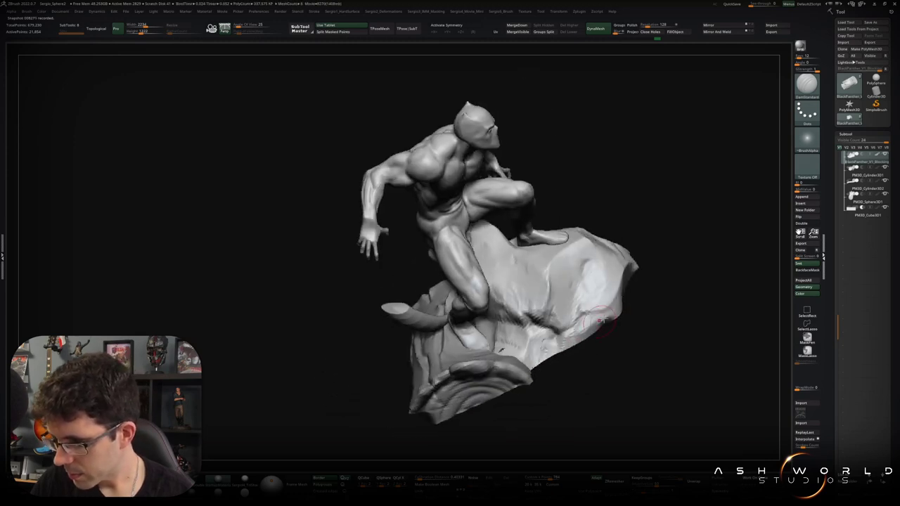
left_click_drag(645, 25, 658, 24)
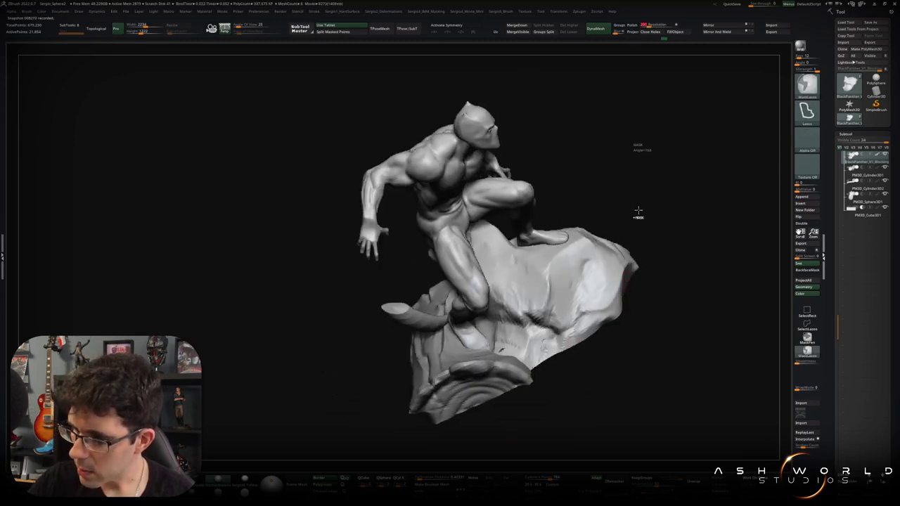
right_click_drag(563, 310, 547, 324)
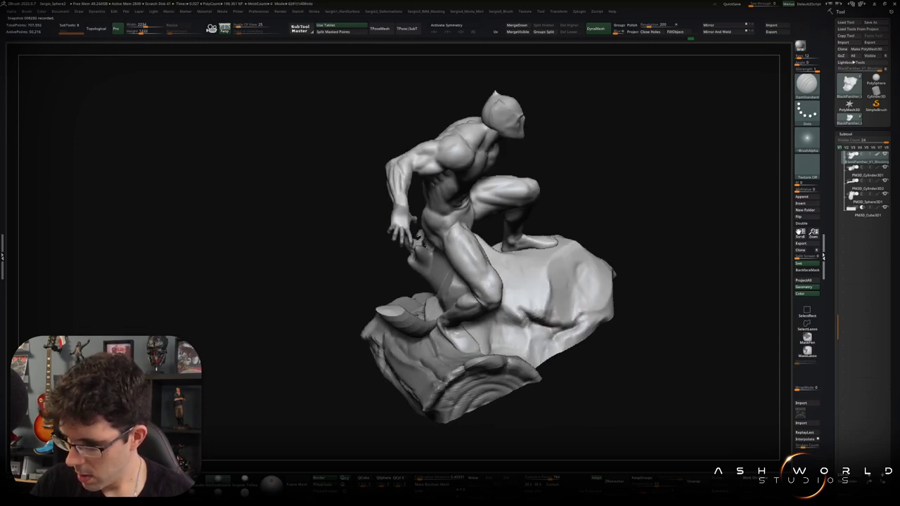
left_click(518, 339, "ctrl+shift")
mouse_move(518, 339)
right_mouse_down()
mouse_move(595, 273)
mouse_move(588, 328)
mouse_move(537, 315)
right_mouse_up()
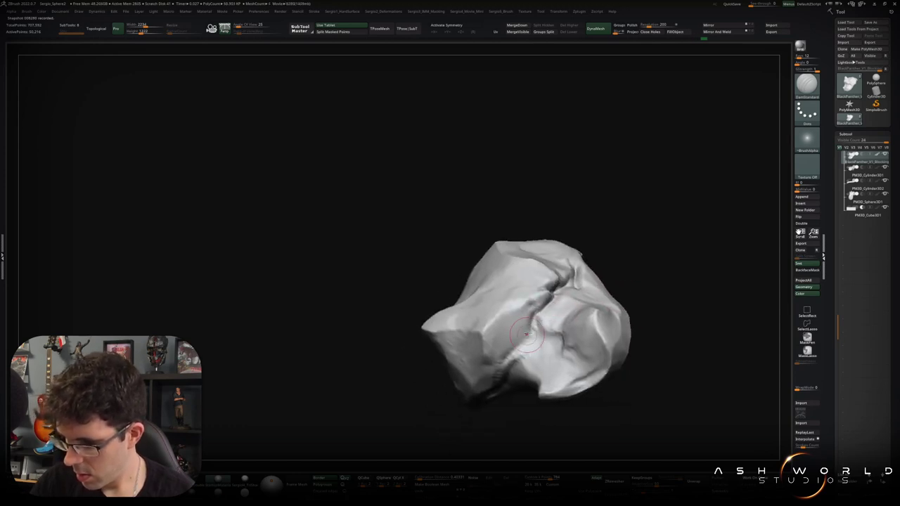
mouse_move(507, 355)
right_mouse_down()
mouse_move(506, 366)
mouse_move(554, 338)
mouse_move(537, 325)
right_mouse_up()
Pick ClayBuildup and turn the soloed rock to several angles before unsoloing
key("b")
key("c")
key("b")
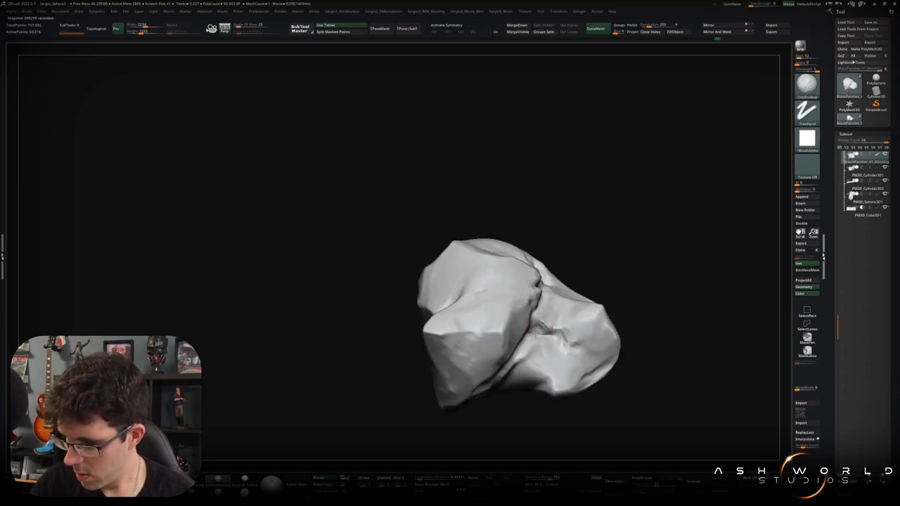
mouse_move(520, 358)
right_mouse_down()
mouse_move(547, 348)
mouse_move(532, 329)
right_mouse_up()
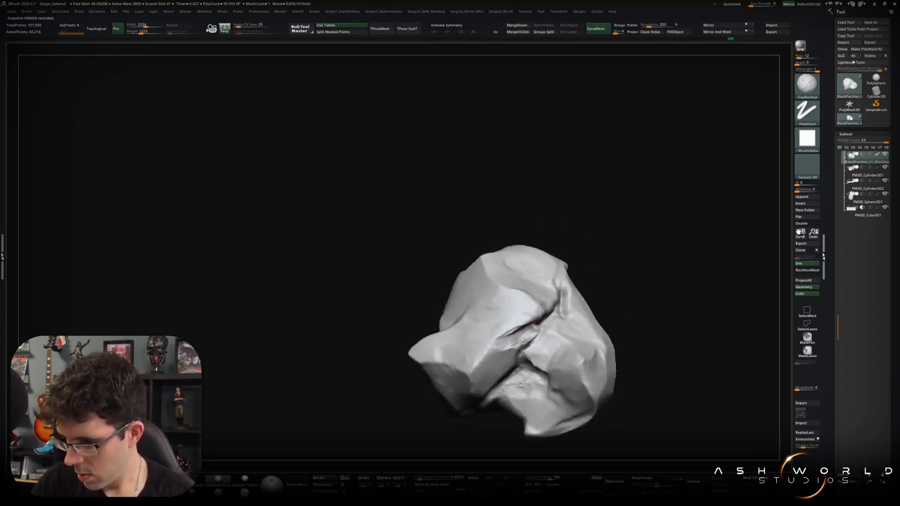
mouse_move(496, 357)
right_mouse_down()
mouse_move(525, 330)
mouse_move(522, 311)
mouse_move(500, 325)
mouse_move(520, 361)
mouse_move(426, 366)
right_mouse_up()
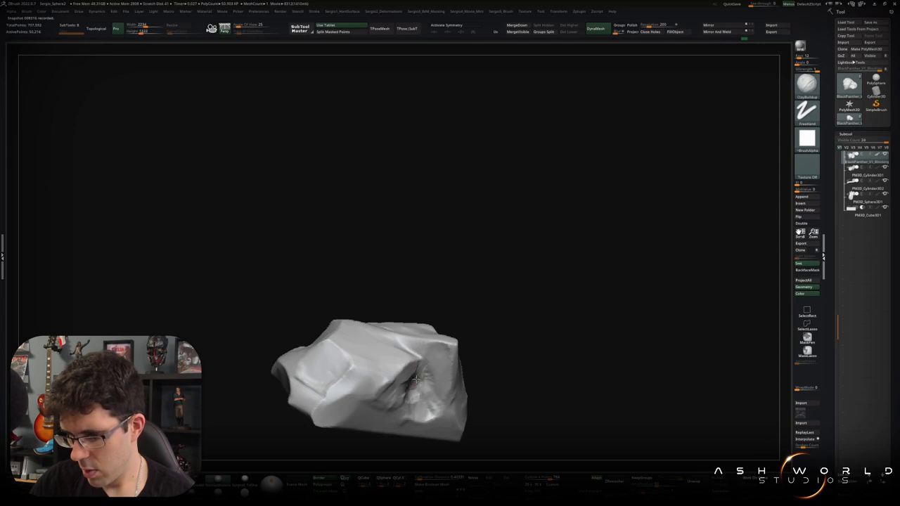
mouse_move(415, 380)
right_mouse_down()
mouse_move(556, 297)
mouse_move(597, 312)
mouse_move(613, 289)
mouse_move(565, 343)
mouse_move(536, 351)
mouse_move(511, 323)
mouse_move(526, 334)
mouse_move(502, 347)
mouse_move(546, 352)
mouse_move(552, 321)
mouse_move(542, 319)
right_mouse_up()
left_click(552, 321, "ctrl+shift")
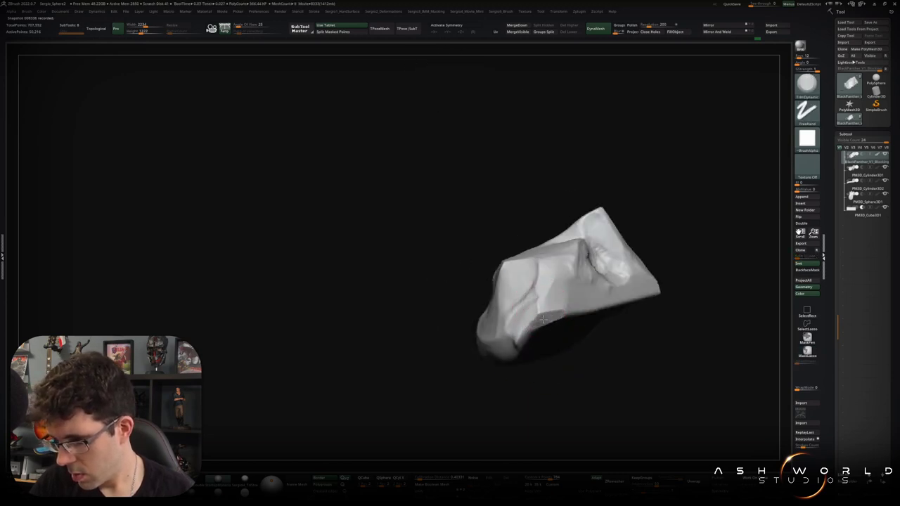
mouse_move(547, 317)
right_mouse_down()
mouse_move(558, 314)
mouse_move(539, 309)
mouse_move(539, 261)
mouse_move(532, 288)
right_mouse_up()
left_click(556, 315, "ctrl+shift")
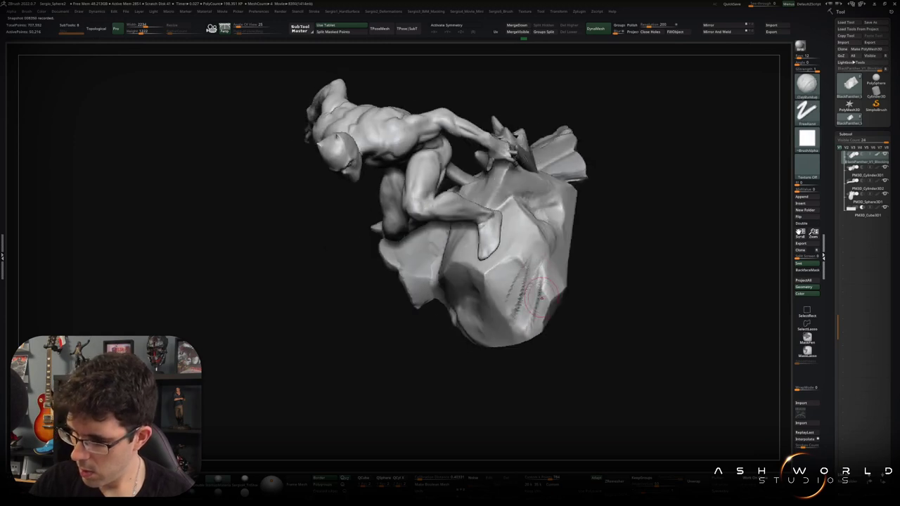
Carve scratch marks into the rock face and check them from several sides
left_click_drag(544, 277, 541, 270)
right_click_drag(543, 295, 560, 288)
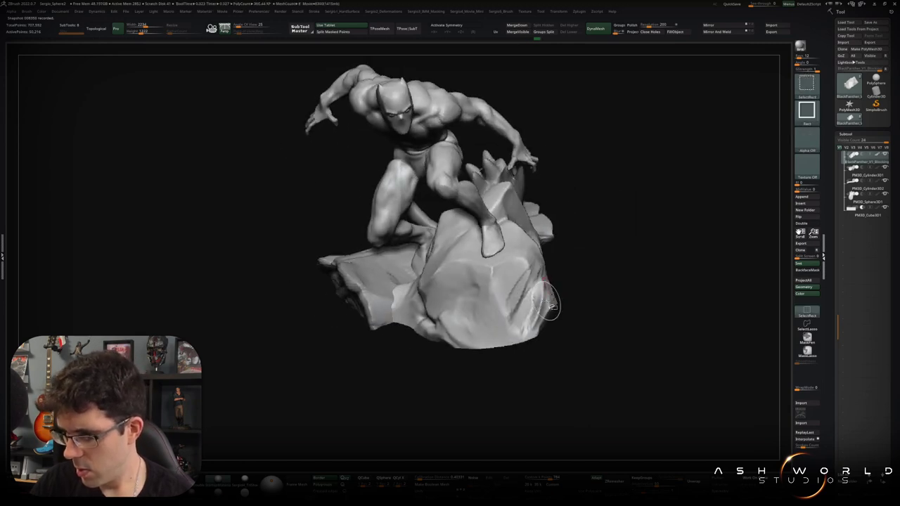
mouse_move(544, 298)
right_mouse_down()
mouse_move(519, 303)
mouse_move(511, 319)
right_mouse_up()
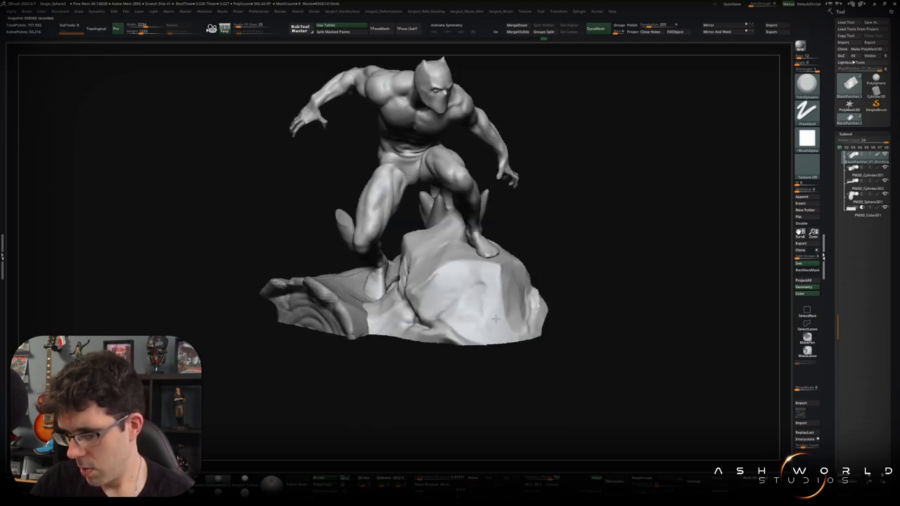
right_click_drag(483, 313, 524, 294)
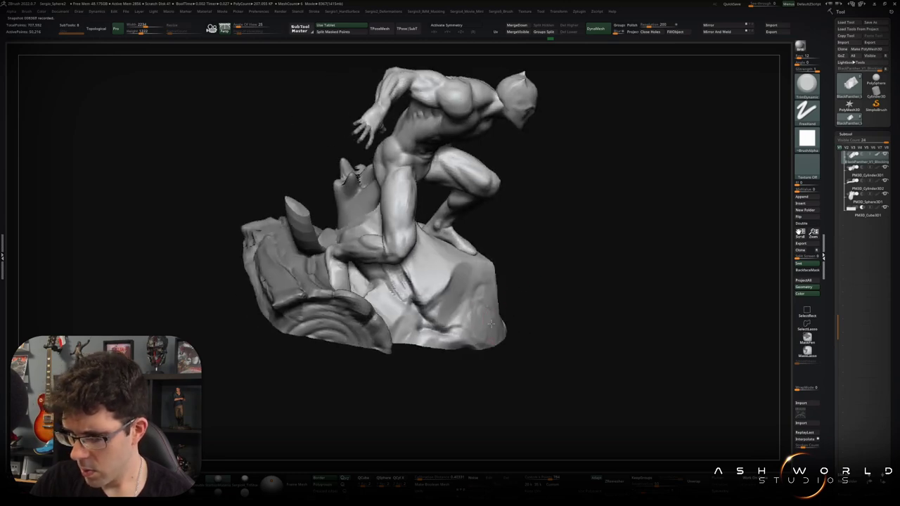
right_click_drag(490, 324, 472, 310)
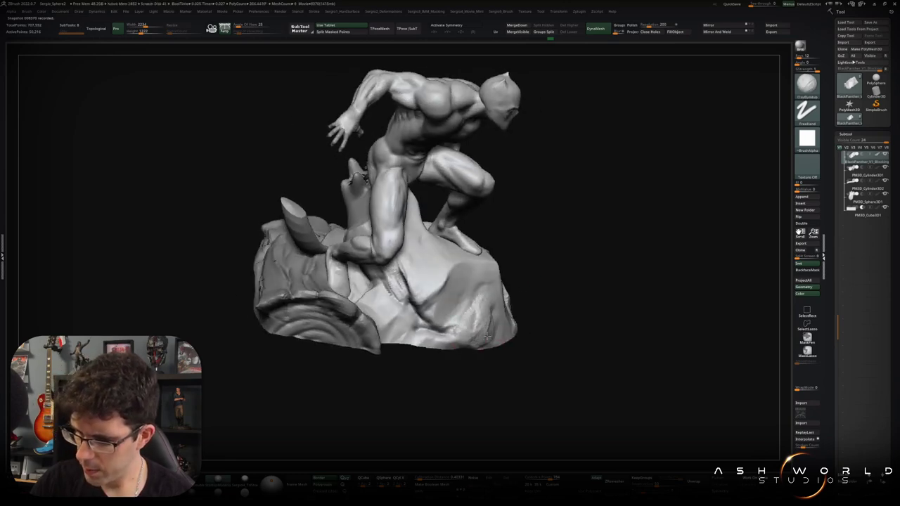
mouse_move(486, 336)
right_mouse_down()
mouse_move(468, 316)
mouse_move(448, 320)
right_mouse_up()
Cycle through DamStandard, TrimDynamic and Move brushes while turning the statue front-on
key("b")
key("d")
key("s")
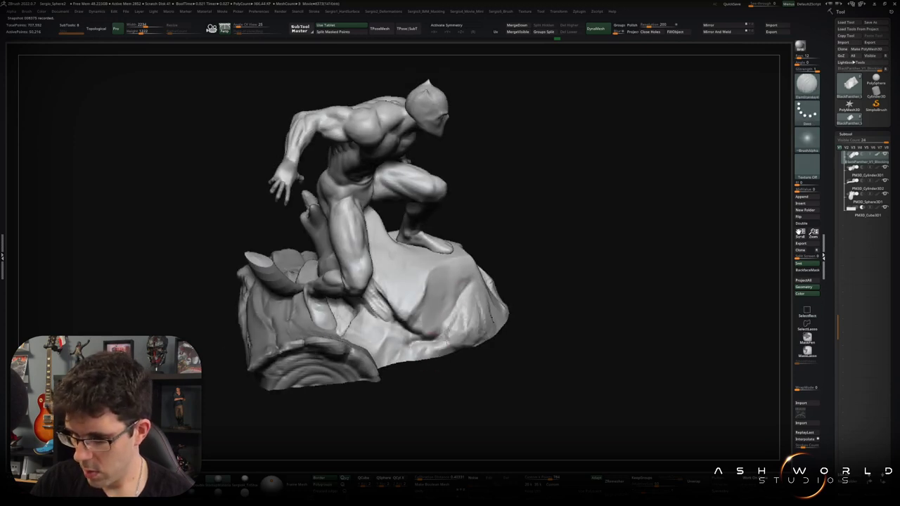
right_click_drag(441, 354, 464, 287)
key("b")
key("t")
key("d")
right_click_drag(420, 322, 480, 289)
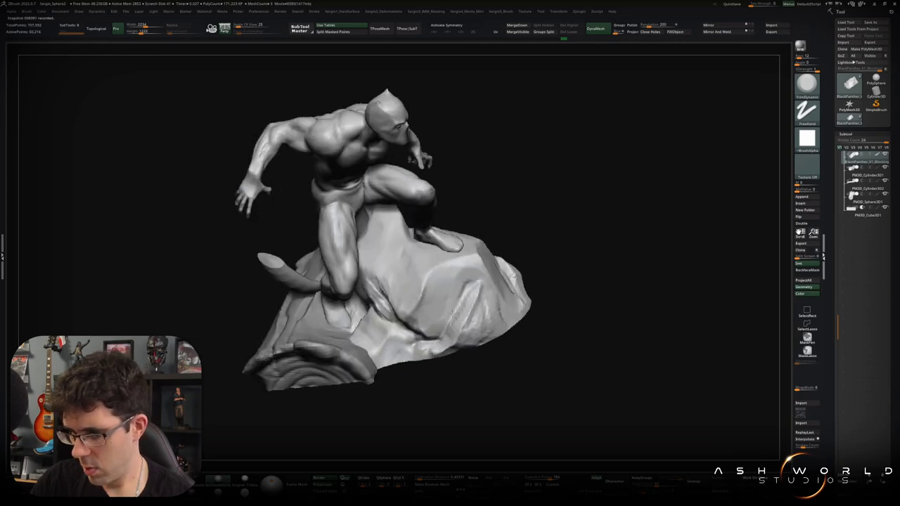
right_click_drag(475, 326, 484, 342)
key("b")
key("m")
key("v")
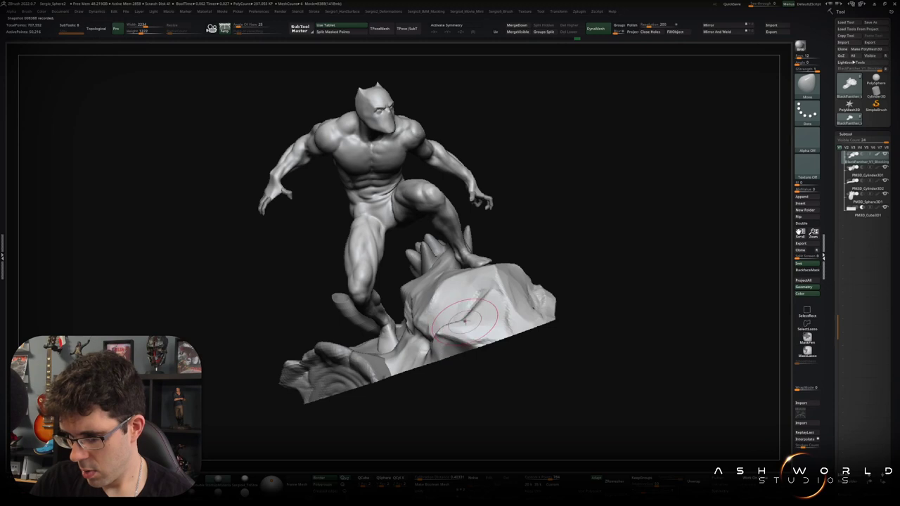
mouse_move(468, 327)
right_mouse_down()
mouse_move(453, 325)
mouse_move(466, 379)
mouse_move(472, 370)
mouse_move(458, 347)
mouse_move(475, 329)
right_mouse_up()
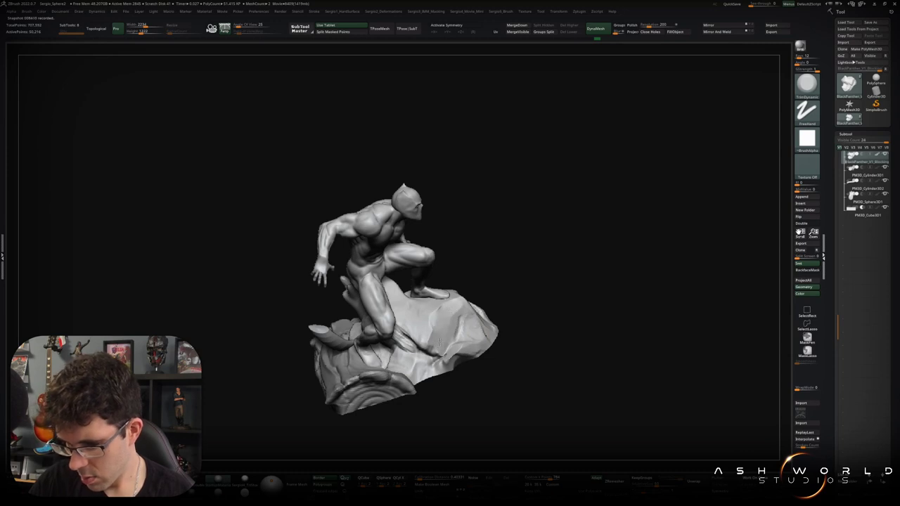
right_click_drag(439, 341, 439, 322)
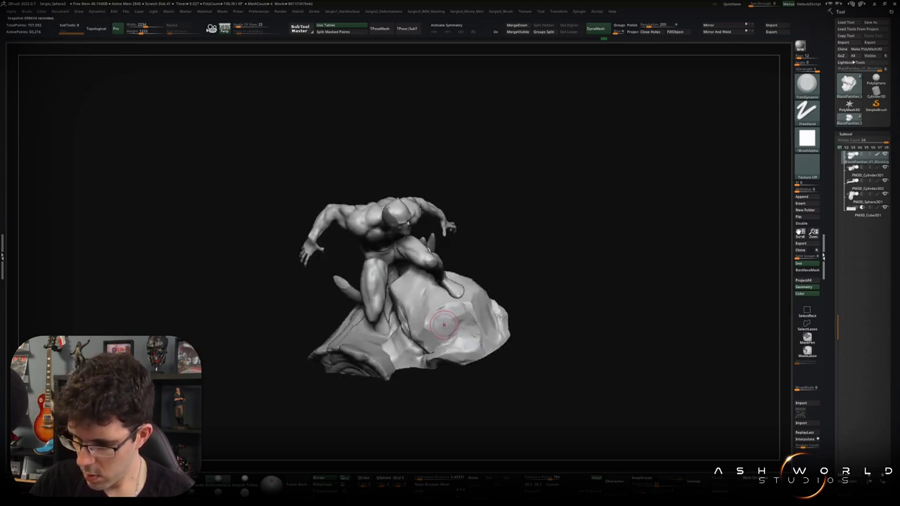
Flatten planes on the rock's front face with TrimDynamic
key("b")
key("c")
key("b")
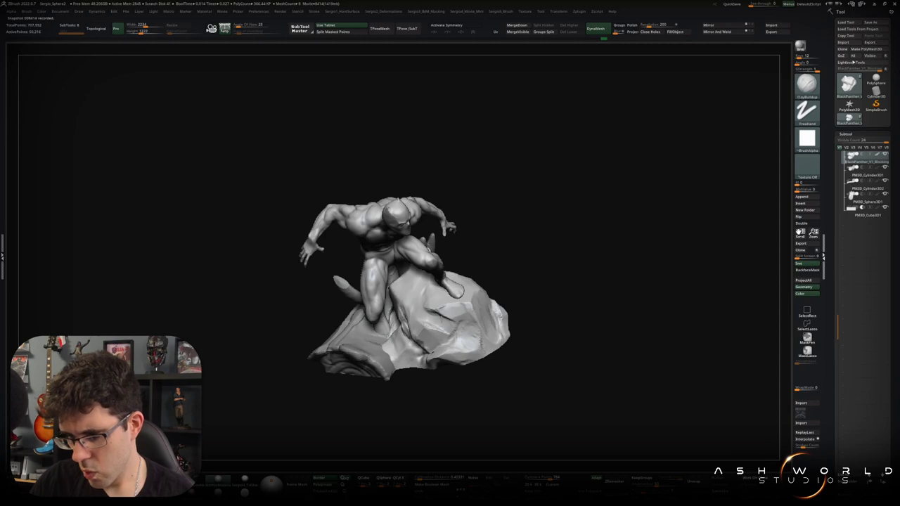
key("b")
key("t")
key("d")
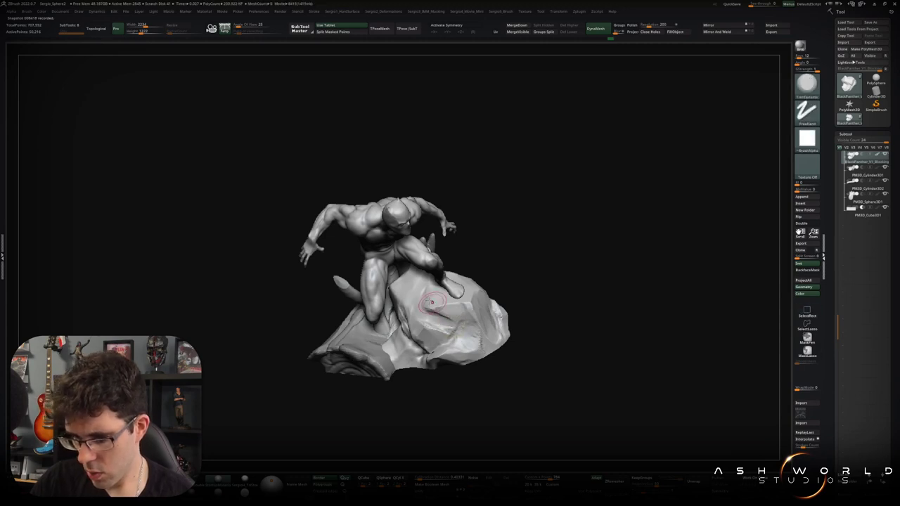
left_click_drag(432, 302, 443, 323)
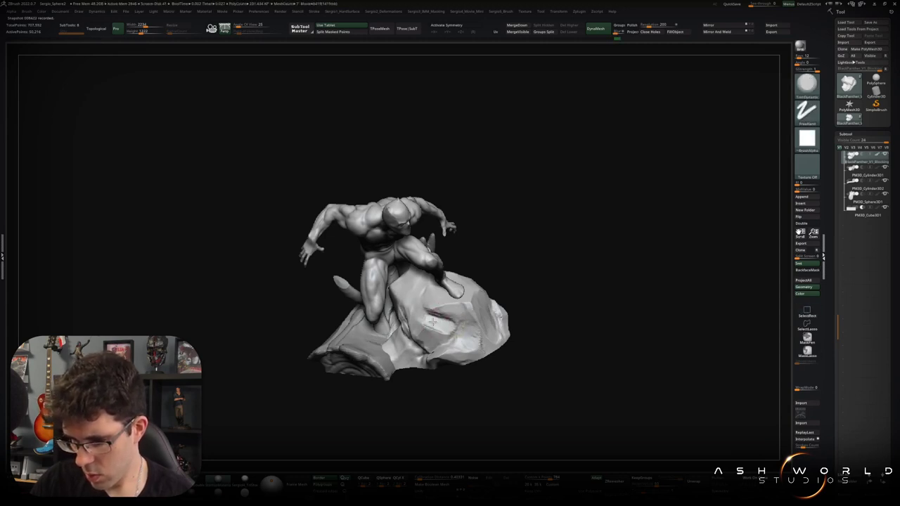
right_click_drag(436, 336, 436, 327)
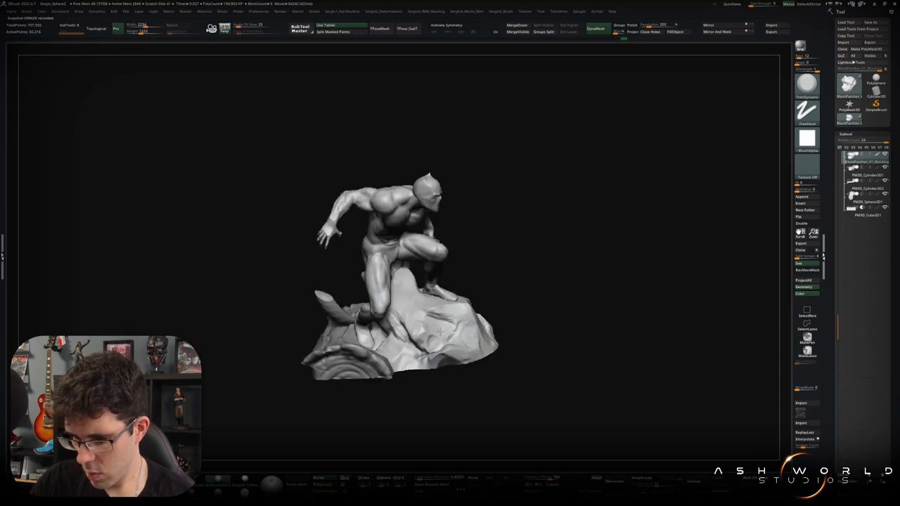
left_click_drag(424, 325, 420, 331)
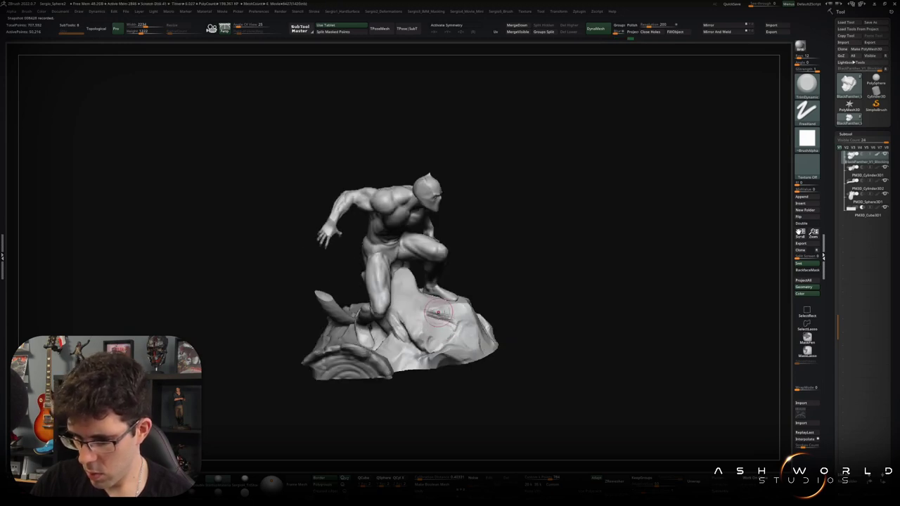
right_click_drag(423, 308, 431, 328)
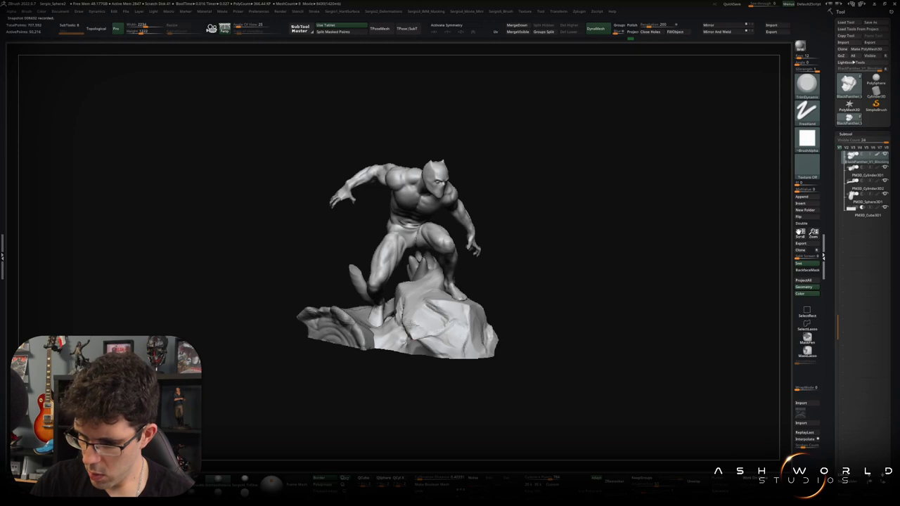
mouse_move(432, 327)
right_mouse_down()
mouse_move(397, 330)
mouse_move(380, 306)
mouse_move(362, 316)
mouse_move(353, 348)
mouse_move(361, 331)
mouse_move(374, 360)
mouse_move(349, 356)
right_mouse_up()
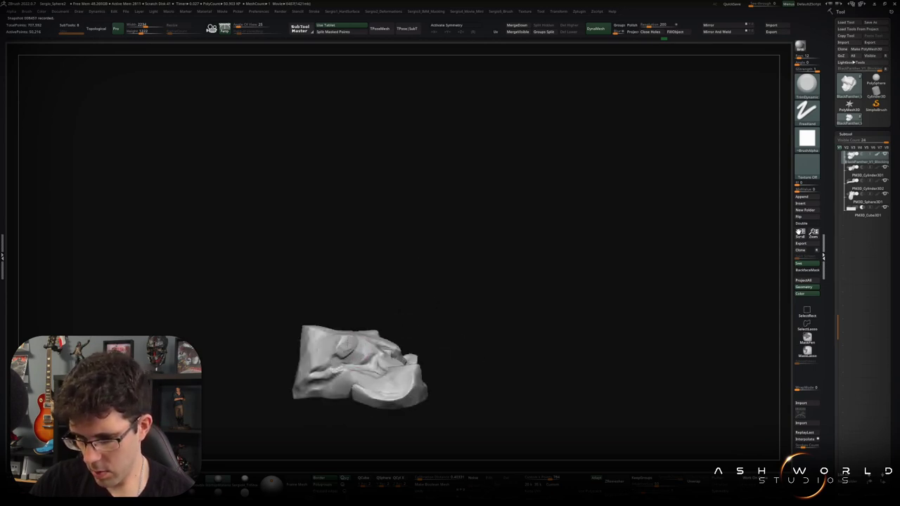
mouse_move(335, 343)
right_mouse_down()
mouse_move(493, 290)
mouse_move(522, 293)
mouse_move(548, 276)
right_mouse_up()
mouse_move(482, 301)
right_mouse_down()
mouse_move(565, 305)
mouse_move(524, 333)
mouse_move(532, 293)
right_mouse_up()
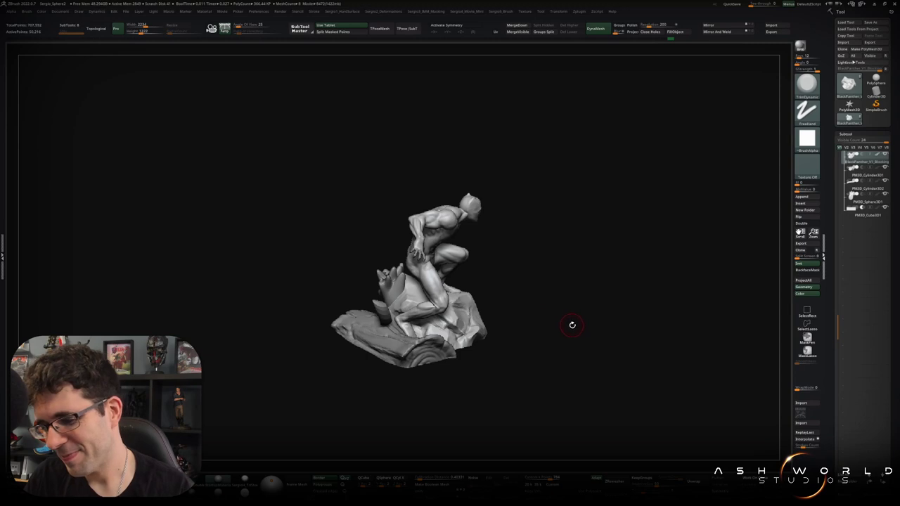
left_click_drag(574, 318, 497, 371)
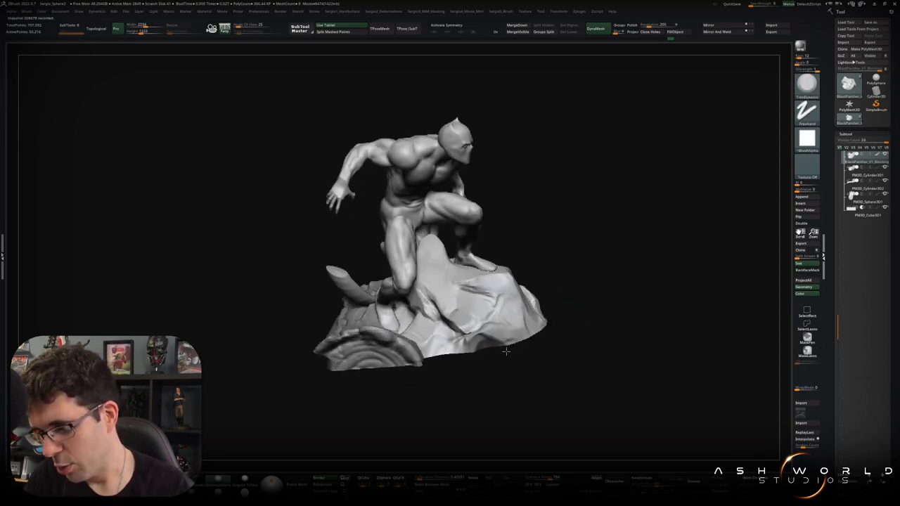
mouse_move(497, 371)
left_mouse_down()
mouse_move(488, 362)
mouse_move(482, 281)
mouse_move(512, 323)
left_mouse_up()
mouse_move(478, 345)
left_mouse_down("alt")
mouse_move(492, 331)
mouse_move(464, 334)
left_mouse_up("alt")
left_click(455, 338, "ctrl+shift")
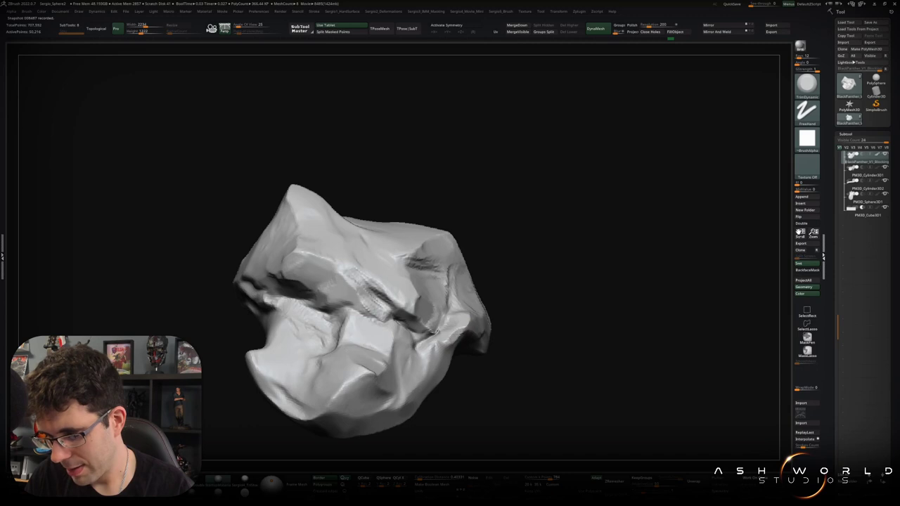
left_click_drag(492, 365, 456, 344)
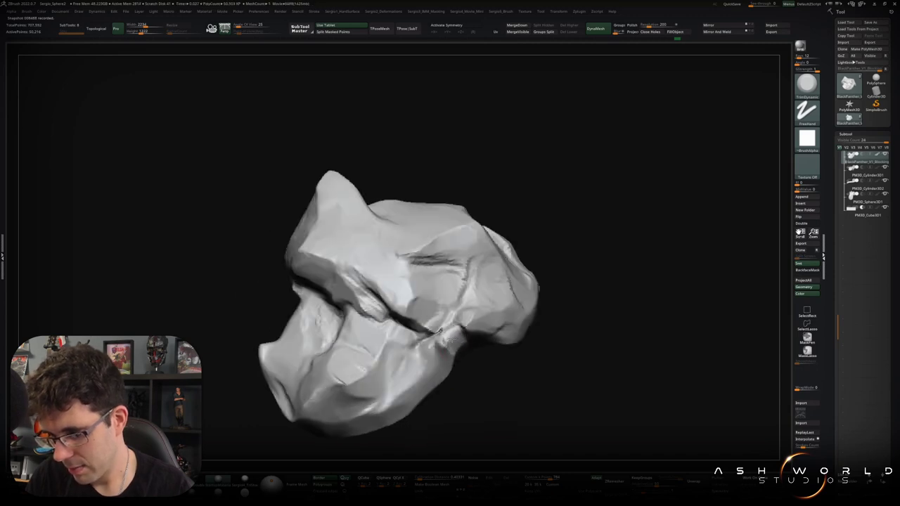
mouse_move(457, 345)
left_mouse_down()
mouse_move(443, 314)
mouse_move(470, 330)
mouse_move(458, 335)
left_mouse_up()
key("shift+s")
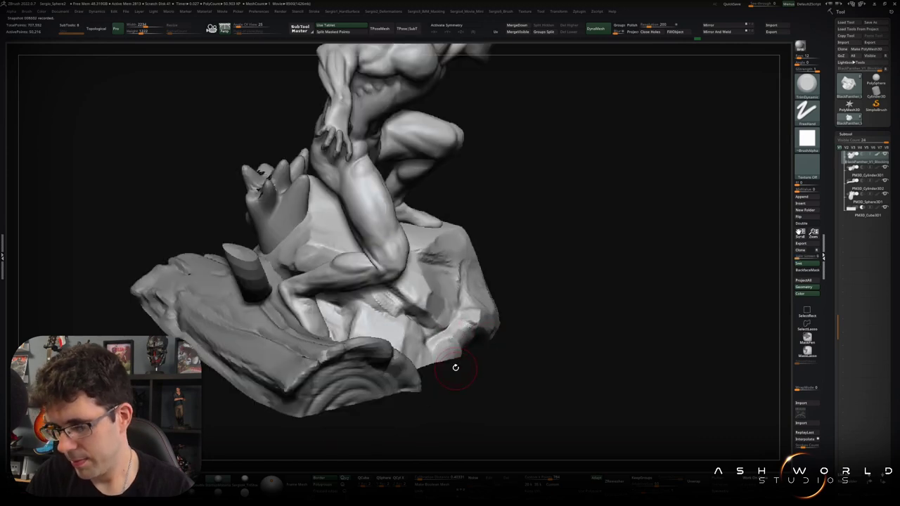
mouse_move(443, 350)
left_mouse_down()
mouse_move(420, 353)
mouse_move(464, 370)
mouse_move(510, 339)
mouse_move(436, 346)
mouse_move(425, 370)
mouse_move(426, 350)
mouse_move(395, 374)
left_mouse_up()
key("f")
key("shift+s")
mouse_move(436, 350)
left_mouse_down()
mouse_move(455, 355)
mouse_move(492, 308)
mouse_move(524, 293)
mouse_move(456, 342)
mouse_move(496, 341)
mouse_move(498, 305)
mouse_move(508, 342)
mouse_move(507, 324)
left_mouse_up()
Smooth the crease on the PM3D_Cylinder3D1 log and set DynaMesh resolution to 304
left_click(507, 324, "alt")
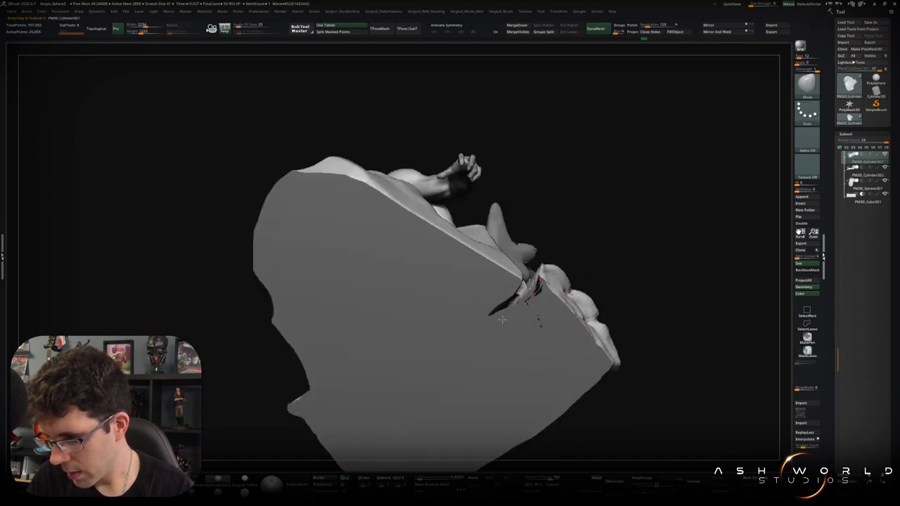
mouse_move(491, 310)
left_mouse_down()
mouse_move(515, 318)
mouse_move(527, 285)
mouse_move(559, 269)
mouse_move(508, 326)
mouse_move(528, 316)
left_mouse_up()
mouse_move(498, 284)
left_mouse_down()
mouse_move(498, 341)
mouse_move(468, 301)
left_mouse_up()
mouse_move(475, 363)
left_mouse_down()
mouse_move(580, 333)
mouse_move(542, 348)
mouse_move(513, 386)
mouse_move(472, 341)
mouse_move(490, 409)
mouse_move(487, 346)
left_mouse_up()
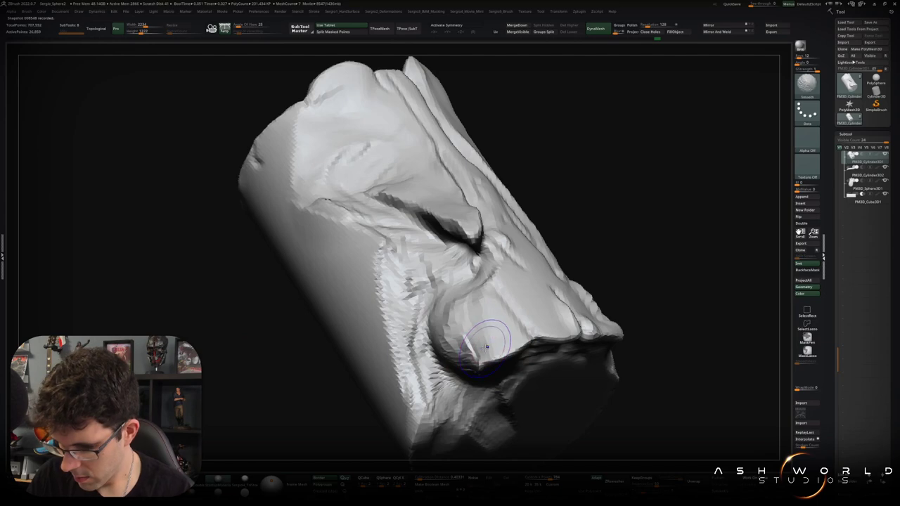
left_click_drag(487, 347, 457, 323, "shift")
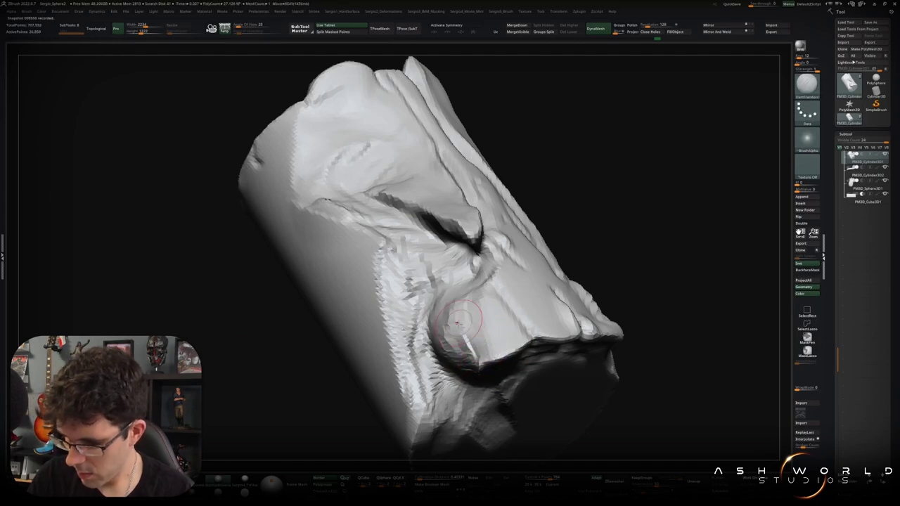
right_click_drag(495, 357, 509, 327)
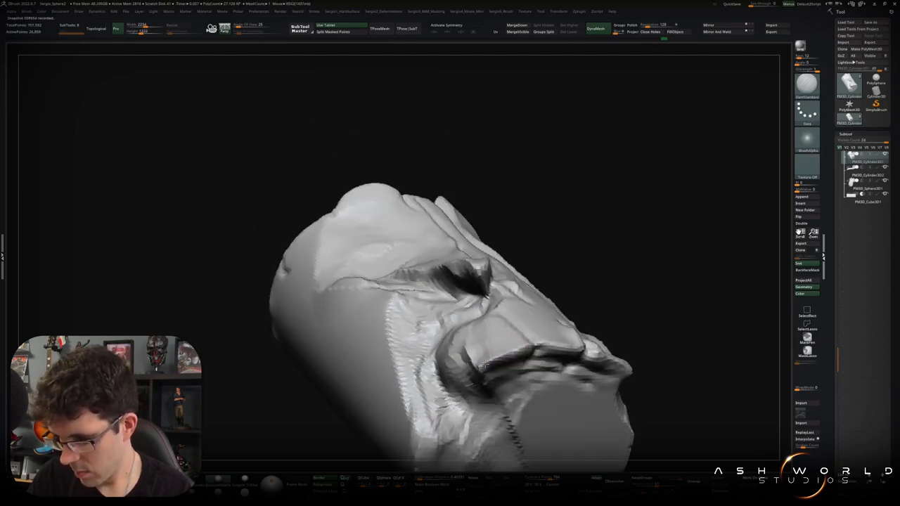
mouse_move(488, 360)
right_mouse_down()
mouse_move(485, 339)
mouse_move(464, 352)
right_mouse_up()
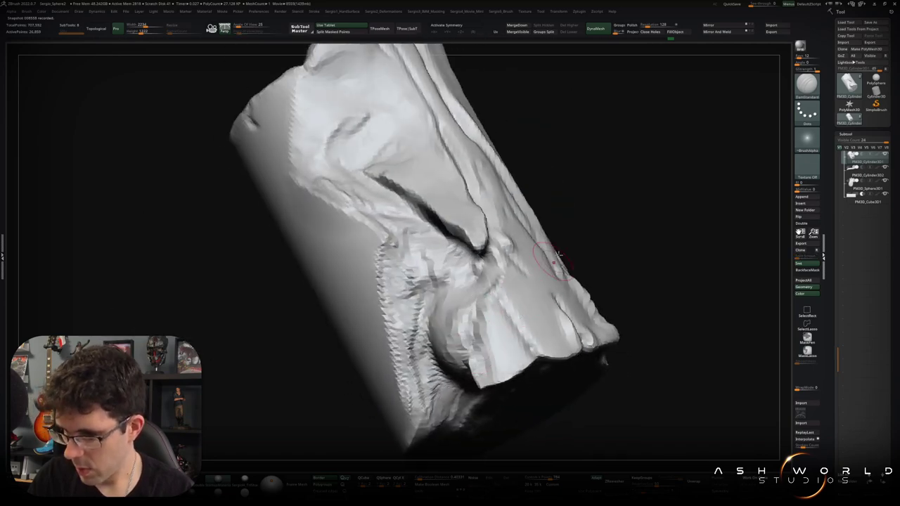
left_click_drag(642, 26, 652, 26)
key("ctrl")
Remesh the log at resolution 304 and carve a small groove with DamStandard
left_click(633, 119, "ctrl")
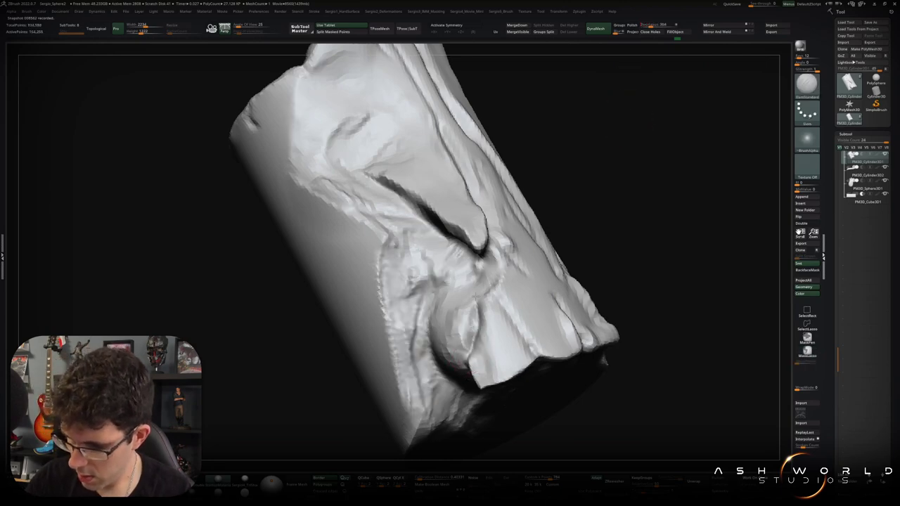
right_click_drag(476, 296, 480, 313)
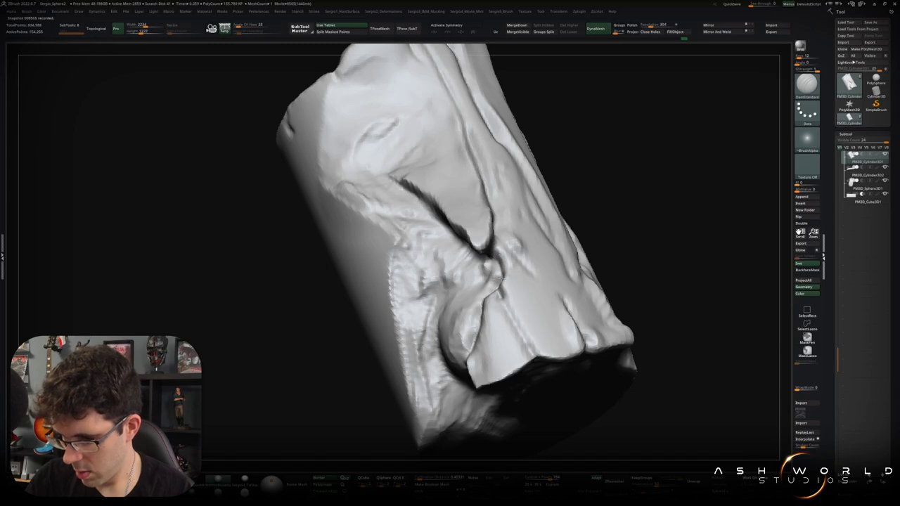
left_click_drag(504, 303, 509, 316)
mouse_move(496, 298)
right_mouse_down()
mouse_move(509, 323)
mouse_move(492, 337)
right_mouse_up()
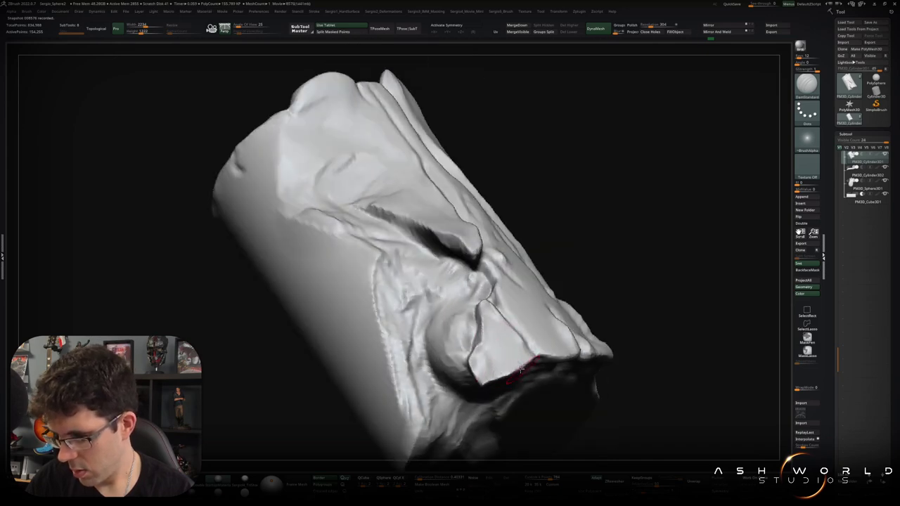
right_click_drag(527, 364, 524, 352)
right_click_drag(494, 379, 534, 369)
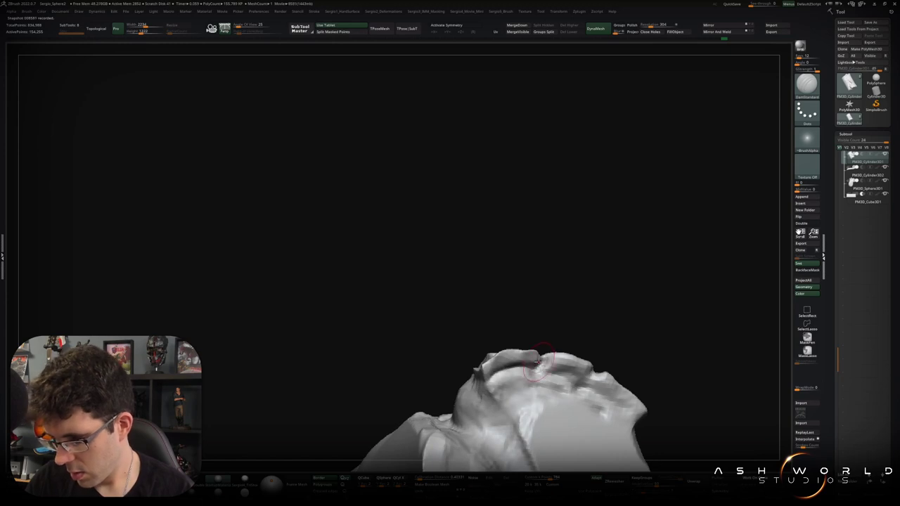
mouse_move(561, 367)
right_mouse_down()
mouse_move(582, 361)
mouse_move(485, 312)
mouse_move(503, 330)
right_mouse_up()
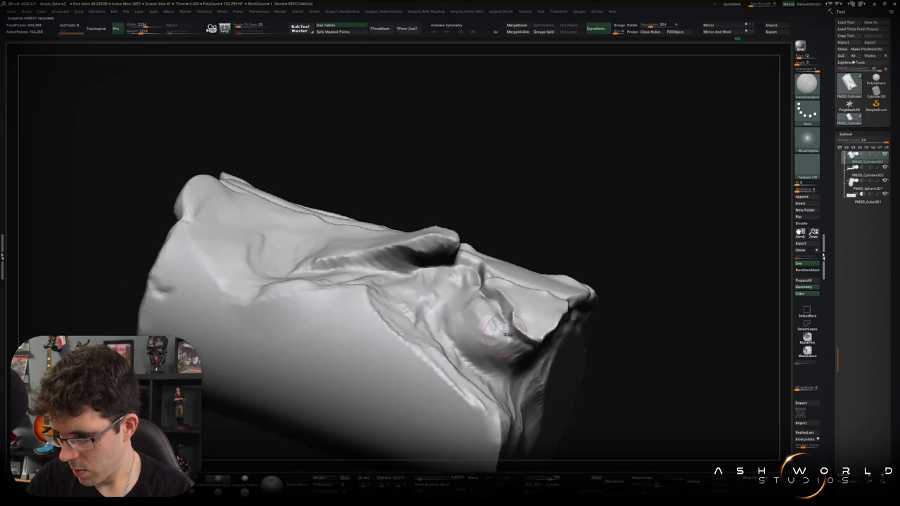
Build up clay on the log's surface with ClayBuildup and frame the log
key("b")
key("c")
key("b")
mouse_move(490, 317)
left_mouse_down()
mouse_move(464, 294)
mouse_move(468, 330)
mouse_move(507, 350)
left_mouse_up()
key("f")
right_click_drag(602, 291, 569, 280)
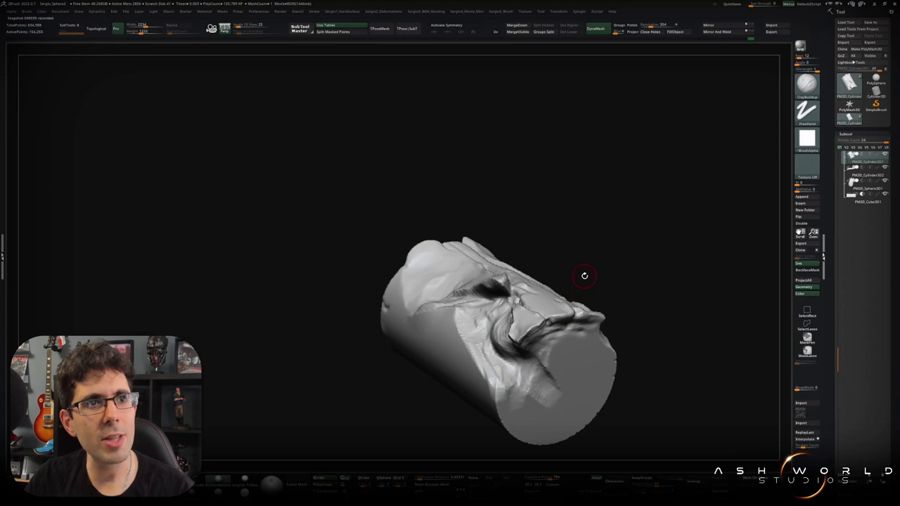
Orbit and zoom the log upright so its folded side faces the view
mouse_move(634, 344)
right_mouse_down()
mouse_move(605, 394)
mouse_move(604, 337)
mouse_move(435, 292)
right_mouse_up()
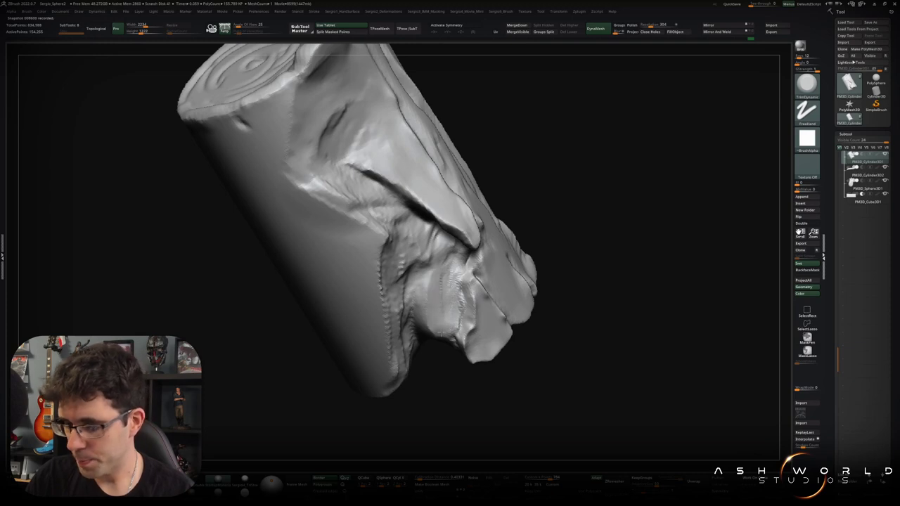
right_click_drag(442, 339, 434, 330)
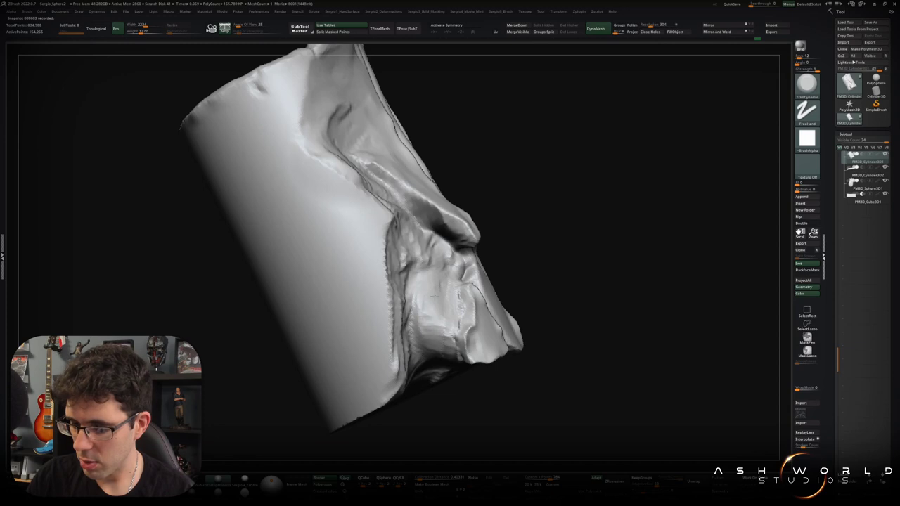
mouse_move(450, 316)
right_mouse_down()
mouse_move(448, 325)
mouse_move(458, 284)
right_mouse_up()
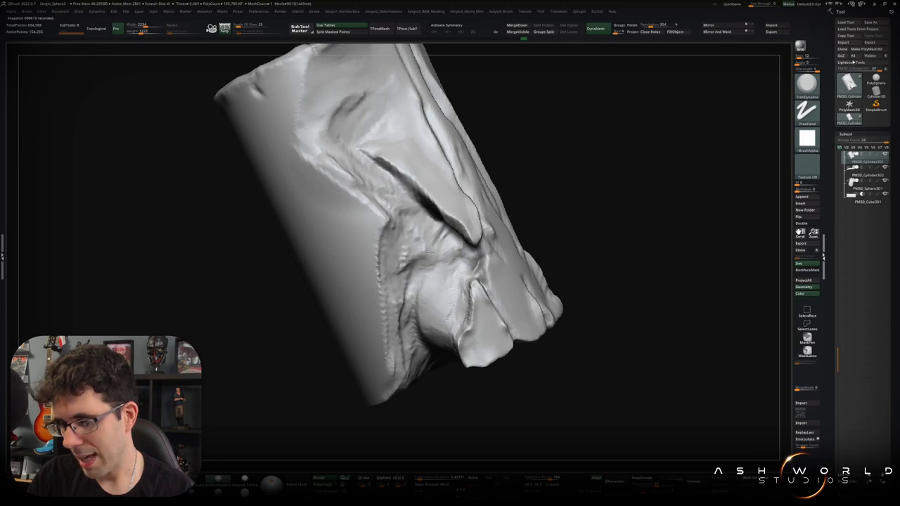
right_click_drag(427, 240, 453, 298)
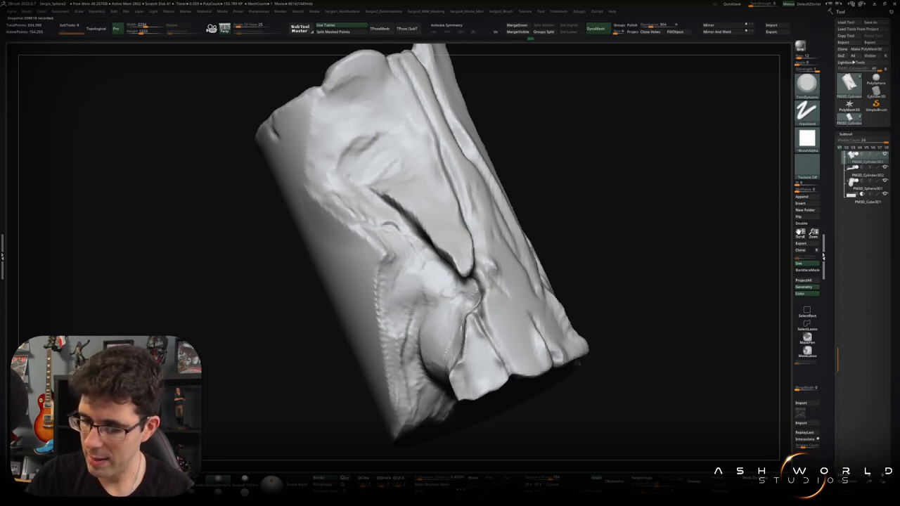
mouse_move(421, 348)
right_mouse_down()
mouse_move(447, 324)
mouse_move(433, 309)
mouse_move(499, 336)
right_mouse_up()
key("shift")
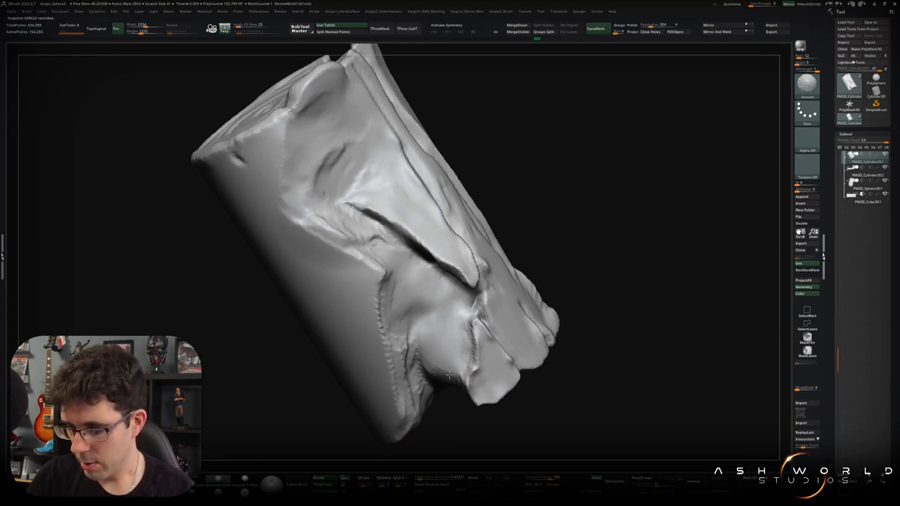
right_click_drag(450, 383, 567, 237)
mouse_move(564, 336)
right_mouse_down()
mouse_move(475, 323)
mouse_move(457, 297)
mouse_move(468, 274)
right_mouse_up()
With DamStandard, carve a deep diagonal groove across the log's side
key("b")
key("d")
key("s")
right_click_drag(465, 350, 470, 326)
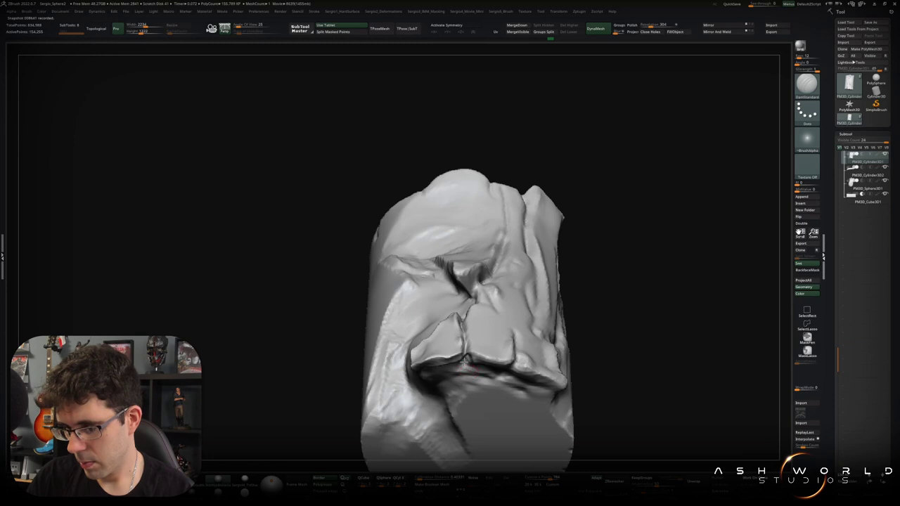
mouse_move(477, 359)
right_mouse_down()
mouse_move(511, 365)
mouse_move(541, 285)
right_mouse_up()
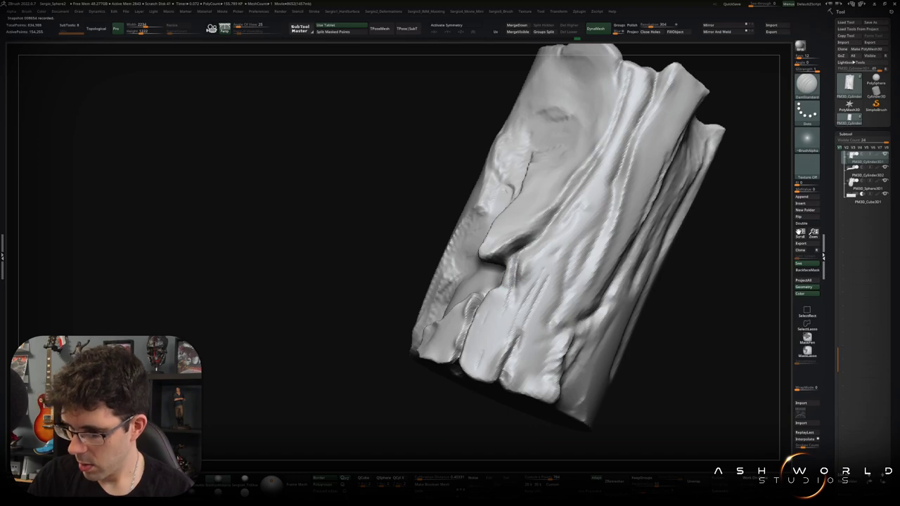
right_click_drag(504, 263, 515, 261)
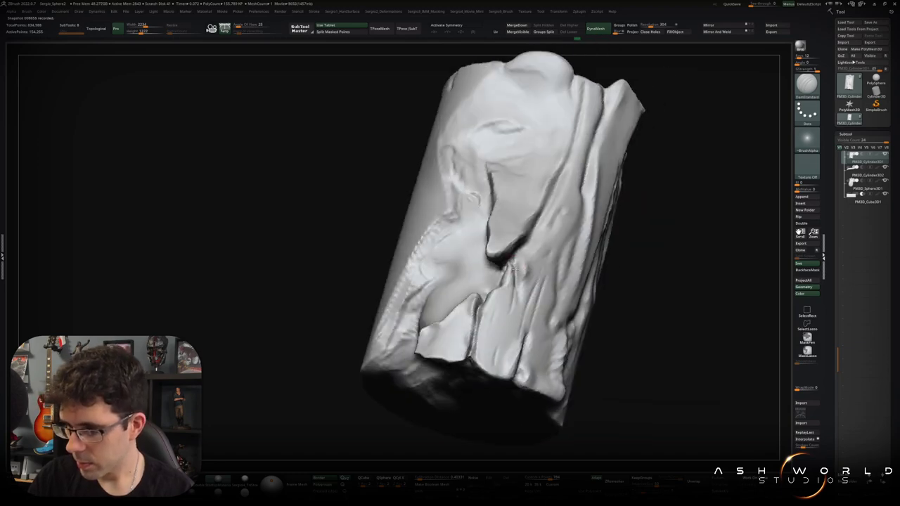
right_click_drag(514, 299, 438, 302)
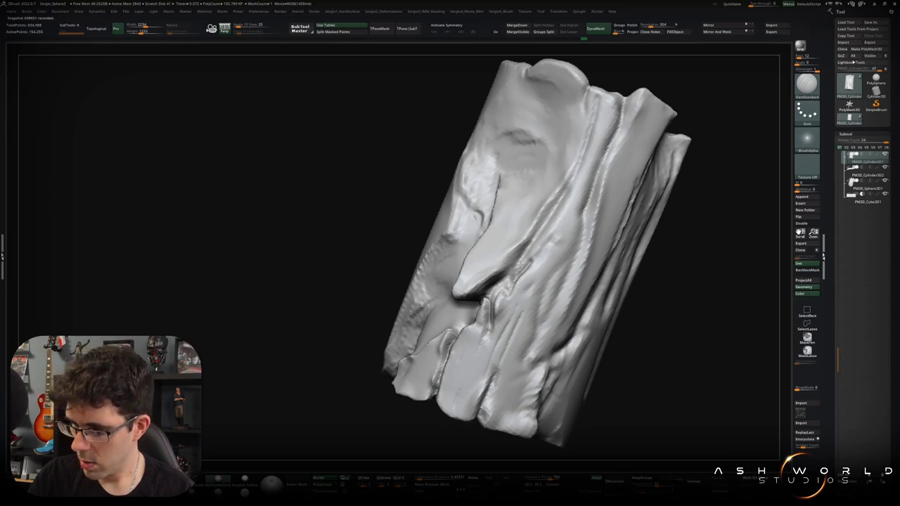
mouse_move(527, 249)
right_mouse_down()
mouse_move(514, 230)
mouse_move(494, 305)
right_mouse_up()
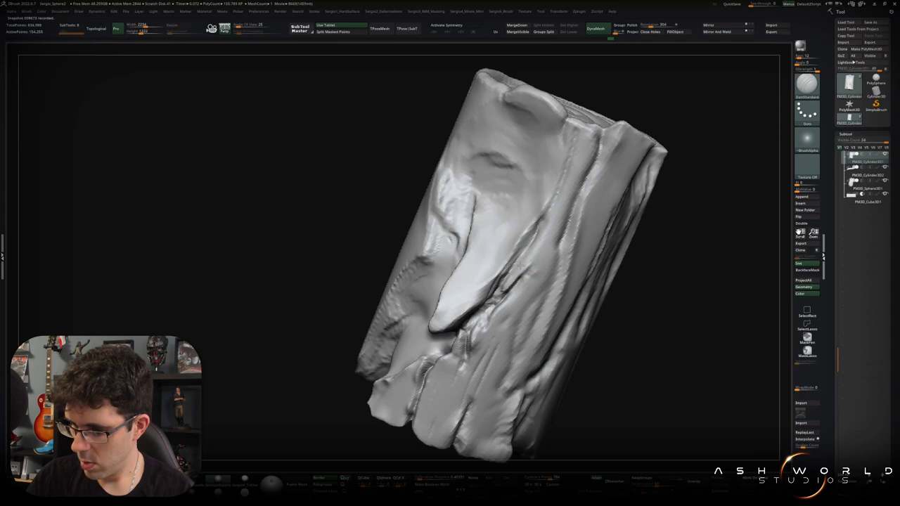
right_click_drag(481, 339, 556, 203)
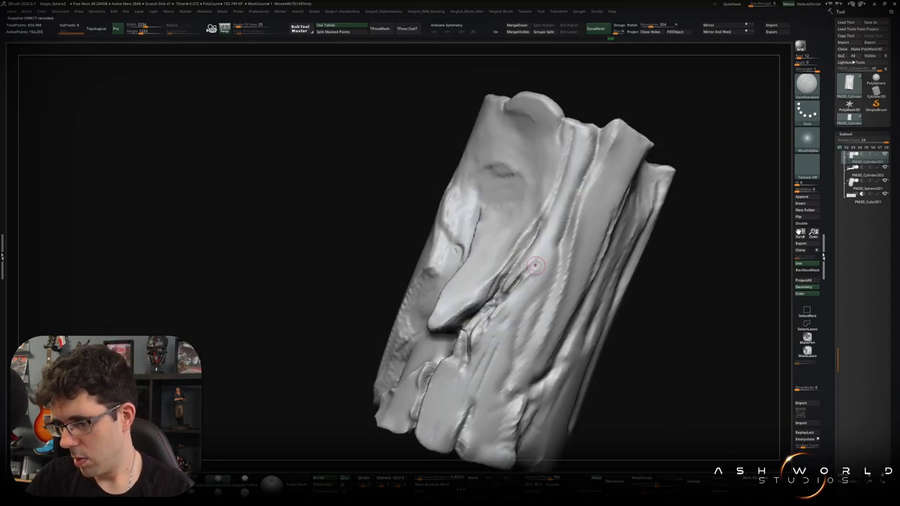
mouse_move(598, 137)
left_mouse_down()
mouse_move(550, 278)
mouse_move(573, 205)
left_mouse_up()
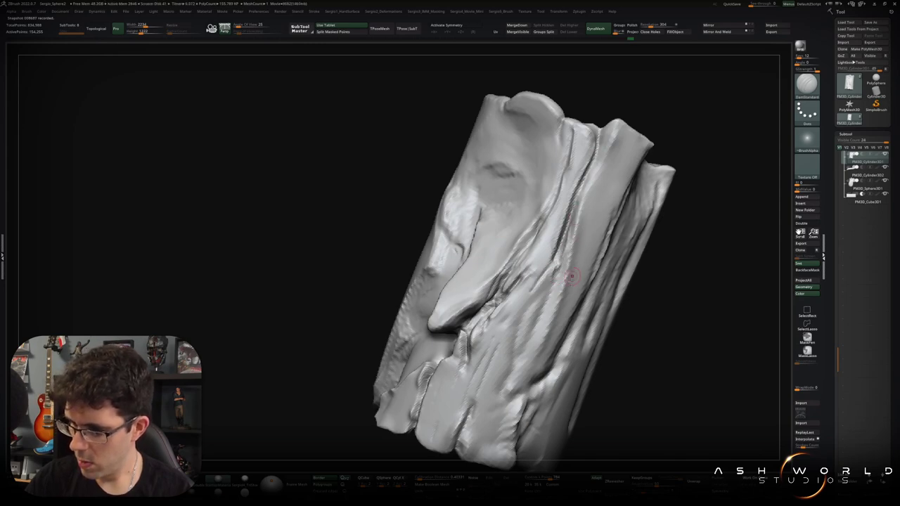
Orbit around the log to inspect the new groove and its top end
left_click_drag(571, 268, 540, 271)
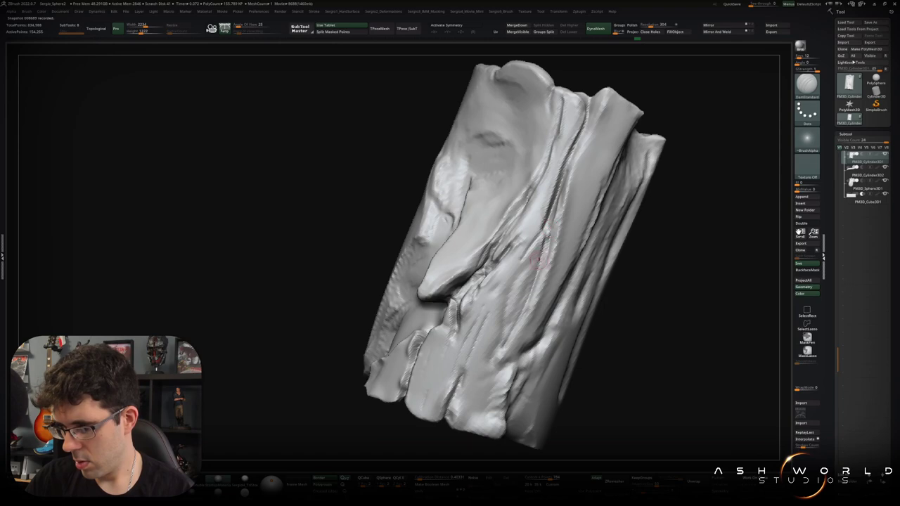
mouse_move(480, 416)
left_mouse_down()
mouse_move(513, 383)
mouse_move(513, 344)
left_mouse_up()
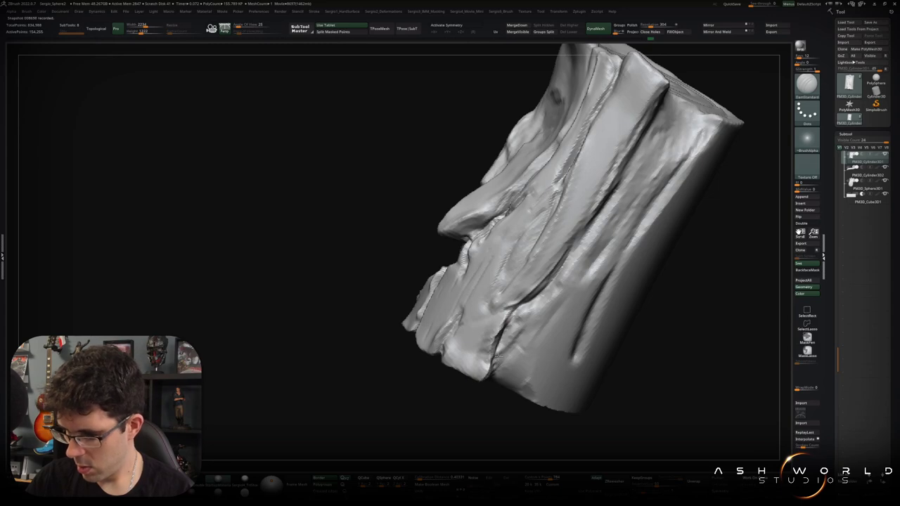
mouse_move(492, 373)
left_mouse_down()
mouse_move(502, 355)
mouse_move(485, 383)
left_mouse_up()
mouse_move(464, 376)
right_mouse_down()
mouse_move(439, 373)
mouse_move(431, 395)
right_mouse_up()
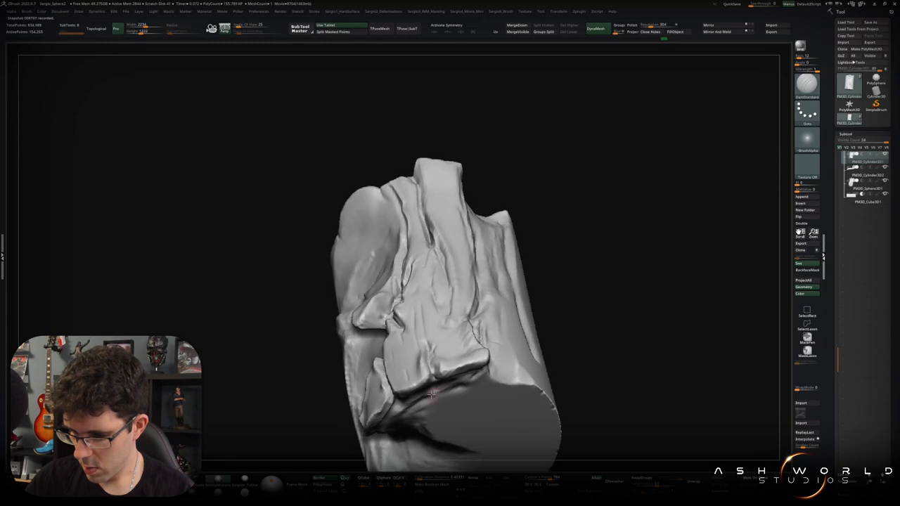
mouse_move(460, 367)
right_mouse_down()
mouse_move(414, 331)
mouse_move(406, 376)
right_mouse_up()
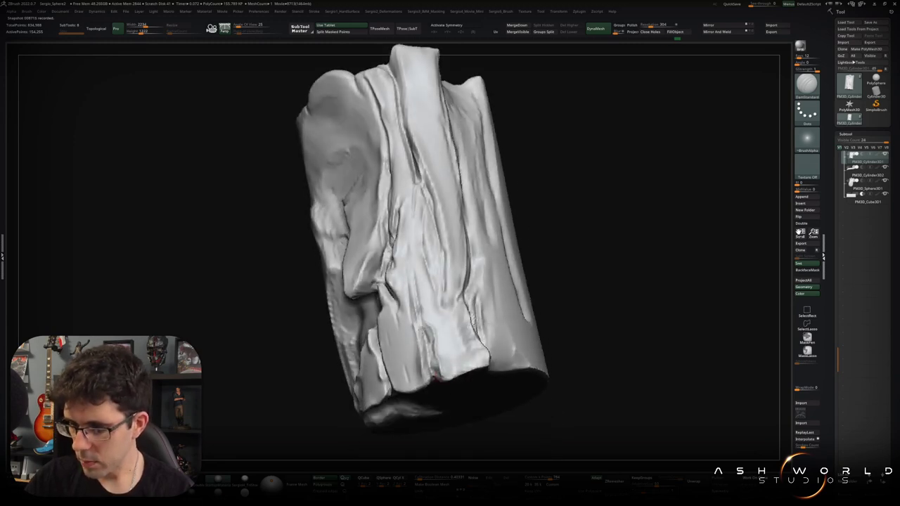
mouse_move(476, 330)
right_mouse_down()
mouse_move(503, 294)
mouse_move(536, 281)
mouse_move(583, 283)
mouse_move(497, 296)
mouse_move(493, 260)
right_mouse_up()
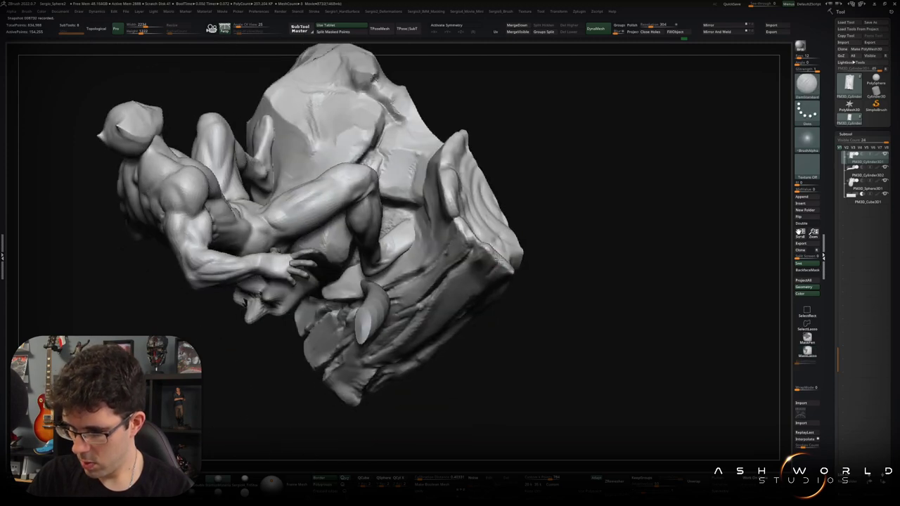
Carve a small DamStandard notch into the folded bark beside the deep groove
mouse_move(487, 271)
right_mouse_down()
mouse_move(501, 278)
mouse_move(488, 299)
mouse_move(523, 243)
right_mouse_up()
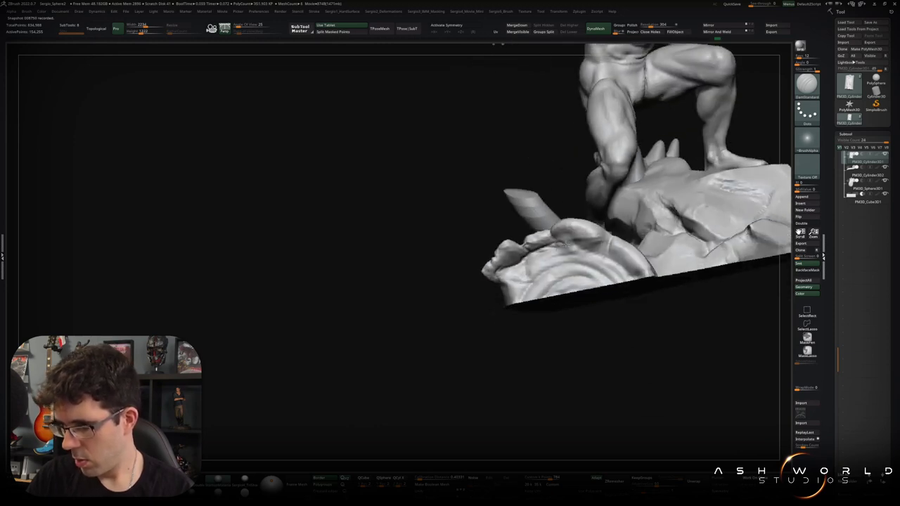
mouse_move(555, 237)
right_mouse_down()
mouse_move(576, 317)
mouse_move(536, 351)
mouse_move(536, 322)
mouse_move(556, 339)
mouse_move(501, 282)
right_mouse_up()
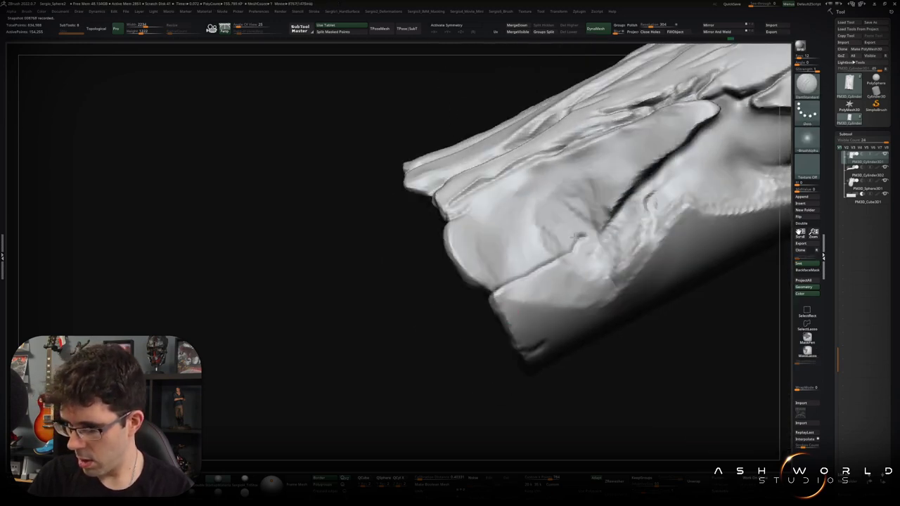
mouse_move(572, 204)
left_mouse_down()
mouse_move(575, 177)
mouse_move(554, 148)
left_mouse_up()
mouse_move(556, 160)
right_mouse_down()
mouse_move(586, 150)
mouse_move(580, 241)
right_mouse_up()
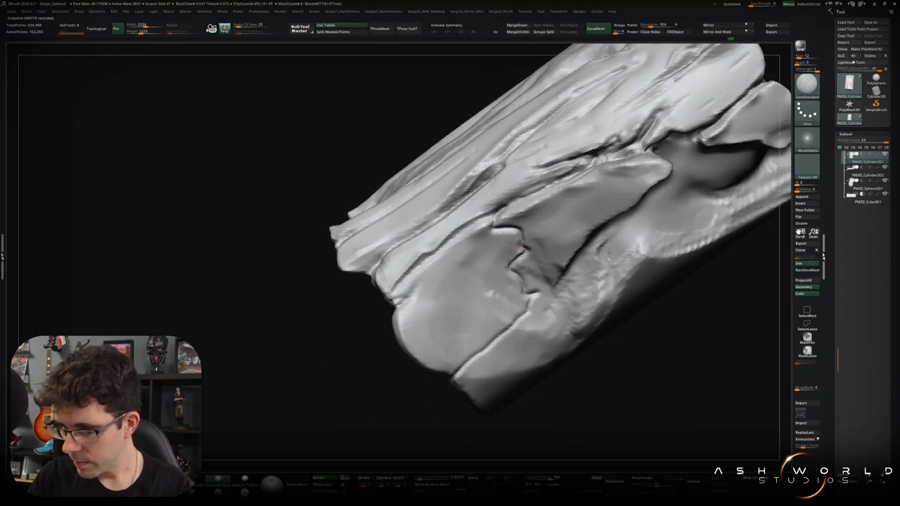
key("b")
key("c")
key("b")
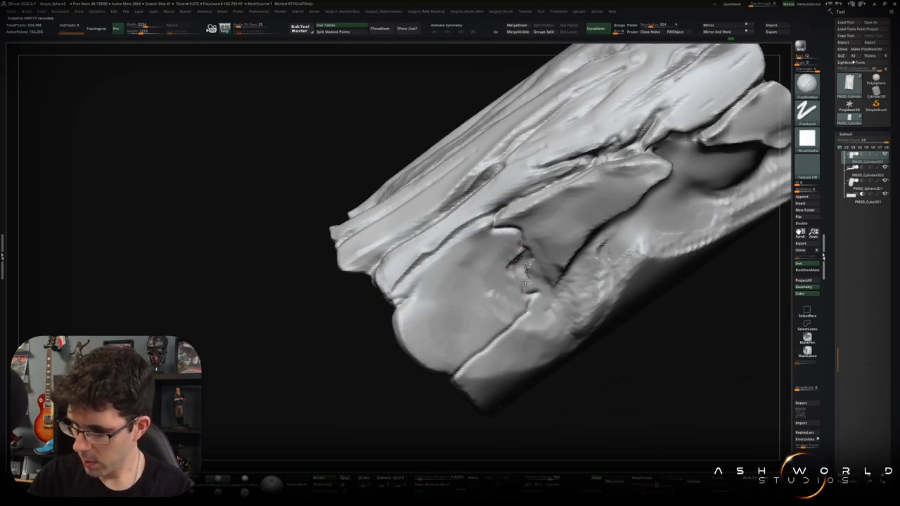
Build up rough clay on the log's side and deepen the crease along its edge
mouse_move(556, 268)
left_mouse_down()
mouse_move(540, 245)
mouse_move(531, 277)
mouse_move(569, 246)
left_mouse_up()
right_click_drag(571, 262, 573, 261)
key("b")
key("s")
key("t")
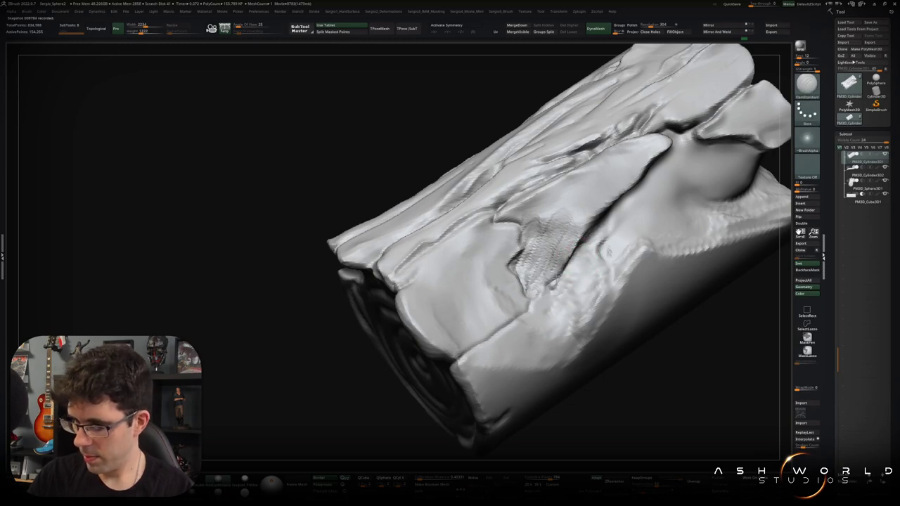
left_click_drag(520, 309, 463, 356)
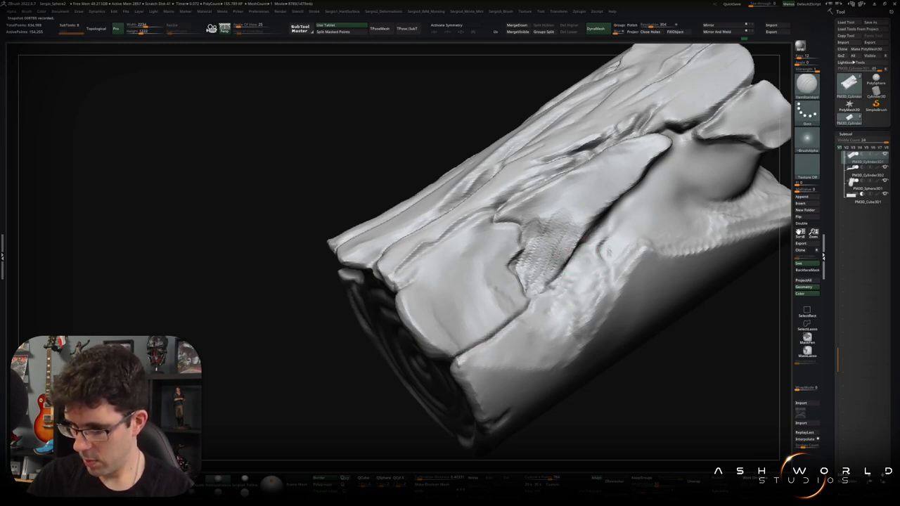
Deepen the edge crease further and carve cracks and grain lines into the log's front
right_click_drag(497, 350, 513, 393)
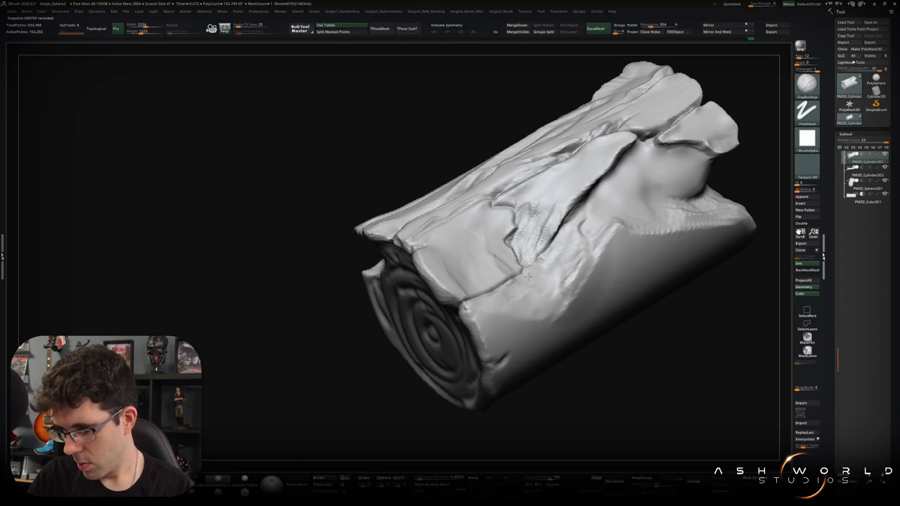
mouse_move(499, 295)
left_mouse_down()
mouse_move(470, 309)
mouse_move(527, 281)
mouse_move(469, 319)
left_mouse_up()
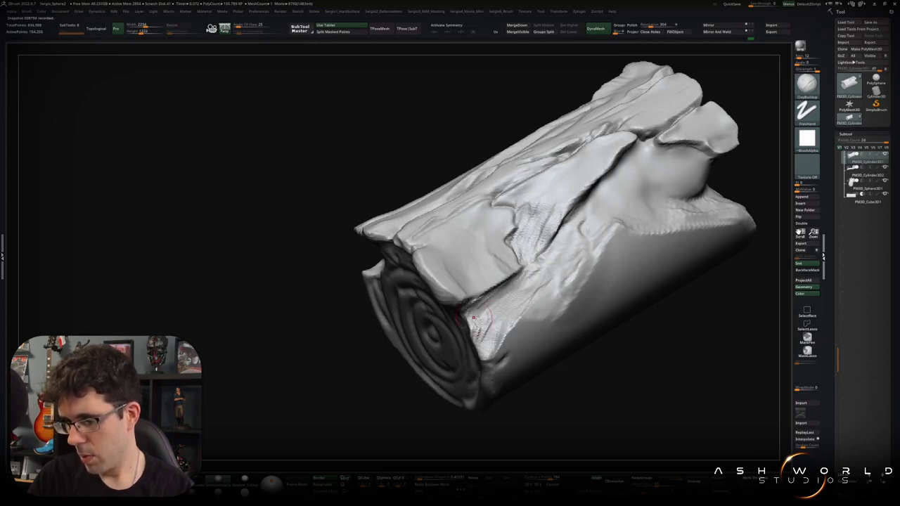
right_click_drag(475, 318, 483, 309)
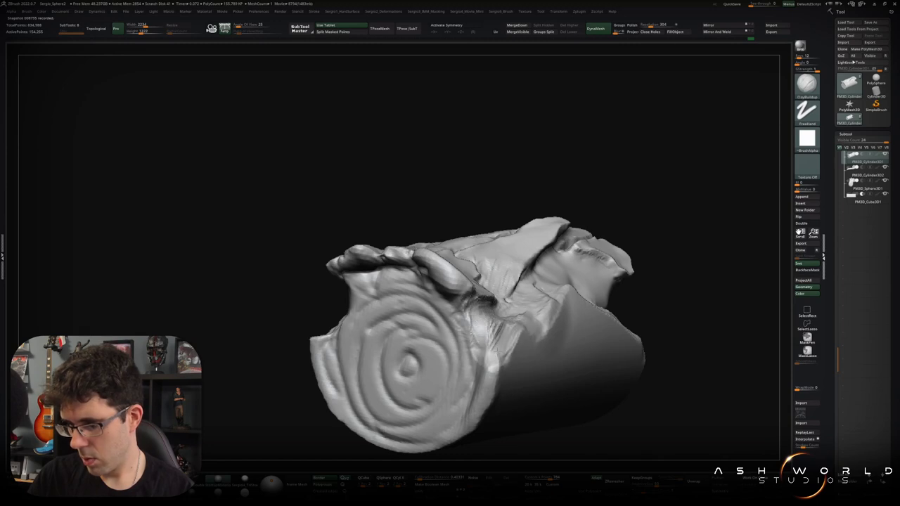
right_click_drag(494, 370, 503, 323)
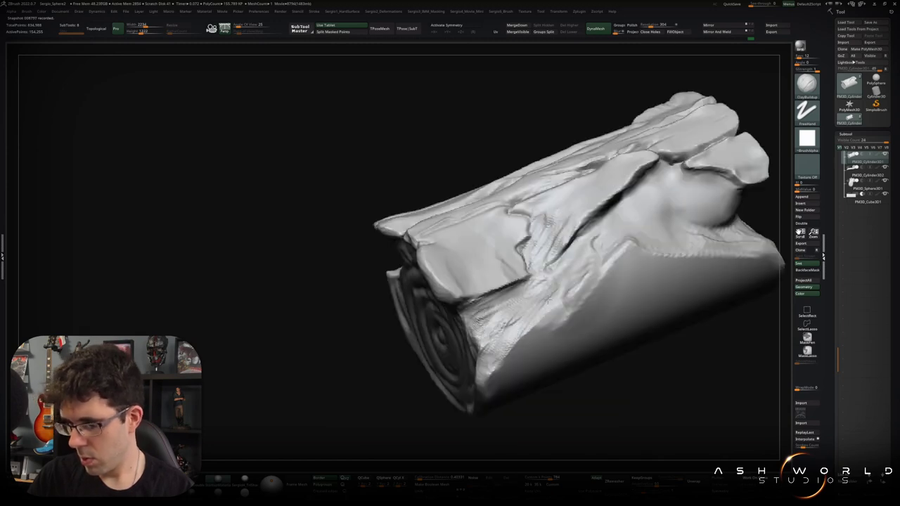
left_click_drag(526, 341, 501, 365)
left_click_drag(551, 318, 507, 374)
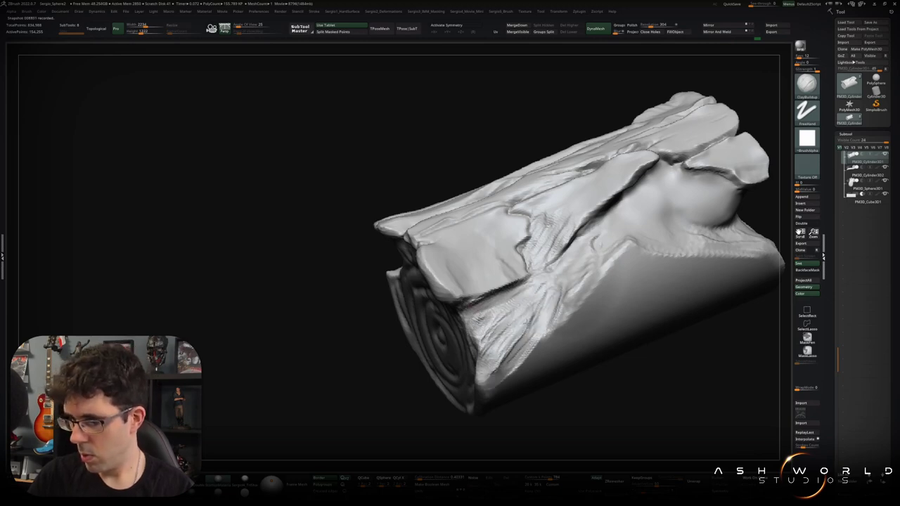
mouse_move(538, 305)
right_mouse_down()
mouse_move(524, 293)
mouse_move(555, 242)
right_mouse_up()
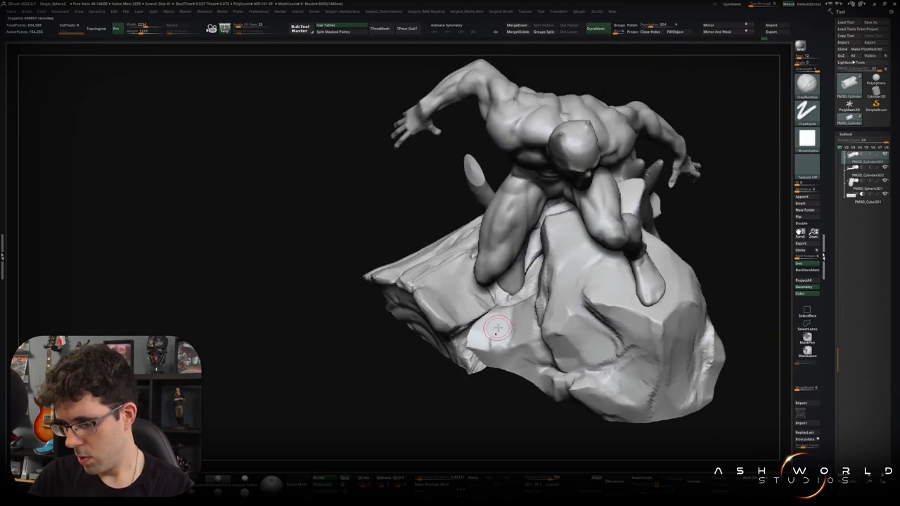
Clear the mask from the lower log, orbiting to frame its top edge
mouse_move(555, 243)
right_mouse_down()
mouse_move(506, 337)
mouse_move(534, 330)
mouse_move(560, 338)
mouse_move(646, 312)
mouse_move(672, 335)
mouse_move(638, 337)
mouse_move(659, 284)
mouse_move(686, 319)
mouse_move(666, 321)
mouse_move(656, 338)
mouse_move(597, 341)
right_mouse_up()
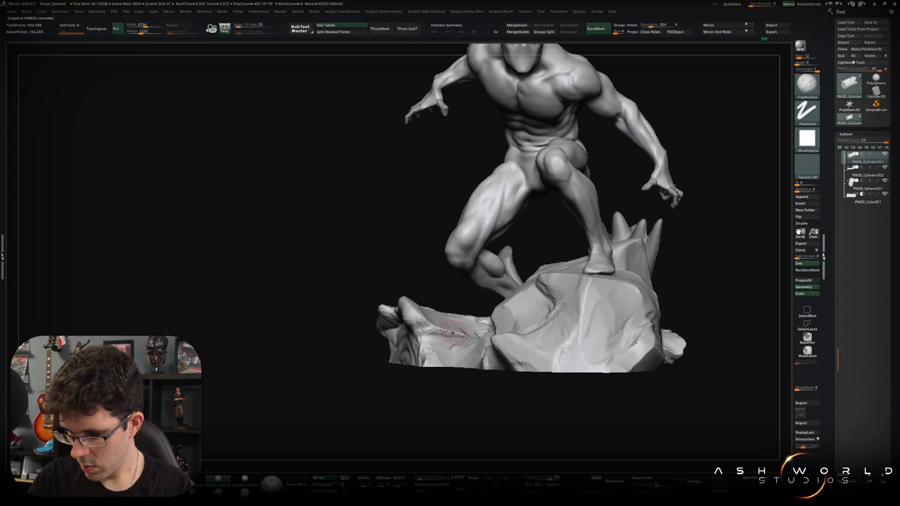
mouse_move(471, 343)
right_mouse_down()
mouse_move(452, 365)
mouse_move(444, 357)
right_mouse_up()
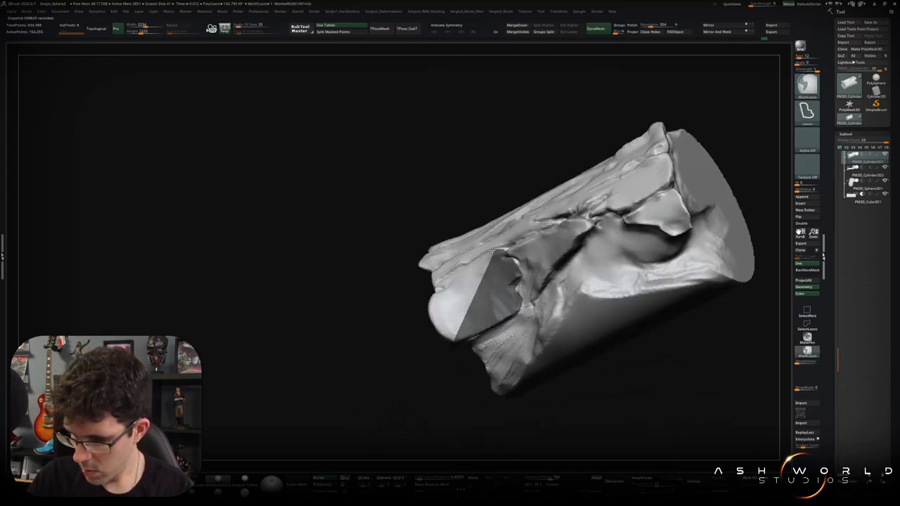
mouse_move(358, 372)
right_mouse_down()
mouse_move(419, 345)
mouse_move(435, 287)
mouse_move(516, 288)
mouse_move(531, 339)
right_mouse_up()
mouse_move(531, 339)
left_mouse_down("ctrl+alt")
mouse_move(532, 362)
mouse_move(301, 336)
mouse_move(570, 371)
left_mouse_up("ctrl+alt")
mouse_move(570, 372)
right_mouse_down()
mouse_move(534, 343)
mouse_move(583, 301)
mouse_move(518, 351)
right_mouse_up()
mouse_move(459, 388)
right_mouse_down()
mouse_move(458, 321)
mouse_move(442, 368)
mouse_move(527, 307)
mouse_move(583, 319)
mouse_move(534, 316)
mouse_move(558, 335)
mouse_move(541, 321)
right_mouse_up()
Tilt the lower log about 9 degrees with Transpose, then isolate it in Solo
key("w")
key("q")
key("w")
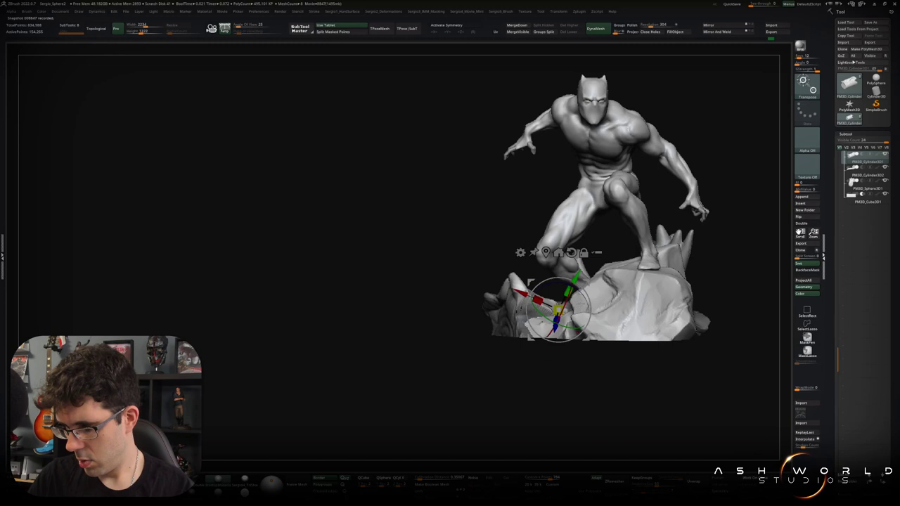
left_click_drag(557, 340, 550, 337)
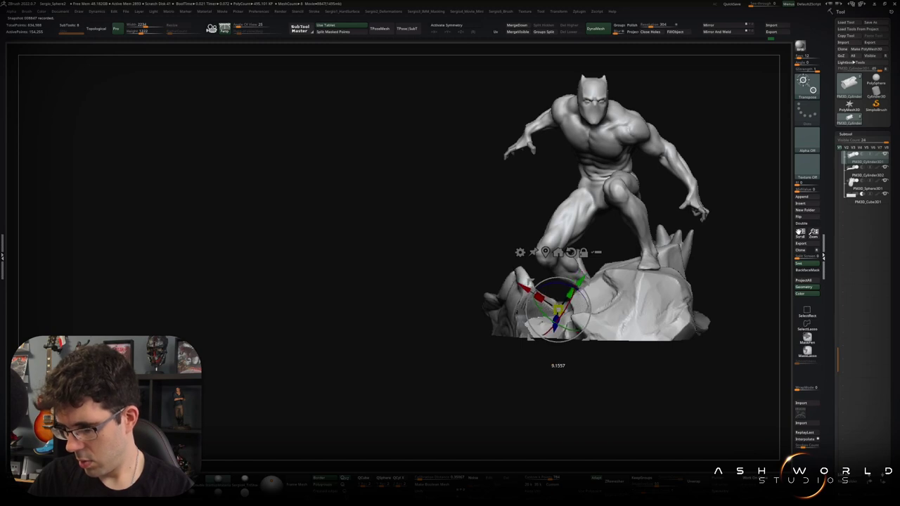
key("q")
mouse_move(550, 337)
right_mouse_down()
mouse_move(650, 267)
mouse_move(612, 379)
mouse_move(642, 267)
mouse_move(539, 364)
right_mouse_up()
left_click(630, 334, "ctrl+shift")
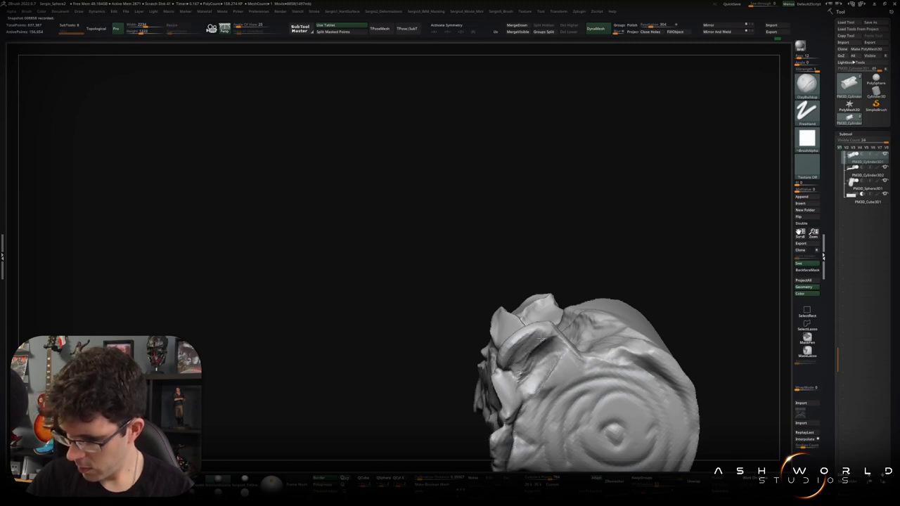
right_click_drag(565, 355, 564, 344)
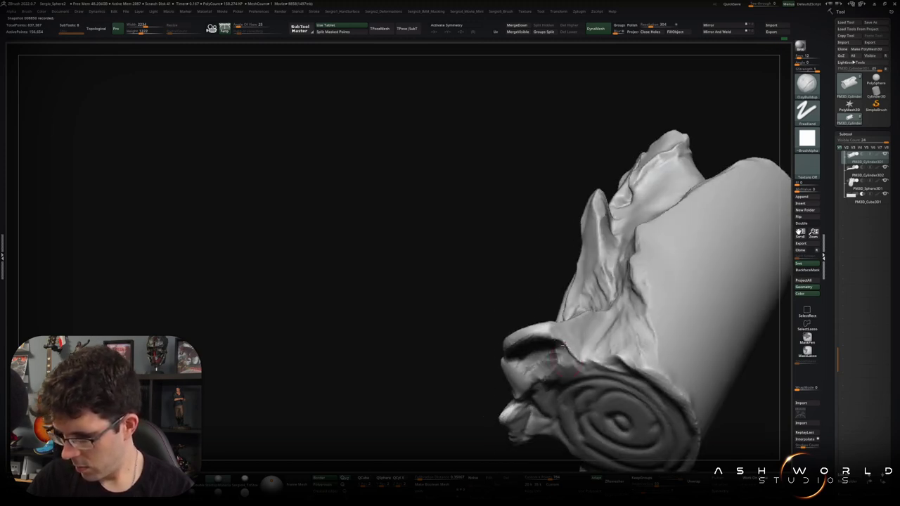
Orbit the log to an end-on view of the raised knot and select DamStandard
right_click_drag(547, 357, 530, 363)
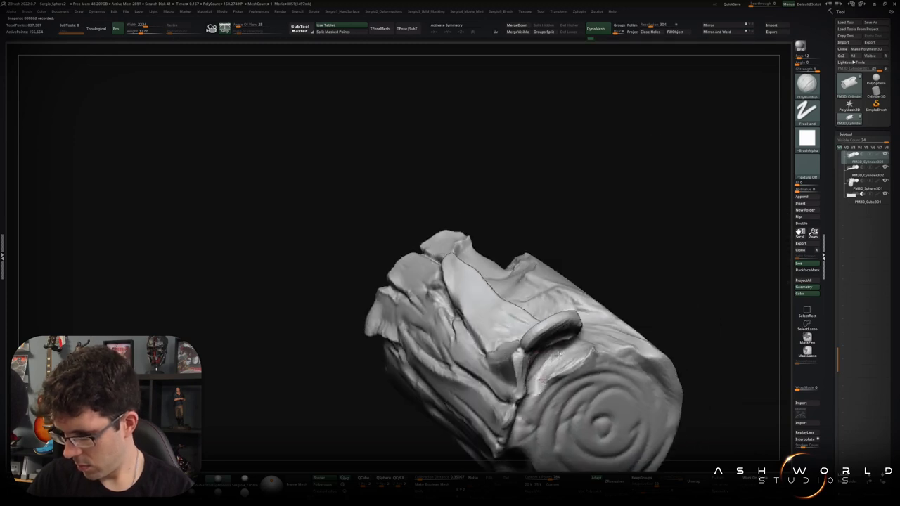
right_click_drag(593, 346, 566, 339)
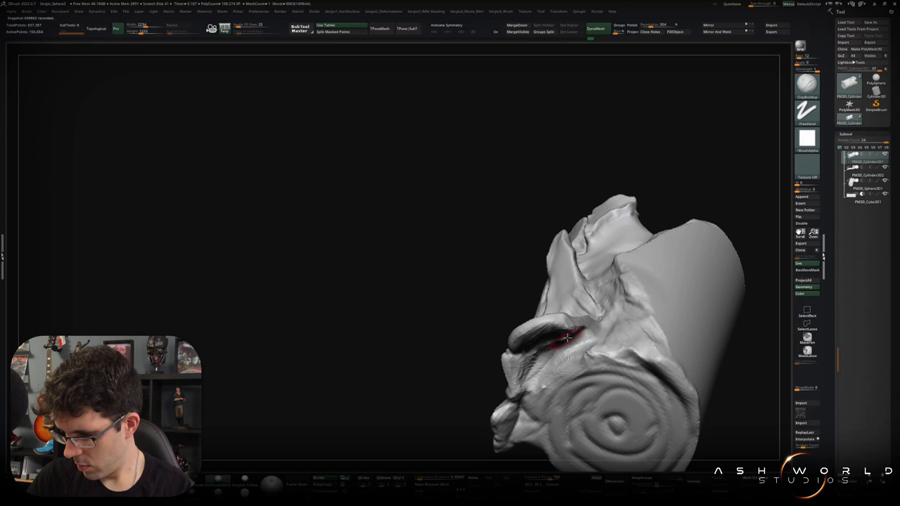
key("b")
key("d")
key("s")
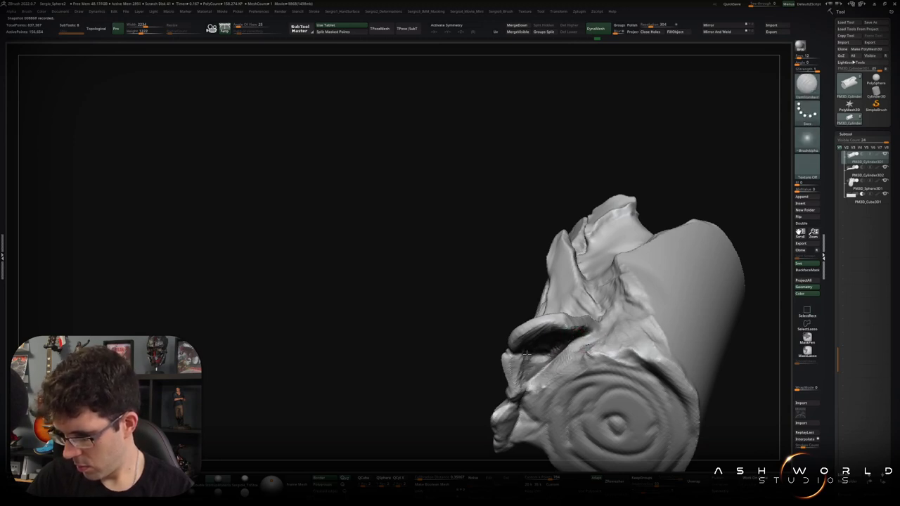
right_click_drag(532, 355, 572, 347)
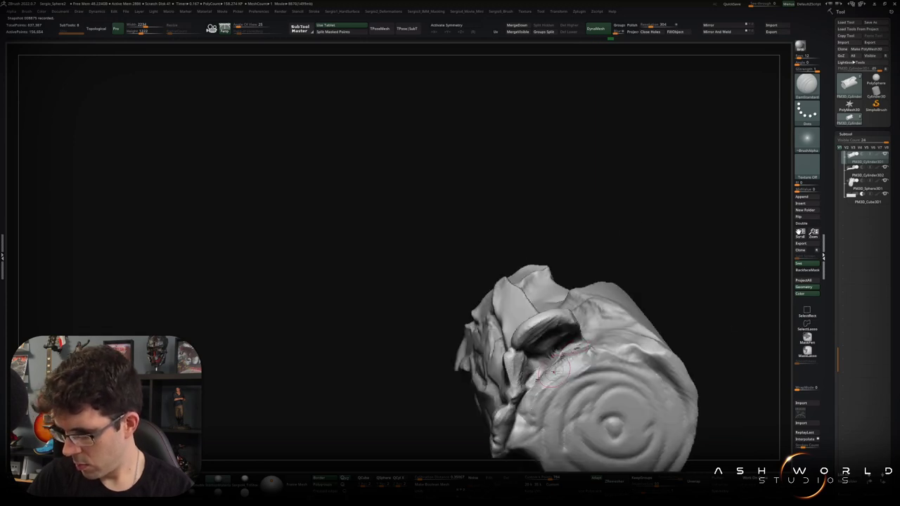
right_click_drag(553, 370, 610, 356)
Build up ClayBuildup detail on the log's lower surface, then restore the full statue
key("b")
key("c")
key("b")
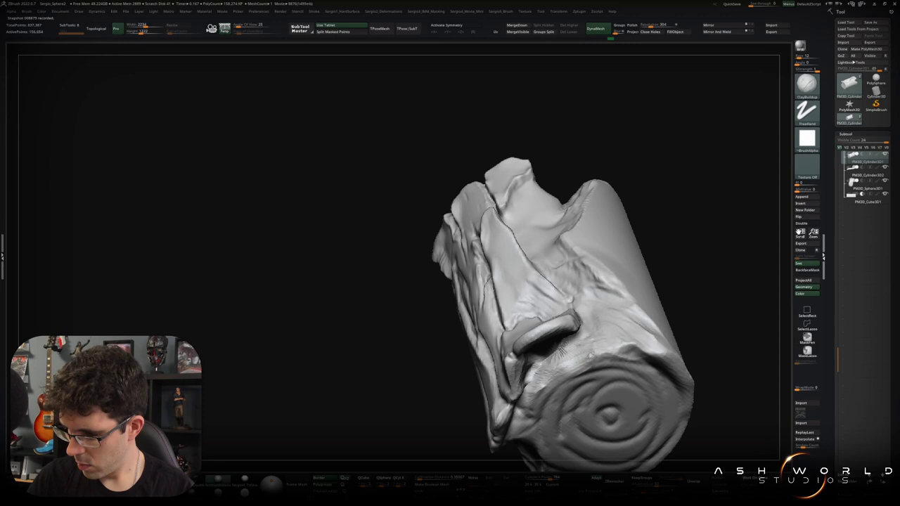
left_click_drag(589, 356, 614, 358)
mouse_move(643, 342)
right_mouse_down()
mouse_move(615, 297)
mouse_move(635, 316)
mouse_move(667, 309)
right_mouse_up()
mouse_move(598, 337)
right_mouse_down()
mouse_move(564, 364)
mouse_move(515, 325)
right_mouse_up()
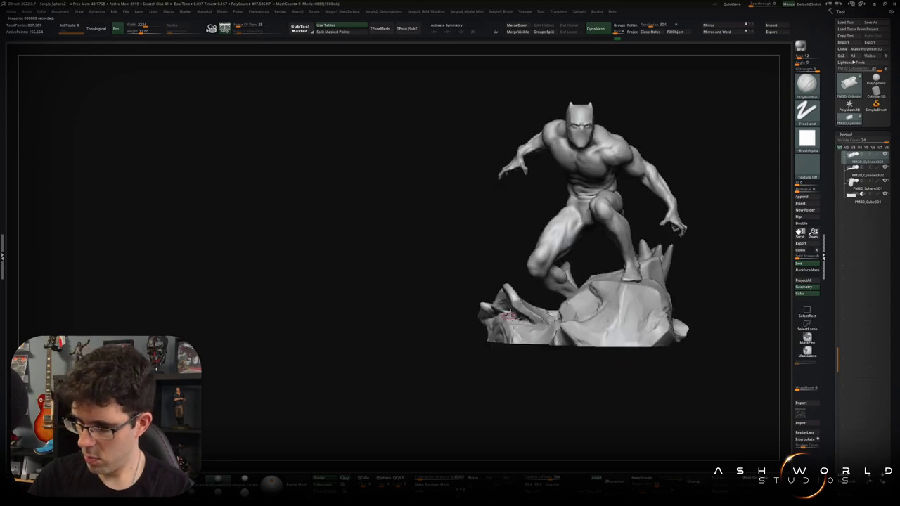
Select the thin cylinder stick and slide it sideways with the move handle
scroll(514, 325, "up", 3)
scroll(509, 323, "up", 3)
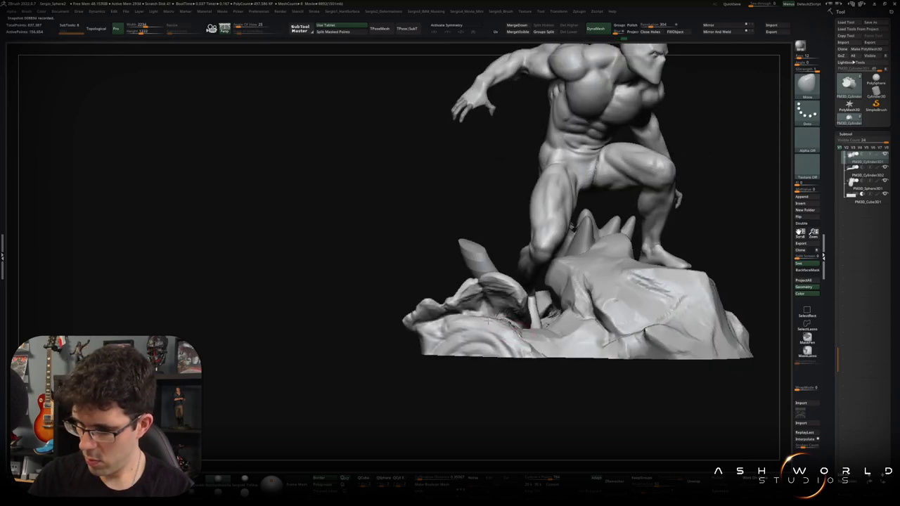
scroll(558, 367, "down", 3)
scroll(654, 281, "down", 2)
mouse_move(654, 281)
right_mouse_down()
mouse_move(640, 295)
mouse_move(644, 305)
mouse_move(684, 313)
mouse_move(573, 317)
mouse_move(506, 378)
mouse_move(520, 336)
mouse_move(484, 351)
right_mouse_up()
left_click(519, 336, "alt")
key("w")
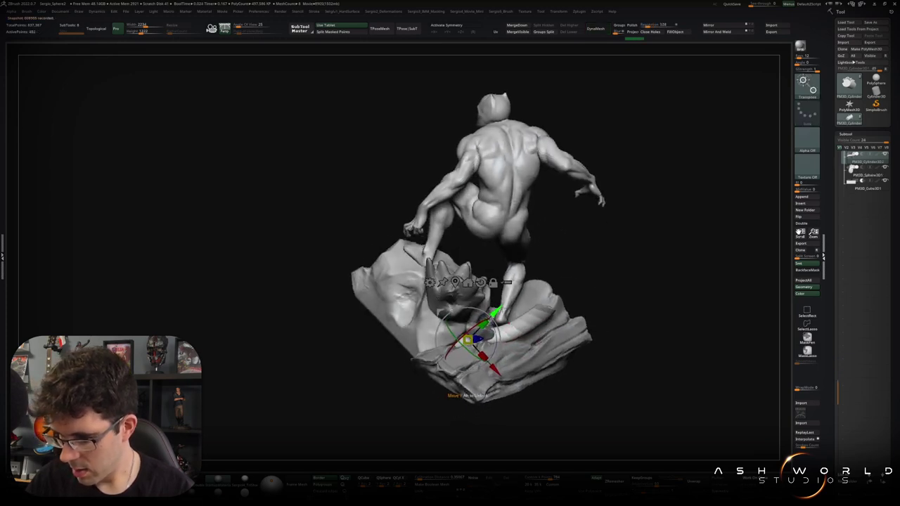
left_click_drag(467, 340, 502, 349)
mouse_move(531, 349)
right_mouse_down()
mouse_move(543, 351)
mouse_move(506, 352)
mouse_move(589, 347)
right_mouse_up()
key("q")
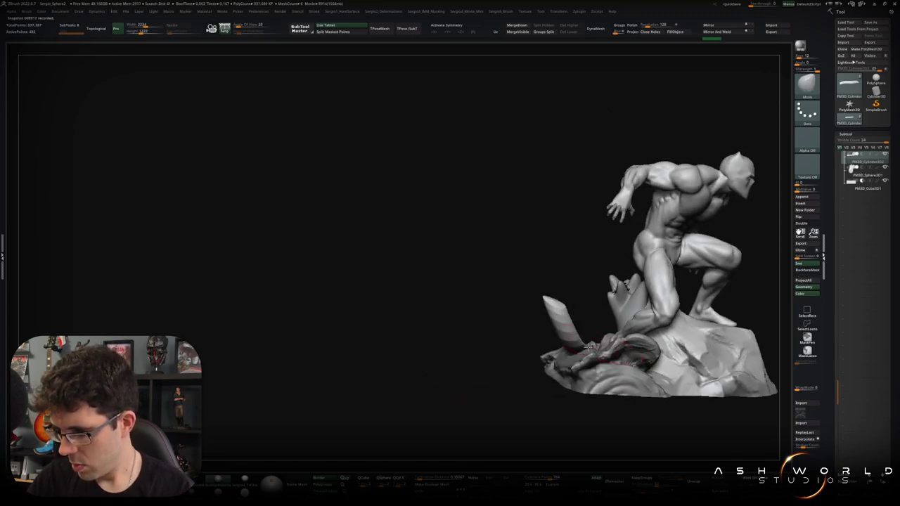
Smooth and touch up the tail tip on the base, checking it from several angles
left_click_drag(555, 320, 545, 309, "shift")
right_click_drag(563, 313, 639, 307)
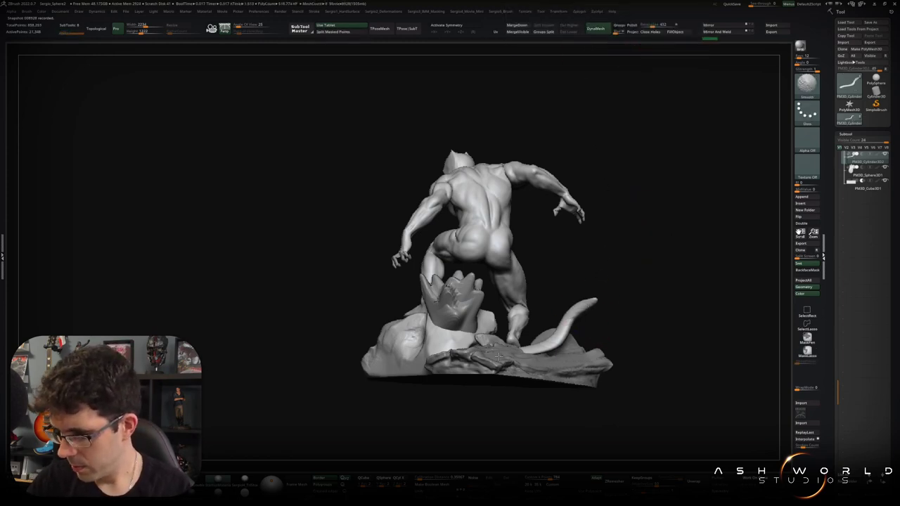
left_click_drag(585, 300, 561, 322, "alt")
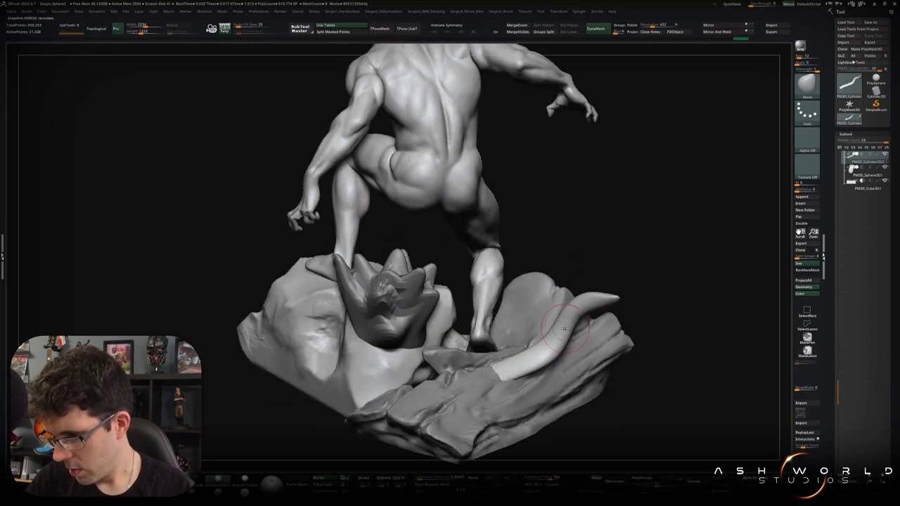
key("s")
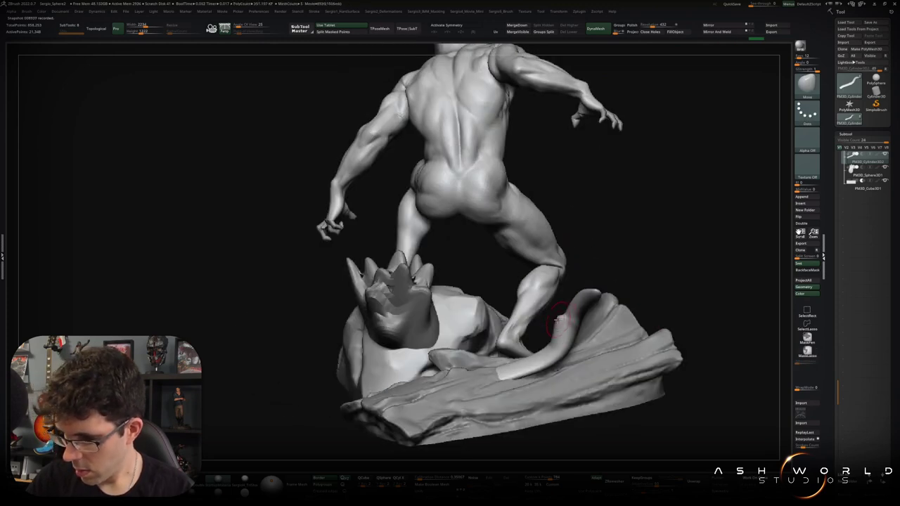
left_click_drag(557, 313, 553, 308)
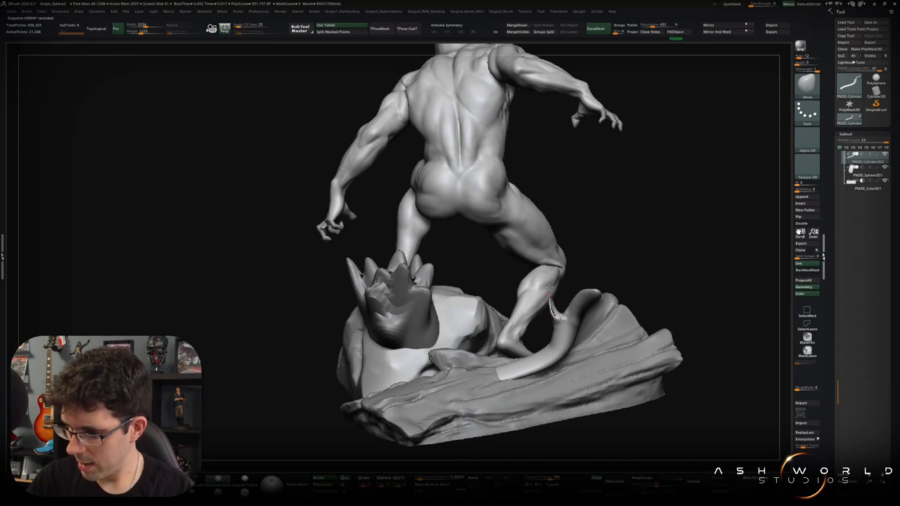
right_click_drag(551, 306, 552, 312)
mouse_move(584, 346)
right_mouse_down()
mouse_move(572, 345)
mouse_move(604, 320)
right_mouse_up()
key("space")
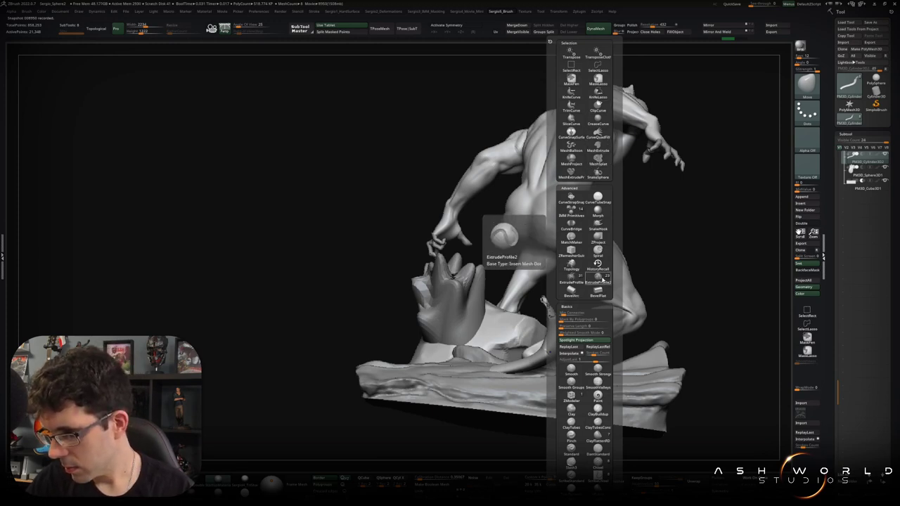
Thicken the curved horn tube with the Move brush and pull its tip out further
mouse_move(668, 267)
left_mouse_down()
mouse_move(526, 321)
mouse_move(534, 350)
left_mouse_up()
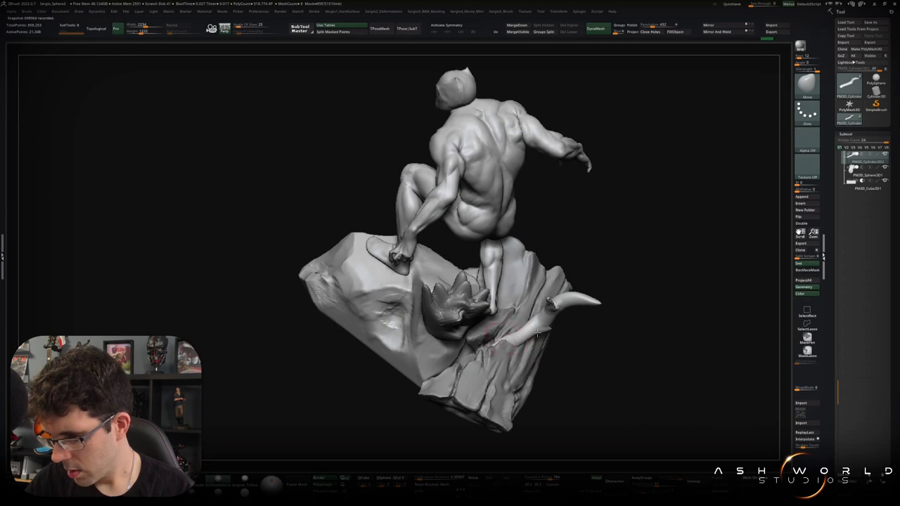
left_click_drag(539, 319, 548, 307)
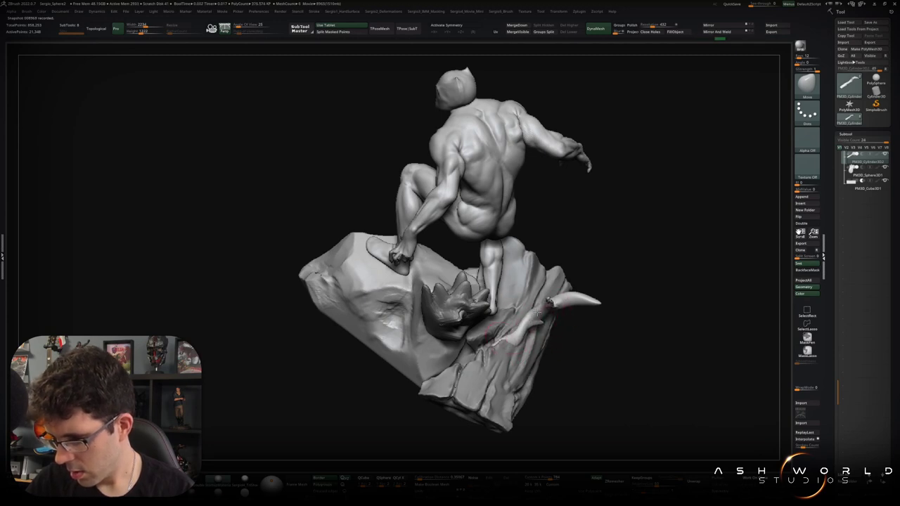
left_click_drag(591, 298, 596, 306)
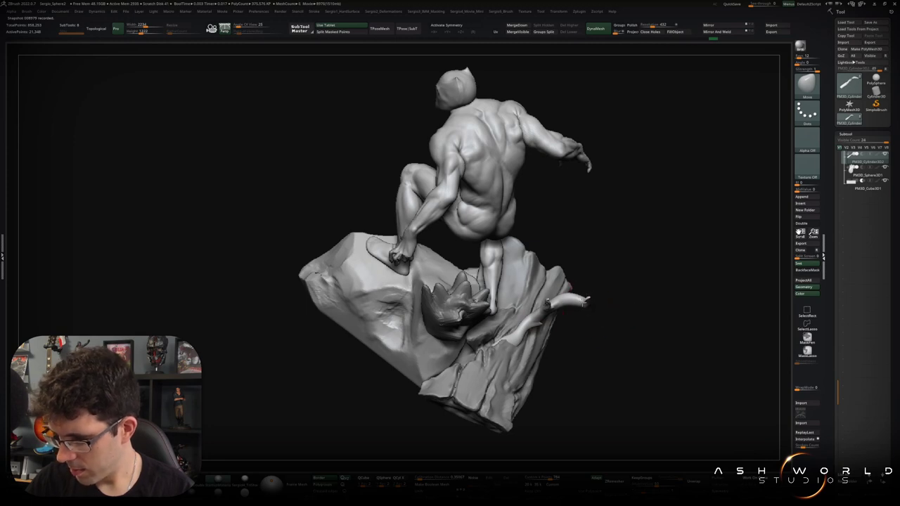
key("ctrl")
left_click_drag(593, 308, 568, 295)
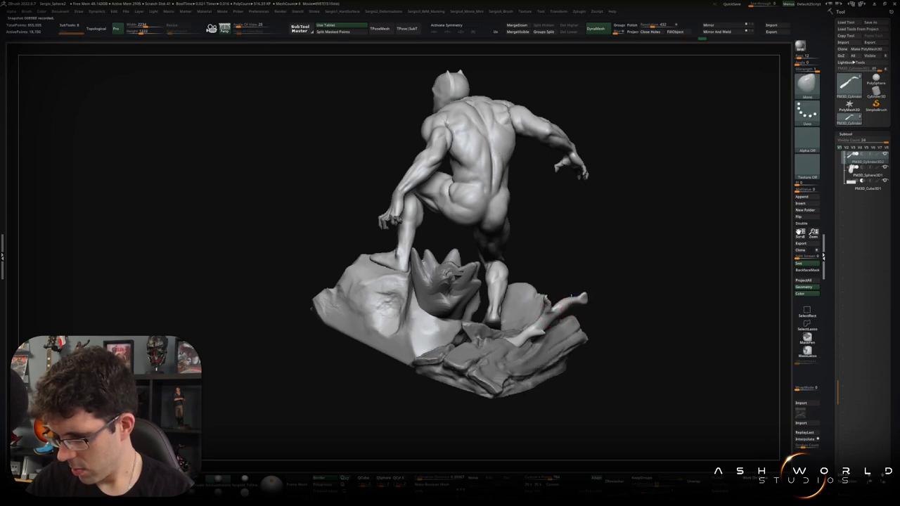
left_click_drag(551, 327, 548, 287)
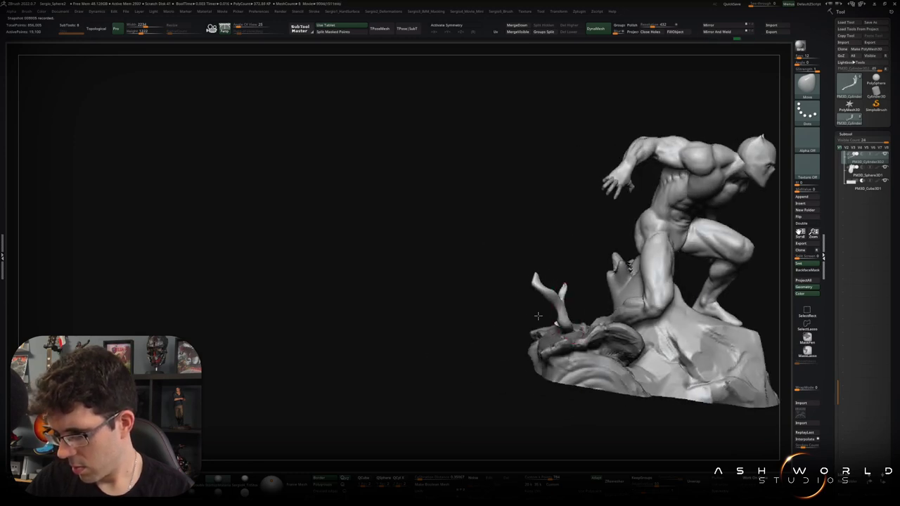
mouse_move(584, 318)
left_mouse_down()
mouse_move(683, 288)
mouse_move(710, 308)
mouse_move(647, 289)
mouse_move(574, 297)
mouse_move(522, 278)
mouse_move(628, 315)
mouse_move(624, 307)
mouse_move(641, 333)
mouse_move(621, 324)
mouse_move(653, 320)
mouse_move(620, 321)
left_mouse_up()
mouse_move(630, 363)
left_mouse_down()
mouse_move(634, 309)
mouse_move(672, 317)
mouse_move(559, 309)
left_mouse_up()
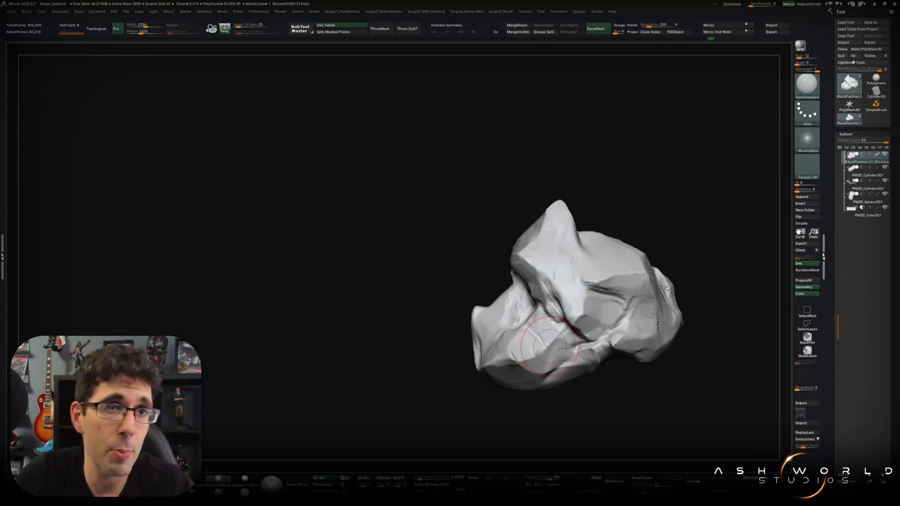
Show the figure on the rock to compare, then hide it again
mouse_move(660, 213)
left_mouse_down()
mouse_move(605, 288)
mouse_move(547, 283)
left_mouse_up()
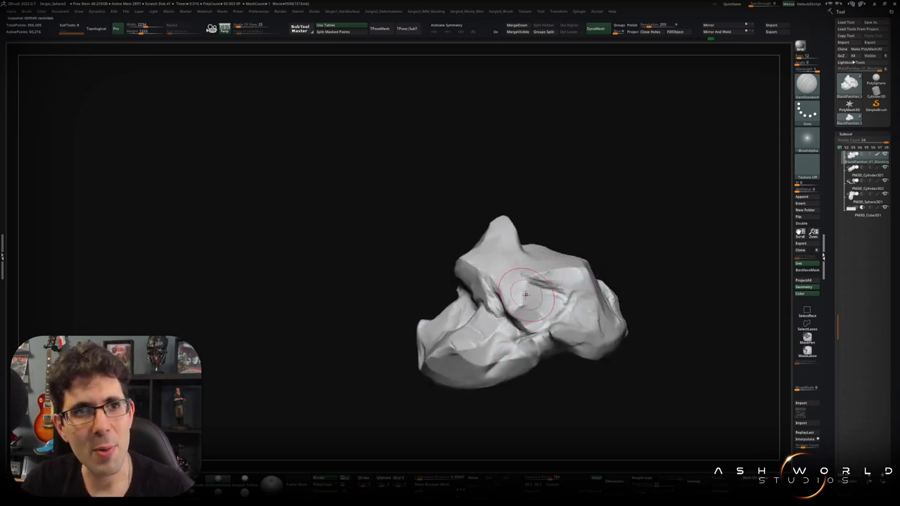
left_click_drag(525, 292, 524, 299, "alt")
left_click(505, 358, "ctrl+shift")
left_click_drag(505, 337, 505, 358, "alt")
mouse_move(501, 327)
left_mouse_down()
mouse_move(488, 342)
mouse_move(498, 321)
mouse_move(488, 309)
mouse_move(493, 336)
mouse_move(512, 354)
left_mouse_up()
left_click(498, 322, "ctrl+shift")
Pick the TrimDynamic brush (B, T, D) and review the rock base from several angles
key("b")
key("t")
key("d")
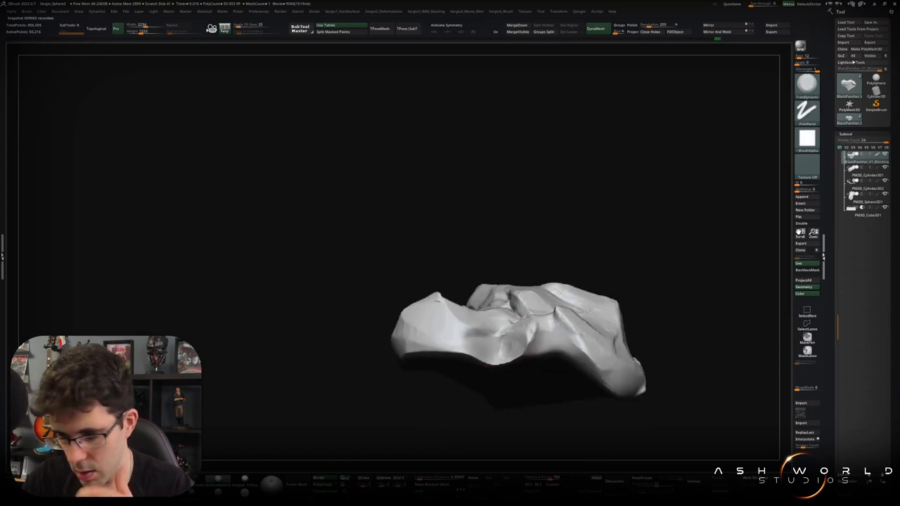
mouse_move(480, 349)
left_mouse_down()
mouse_move(500, 363)
mouse_move(508, 344)
mouse_move(500, 353)
mouse_move(458, 342)
left_mouse_up()
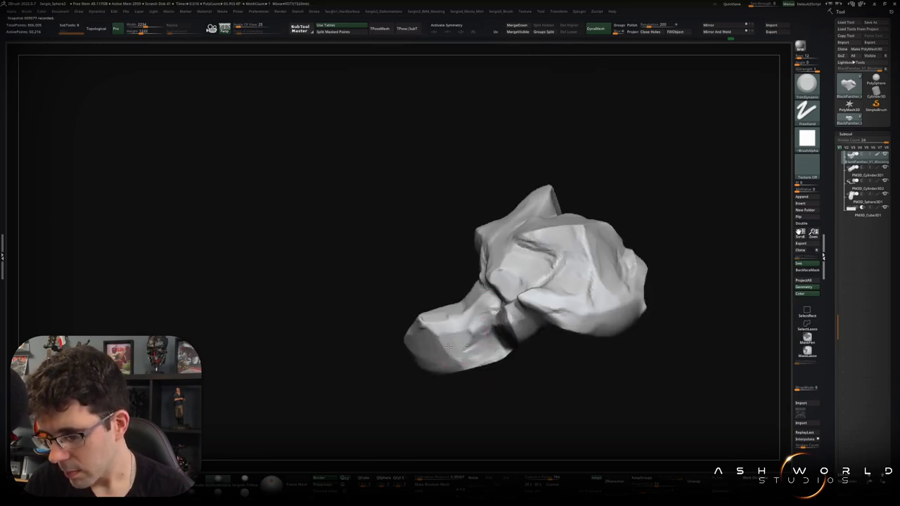
mouse_move(459, 375)
left_mouse_down()
mouse_move(493, 338)
mouse_move(548, 323)
left_mouse_up()
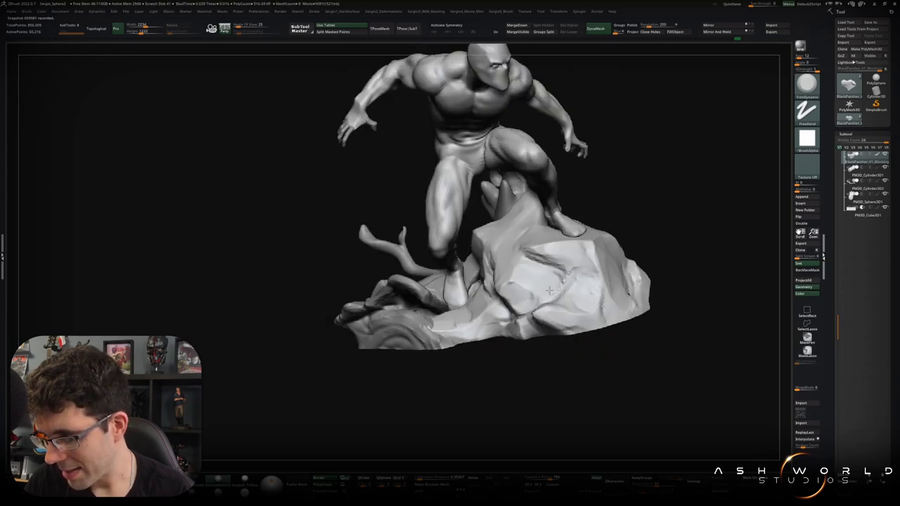
mouse_move(619, 302)
left_mouse_down()
mouse_move(589, 296)
mouse_move(499, 345)
mouse_move(488, 335)
mouse_move(506, 345)
mouse_move(492, 330)
left_mouse_up()
left_click_drag(500, 363, 492, 334, "alt")
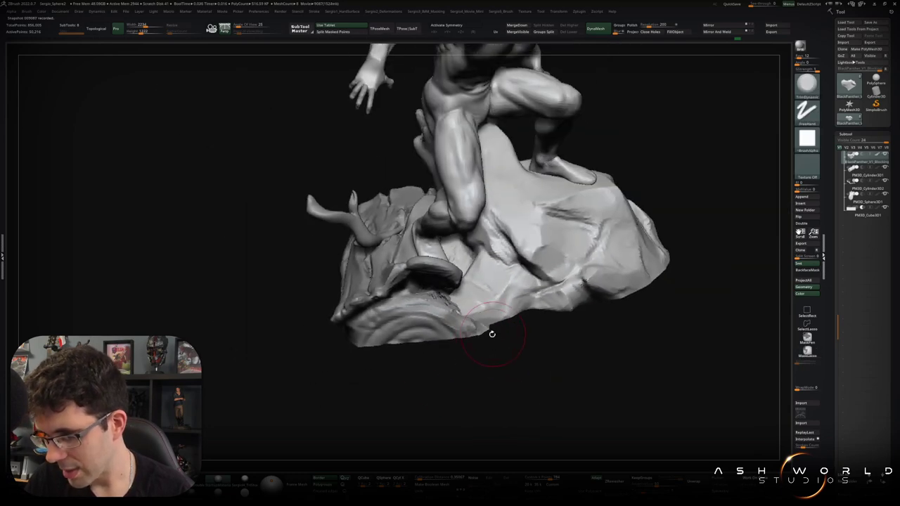
mouse_move(480, 320)
left_mouse_down()
mouse_move(456, 328)
mouse_move(463, 344)
left_mouse_up()
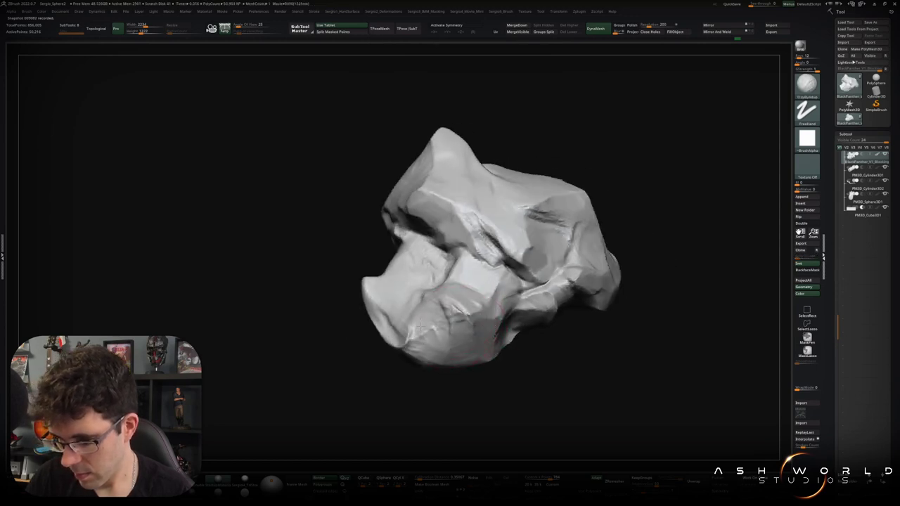
Carve creases and flat planes into the rock base with TrimDynamic, briefly checking the figure
mouse_move(436, 309)
left_mouse_down()
mouse_move(402, 346)
mouse_move(442, 330)
left_mouse_up()
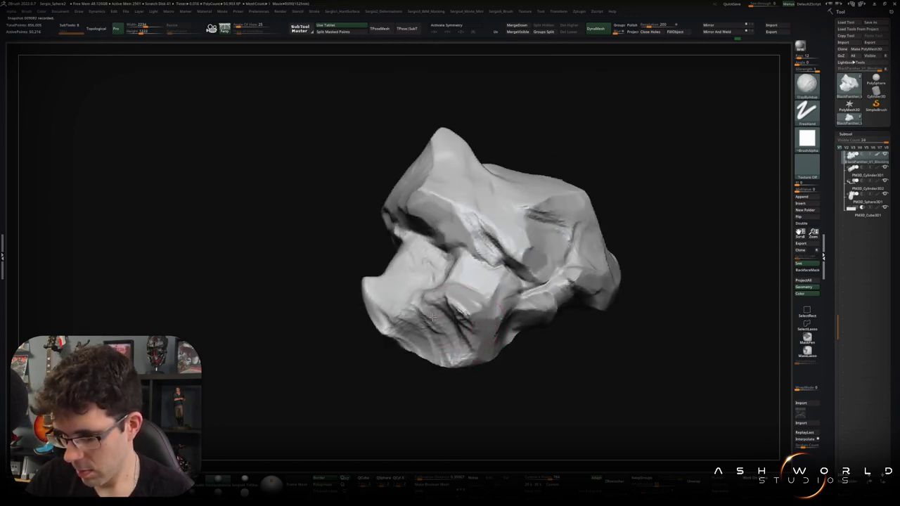
left_click(450, 393, "ctrl+shift")
mouse_move(449, 394)
left_mouse_down("alt")
mouse_move(454, 338)
mouse_move(492, 331)
left_mouse_up("alt")
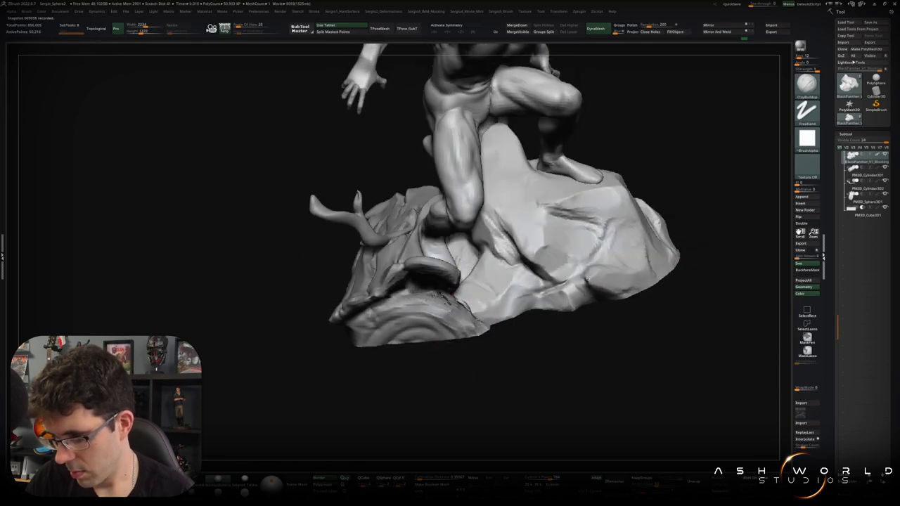
left_click(492, 330, "ctrl+shift")
mouse_move(534, 295)
left_mouse_down()
mouse_move(596, 245)
mouse_move(631, 302)
mouse_move(517, 290)
left_mouse_up()
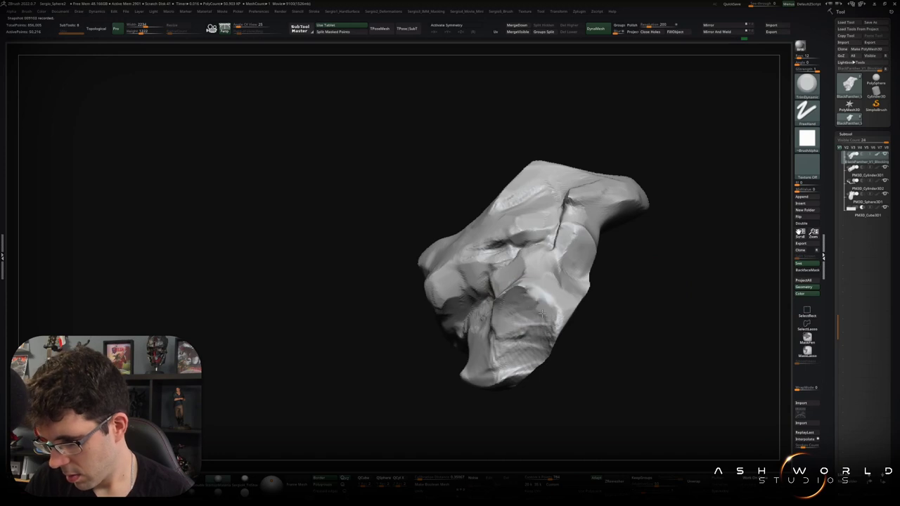
mouse_move(545, 312)
left_mouse_down()
mouse_move(521, 301)
mouse_move(506, 342)
left_mouse_up()
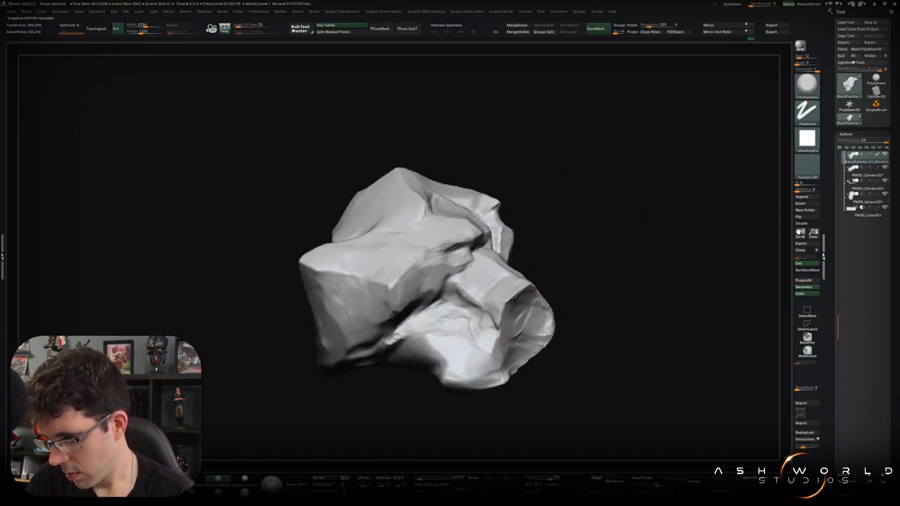
left_click_drag(511, 348, 517, 303)
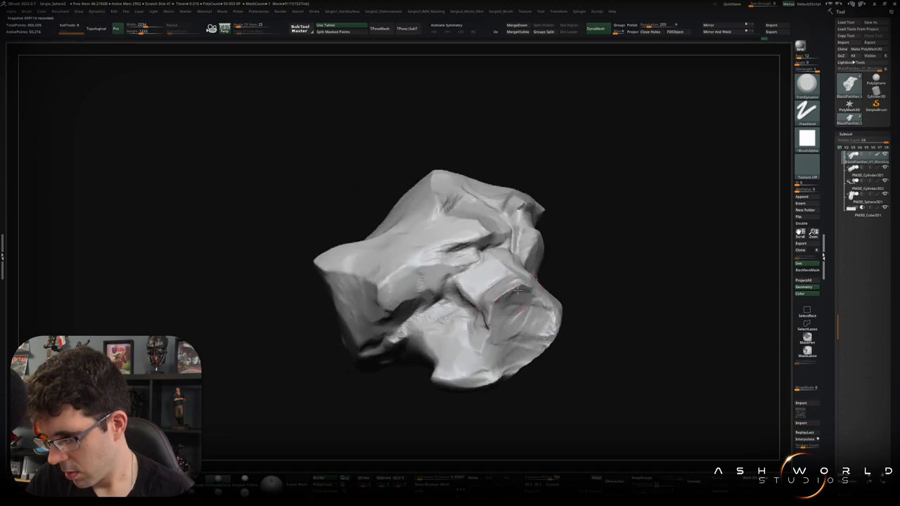
mouse_move(524, 301)
left_mouse_down()
mouse_move(523, 321)
mouse_move(532, 273)
mouse_move(517, 280)
mouse_move(525, 295)
mouse_move(547, 258)
mouse_move(543, 270)
left_mouse_up()
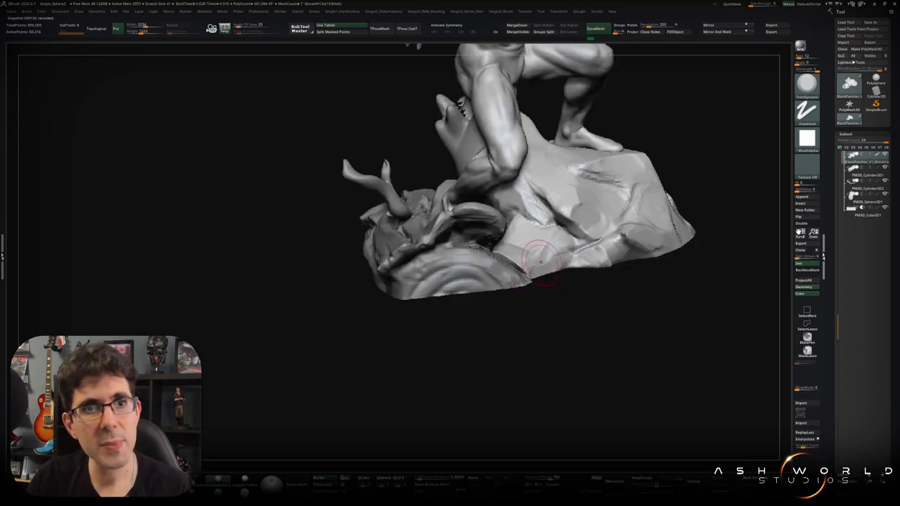
Inspect the rock base from several angles and pick the TrimDynamic brush (B-T-D)
mouse_move(550, 267)
left_mouse_down()
mouse_move(525, 288)
mouse_move(578, 232)
mouse_move(600, 283)
mouse_move(562, 302)
left_mouse_up()
right_click_drag(562, 302, 530, 326, "ctrl")
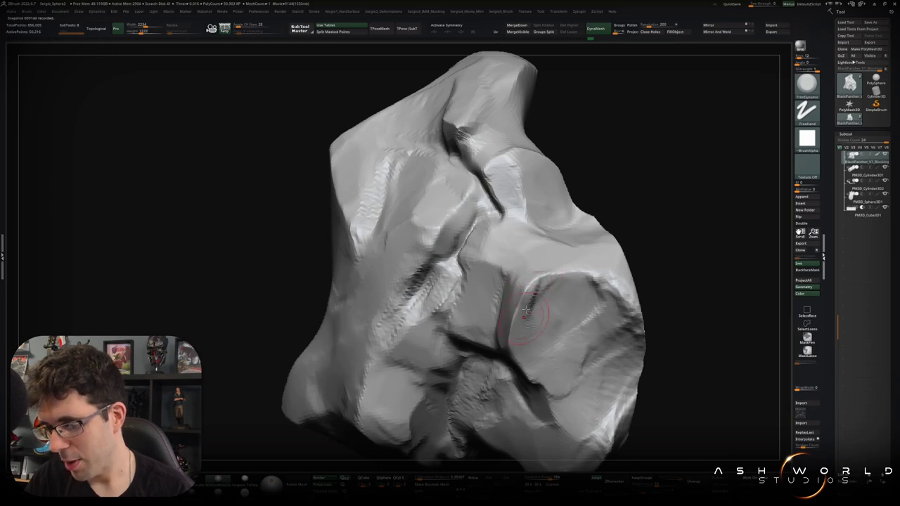
right_click_drag(519, 321, 510, 312)
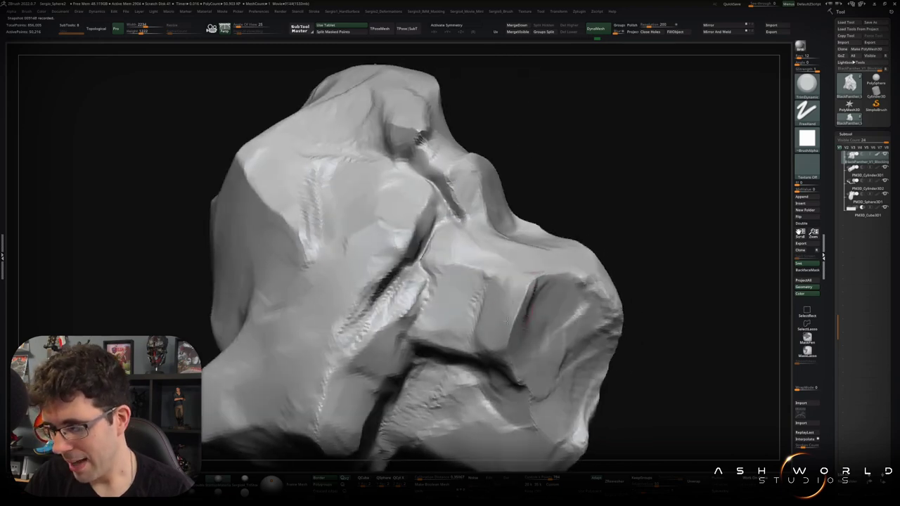
mouse_move(491, 343)
right_mouse_down("ctrl")
mouse_move(590, 249)
mouse_move(611, 261)
mouse_move(562, 310)
mouse_move(487, 307)
right_mouse_up("ctrl")
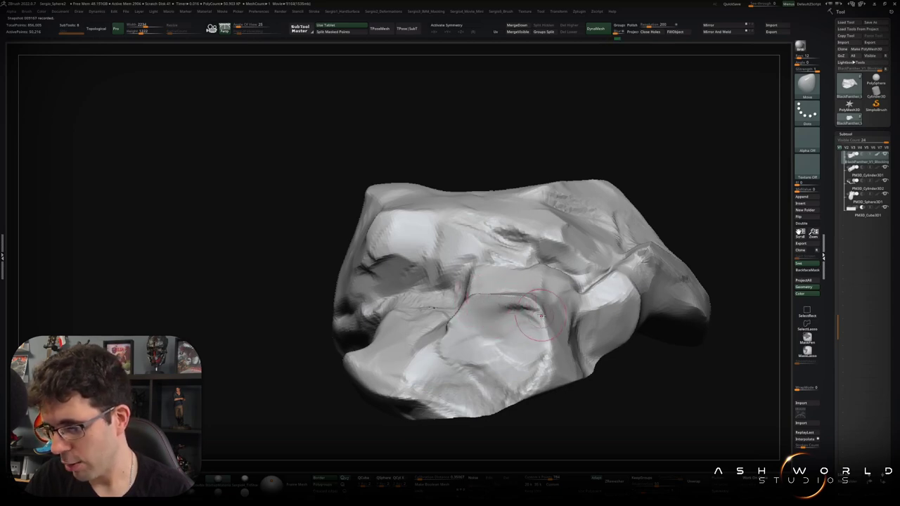
mouse_move(540, 320)
right_mouse_down()
mouse_move(555, 309)
mouse_move(545, 302)
right_mouse_up()
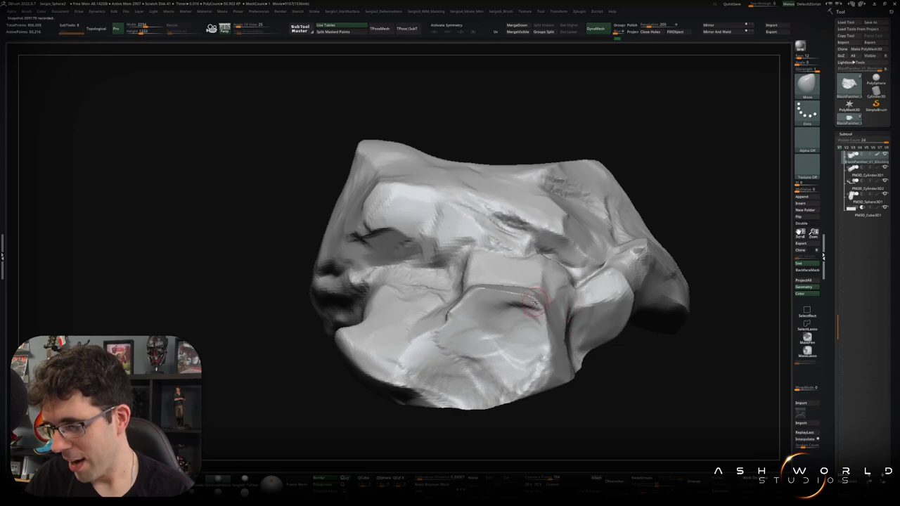
mouse_move(543, 325)
right_mouse_down()
mouse_move(548, 297)
mouse_move(530, 318)
mouse_move(522, 305)
right_mouse_up()
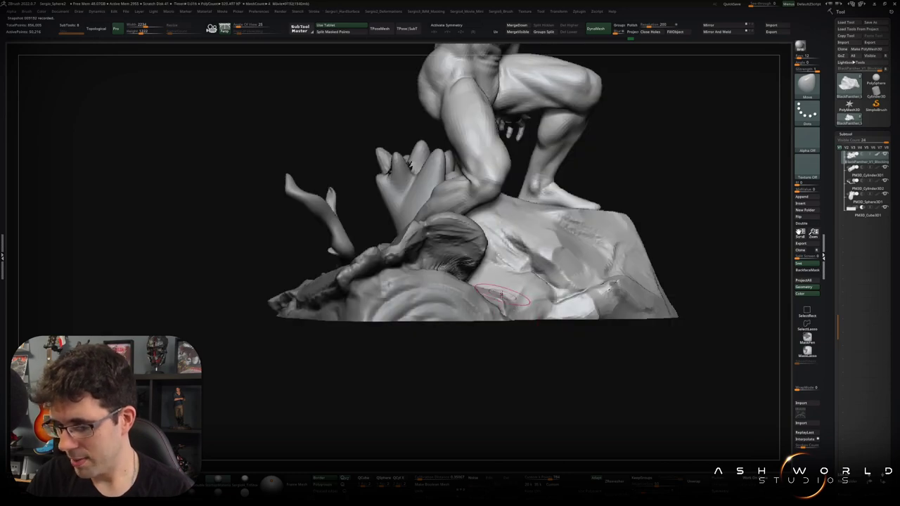
mouse_move(488, 282)
right_mouse_down()
mouse_move(504, 315)
mouse_move(509, 292)
right_mouse_up()
key("b")
key("t")
key("d")
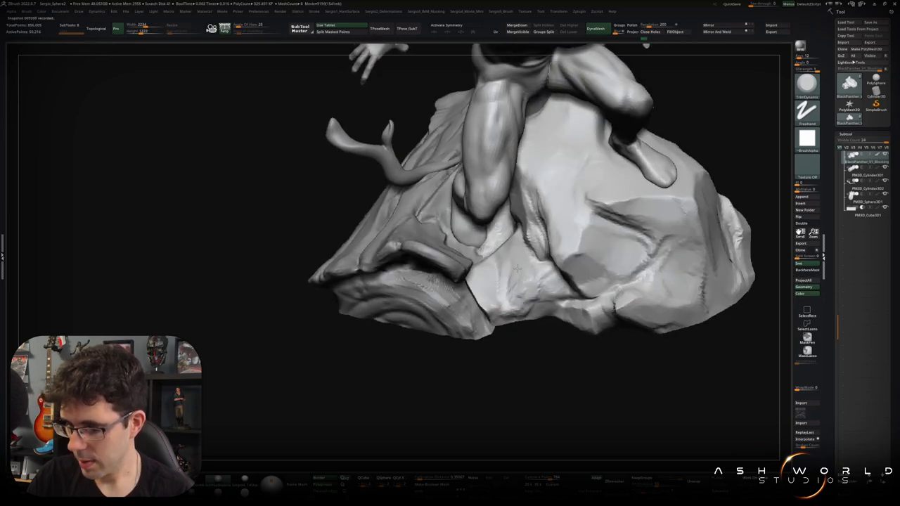
right_click_drag(529, 308, 528, 288)
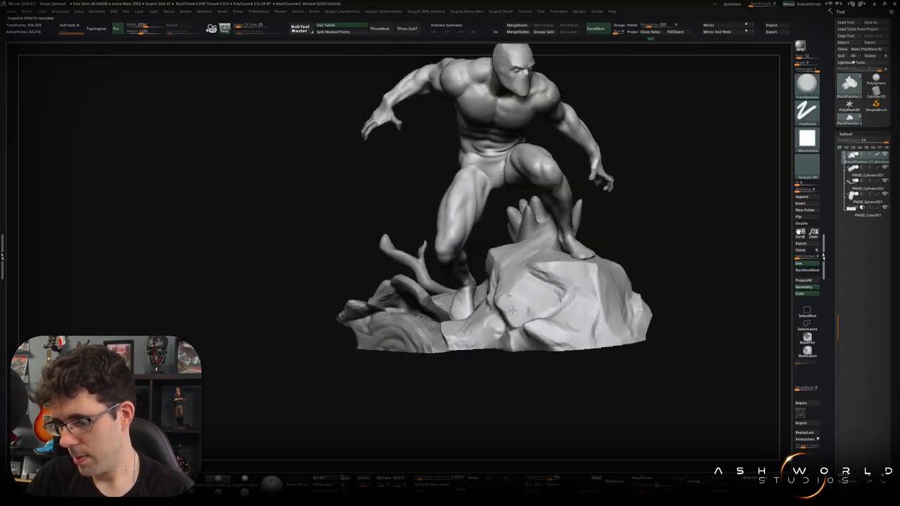
right_click_drag(511, 345, 452, 317)
Solo the rock with TrimDynamic active and check its sides, then restore the full statue
left_click(471, 323, "ctrl+shift")
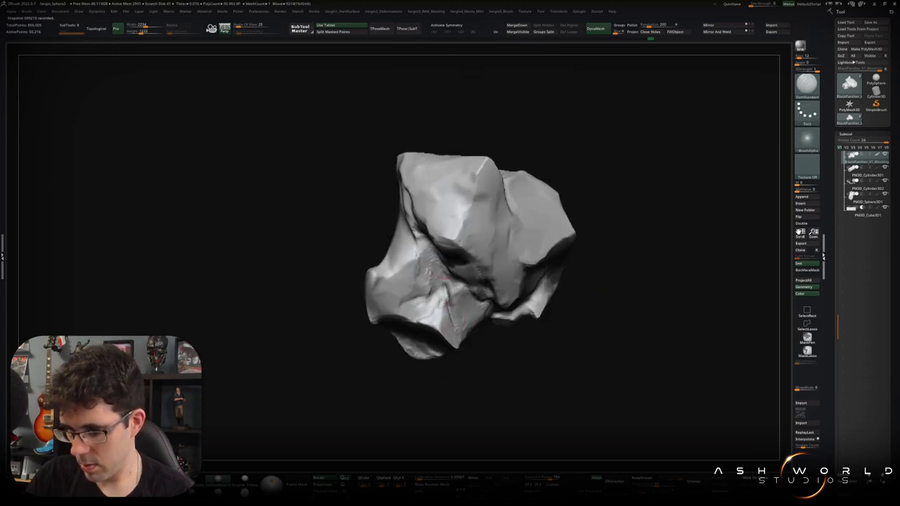
key("b")
key("t")
key("d")
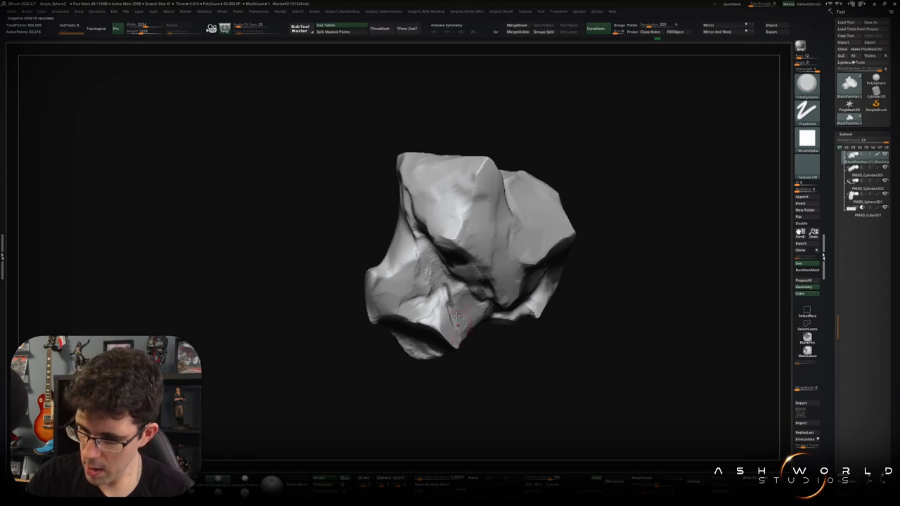
right_click_drag(467, 325, 454, 283)
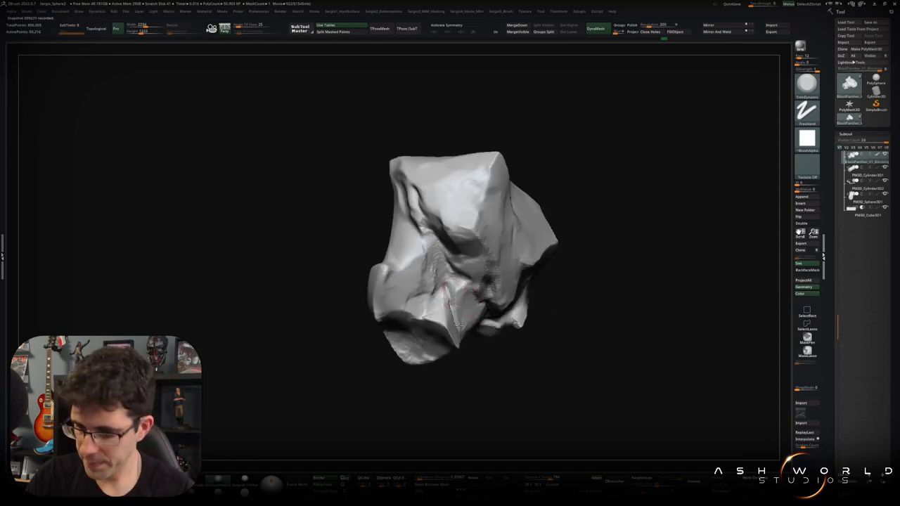
mouse_move(430, 309)
right_mouse_down()
mouse_move(464, 295)
mouse_move(475, 309)
right_mouse_up()
key("shift+ctrl+s")
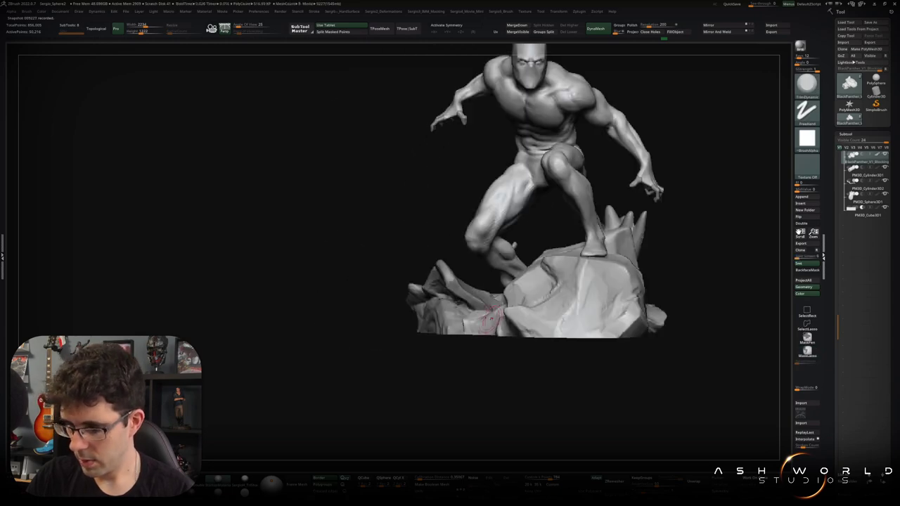
Cut scratchy crack lines into the rock face with the DamStandard brush
key("b")
key("s")
key("t")
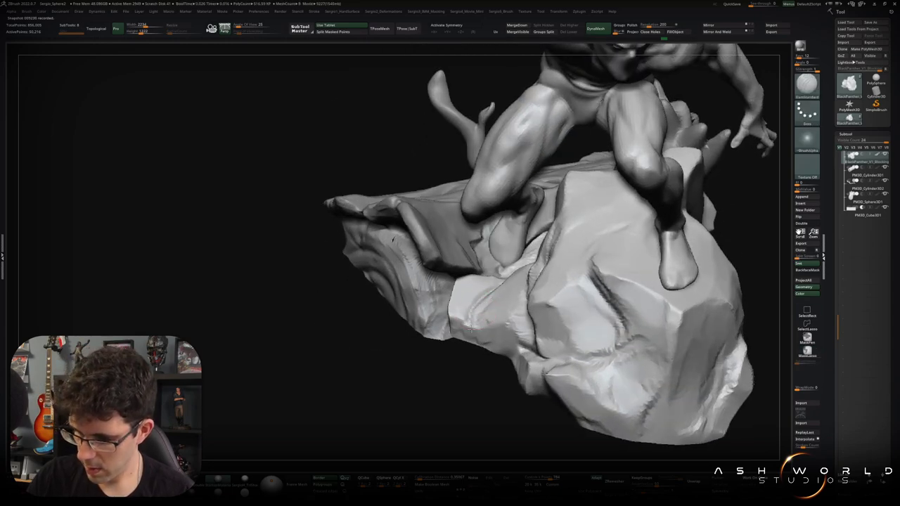
right_click_drag(475, 309, 483, 338)
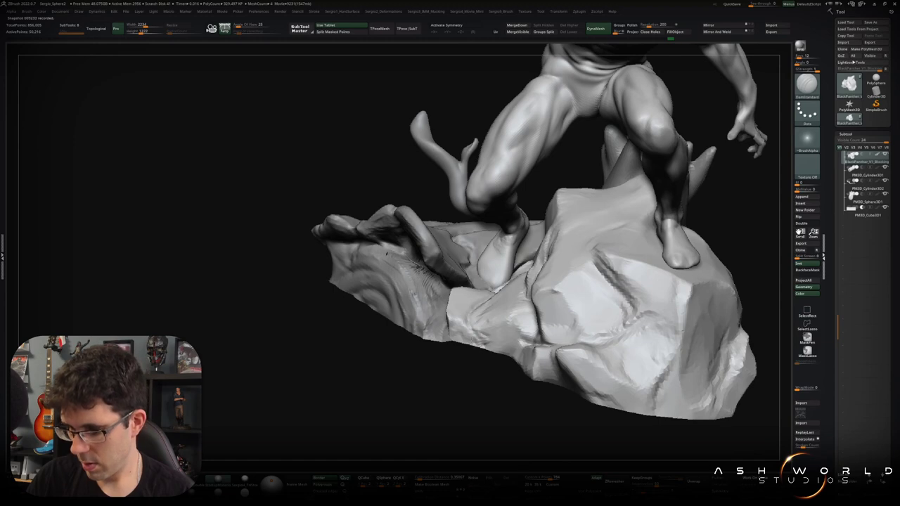
left_click_drag(484, 328, 469, 342)
With TrimDynamic selected, toggle Solo on the rock to compare it against the full statue
key("b")
key("t")
key("d")
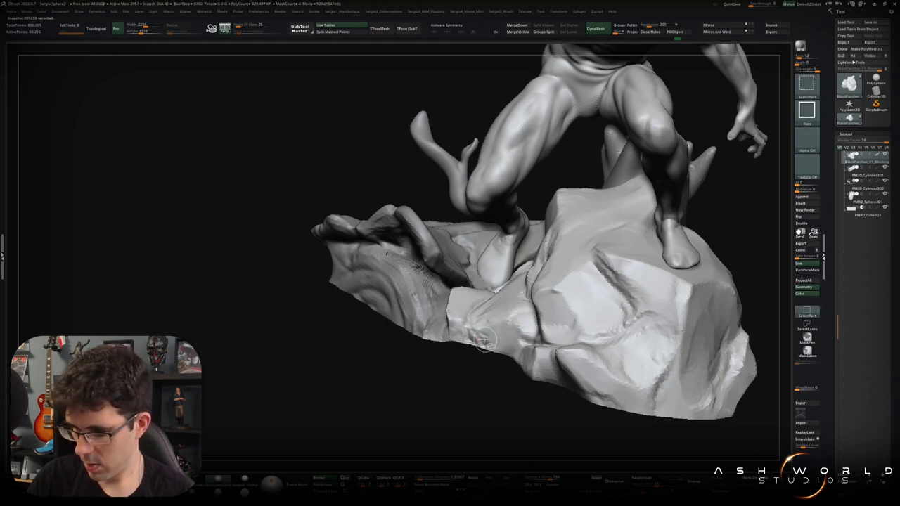
left_click(484, 341, "ctrl+shift")
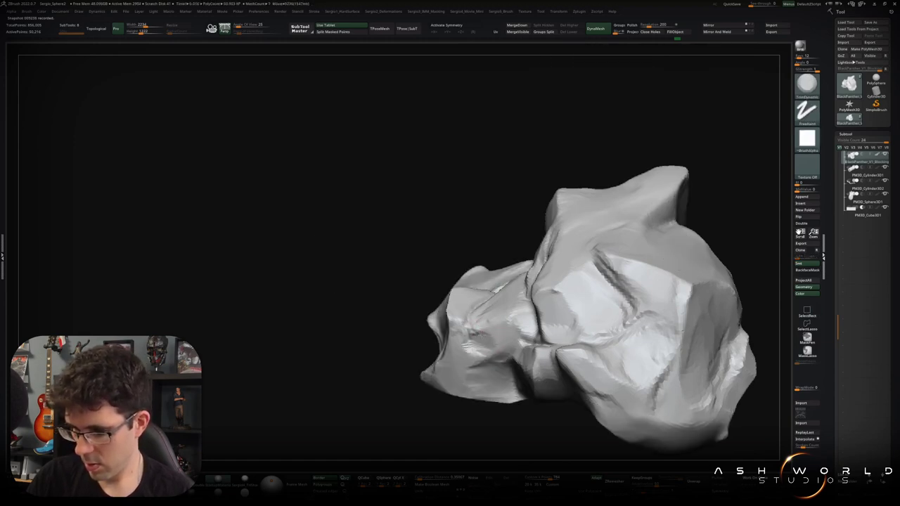
mouse_move(515, 304)
right_mouse_down()
mouse_move(351, 281)
mouse_move(477, 329)
right_mouse_up()
left_click(352, 282, "ctrl+shift")
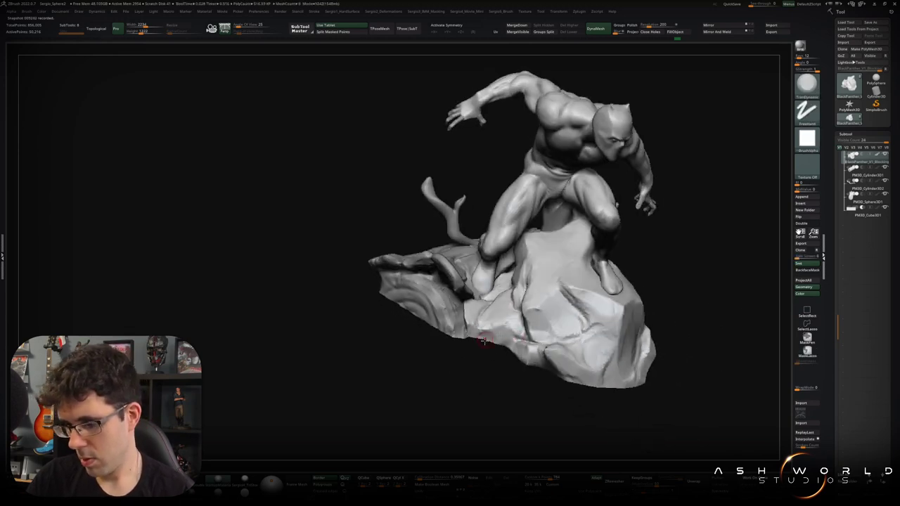
mouse_move(543, 331)
right_mouse_down()
mouse_move(543, 322)
mouse_move(506, 322)
right_mouse_up()
left_click(505, 322, "ctrl+shift")
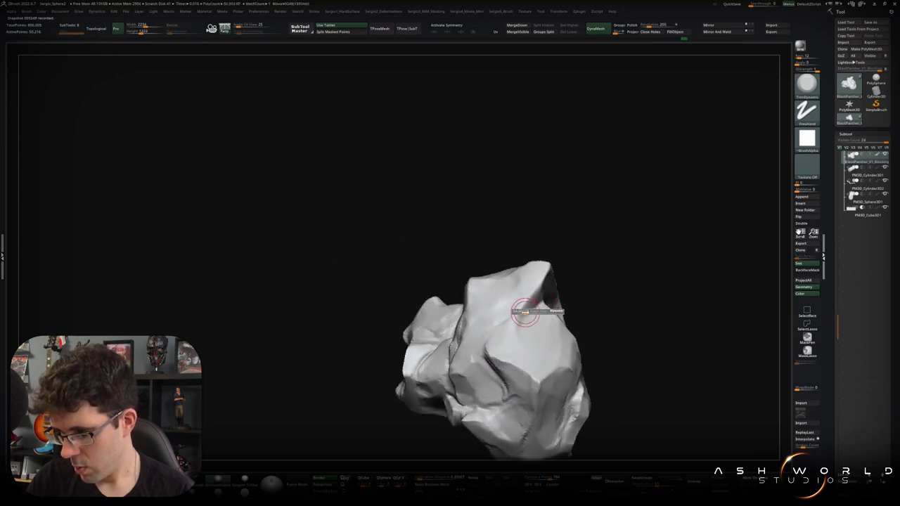
right_click_drag(515, 328, 521, 314)
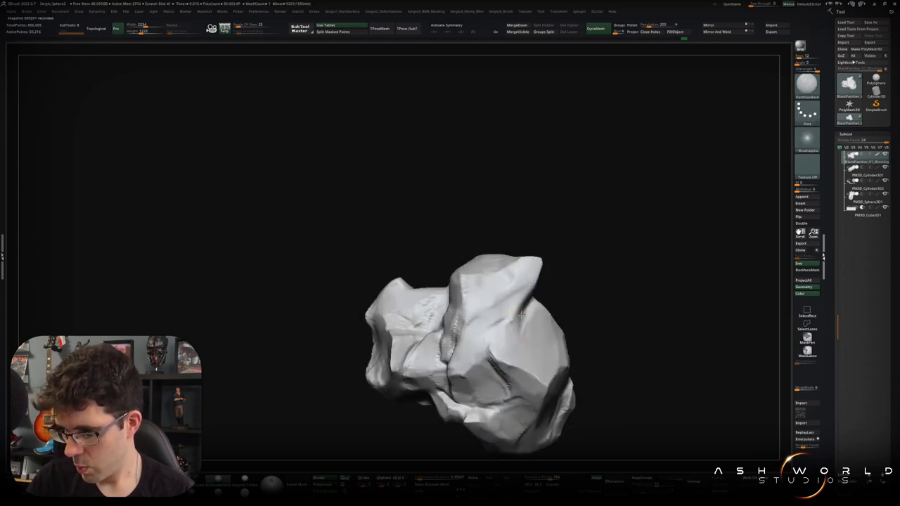
right_click_drag(494, 279, 500, 297)
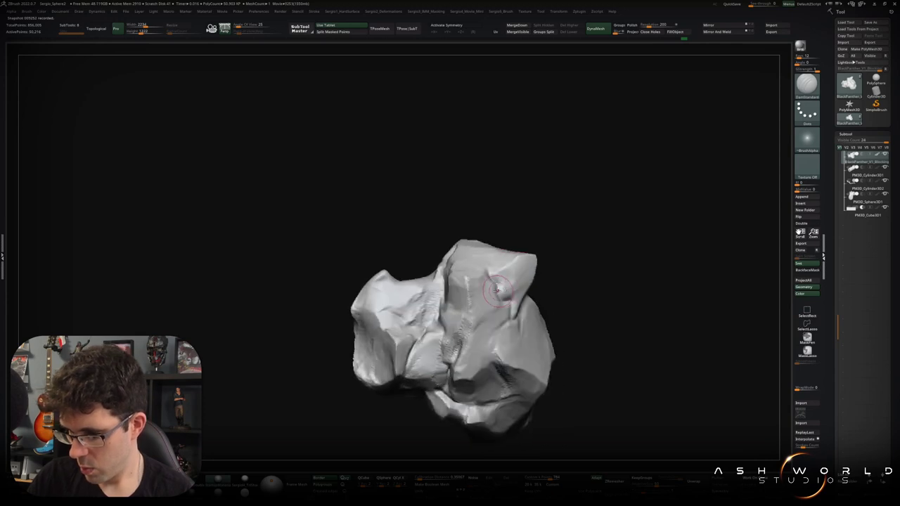
Try ClayBuildup on the rock, then return to TrimDynamic and adjust its quick brush settings
key("b")
key("c")
key("b")
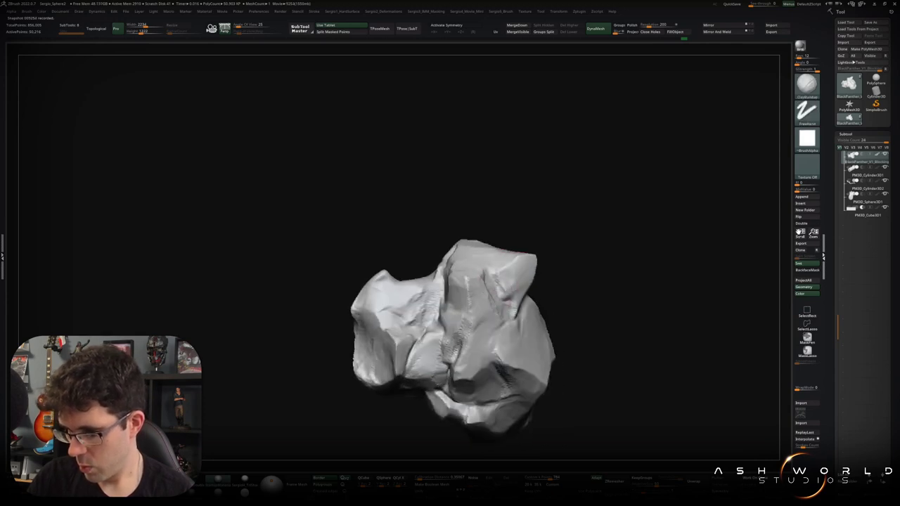
key("b")
key("t")
key("d")
key("space")
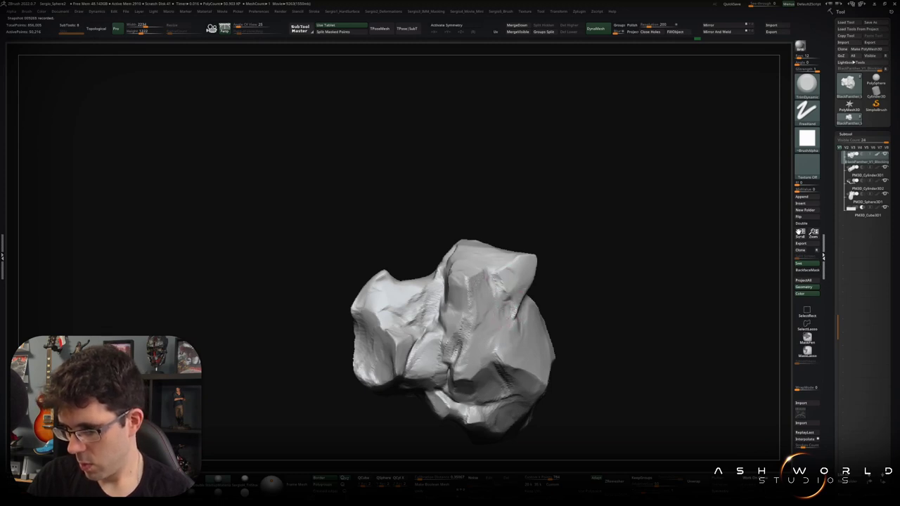
mouse_move(476, 279)
right_mouse_down()
mouse_move(484, 260)
mouse_move(493, 300)
right_mouse_up()
Switch to DamStandard and turn the rock upright to check its crease lines
key("b")
key("d")
key("s")
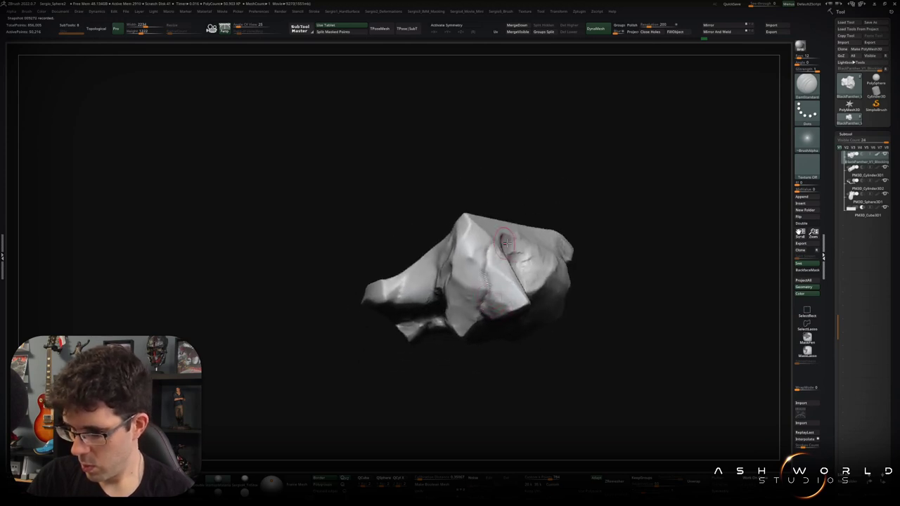
right_click_drag(502, 241, 515, 239)
right_click_drag(513, 281, 480, 253)
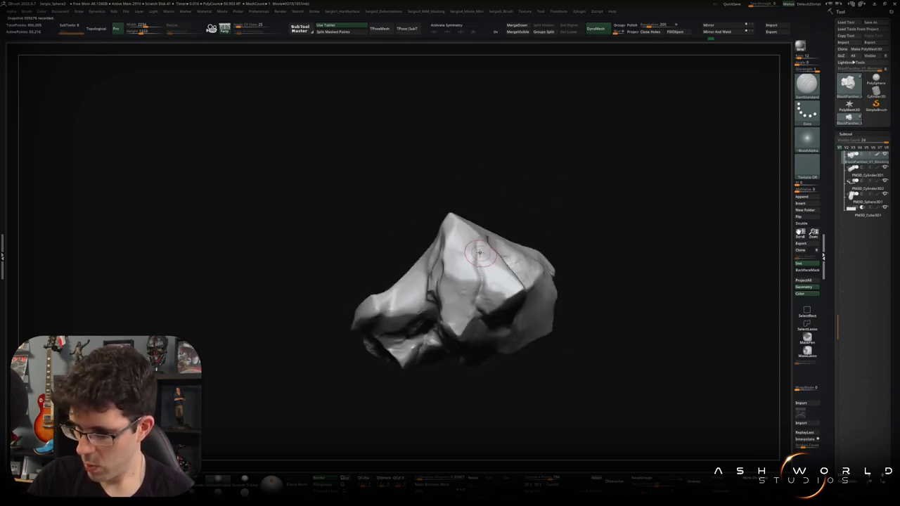
Trim further flat facets with TrimDynamic, spinning the rock to check it all round
key("b")
key("t")
key("d")
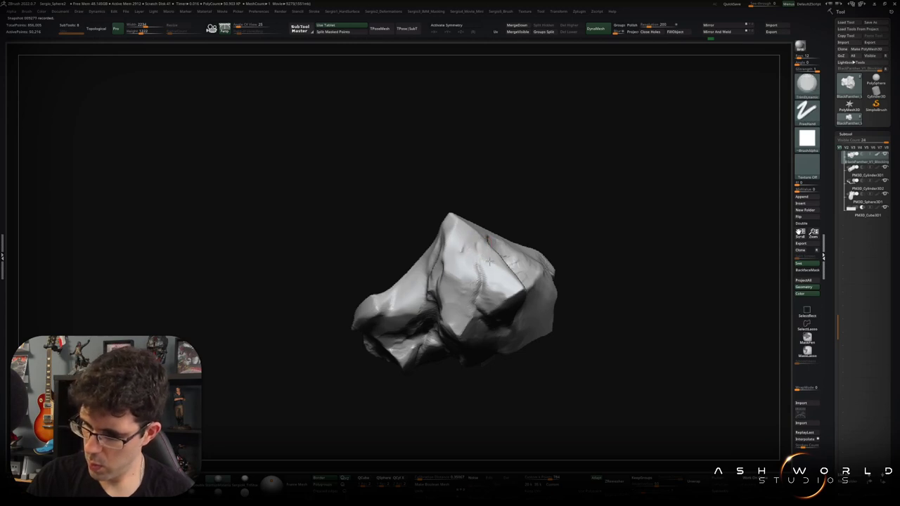
right_click_drag(487, 307, 476, 289)
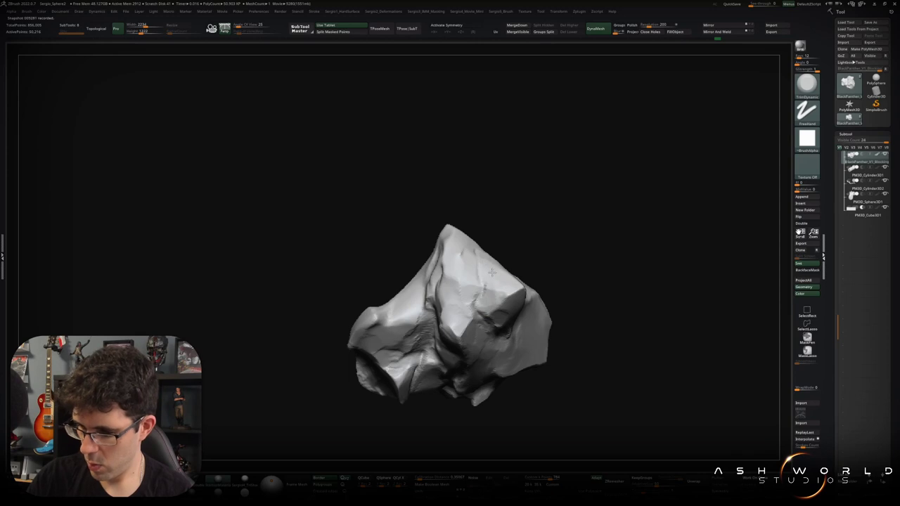
right_click_drag(491, 273, 482, 269)
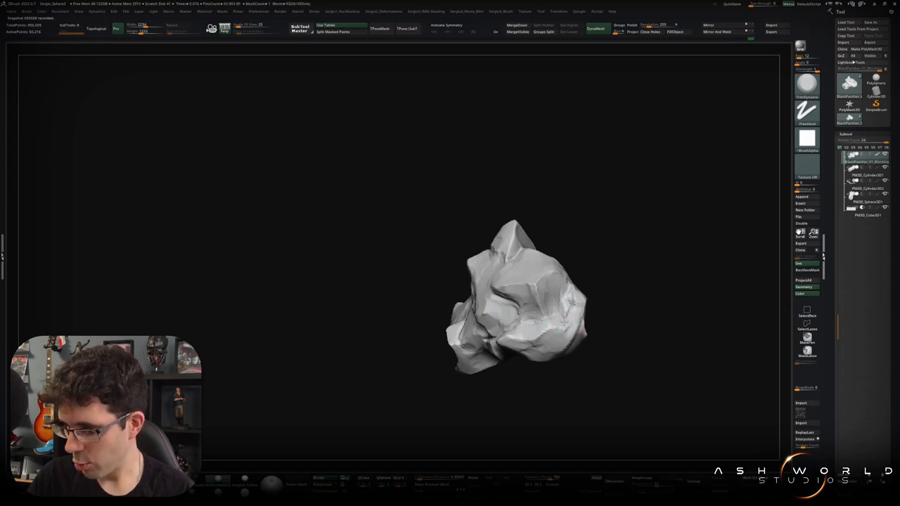
mouse_move(572, 307)
left_mouse_down()
mouse_move(602, 307)
mouse_move(554, 334)
left_mouse_up()
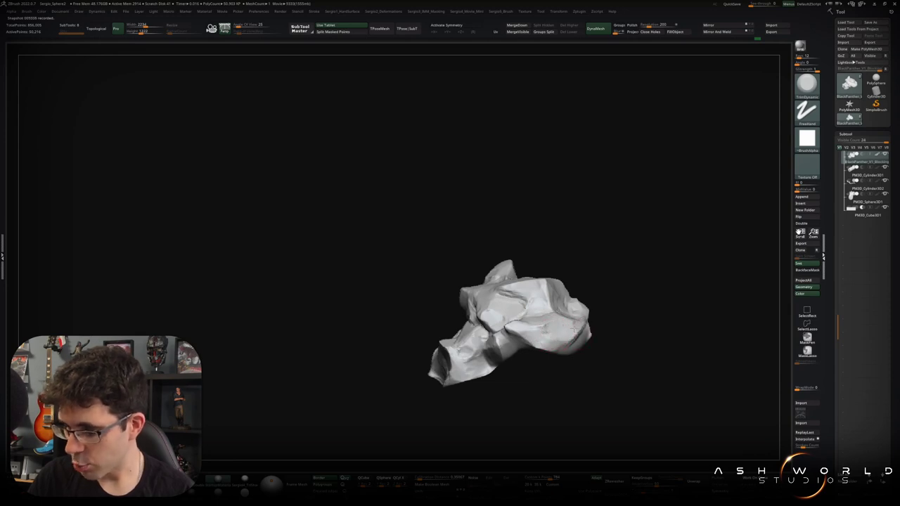
mouse_move(583, 341)
left_mouse_down()
mouse_move(573, 347)
mouse_move(605, 341)
mouse_move(548, 323)
left_mouse_up()
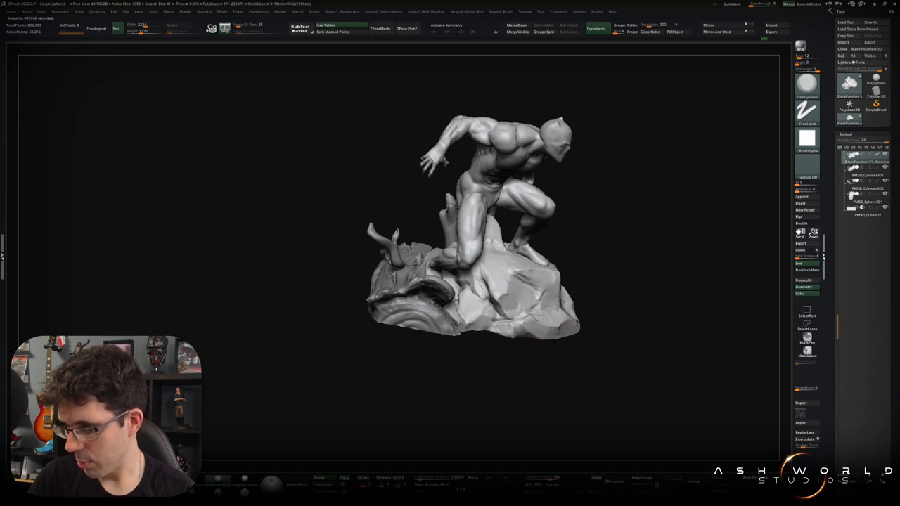
mouse_move(546, 313)
right_mouse_down()
mouse_move(532, 315)
mouse_move(587, 319)
right_mouse_up()
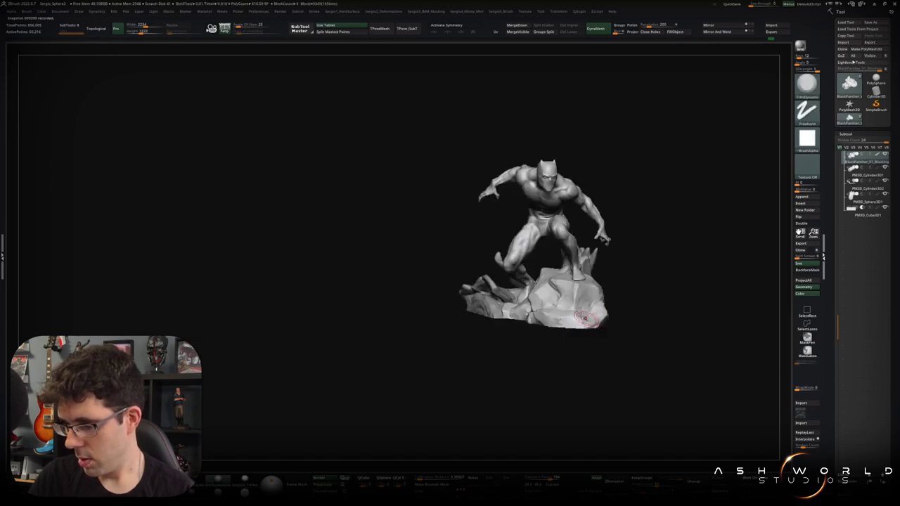
mouse_move(588, 320)
right_mouse_down()
mouse_move(602, 300)
mouse_move(578, 316)
mouse_move(597, 309)
mouse_move(606, 270)
right_mouse_up()
key("b")
key("m")
key("v")
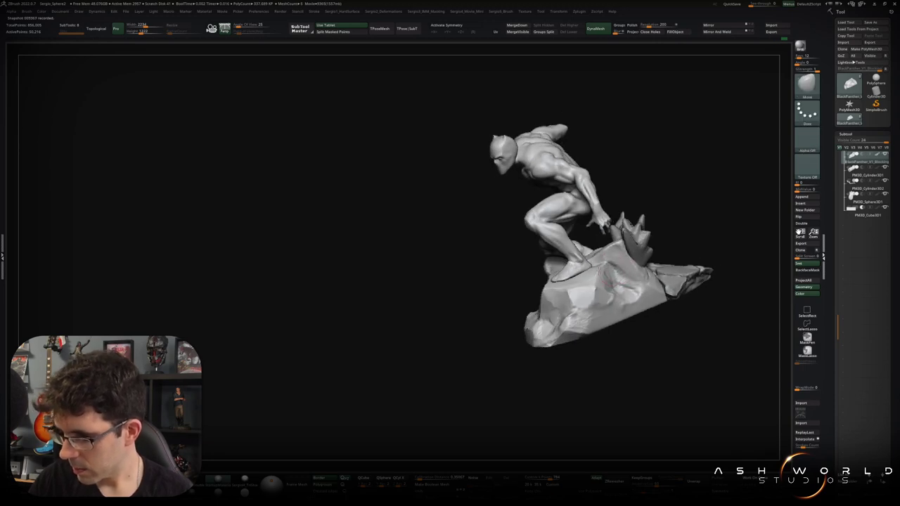
right_click_drag(599, 278, 590, 324)
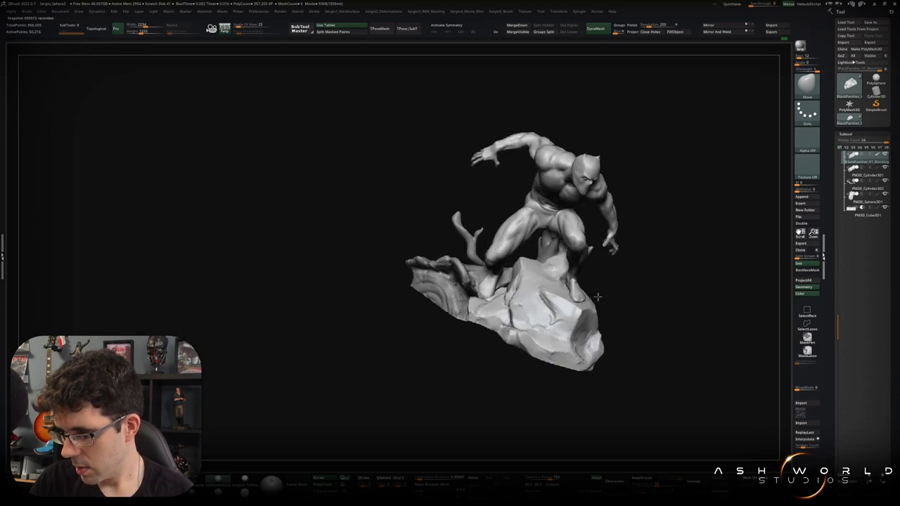
right_click_drag(591, 324, 538, 274)
key("b")
key("c")
key("b")
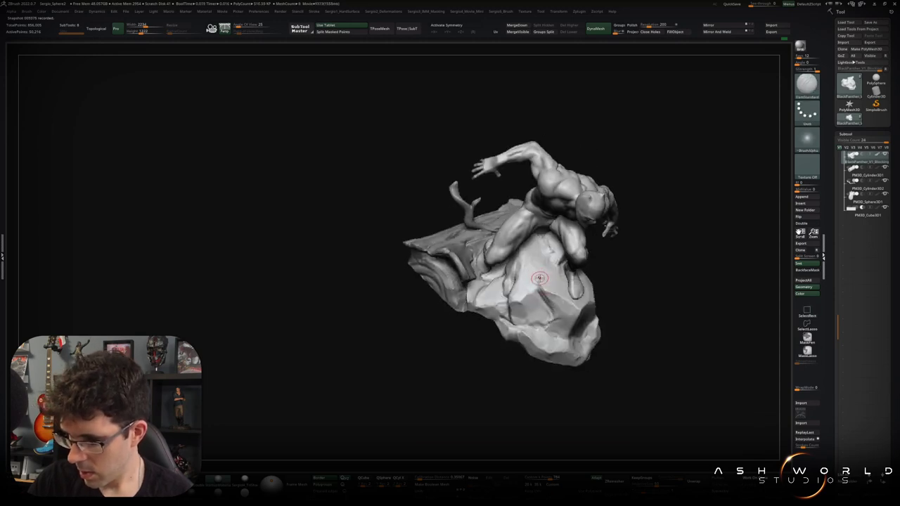
right_click_drag(539, 282, 542, 261)
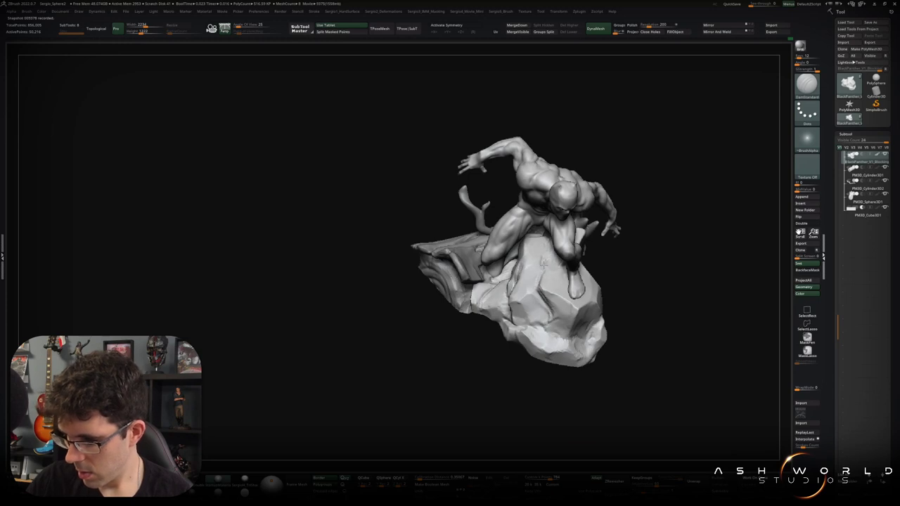
right_click_drag(543, 264, 540, 260)
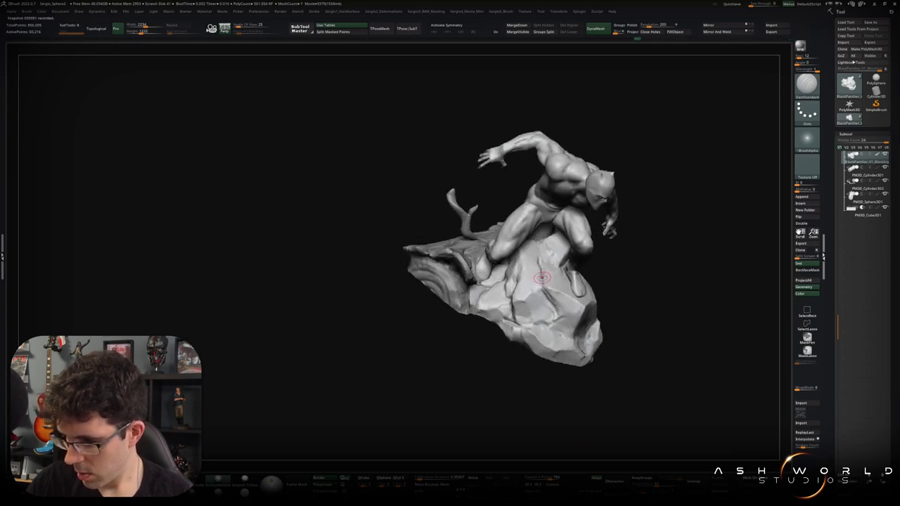
key("b")
key("c")
key("b")
key("b")
key("t")
key("d")
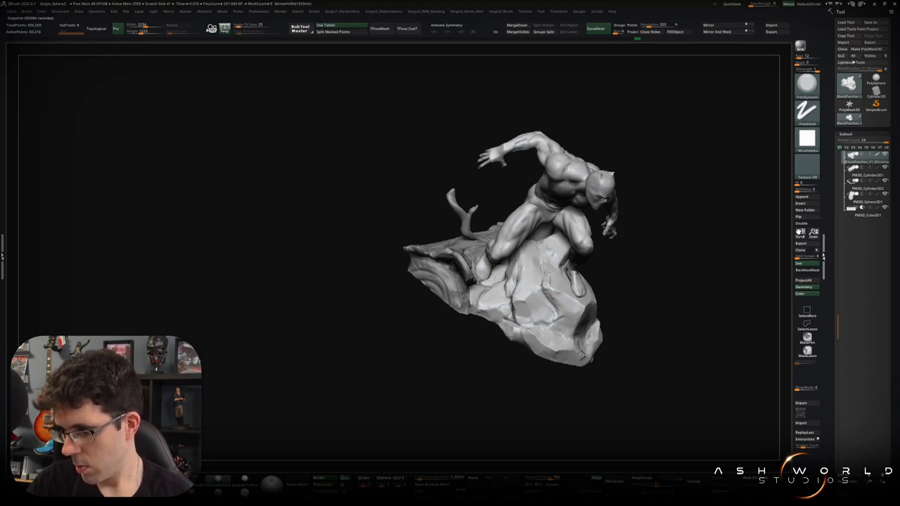
mouse_move(556, 279)
right_mouse_down()
mouse_move(577, 307)
mouse_move(550, 311)
mouse_move(600, 279)
mouse_move(637, 305)
mouse_move(618, 302)
mouse_move(539, 330)
mouse_move(595, 307)
mouse_move(594, 331)
mouse_move(468, 360)
mouse_move(457, 345)
mouse_move(470, 349)
right_mouse_up()
left_click(467, 346, "ctrl+shift")
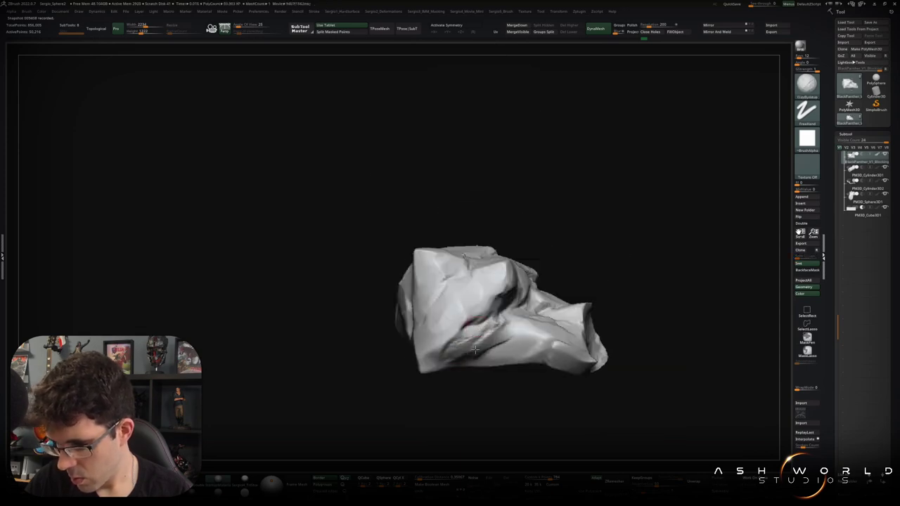
left_click(497, 346, "ctrl+shift")
mouse_move(497, 348)
right_mouse_down()
mouse_move(494, 374)
mouse_move(528, 314)
mouse_move(503, 343)
right_mouse_up()
left_click(528, 313, "ctrl+shift")
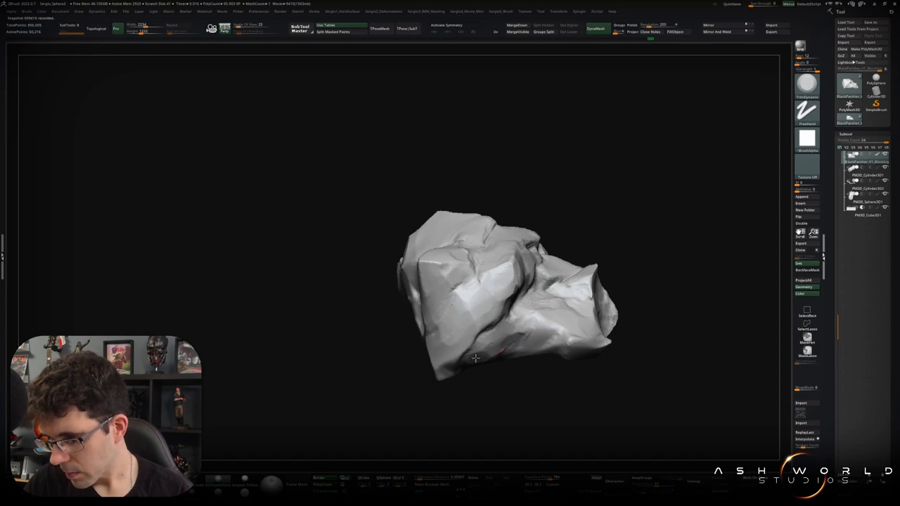
mouse_move(520, 339)
right_mouse_down()
mouse_move(532, 351)
mouse_move(528, 344)
mouse_move(502, 354)
mouse_move(513, 365)
mouse_move(594, 295)
mouse_move(570, 321)
mouse_move(613, 311)
mouse_move(514, 301)
right_mouse_up()
left_click(532, 352, "ctrl+shift")
key("b")
key("m")
key("v")
key("b")
key("c")
key("b")
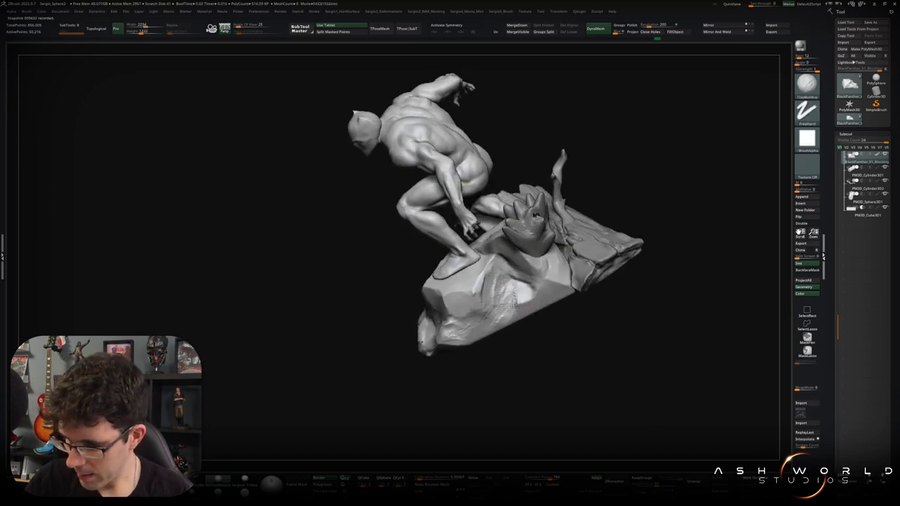
Plane the rock front below the knee flat with the TrimDynamic brush
mouse_move(484, 326)
right_mouse_down()
mouse_move(474, 325)
mouse_move(483, 324)
right_mouse_up()
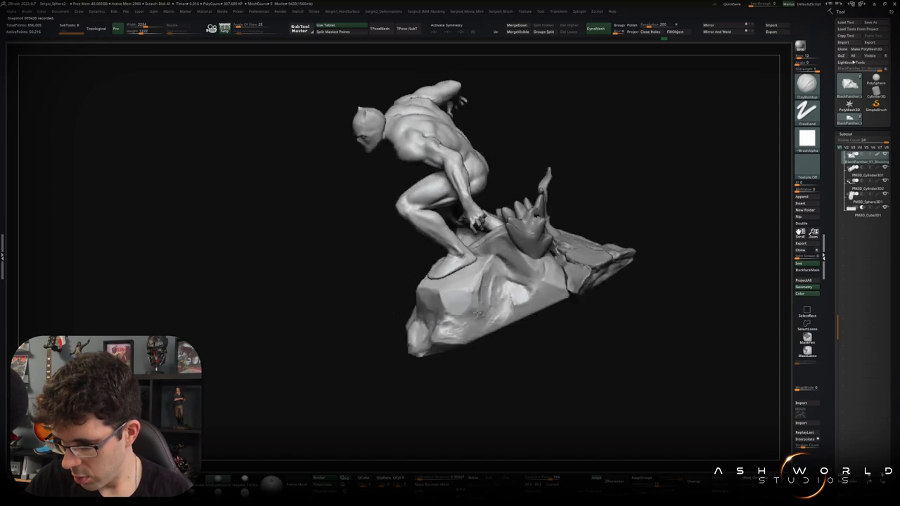
key("b")
key("t")
key("d")
left_click_drag(464, 304, 470, 324)
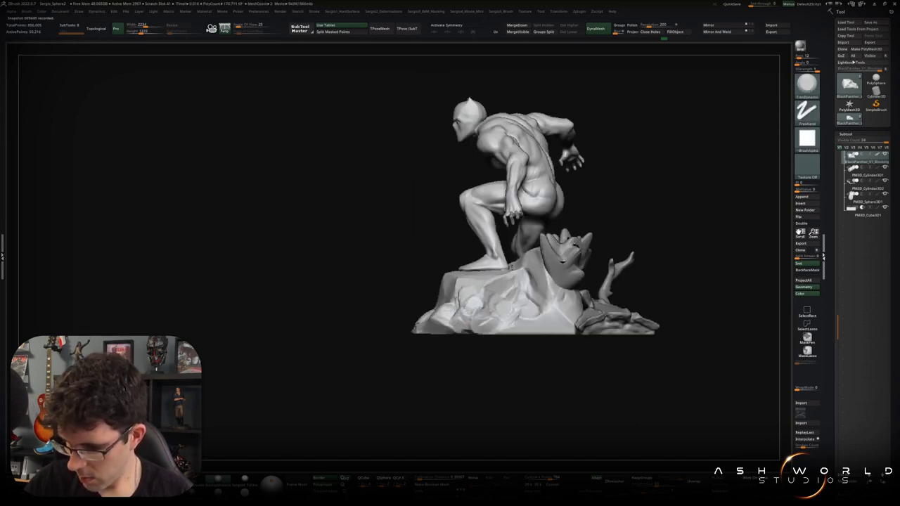
Trim a little more rock surface, then orbit to view the statue from behind
right_click_drag(488, 320, 467, 306)
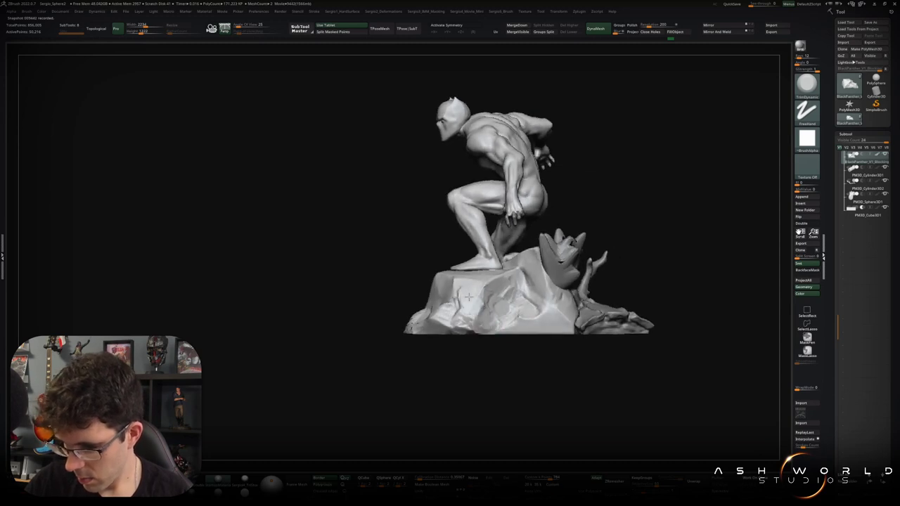
mouse_move(521, 320)
right_mouse_down()
mouse_move(507, 313)
mouse_move(520, 317)
right_mouse_up()
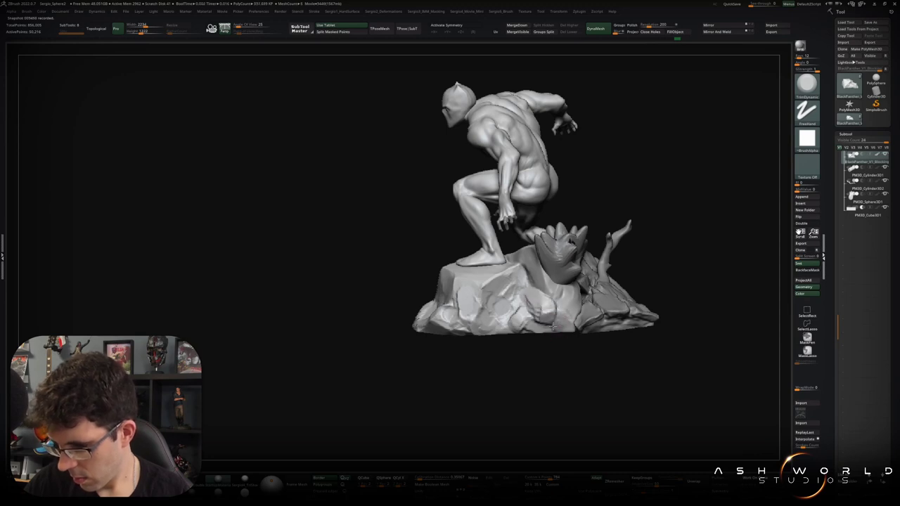
left_click_drag(562, 322, 553, 309)
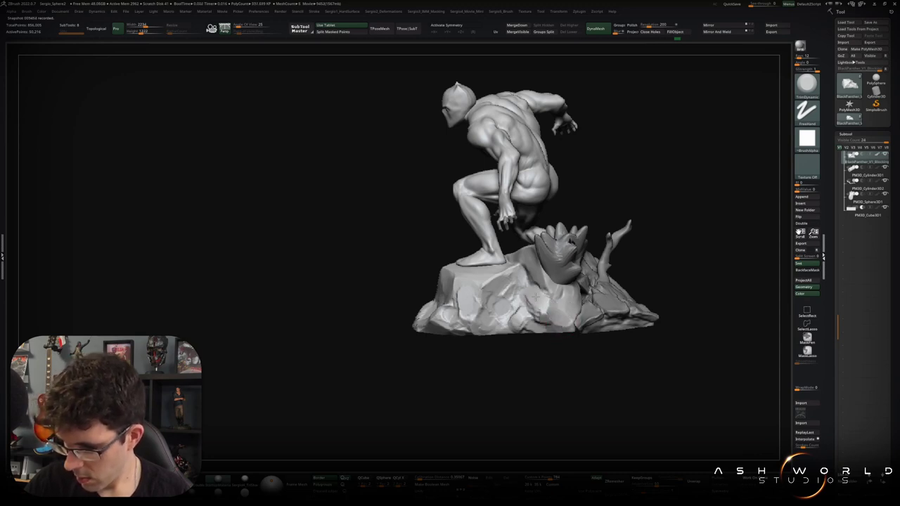
right_click_drag(528, 299, 549, 320)
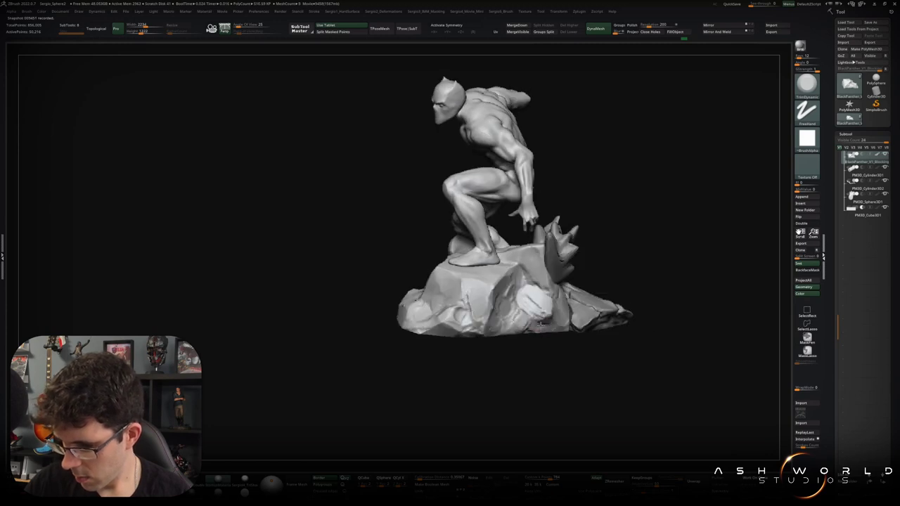
mouse_move(535, 312)
right_mouse_down()
mouse_move(590, 283)
mouse_move(597, 310)
mouse_move(604, 295)
right_mouse_up()
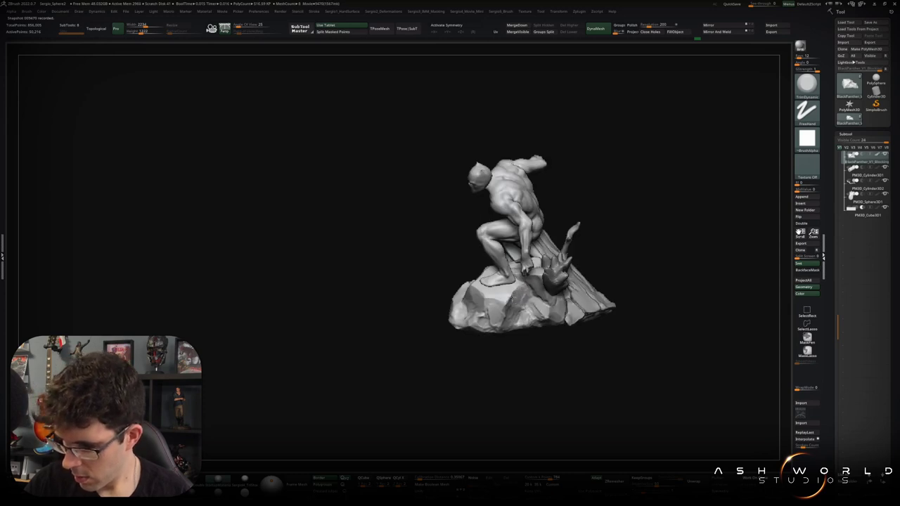
right_click_drag(555, 279, 530, 320)
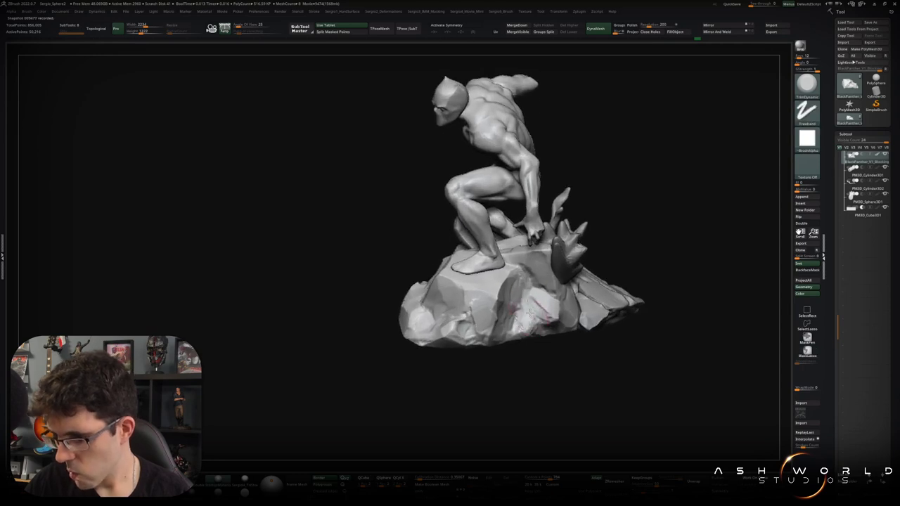
mouse_move(532, 301)
right_mouse_down()
mouse_move(504, 306)
mouse_move(604, 298)
mouse_move(630, 271)
mouse_move(639, 279)
mouse_move(615, 303)
mouse_move(634, 316)
mouse_move(552, 303)
mouse_move(550, 376)
mouse_move(550, 325)
mouse_move(567, 291)
mouse_move(546, 351)
mouse_move(572, 295)
mouse_move(566, 279)
right_mouse_up()
Adjust the foot with the Transpose gizmo, then unhide the rock base
right_click_drag(618, 255, 591, 267)
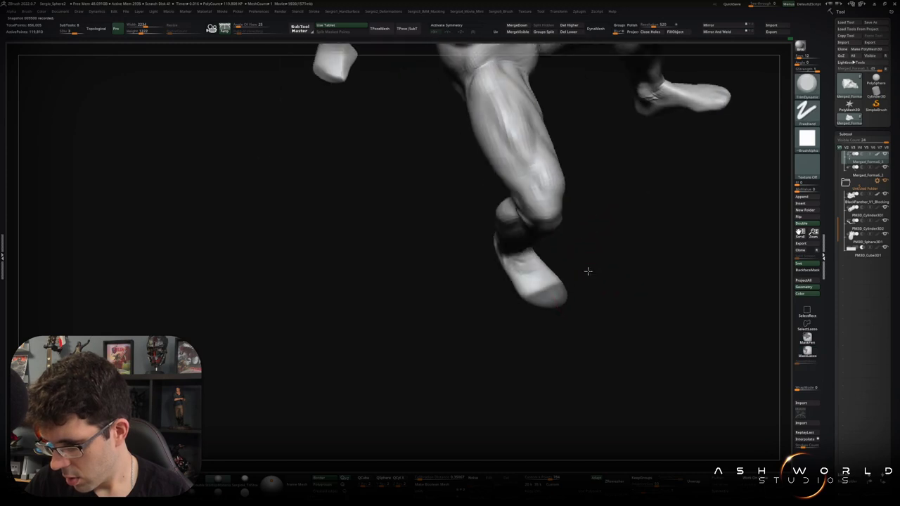
mouse_move(564, 304)
right_mouse_down()
mouse_move(592, 304)
mouse_move(575, 292)
right_mouse_up()
key("w")
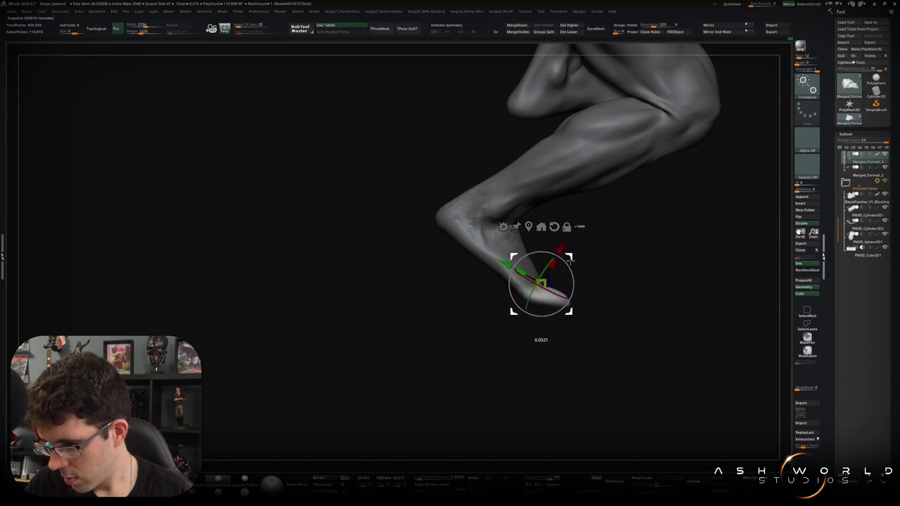
mouse_move(592, 278)
right_mouse_down()
mouse_move(597, 295)
mouse_move(568, 330)
mouse_move(588, 316)
mouse_move(558, 305)
mouse_move(539, 313)
mouse_move(536, 288)
mouse_move(564, 274)
right_mouse_up()
key("q")
left_click(588, 303, "ctrl+shift")
Reshape the toe of the foot, checking the calf and legs from several angles
mouse_move(520, 295)
right_mouse_down()
mouse_move(558, 258)
mouse_move(546, 262)
right_mouse_up()
mouse_move(552, 299)
right_mouse_down()
mouse_move(546, 289)
mouse_move(555, 291)
mouse_move(541, 290)
right_mouse_up()
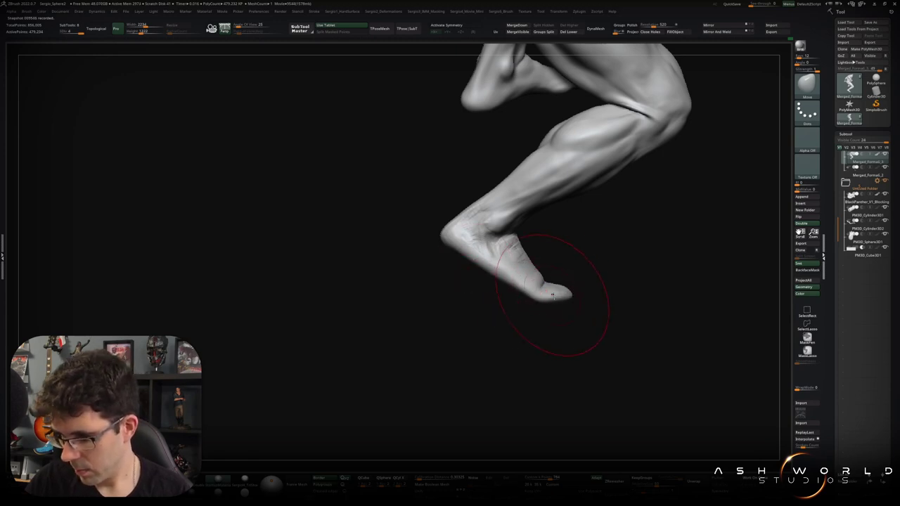
mouse_move(559, 298)
right_mouse_down()
mouse_move(608, 288)
mouse_move(612, 298)
mouse_move(567, 301)
right_mouse_up()
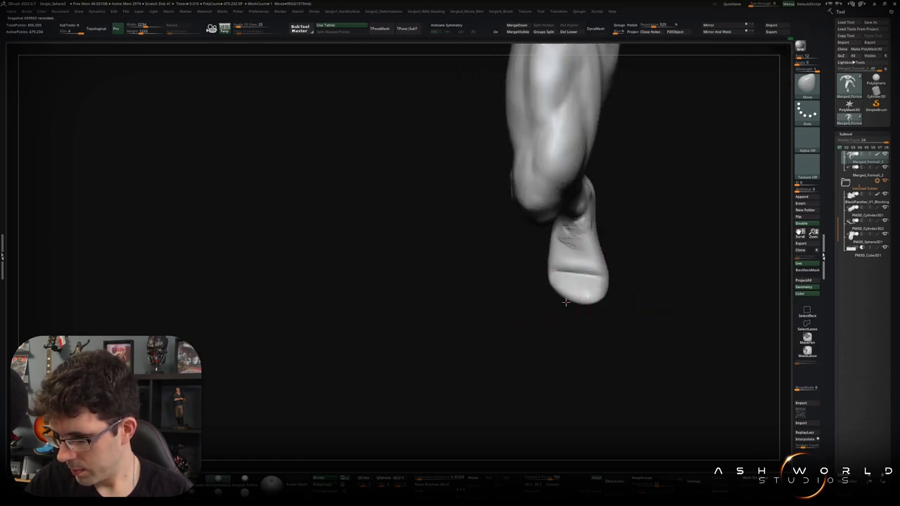
mouse_move(608, 272)
right_mouse_down()
mouse_move(623, 256)
mouse_move(598, 245)
mouse_move(618, 246)
mouse_move(563, 248)
mouse_move(624, 212)
right_mouse_up()
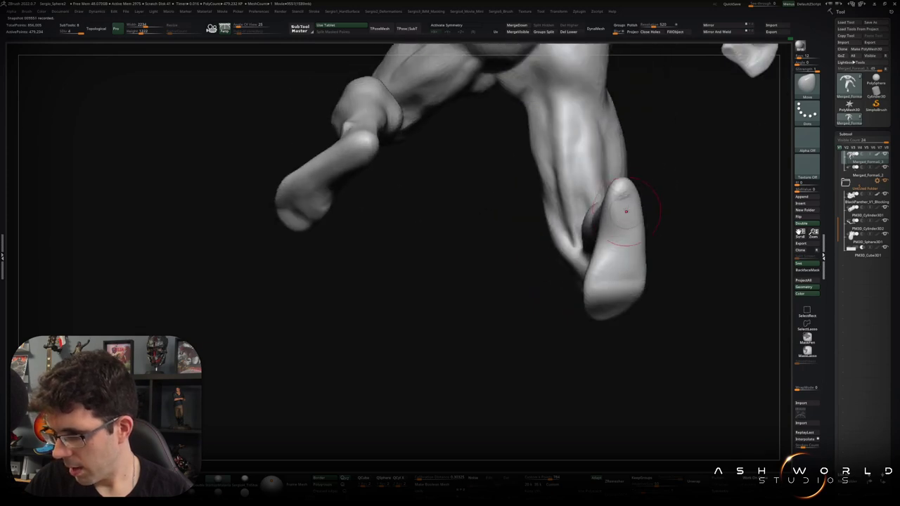
left_click_drag(619, 185, 623, 203)
mouse_move(625, 186)
right_mouse_down()
mouse_move(618, 237)
mouse_move(642, 272)
mouse_move(496, 367)
mouse_move(529, 327)
mouse_move(530, 305)
mouse_move(524, 328)
mouse_move(594, 343)
mouse_move(612, 297)
right_mouse_up()
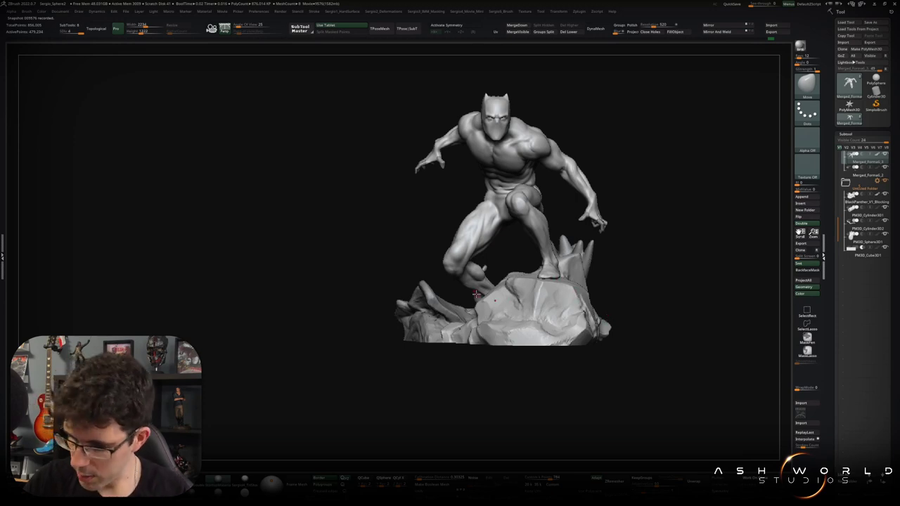
Solo the thin curved branch and hide part of it, restoring the statue
left_click(498, 284, "ctrl+shift")
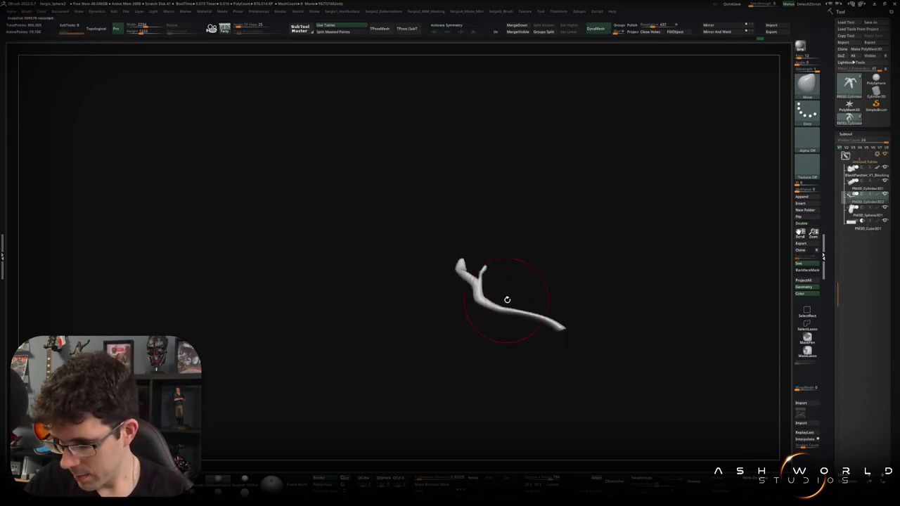
right_click_drag(506, 301, 541, 305)
left_click_drag(520, 278, 603, 340, "ctrl+shift")
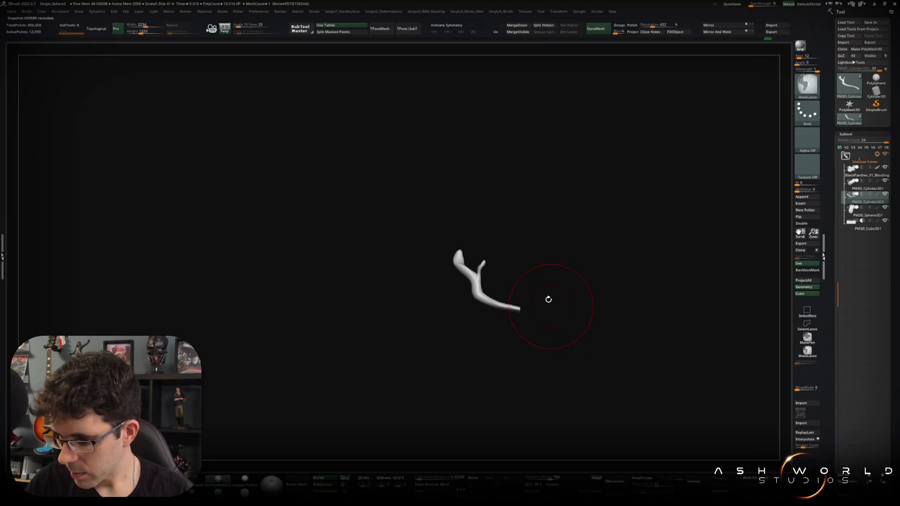
left_click(596, 287, "ctrl+shift")
mouse_move(514, 331)
right_mouse_down()
mouse_move(519, 312)
mouse_move(549, 302)
right_mouse_up()
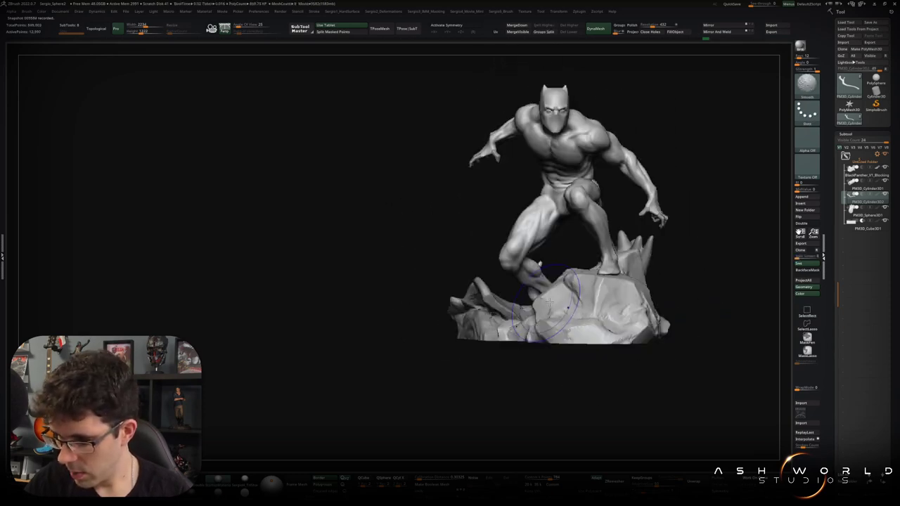
Nudge the branch up and right with Transpose and Move, then bring up the Append mesh list
key("w")
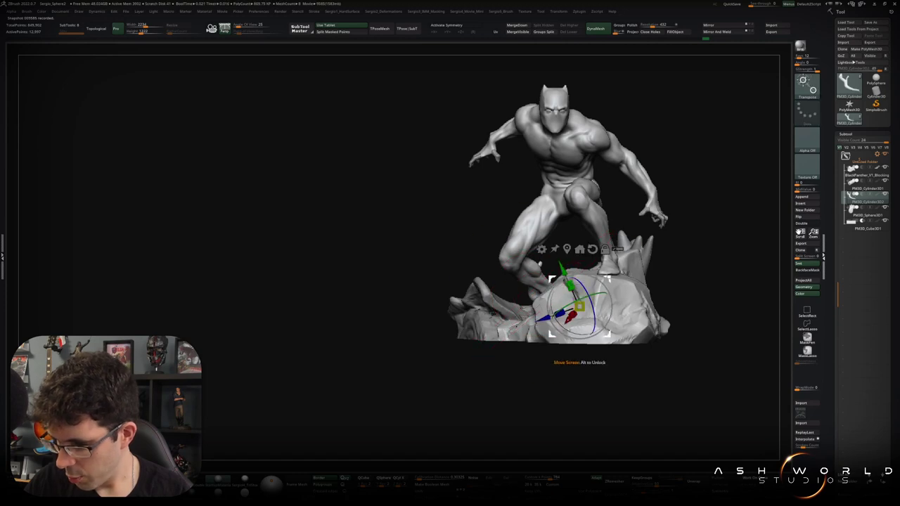
left_click_drag(578, 305, 574, 305)
left_click_drag(574, 360, 643, 297)
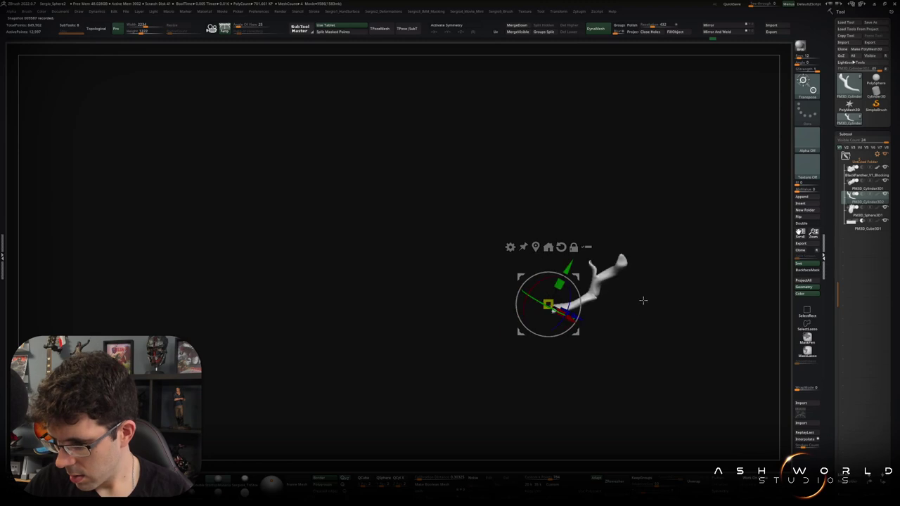
key("q")
left_click_drag(629, 373, 633, 416)
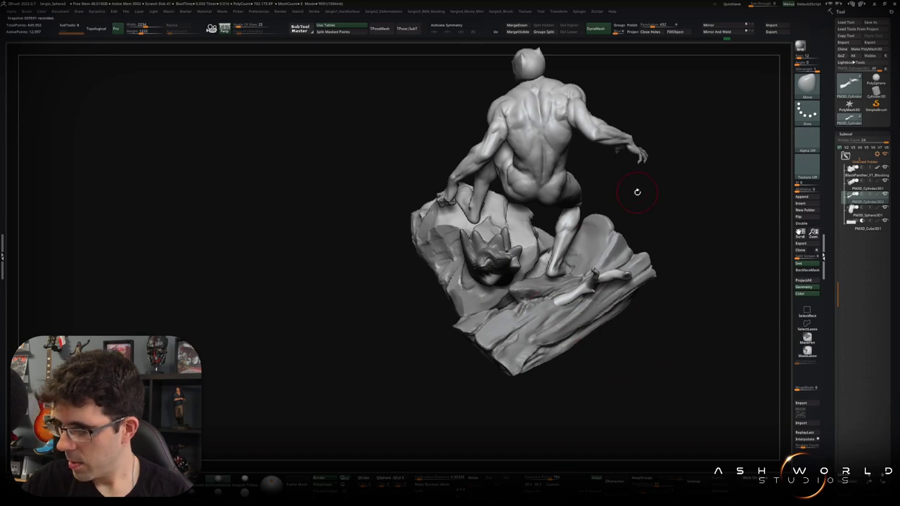
mouse_move(649, 325)
left_mouse_down()
mouse_move(626, 303)
mouse_move(492, 310)
left_mouse_up()
mouse_move(597, 332)
left_mouse_down("alt")
mouse_move(619, 352)
mouse_move(588, 326)
left_mouse_up("alt")
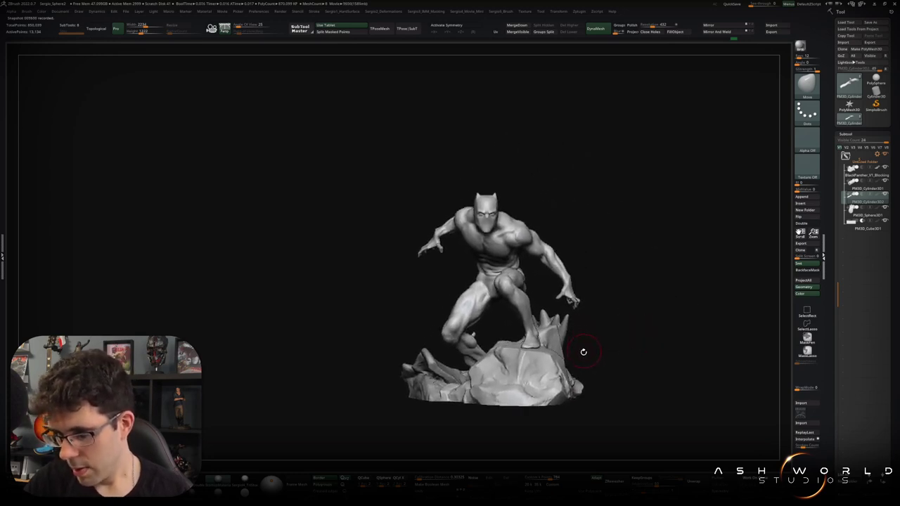
left_click_drag(598, 339, 600, 346)
mouse_move(499, 317)
left_mouse_down()
mouse_move(675, 341)
mouse_move(637, 321)
left_mouse_up()
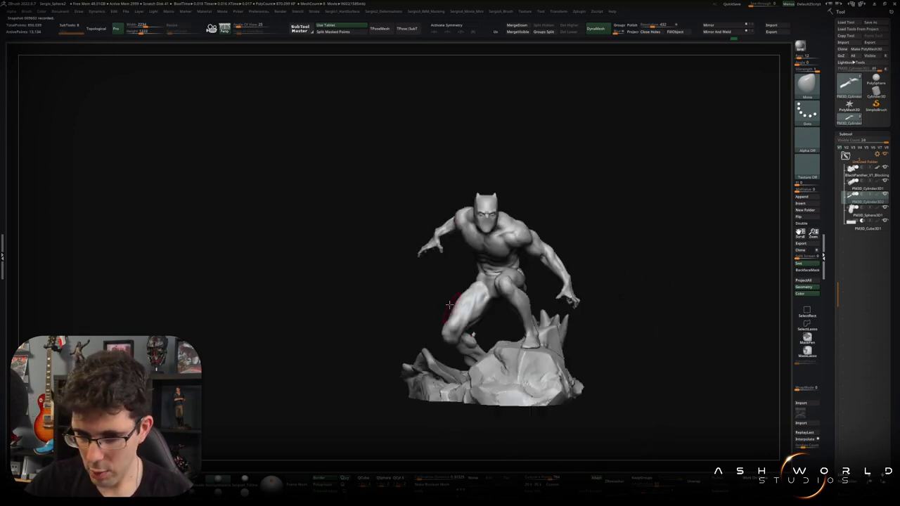
left_click_drag(612, 324, 626, 317)
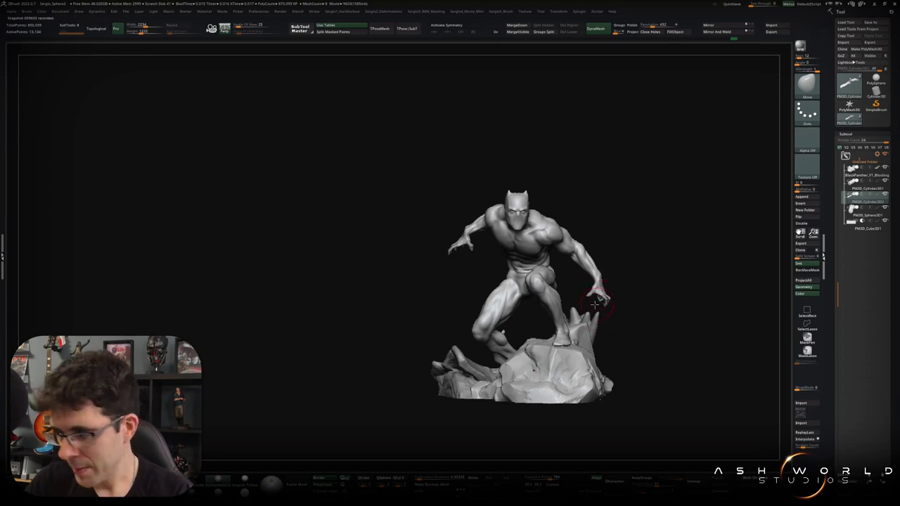
left_click(803, 197)
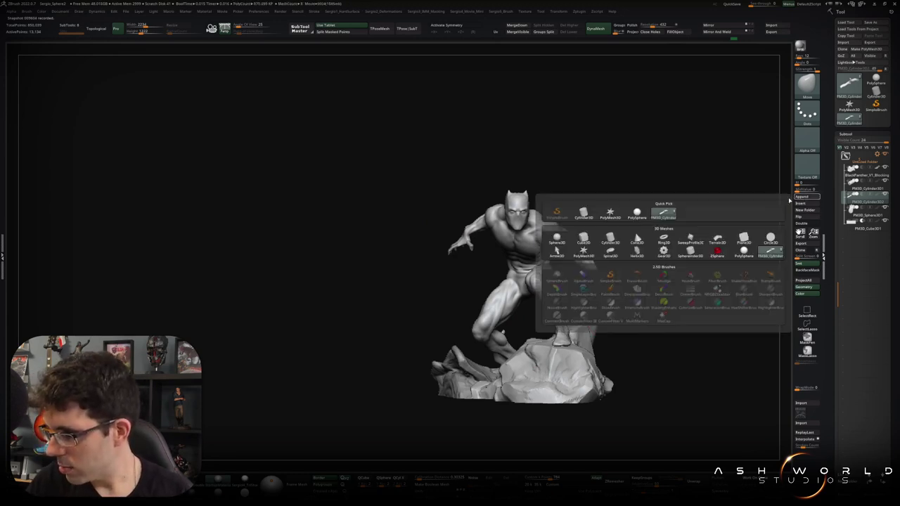
left_click(625, 240)
key("w")
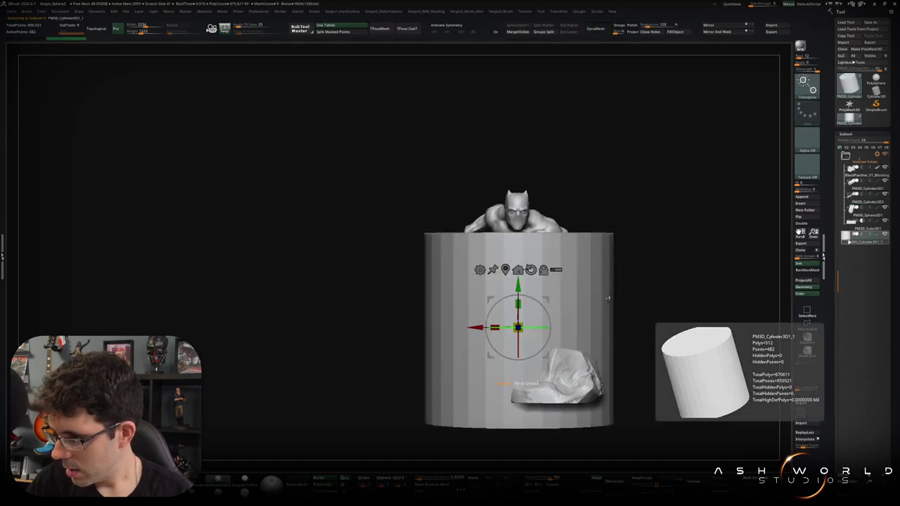
left_click_drag(851, 242, 852, 224)
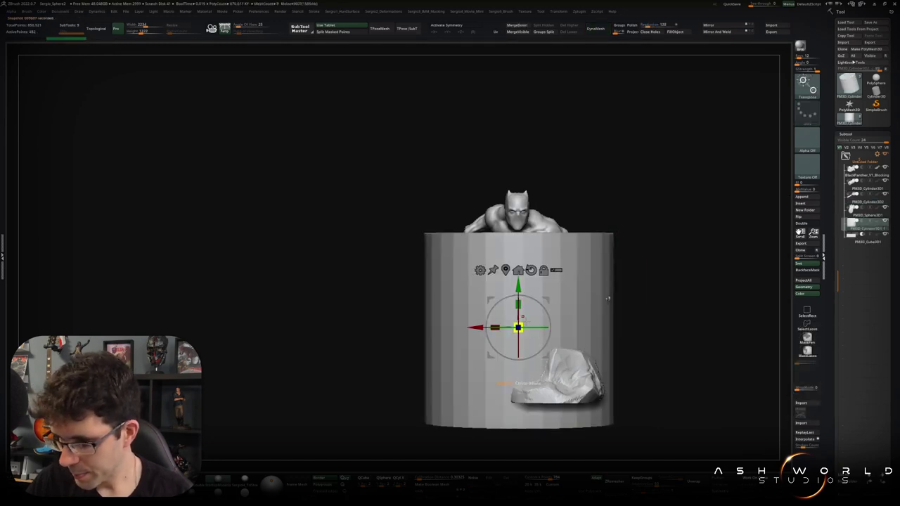
left_click_drag(518, 327, 486, 360)
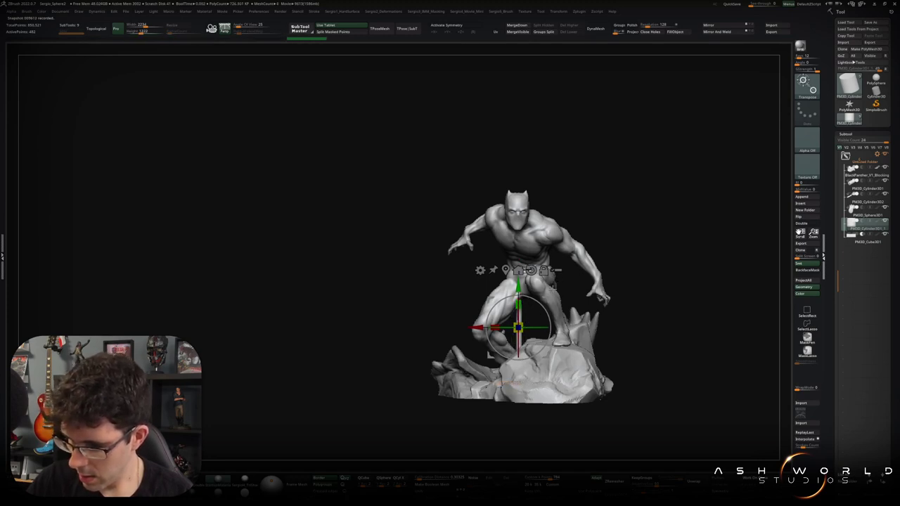
mouse_move(485, 320)
left_mouse_down()
mouse_move(534, 320)
mouse_move(499, 364)
left_mouse_up()
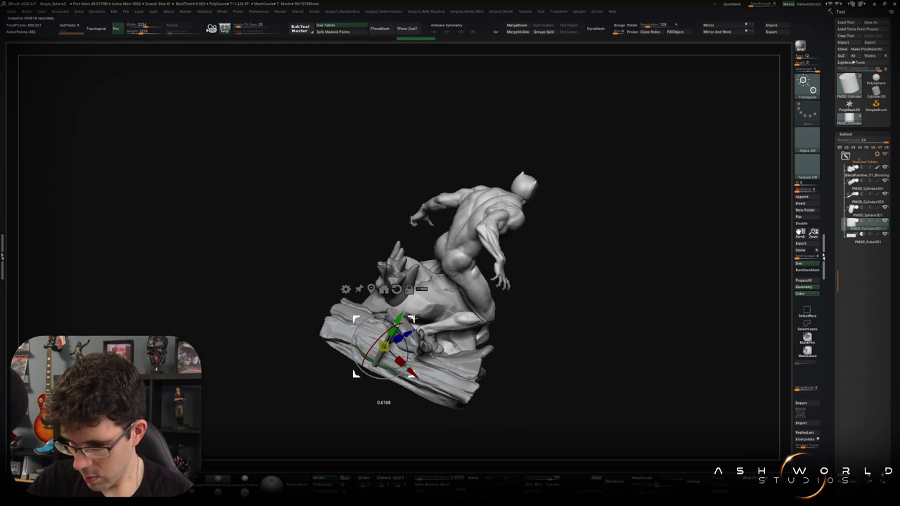
mouse_move(480, 325)
left_mouse_down()
mouse_move(421, 330)
mouse_move(453, 421)
left_mouse_up()
mouse_move(453, 372)
left_mouse_down("alt")
mouse_move(439, 330)
mouse_move(518, 375)
left_mouse_up("alt")
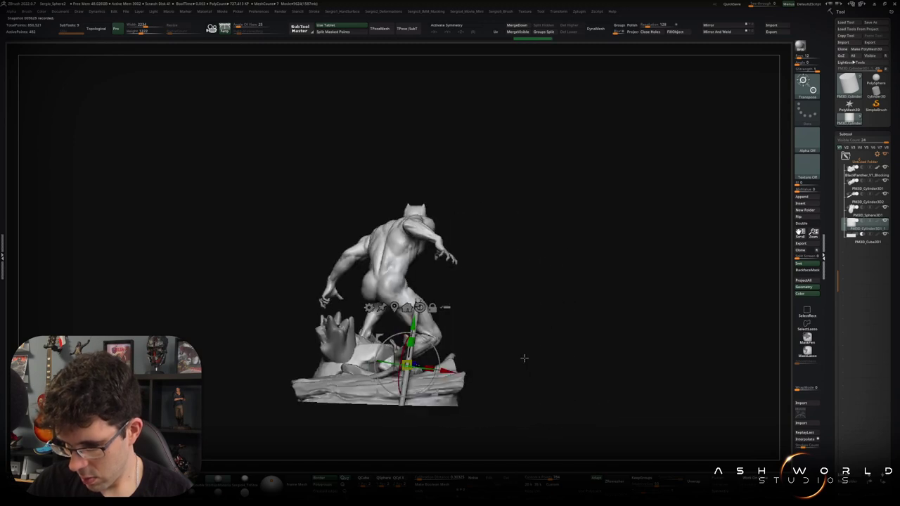
key("q")
mouse_move(436, 373)
left_mouse_down()
mouse_move(458, 388)
mouse_move(428, 335)
mouse_move(404, 409)
left_mouse_up()
mouse_move(426, 343)
left_mouse_down()
mouse_move(391, 406)
mouse_move(395, 428)
left_mouse_up()
left_click_drag(400, 398, 553, 342)
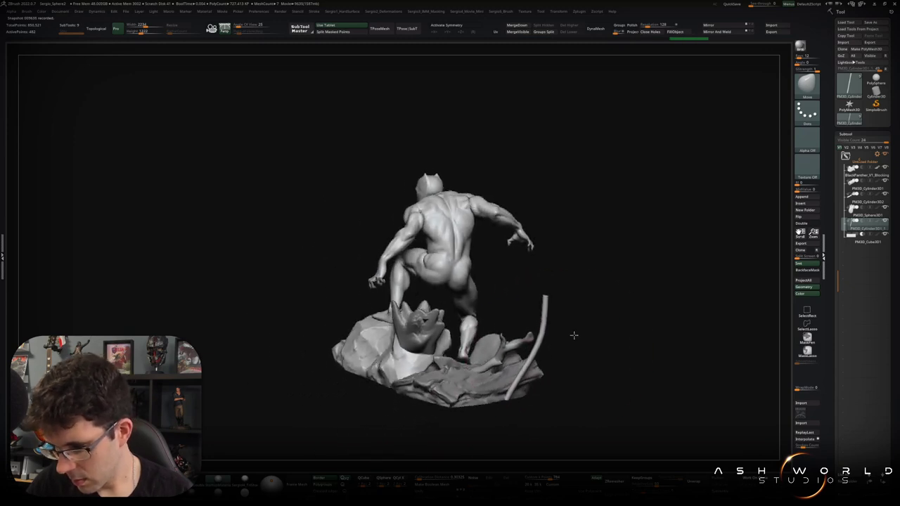
left_click_drag(543, 299, 525, 380)
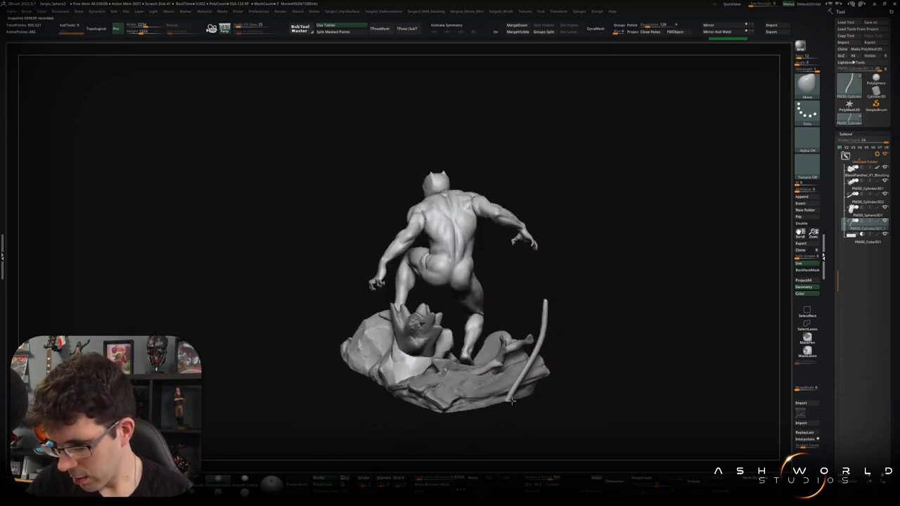
left_click_drag(552, 350, 555, 326)
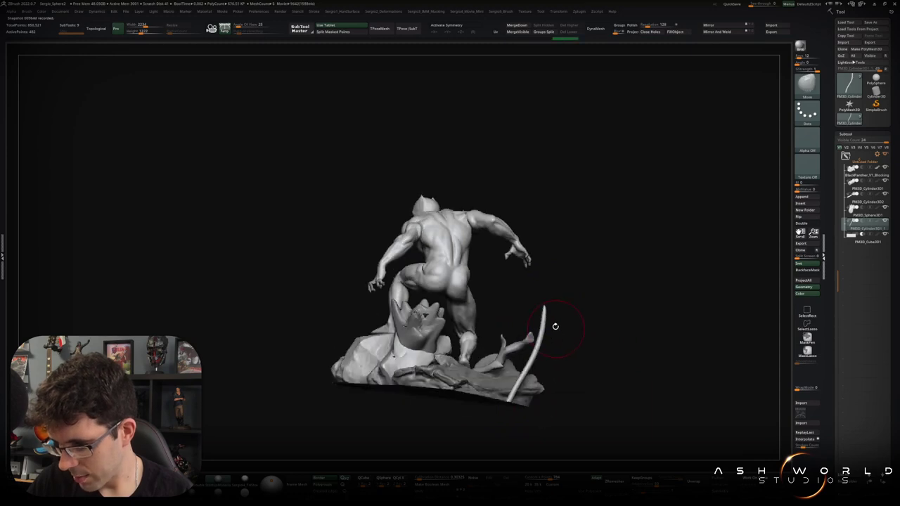
mouse_move(535, 279)
left_mouse_down()
mouse_move(546, 331)
mouse_move(604, 330)
left_mouse_up()
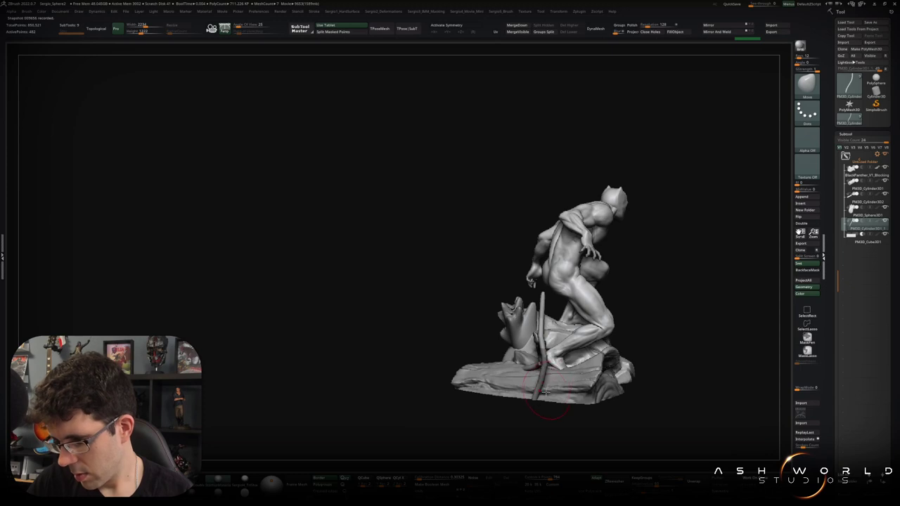
left_click_drag(546, 393, 590, 391)
mouse_move(527, 322)
left_mouse_down()
mouse_move(516, 316)
mouse_move(572, 351)
mouse_move(526, 363)
mouse_move(567, 368)
mouse_move(522, 312)
left_mouse_up()
mouse_move(505, 357)
left_mouse_down()
mouse_move(576, 370)
mouse_move(565, 353)
mouse_move(635, 344)
mouse_move(623, 309)
mouse_move(624, 331)
mouse_move(647, 341)
mouse_move(644, 361)
mouse_move(639, 345)
mouse_move(665, 332)
mouse_move(623, 345)
mouse_move(635, 353)
mouse_move(603, 377)
mouse_move(534, 330)
mouse_move(457, 350)
left_mouse_up()
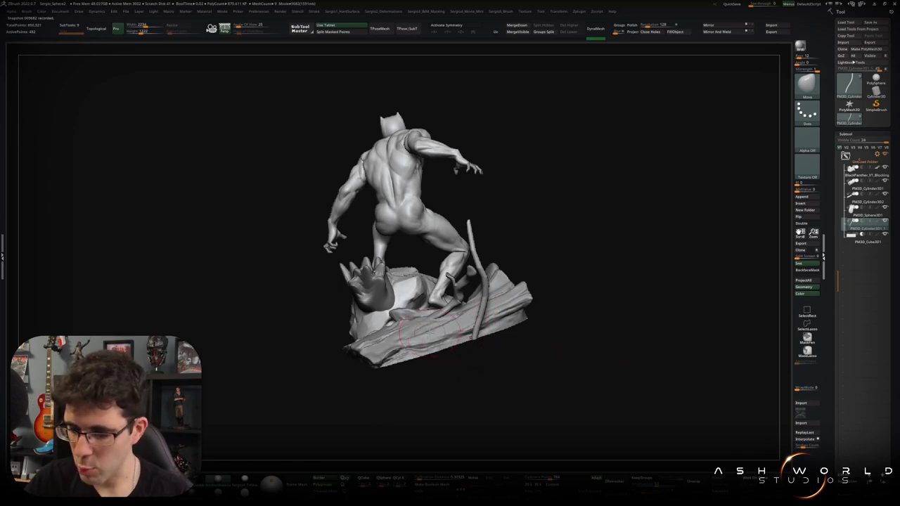
mouse_move(593, 307)
left_mouse_down()
mouse_move(527, 318)
mouse_move(563, 327)
mouse_move(567, 315)
mouse_move(555, 343)
mouse_move(492, 295)
left_mouse_up()
left_click_drag(472, 190, 482, 279)
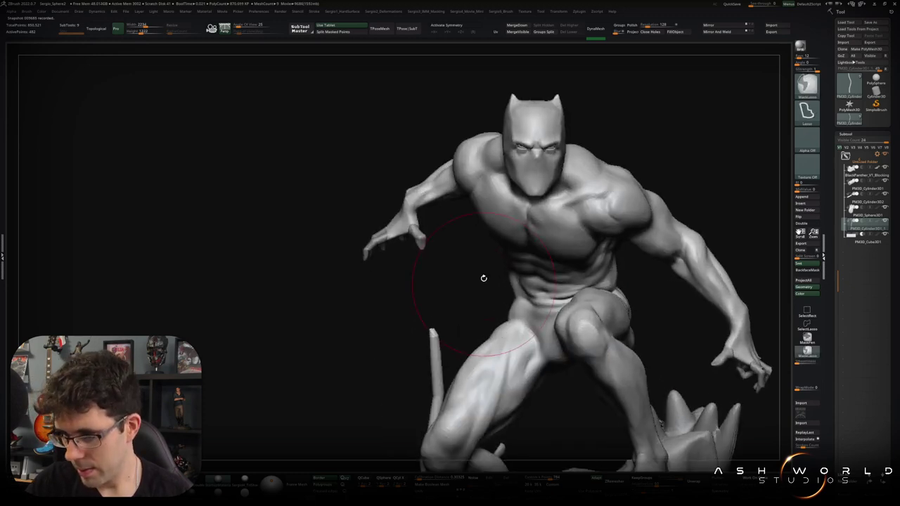
Switch to the merged statue tool and expand its Ver.5 folder in the SubTool list
left_click_drag(540, 166, 485, 325, "alt")
key("x")
key("d")
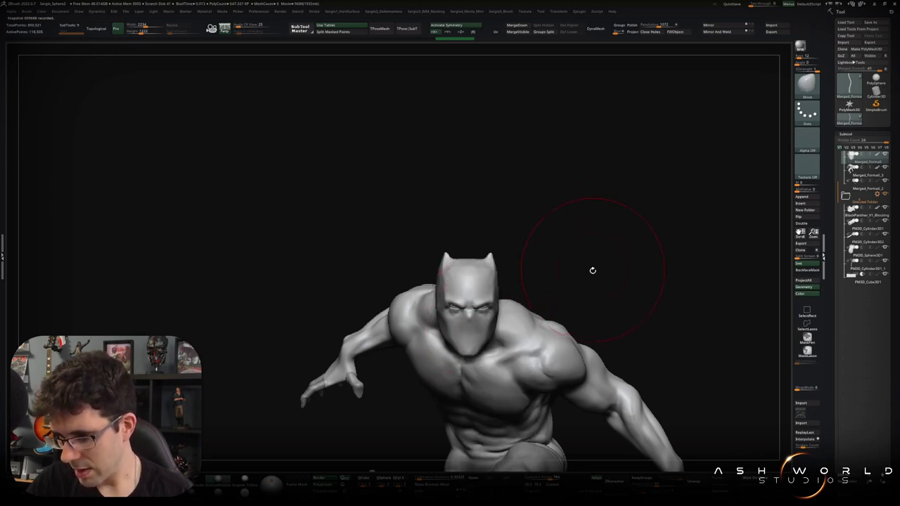
left_click_drag(592, 269, 562, 261)
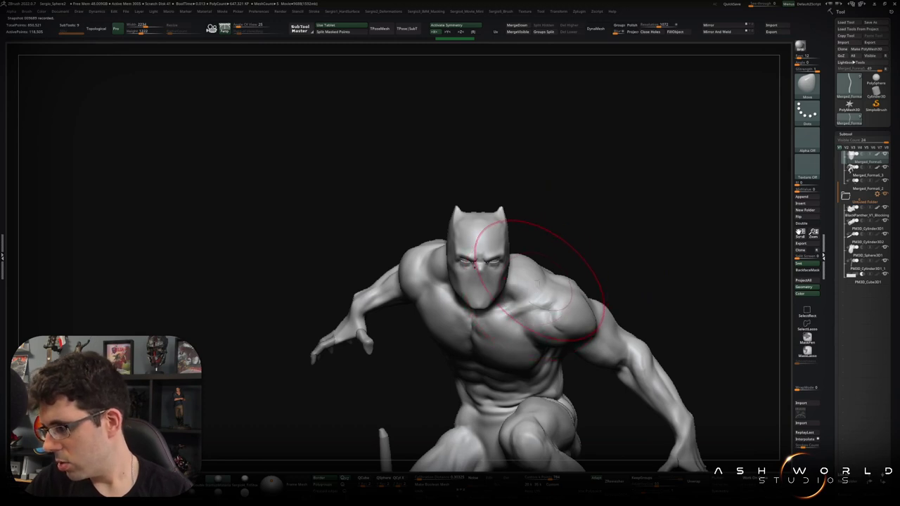
left_click(844, 154)
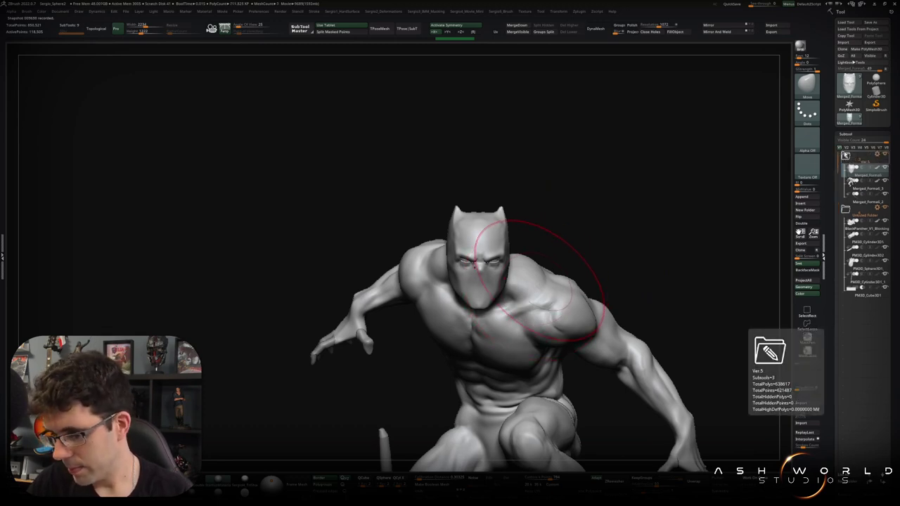
Rotate and frame the whole statue with F, then undo back to the plain-base version
left_click_drag(540, 281, 601, 251)
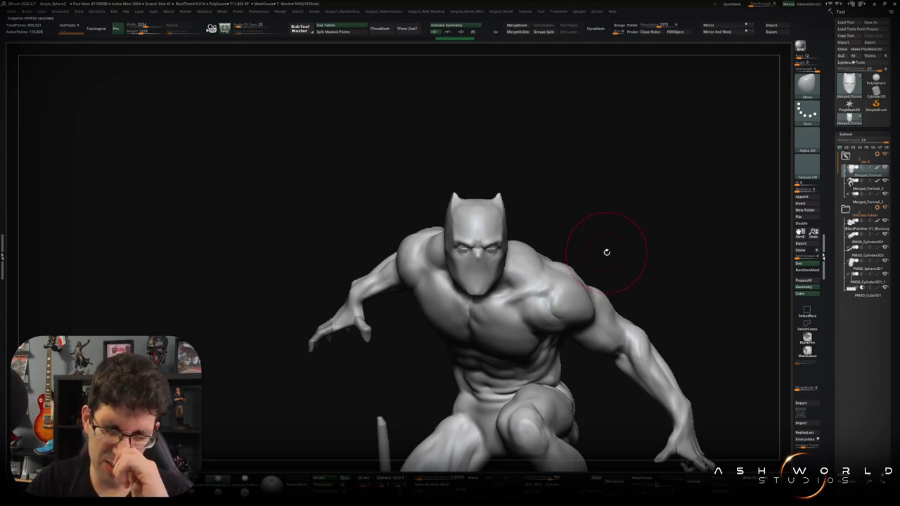
mouse_move(614, 232)
left_mouse_down()
mouse_move(630, 249)
mouse_move(641, 246)
mouse_move(619, 246)
left_mouse_up()
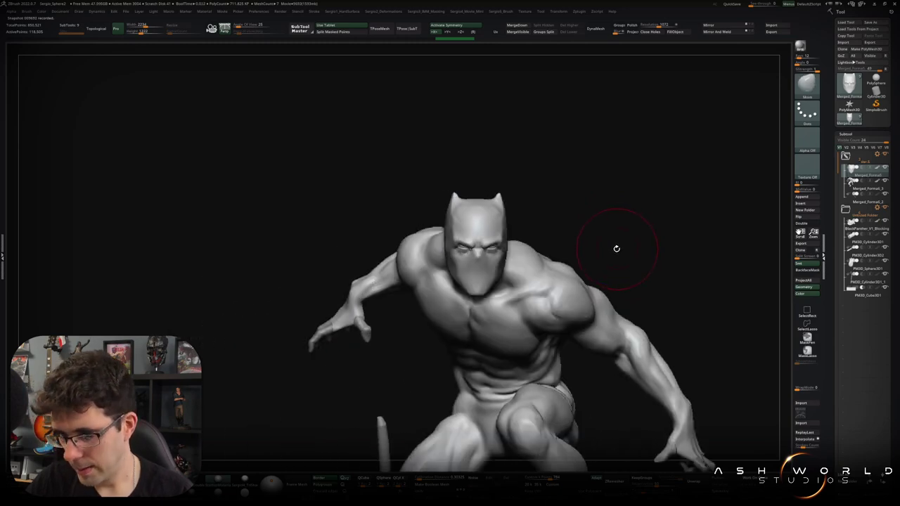
mouse_move(565, 263)
left_mouse_down()
mouse_move(590, 265)
mouse_move(565, 252)
left_mouse_up()
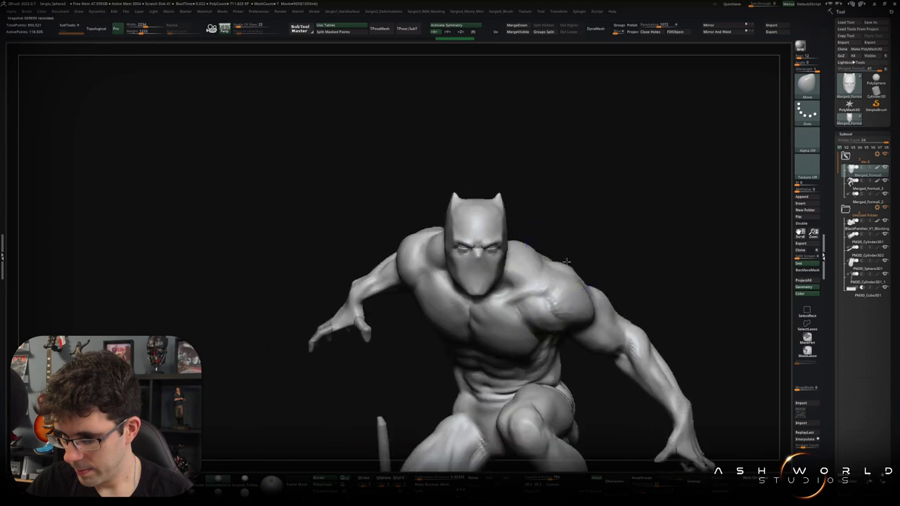
right_click_drag(457, 391, 499, 319, "ctrl")
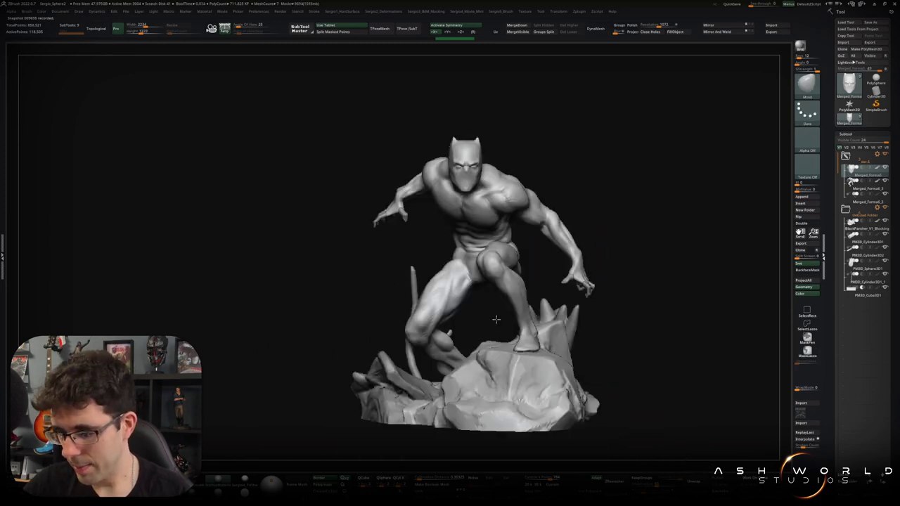
key("f")
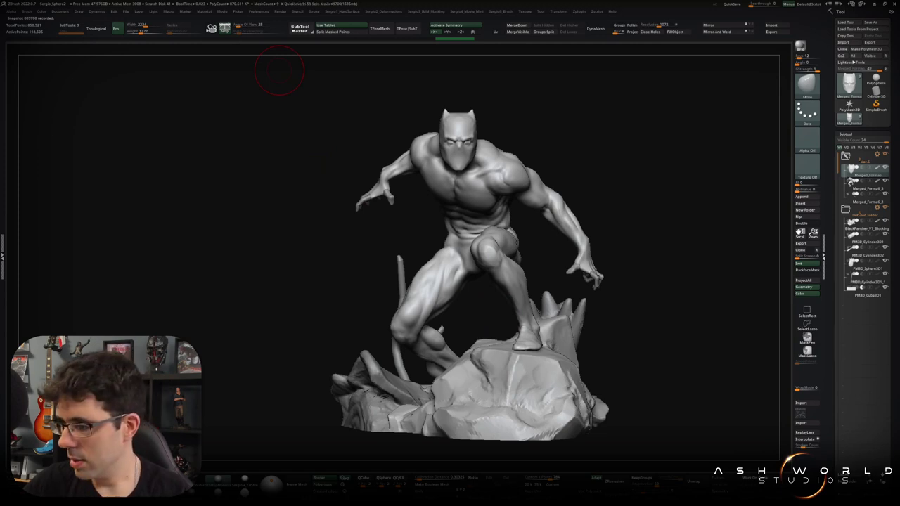
key("ctrl+z")
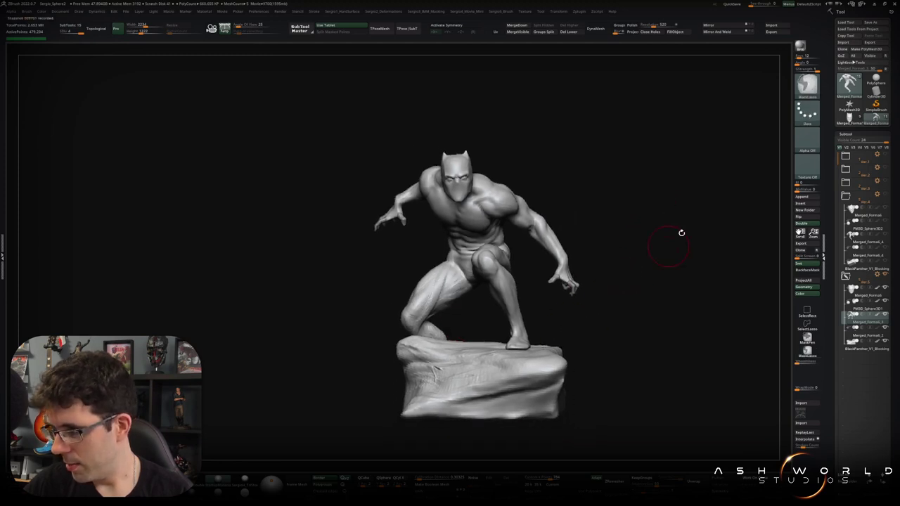
Swap among saved versions in the Tool palette, comparing smooth and root-covered spiky bases
left_click(873, 121)
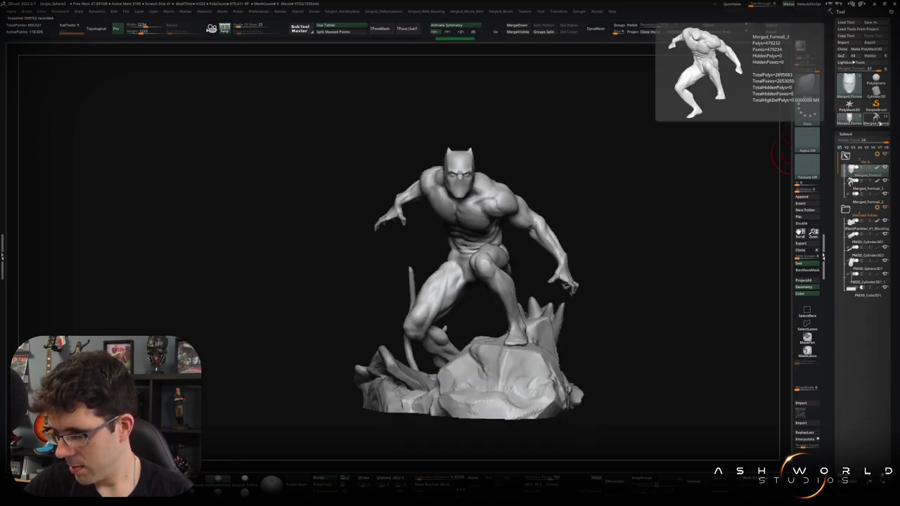
left_click(849, 122)
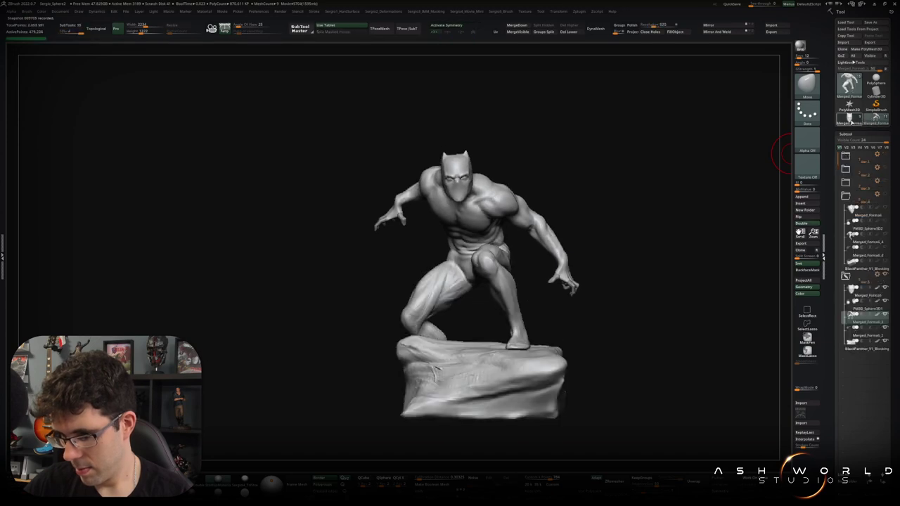
left_click_drag(587, 235, 582, 245)
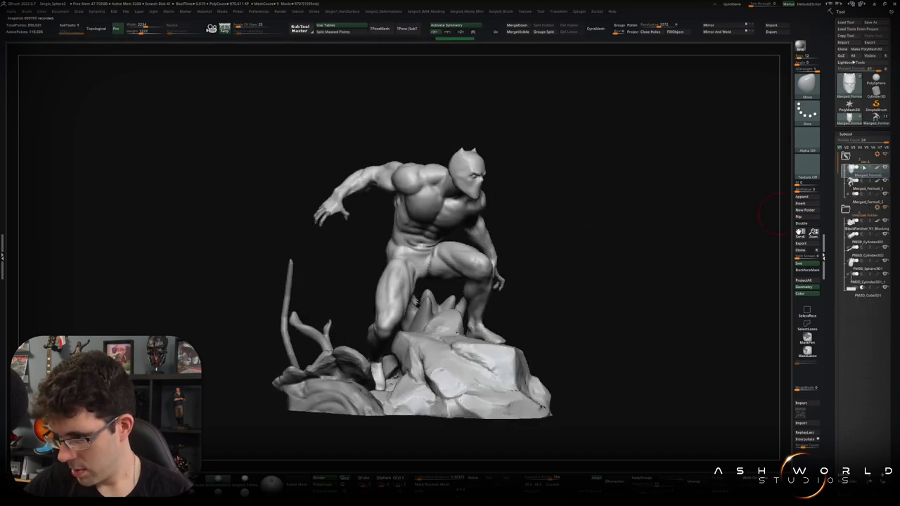
left_click(850, 122)
left_click(850, 122)
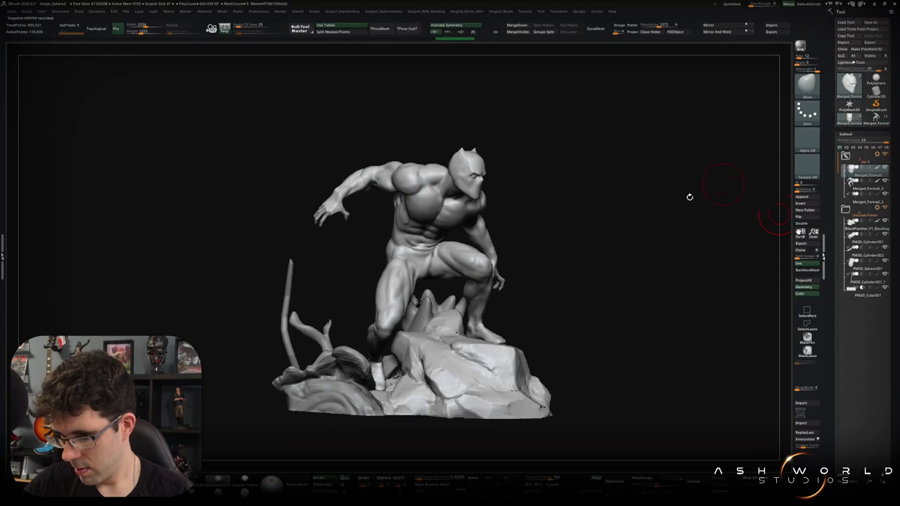
left_click_drag(498, 238, 517, 234)
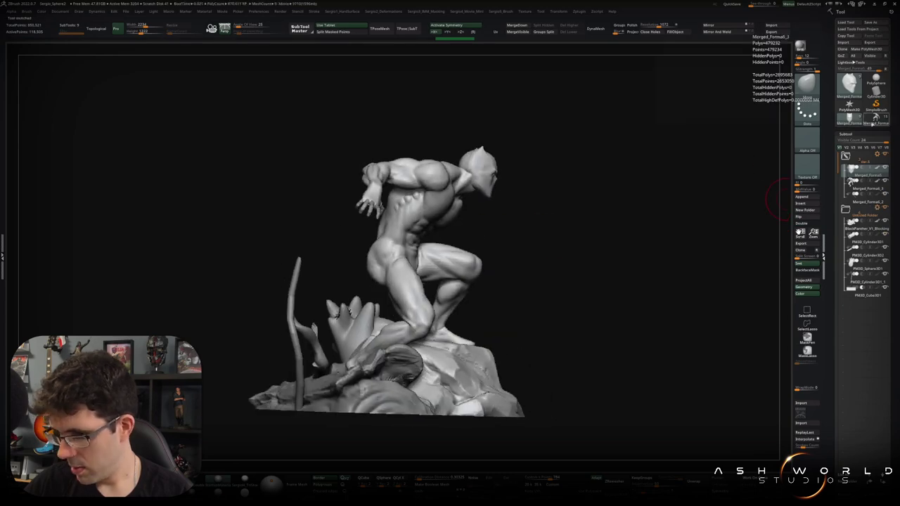
Flip repeatedly between smooth-base and spiky-base versions while viewing the back and front
left_click(850, 121)
left_click(850, 121)
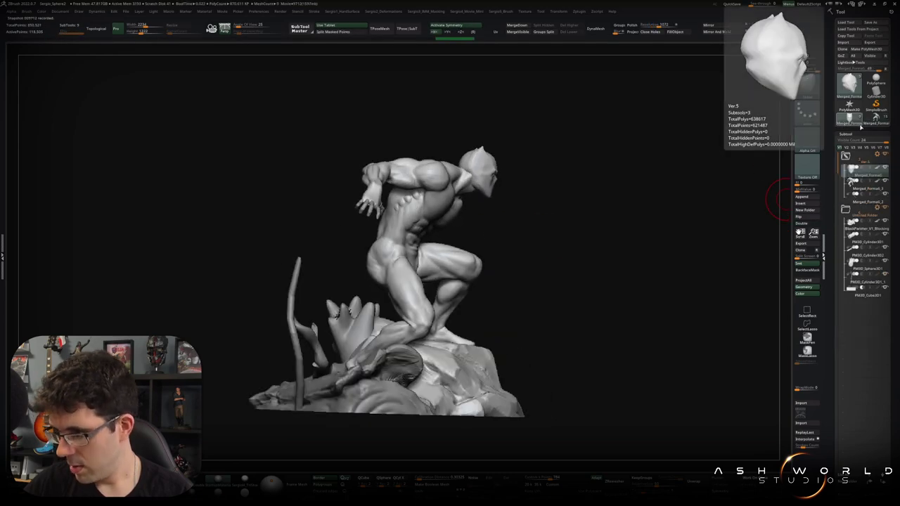
left_click(851, 122)
left_click(851, 121)
left_click_drag(504, 257, 535, 256)
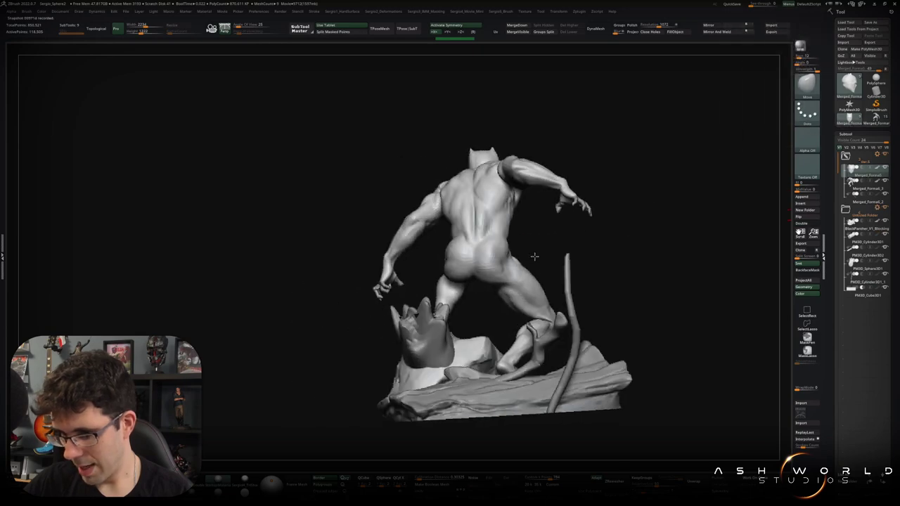
left_click(850, 122)
left_click(850, 121)
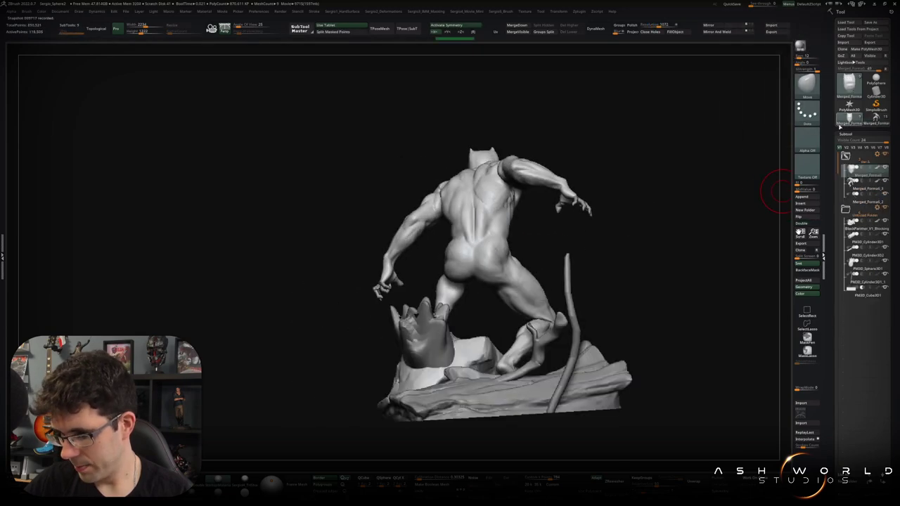
mouse_move(394, 281)
left_mouse_down()
mouse_move(591, 283)
mouse_move(577, 281)
mouse_move(569, 263)
left_mouse_up()
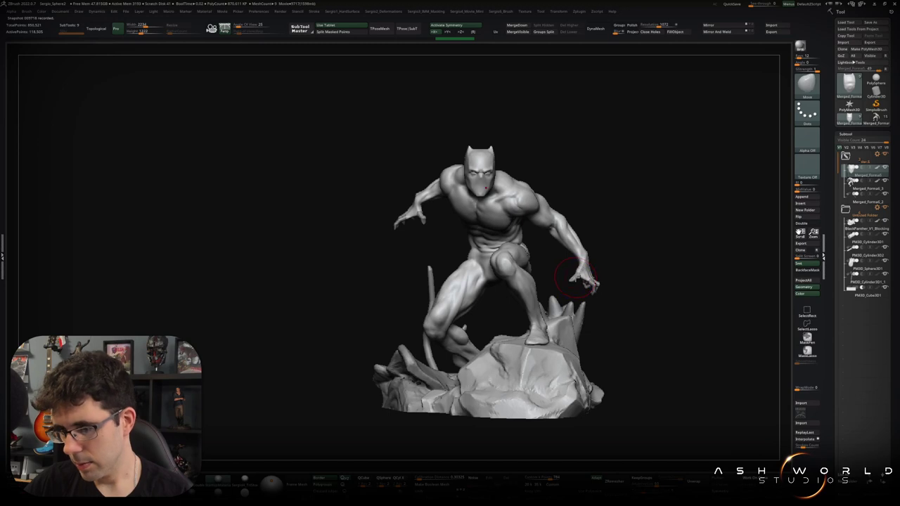
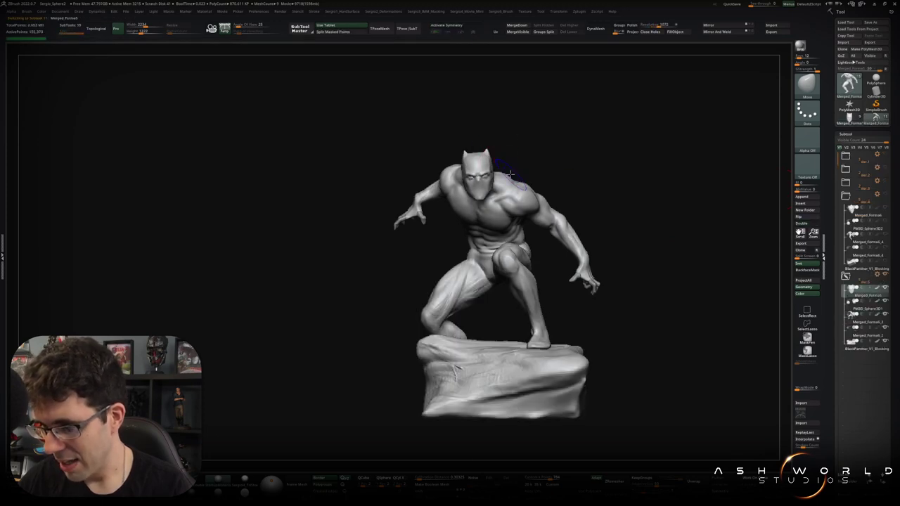
Load the spiky-rock-base Black Panther tool, select the head mask subtool and show Gizmo 3D
key("space")
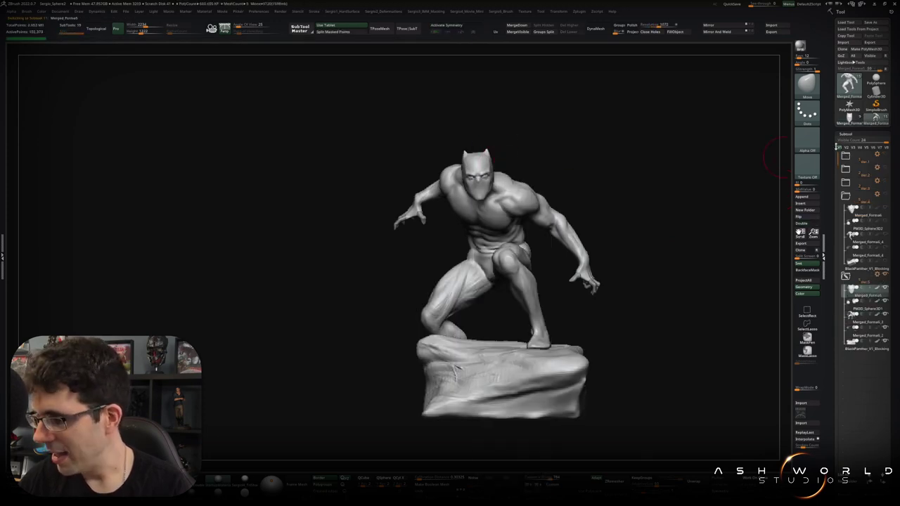
left_click(851, 123)
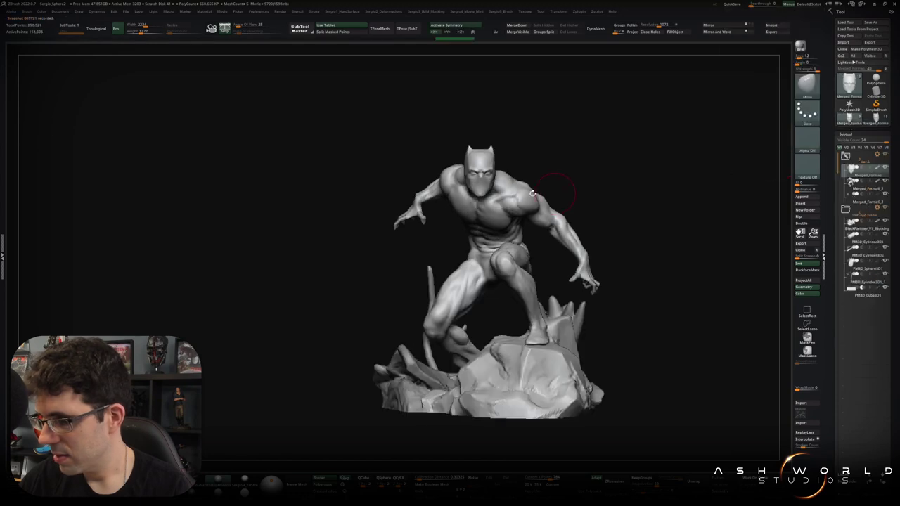
left_click_drag(582, 190, 497, 274, "alt")
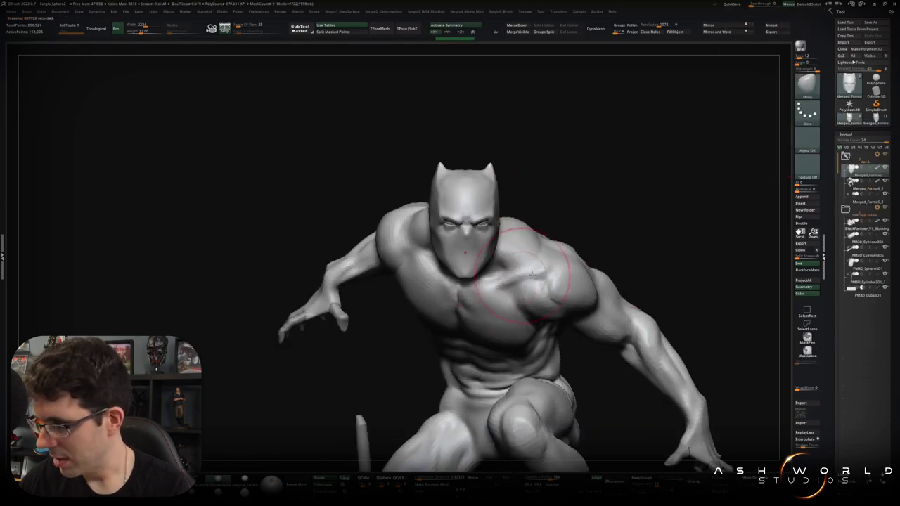
left_click(866, 184)
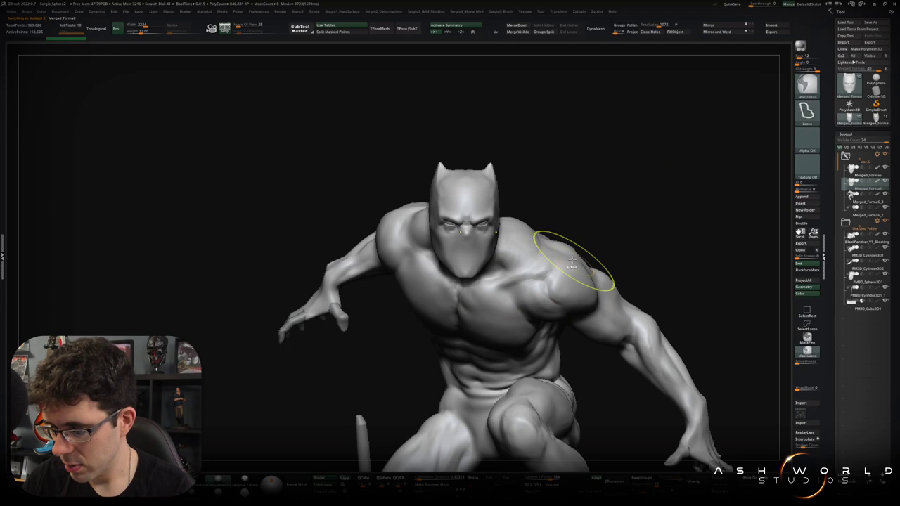
scroll(548, 211, "down", 3)
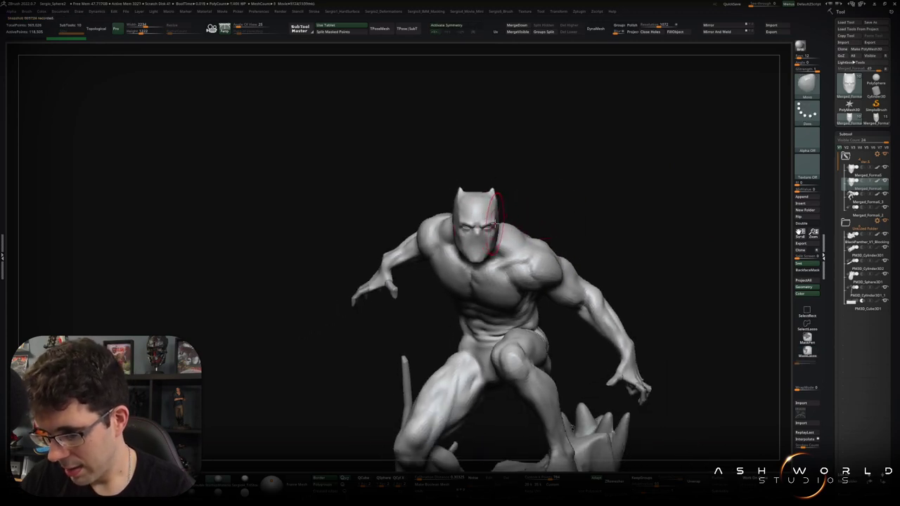
key("w")
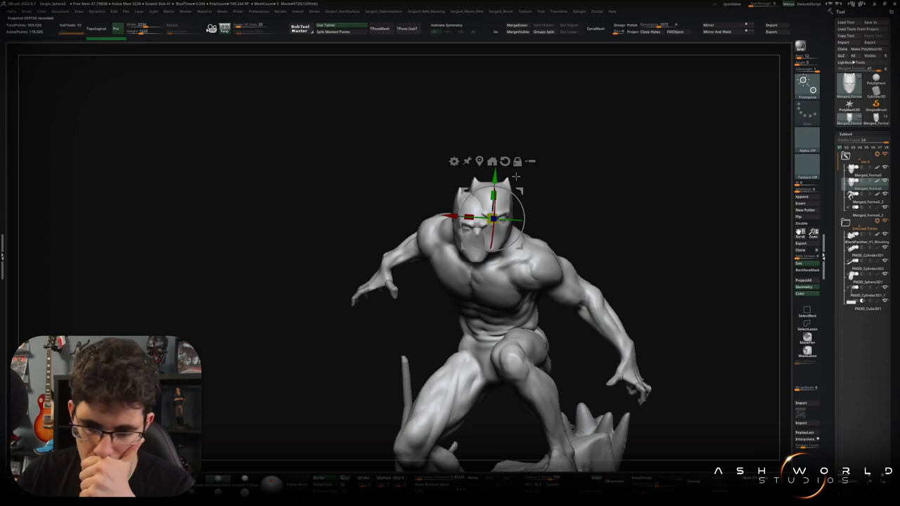
Lift the head mask, Mirror And Weld it, enable symmetry, and centre it with a locked gizmo
left_click_drag(494, 177, 492, 131)
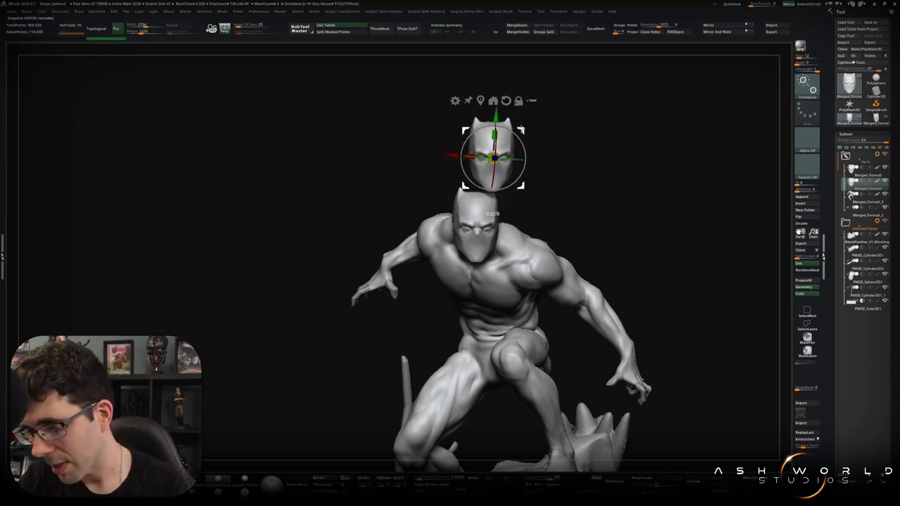
mouse_move(490, 167)
left_mouse_down()
mouse_move(513, 165)
mouse_move(513, 138)
left_mouse_up()
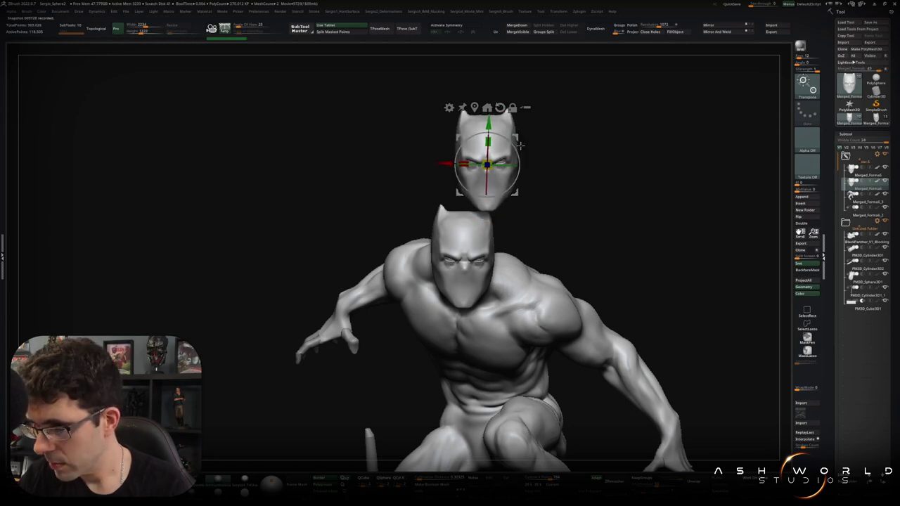
left_click(724, 32)
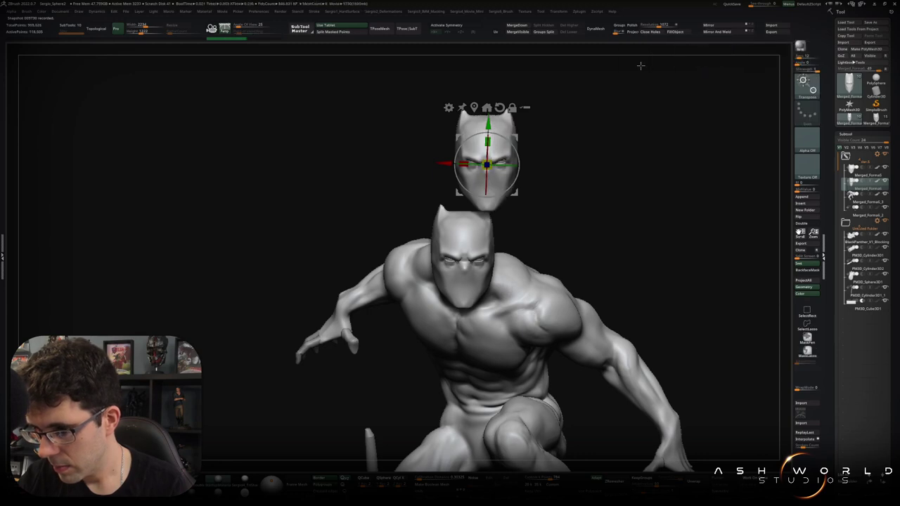
left_click(725, 32)
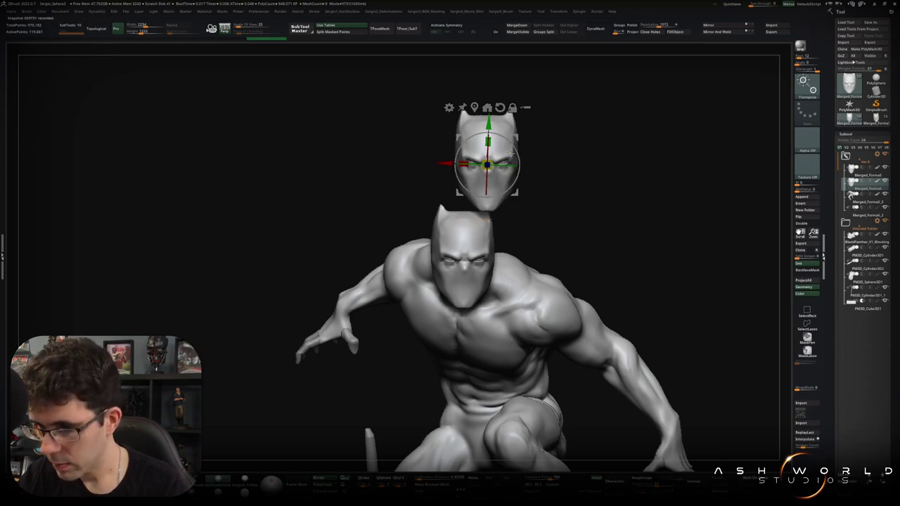
key("x")
key("x")
left_click(511, 107)
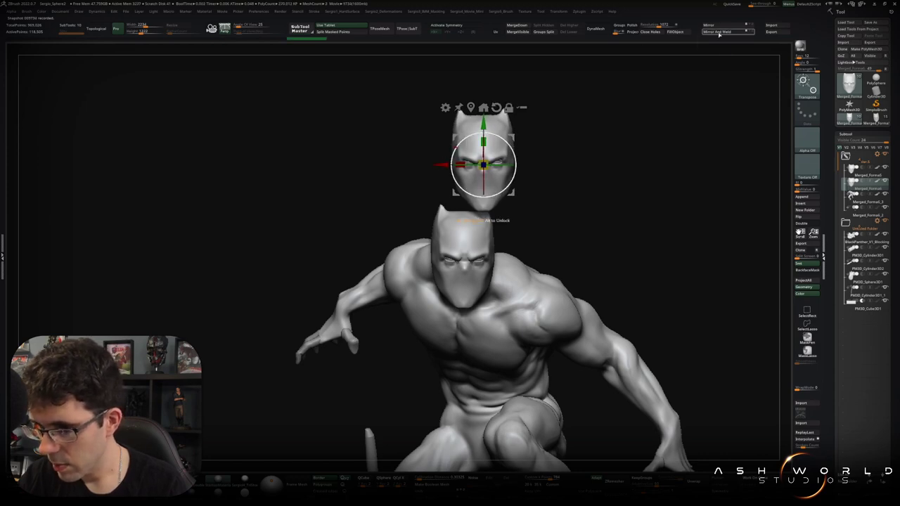
left_click_drag(450, 150, 432, 150)
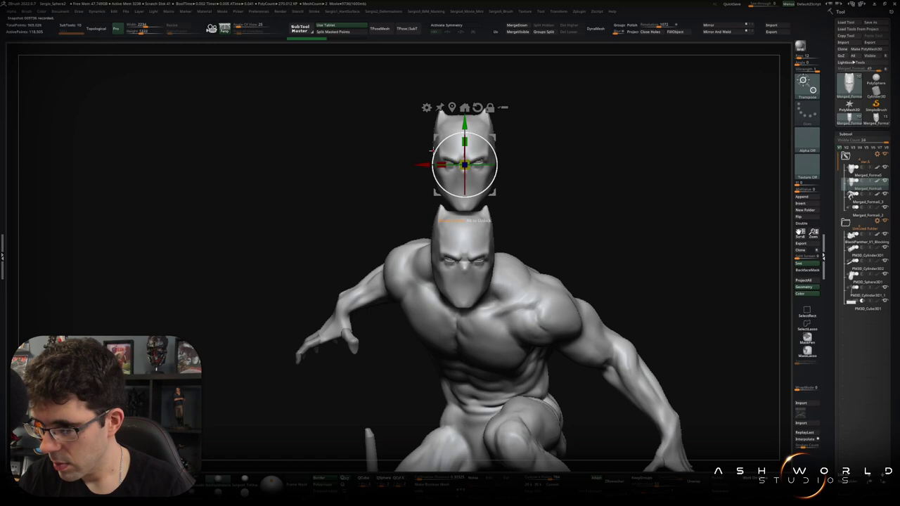
left_click_drag(431, 150, 442, 152)
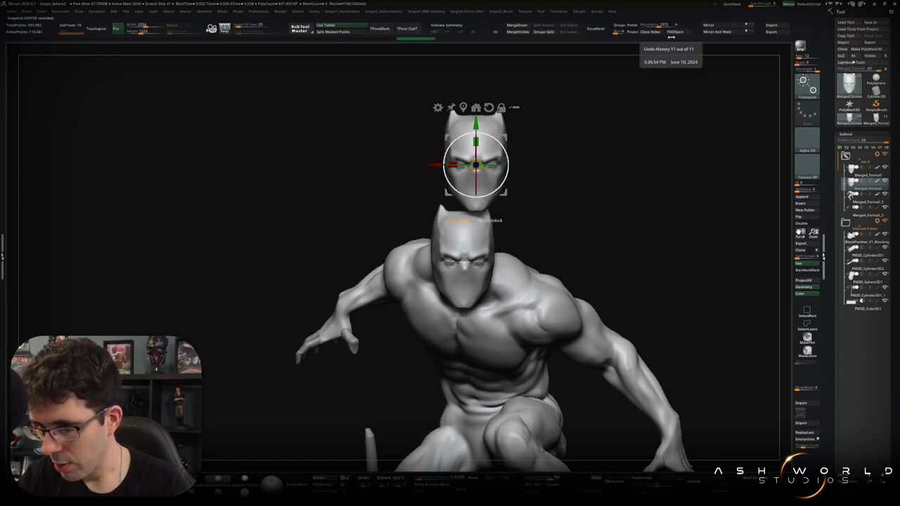
Lower the centred mask back onto the figure's head and frame the whole statue
mouse_move(380, 145)
left_mouse_down()
mouse_move(551, 142)
mouse_move(525, 133)
left_mouse_up()
key("q")
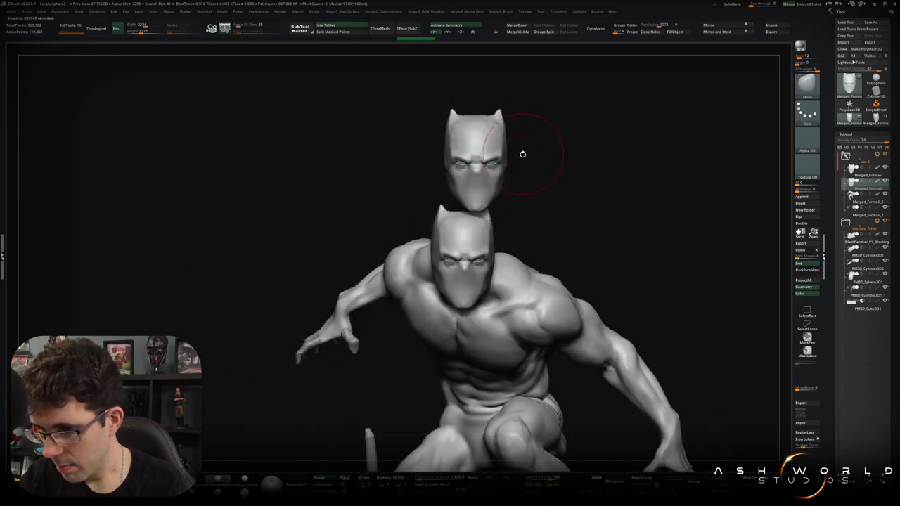
key("w")
key("space")
key("F1")
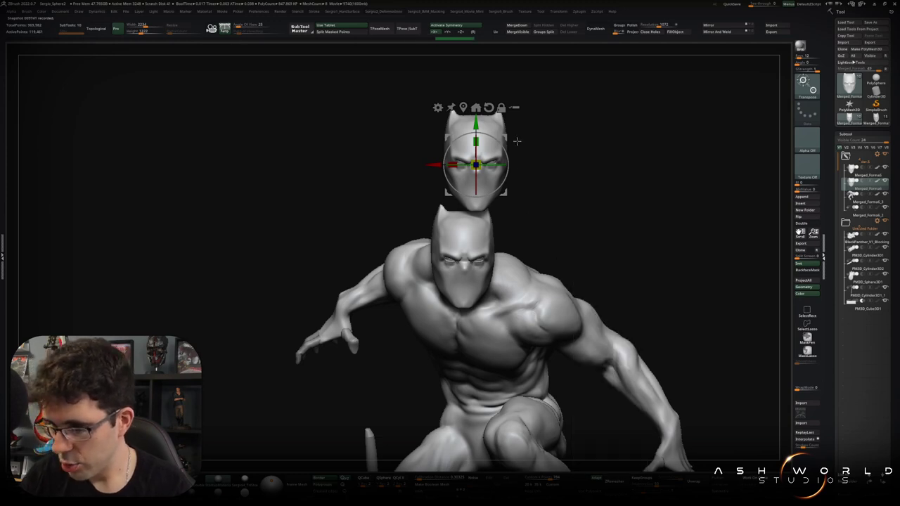
left_click_drag(507, 139, 496, 233)
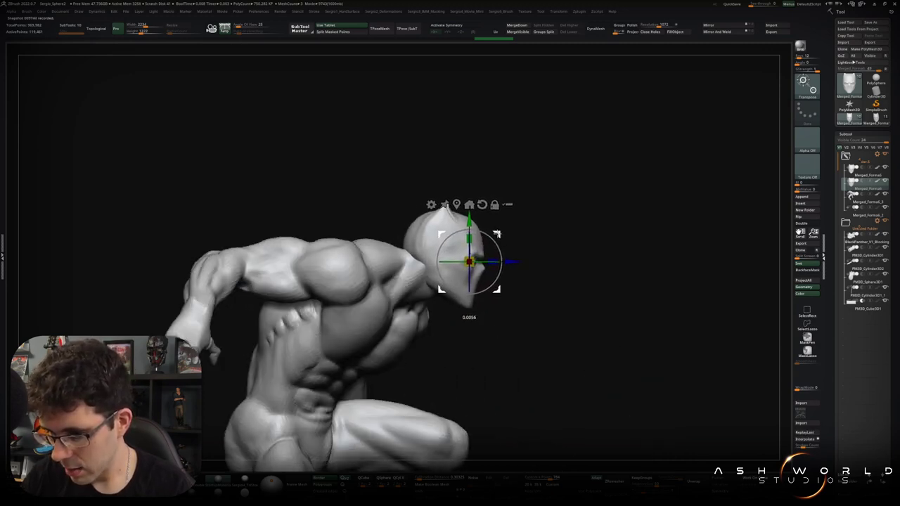
left_click_drag(496, 233, 497, 231)
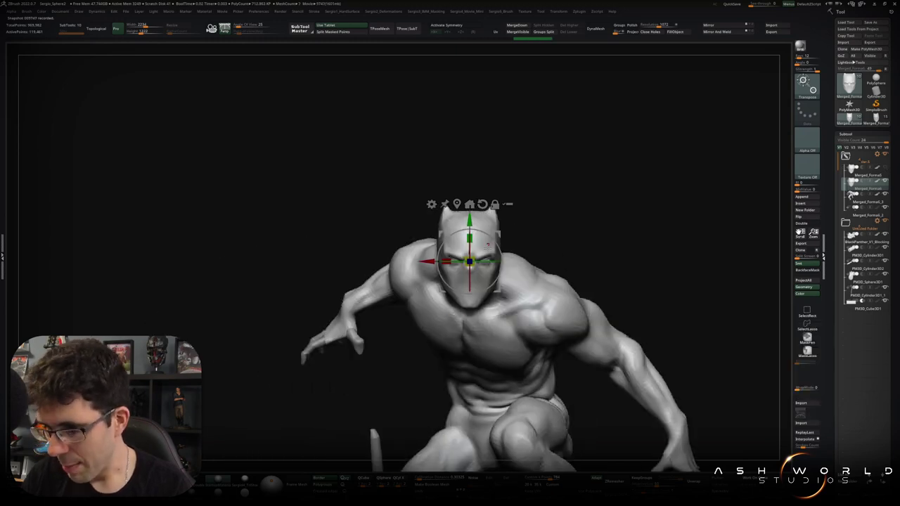
key("d")
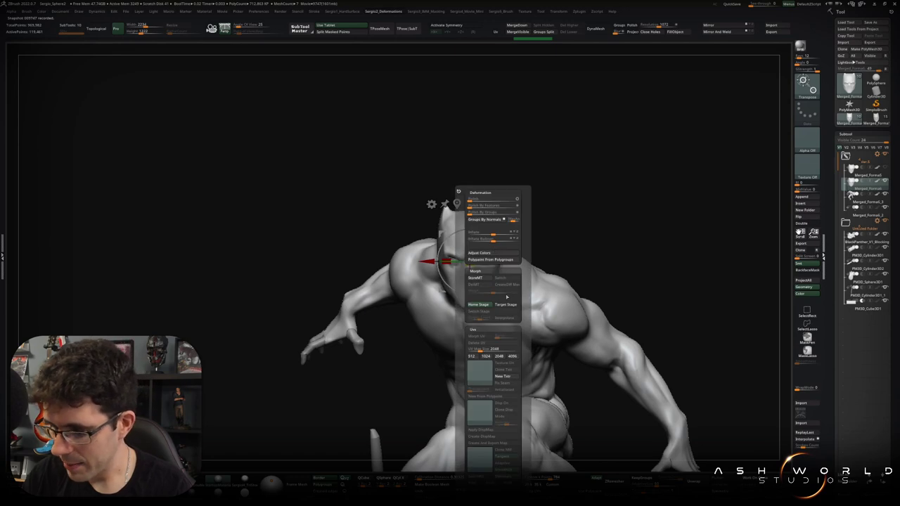
key("h")
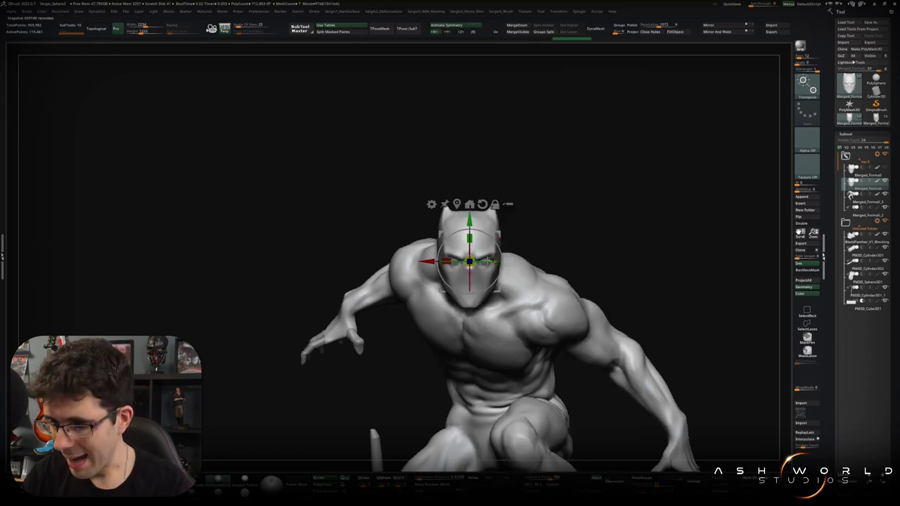
key("q")
key("f")
left_click_drag(568, 255, 600, 226, "alt")
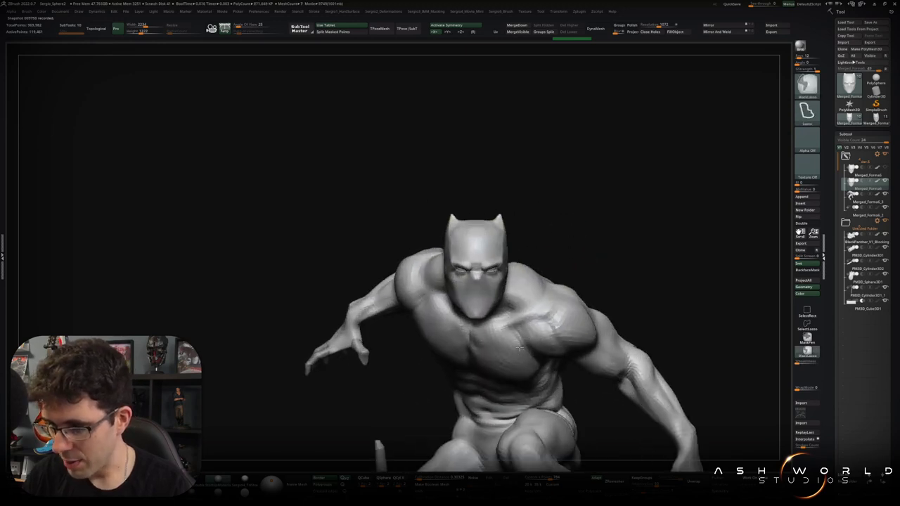
Use Switch Stage under Morph to float the mask above the body, and shrink the draw size
key("d")
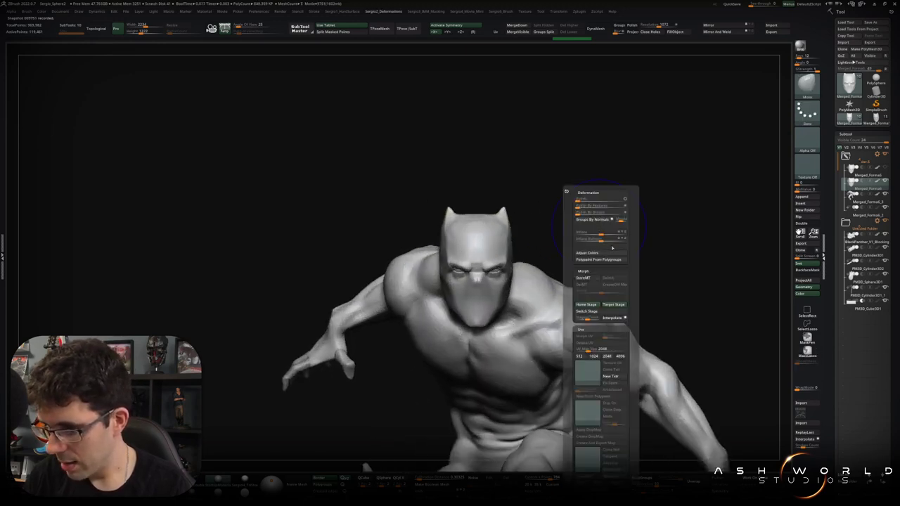
left_click(597, 311)
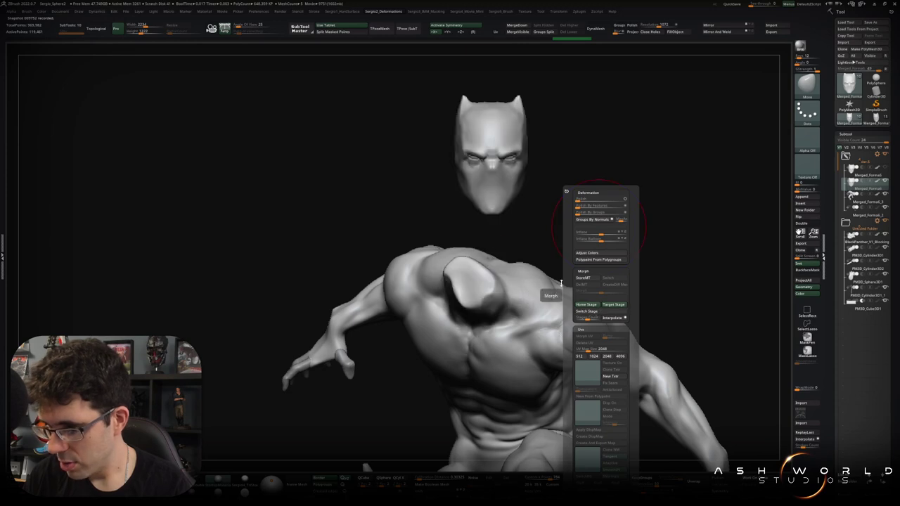
mouse_move(527, 161)
right_mouse_down("ctrl")
mouse_move(512, 214)
mouse_move(458, 247)
right_mouse_up("ctrl")
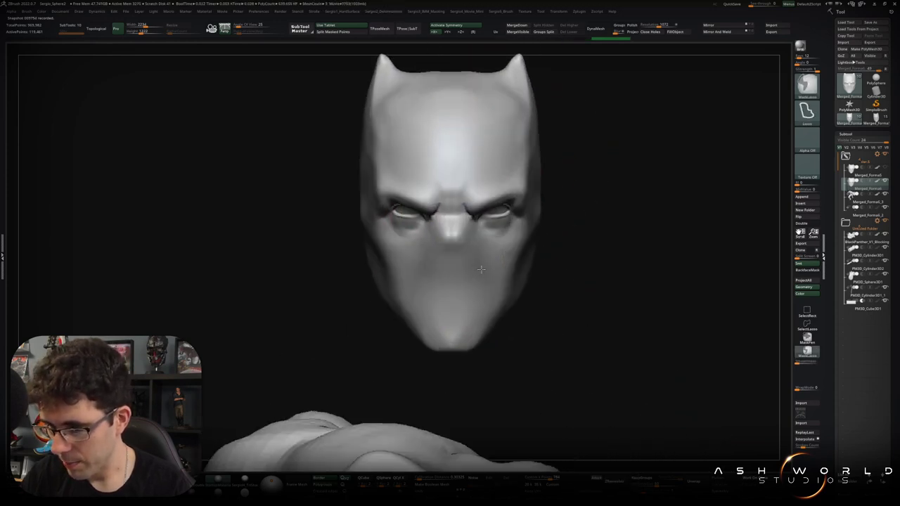
key("bracketleft")
key("bracketleft")
key("bracketleft")
key("bracketleft")
key("bracketleft")
right_click_drag(452, 191, 538, 250, "ctrl")
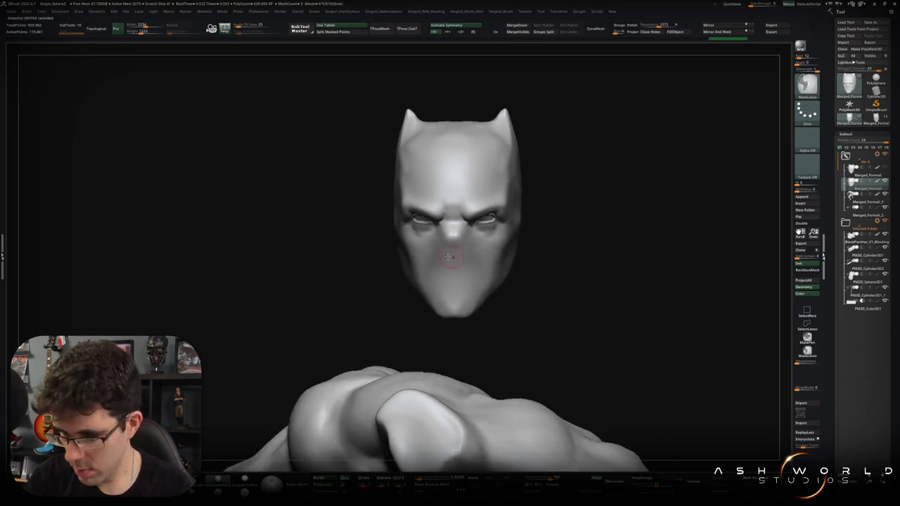
Select the ClayBuildup brush and orbit out to view the whole statue with its floating mask
left_click_drag(525, 246, 454, 247)
key("b")
key("c")
key("b")
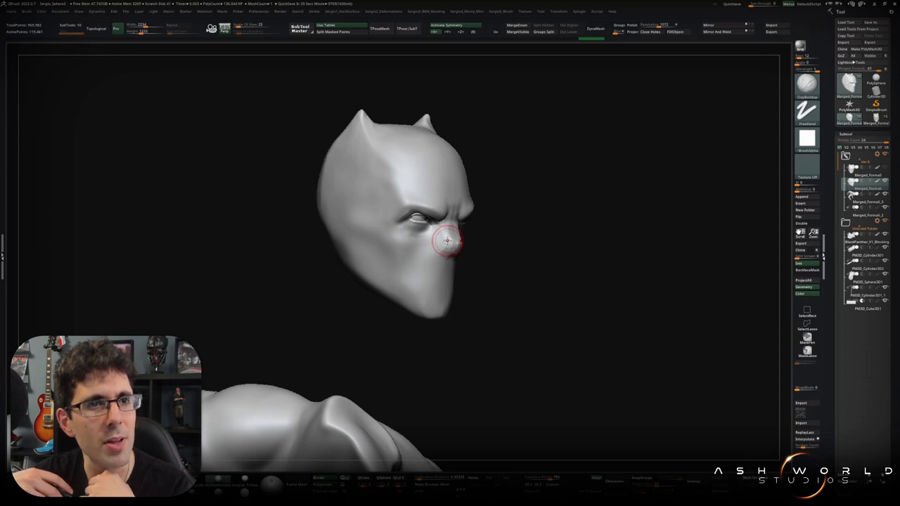
mouse_move(447, 241)
right_mouse_down()
mouse_move(530, 271)
mouse_move(494, 160)
mouse_move(598, 261)
right_mouse_up()
key("space")
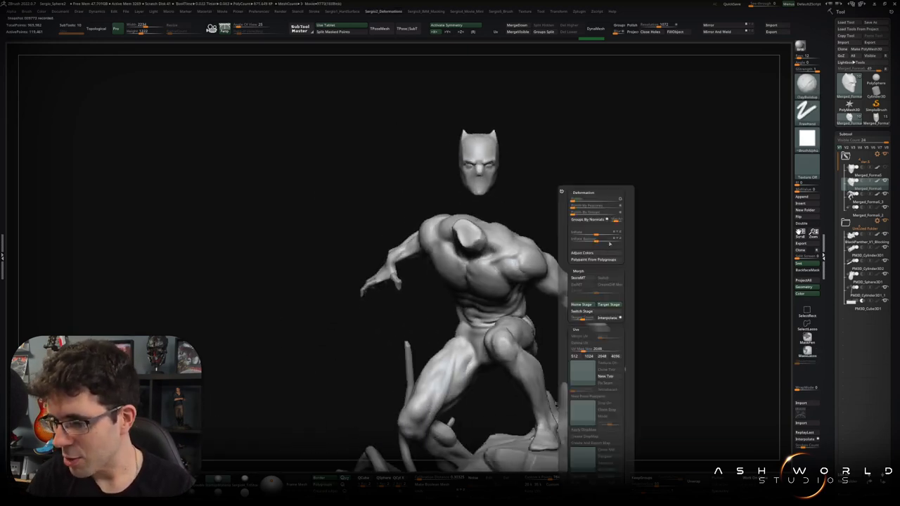
key("shift+space")
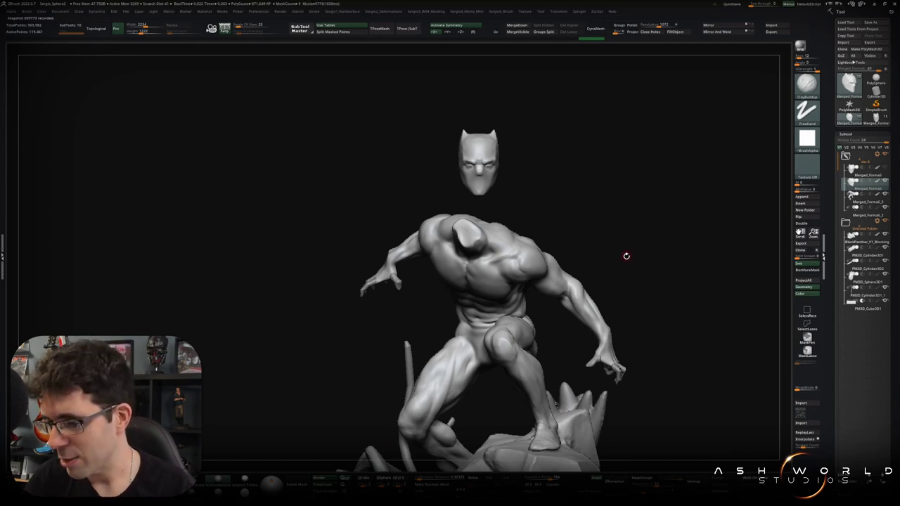
Swap stages to seat the mask back on the head, then insert a Ring3D torus
key("space")
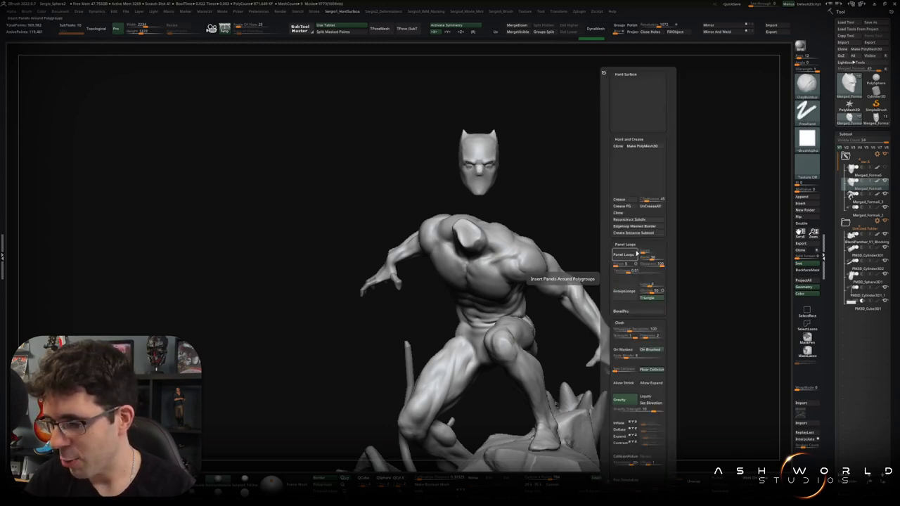
left_click(615, 304)
mouse_move(610, 265)
left_mouse_down()
mouse_move(612, 277)
mouse_move(589, 273)
mouse_move(653, 245)
left_mouse_up()
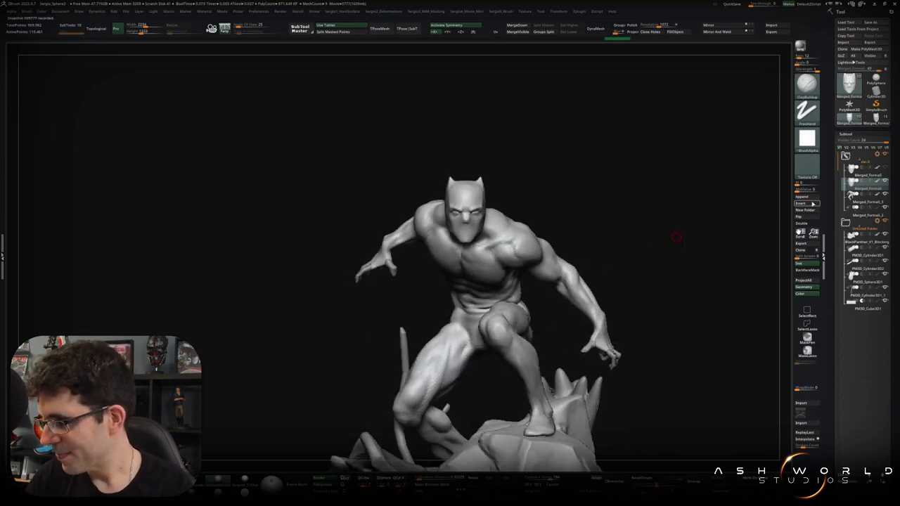
left_click(802, 203)
left_click(662, 244)
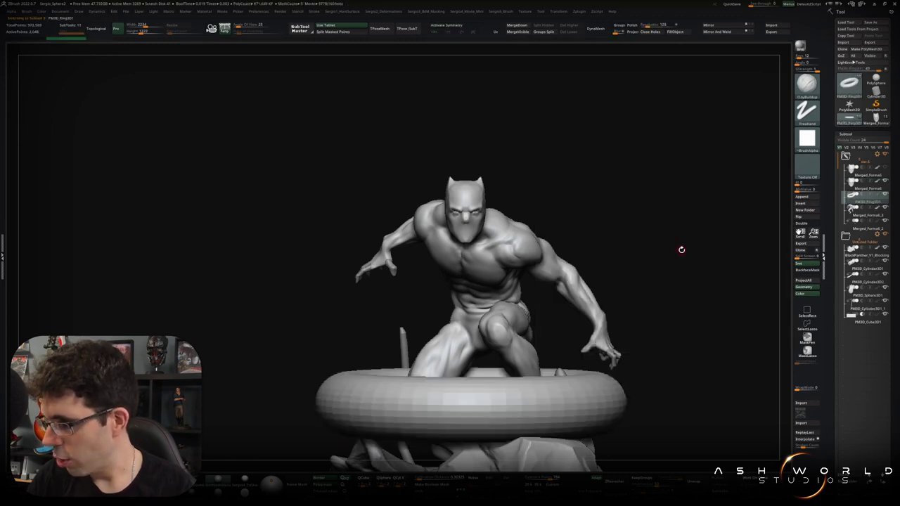
Raise, tilt and rotate the torus with the gizmo so it loops around the neck
key("w")
left_click_drag(472, 384, 476, 242)
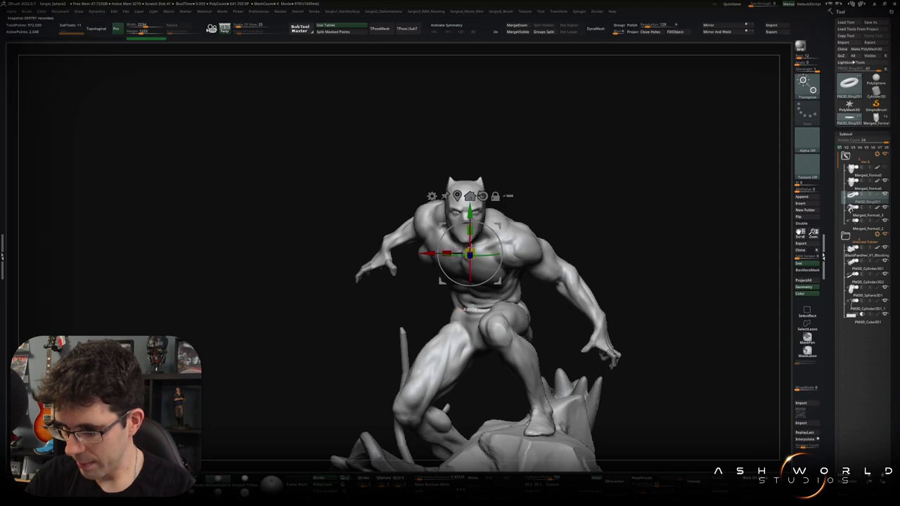
mouse_move(477, 243)
left_mouse_down()
mouse_move(522, 281)
mouse_move(475, 224)
left_mouse_up()
mouse_move(425, 251)
left_mouse_down()
mouse_move(534, 229)
mouse_move(566, 242)
mouse_move(534, 184)
left_mouse_up()
mouse_move(633, 211)
left_mouse_down()
mouse_move(554, 265)
mouse_move(555, 214)
mouse_move(544, 220)
left_mouse_up()
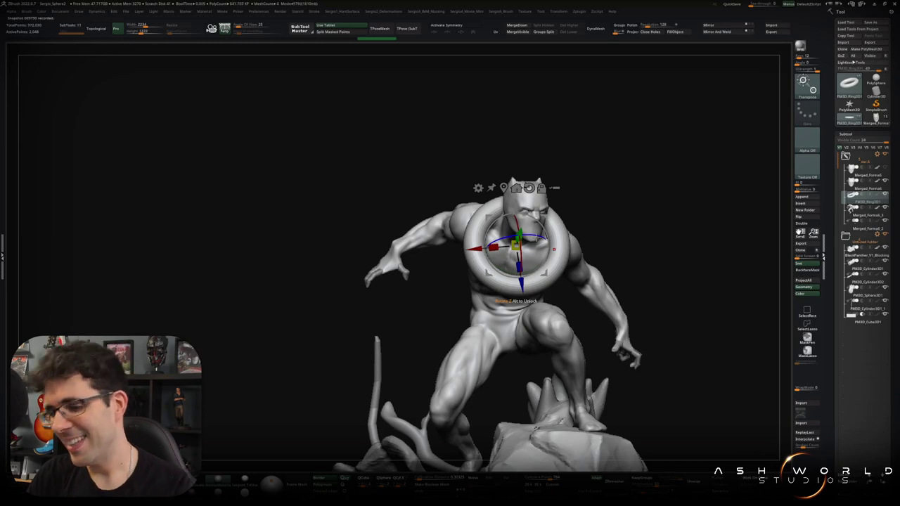
scroll(544, 245, "up", 5)
left_click_drag(537, 285, 618, 281)
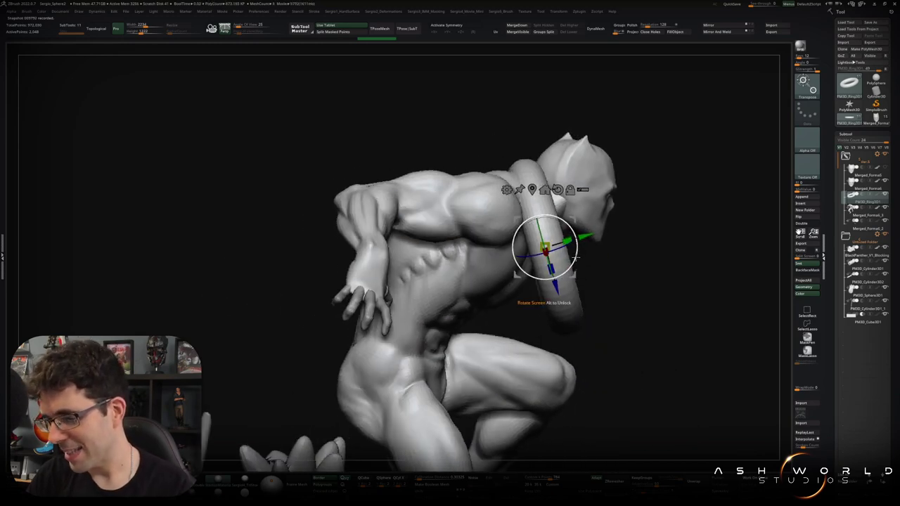
left_click_drag(575, 260, 569, 271)
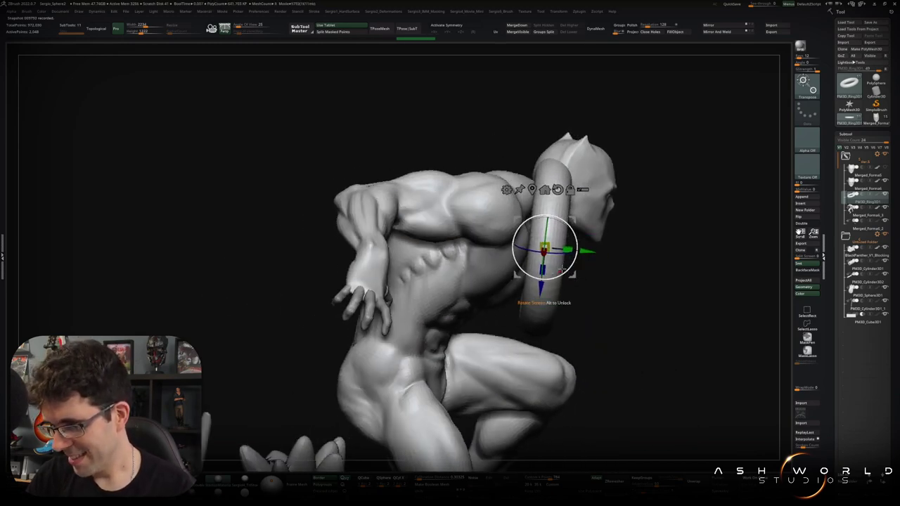
Thin the ring with a negative Inflate deformation
key("shift+d")
left_click_drag(592, 233, 582, 234)
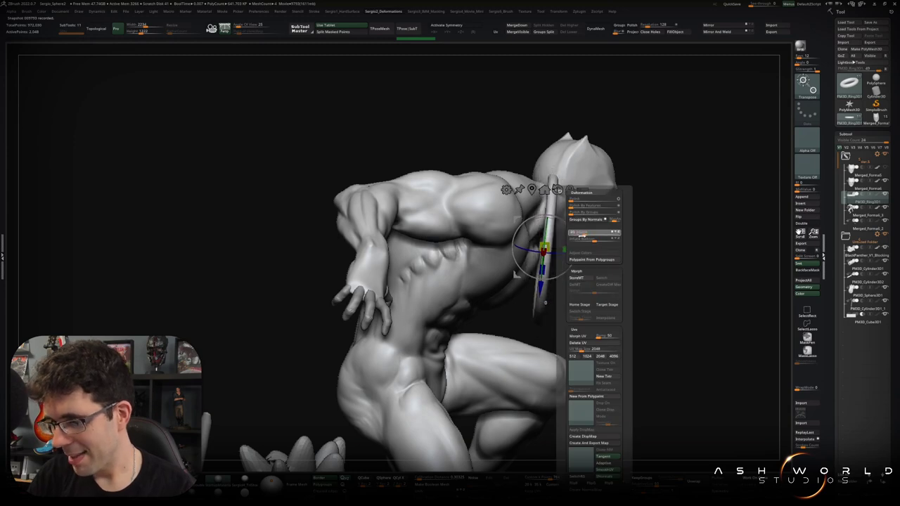
mouse_move(632, 295)
left_mouse_down()
mouse_move(598, 294)
mouse_move(584, 250)
mouse_move(545, 242)
left_mouse_up()
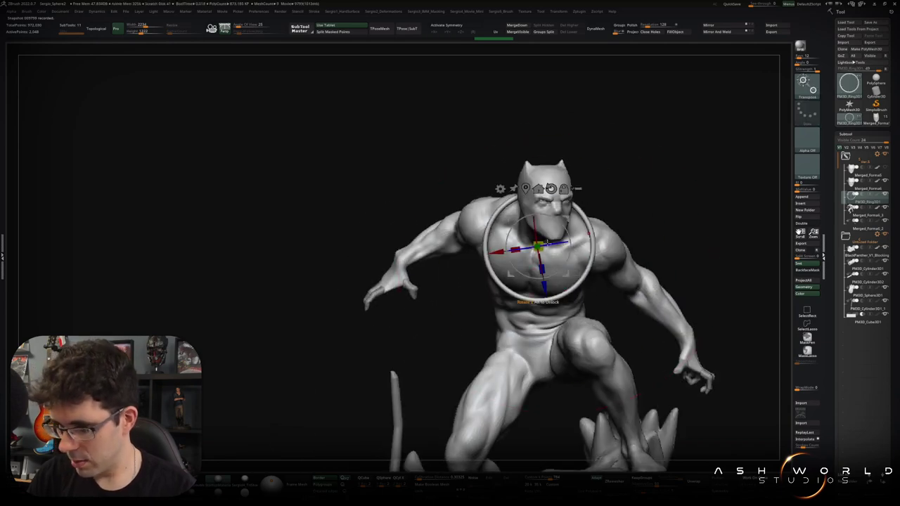
Shrink the ring slightly to fit the neck and orbit around the figure
left_click_drag(537, 246, 536, 248)
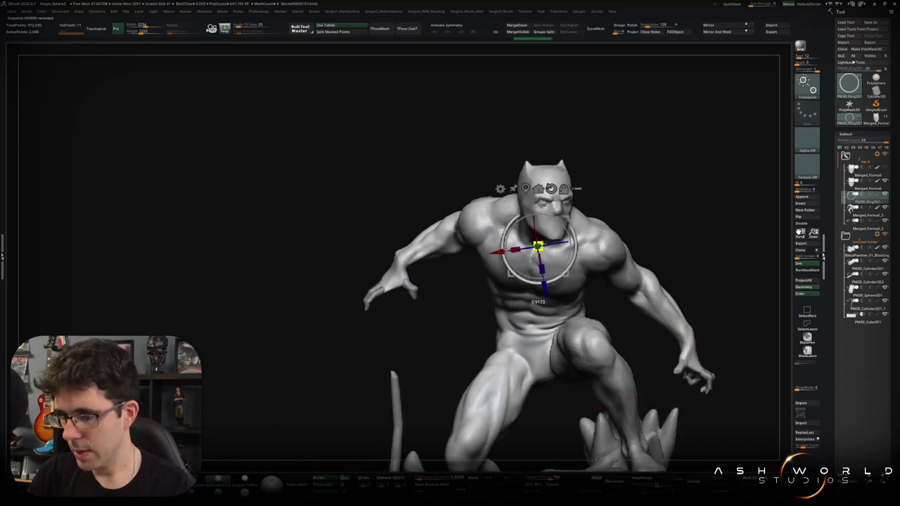
key("q")
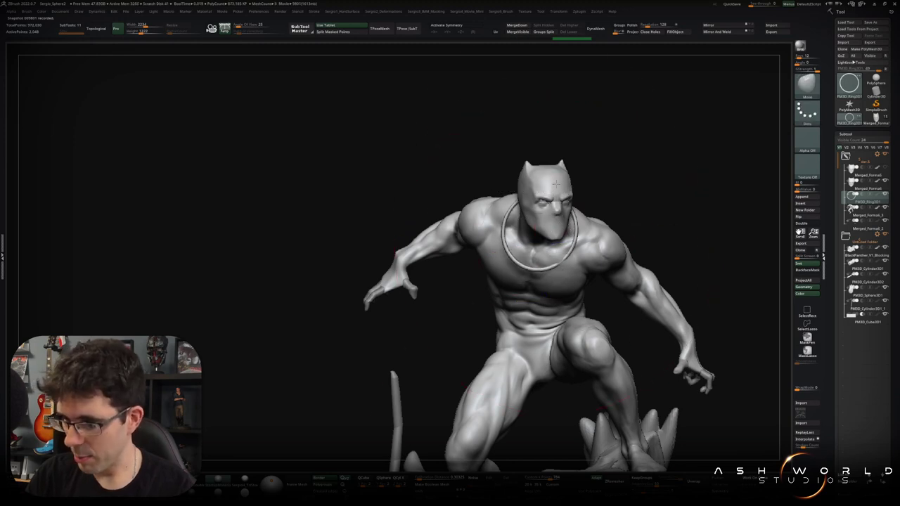
left_click_drag(555, 186, 592, 216)
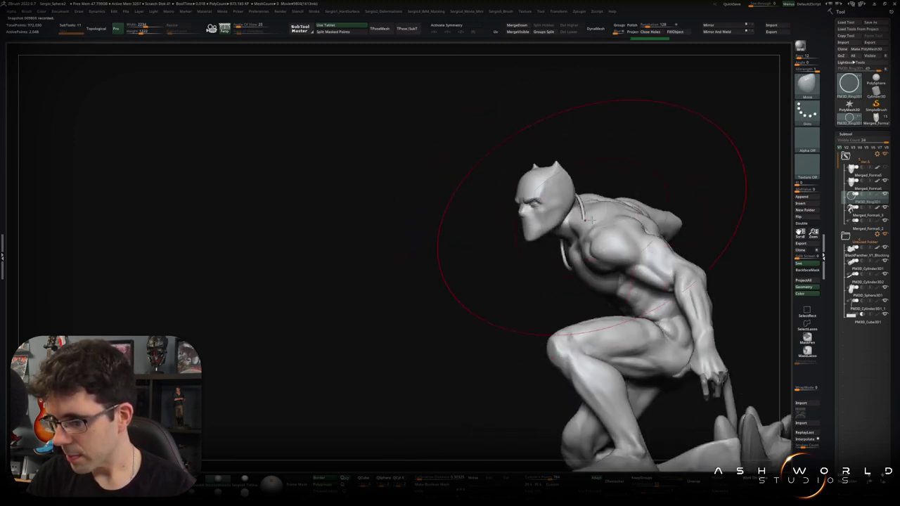
mouse_move(582, 191)
left_mouse_down()
mouse_move(582, 172)
mouse_move(583, 194)
mouse_move(555, 200)
left_mouse_up()
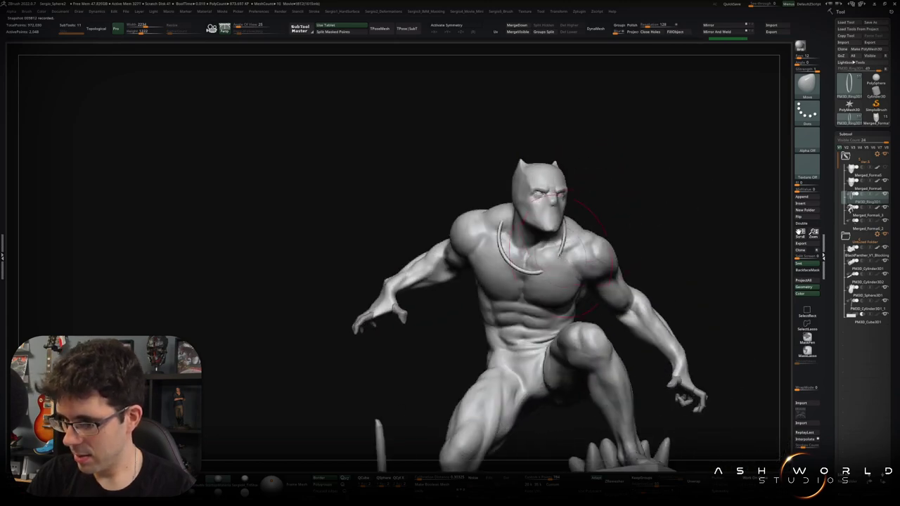
mouse_move(552, 266)
left_mouse_down()
mouse_move(538, 231)
mouse_move(553, 267)
mouse_move(536, 272)
left_mouse_up()
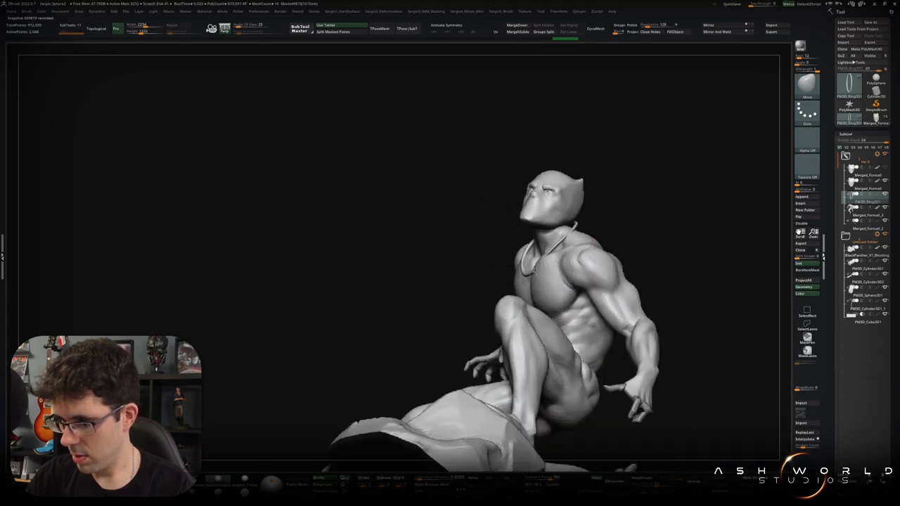
left_click_drag(532, 217, 489, 272)
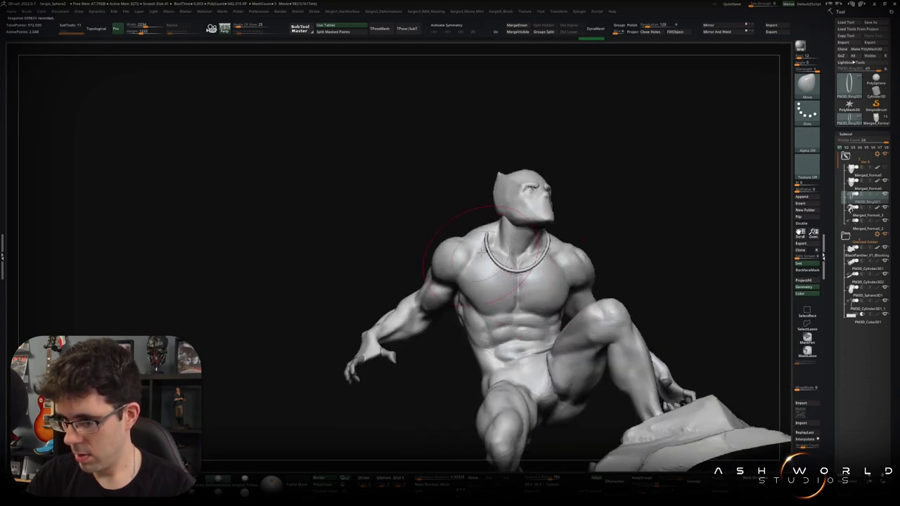
left_click_drag(487, 222, 518, 247)
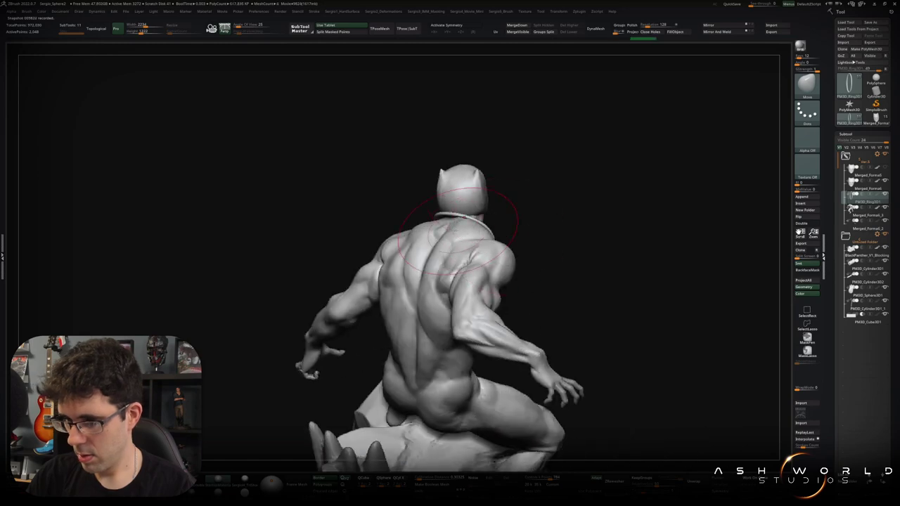
Pull the ring down with the Move brush into a necklace hanging over the chest
left_click_drag(436, 220, 501, 232)
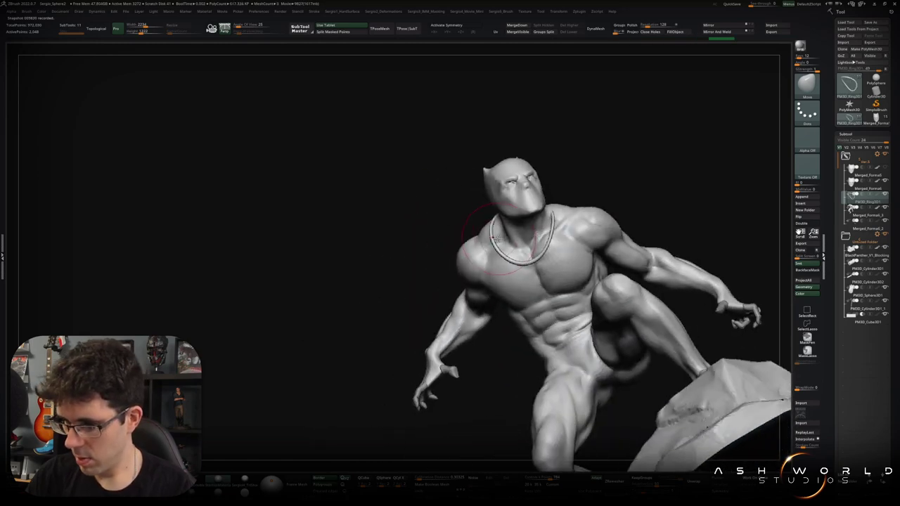
mouse_move(541, 251)
left_mouse_down()
mouse_move(562, 211)
mouse_move(587, 196)
mouse_move(609, 208)
mouse_move(590, 235)
mouse_move(552, 232)
left_mouse_up()
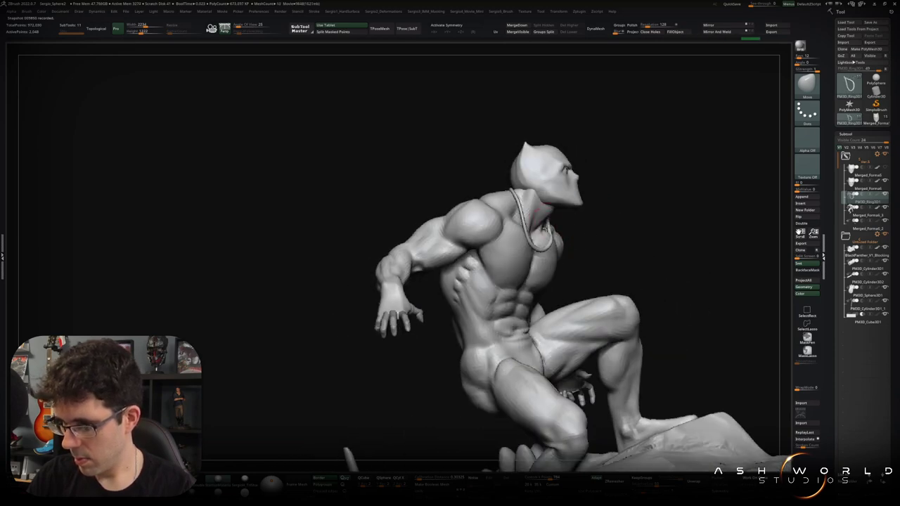
left_click_drag(551, 232, 541, 254)
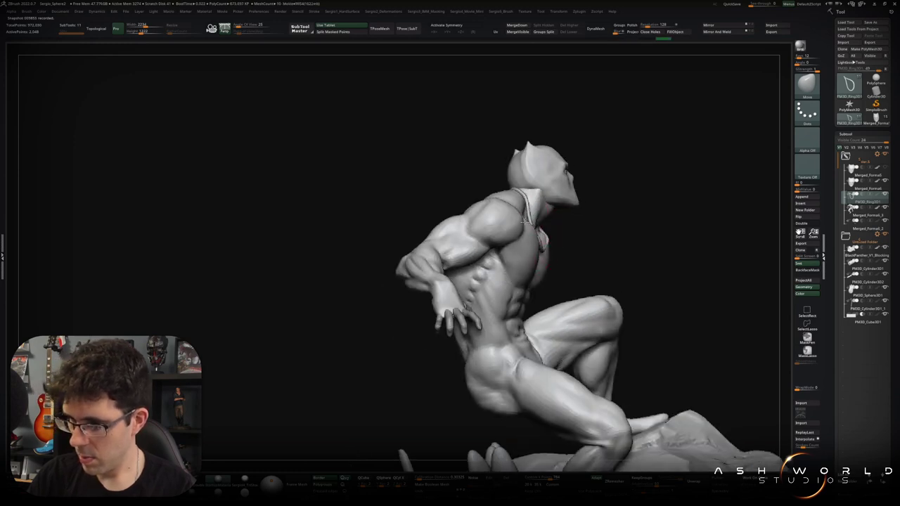
left_click_drag(526, 210, 539, 217)
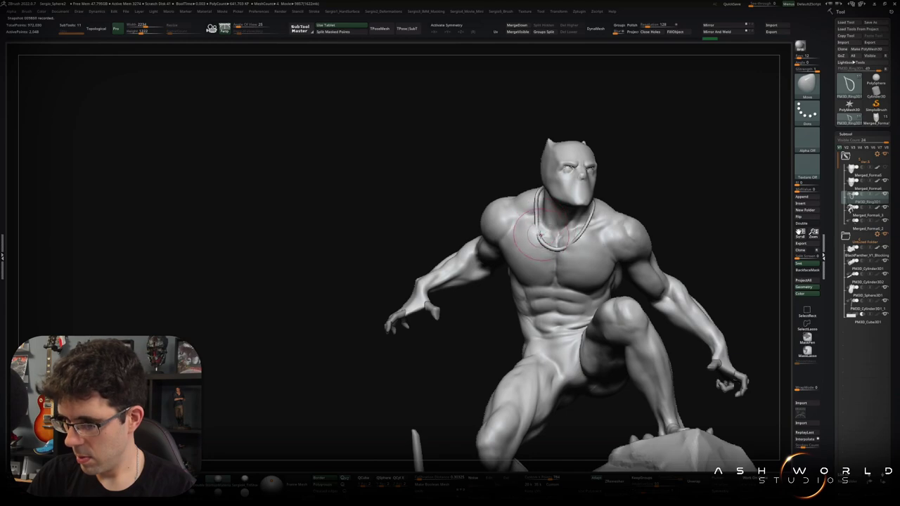
right_click_drag(577, 245, 583, 256)
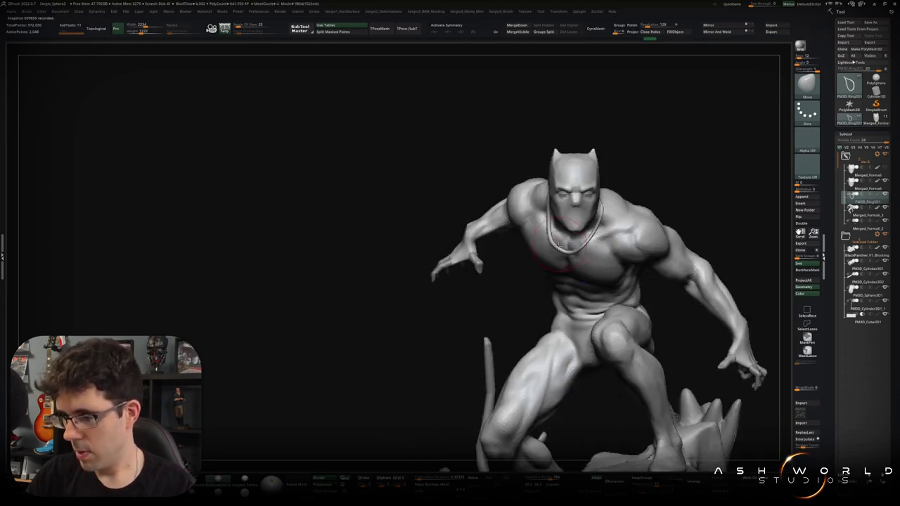
right_click_drag(562, 243, 599, 239)
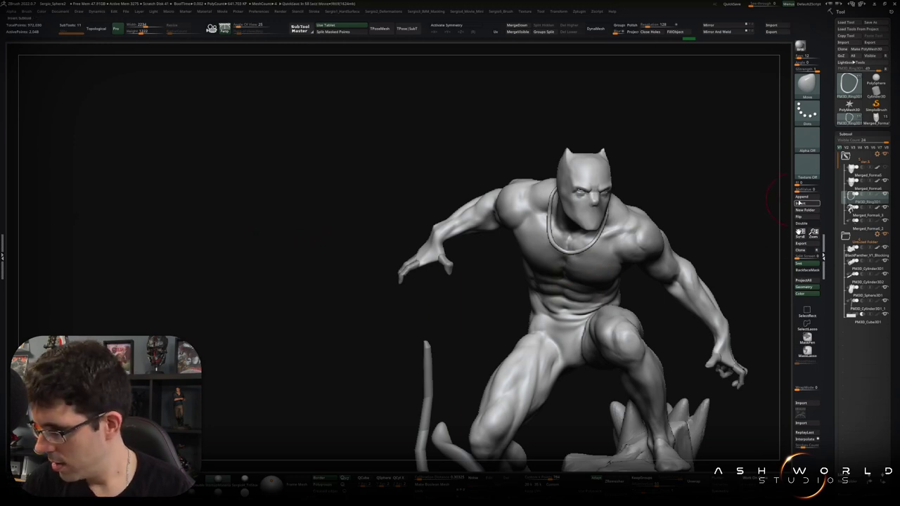
Append a Cylinder3D subtool and move it up the subtool list
left_click(801, 197)
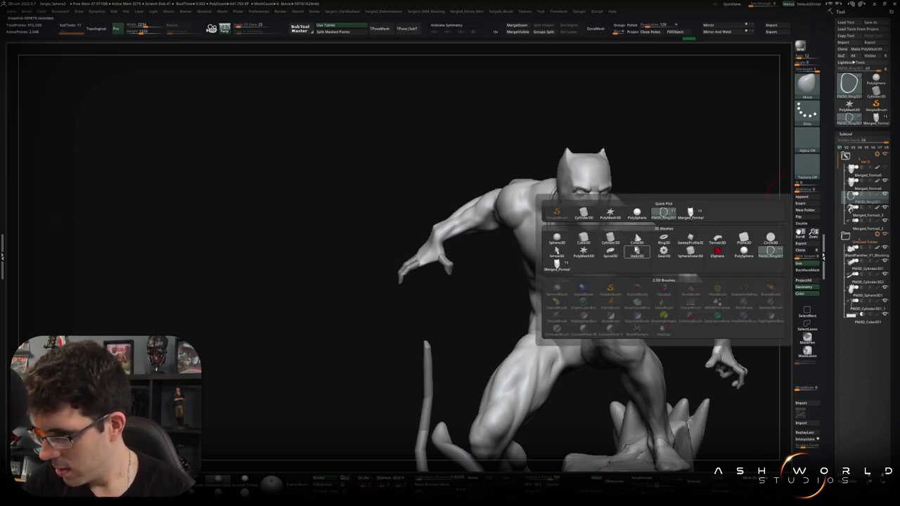
left_click(610, 239)
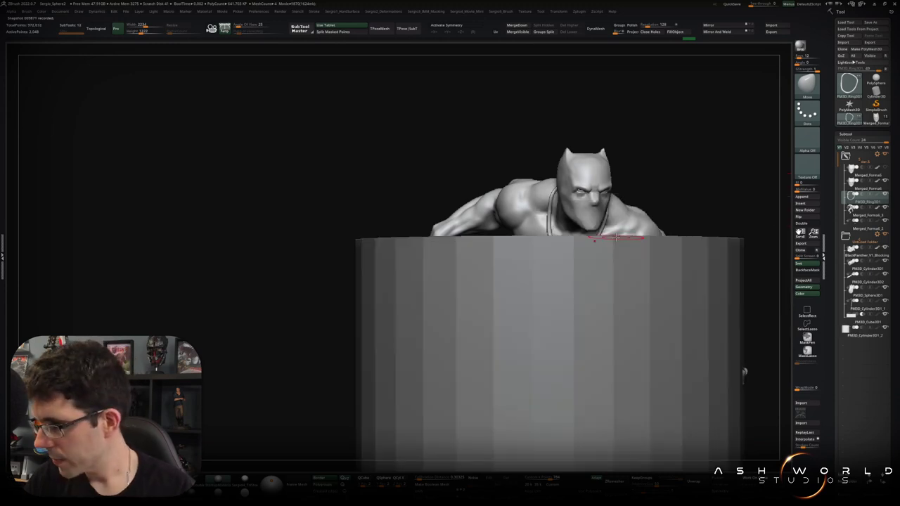
left_click_drag(853, 336, 853, 239)
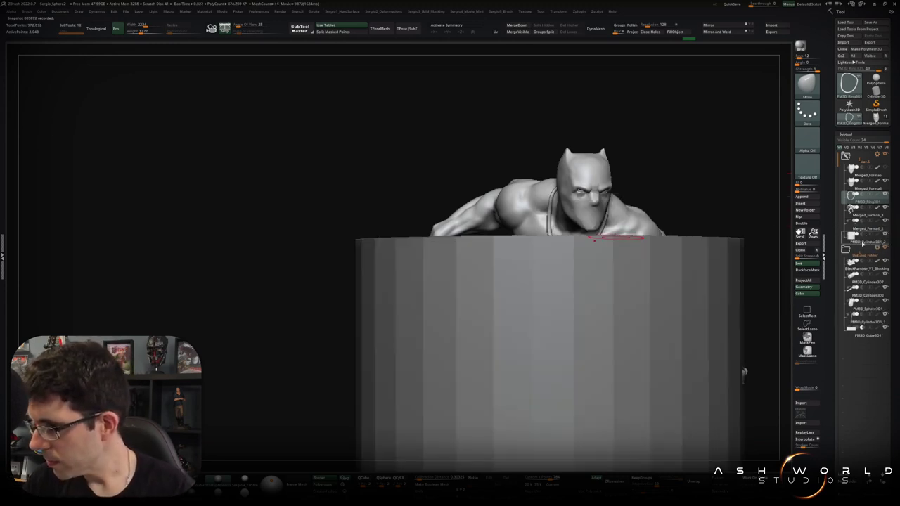
key("w")
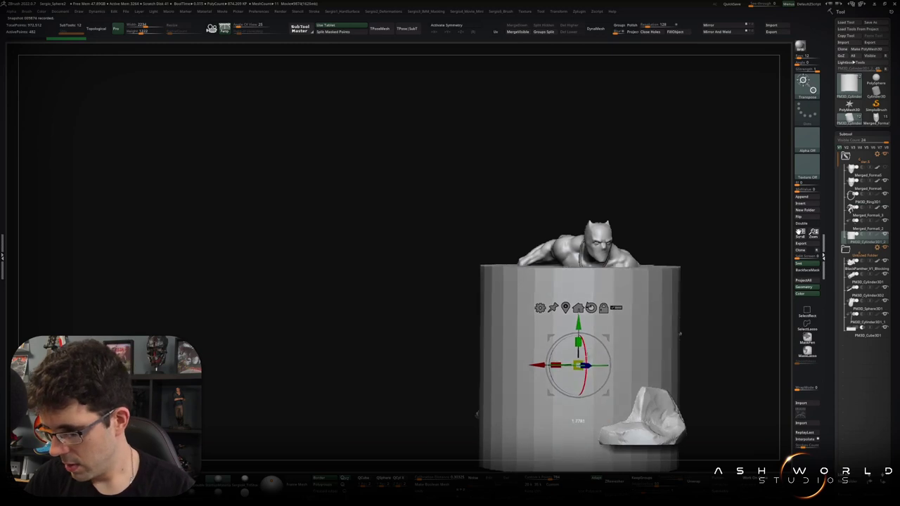
Flatten the cylinder into a thin disc, then move and scale it onto the chest as a pendant
left_click_drag(753, 261, 731, 267)
left_click_drag(593, 421, 599, 382)
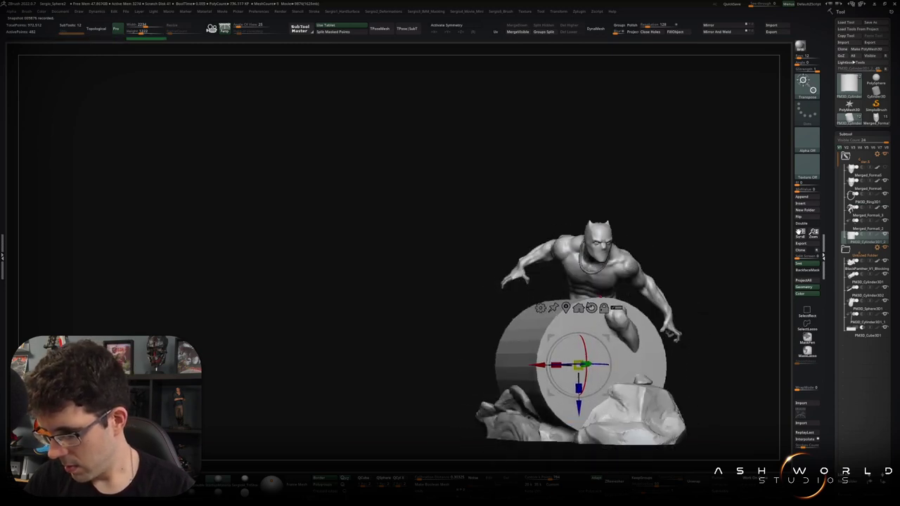
left_click_drag(581, 331, 554, 343)
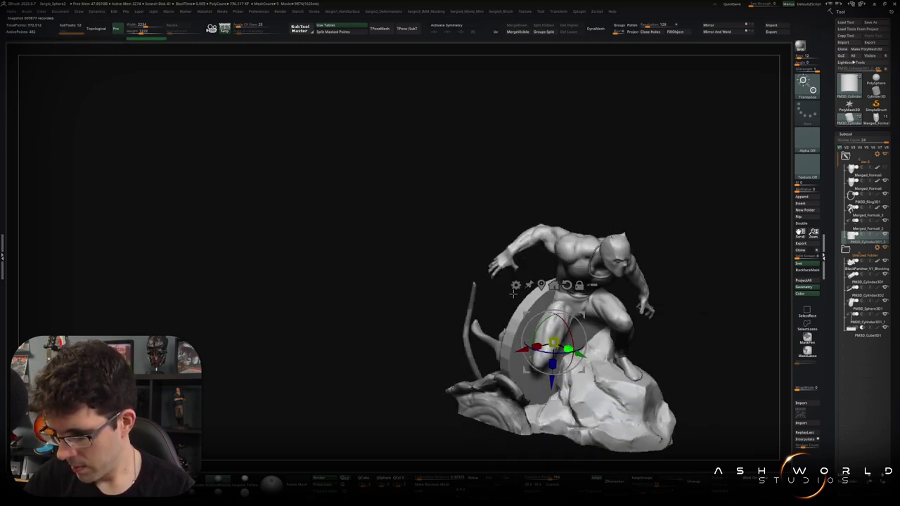
left_click_drag(554, 343, 603, 291)
mouse_move(669, 267)
left_mouse_down()
mouse_move(640, 251)
mouse_move(521, 272)
mouse_move(504, 330)
left_mouse_up()
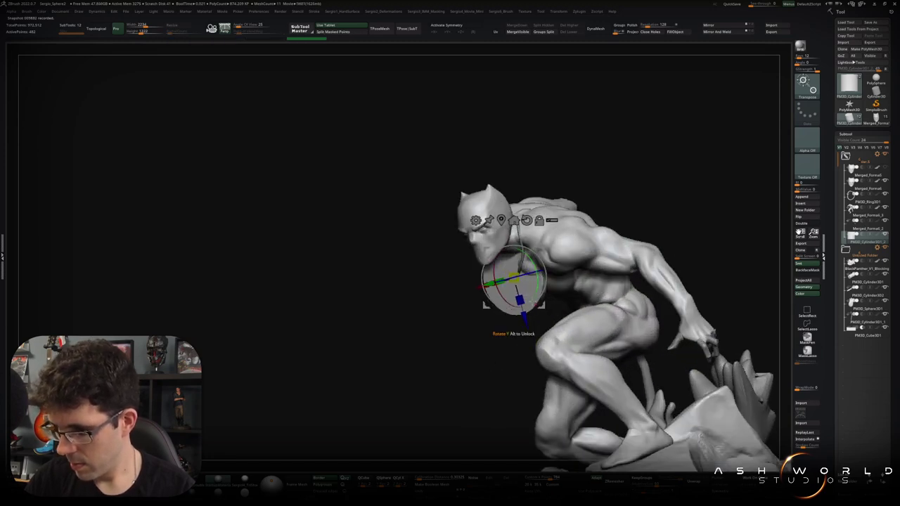
left_click_drag(503, 289, 505, 307)
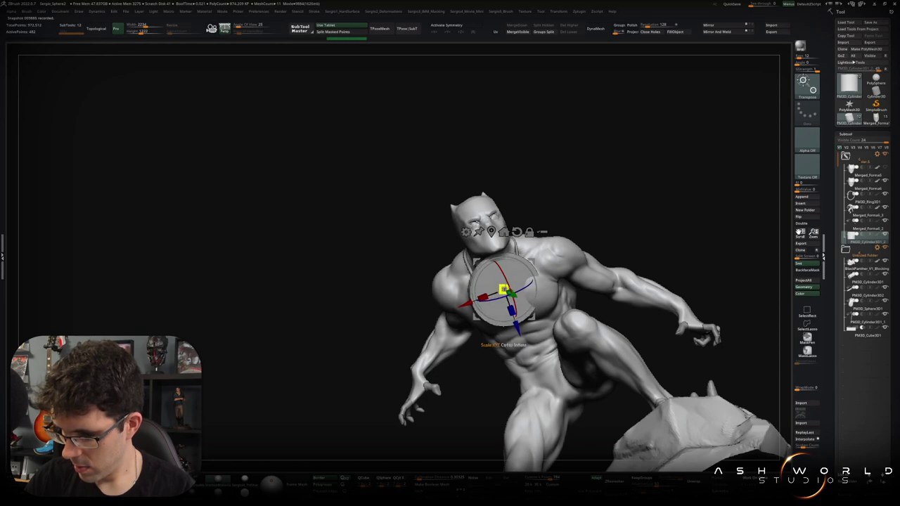
mouse_move(505, 307)
left_mouse_down()
mouse_move(524, 319)
mouse_move(529, 302)
mouse_move(508, 301)
left_mouse_up()
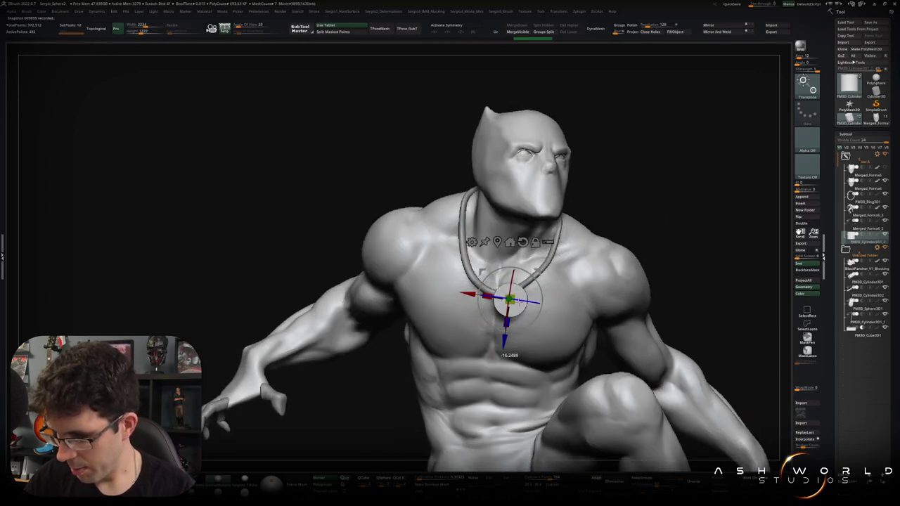
mouse_move(541, 292)
left_mouse_down()
mouse_move(563, 287)
mouse_move(501, 309)
left_mouse_up()
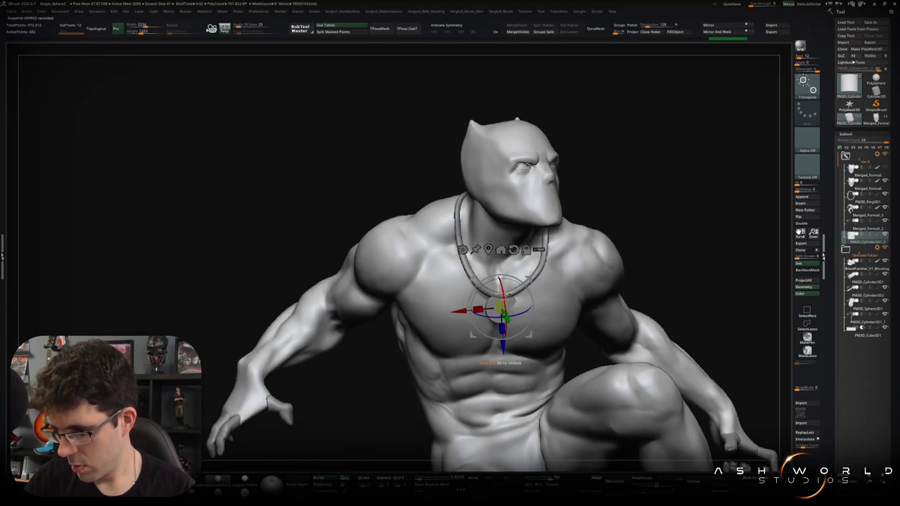
key("ctrl+z")
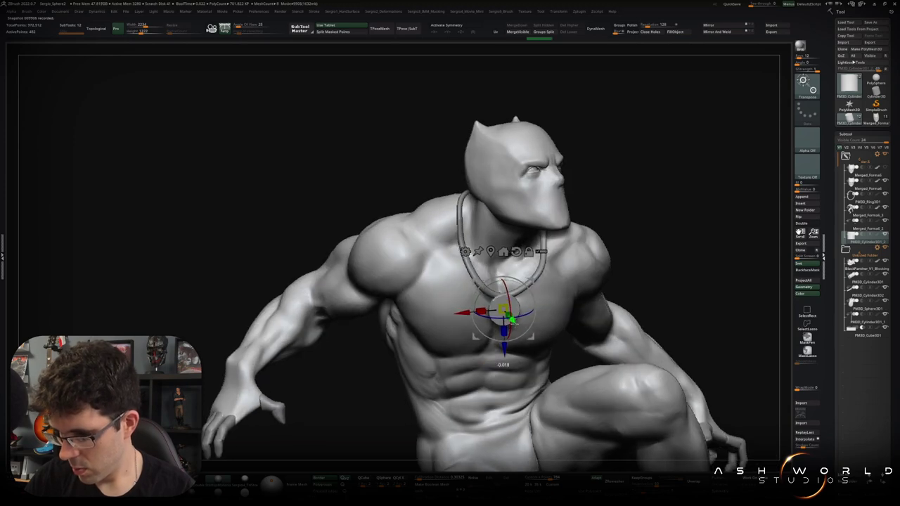
key("ctrl+z")
key("ctrl+z")
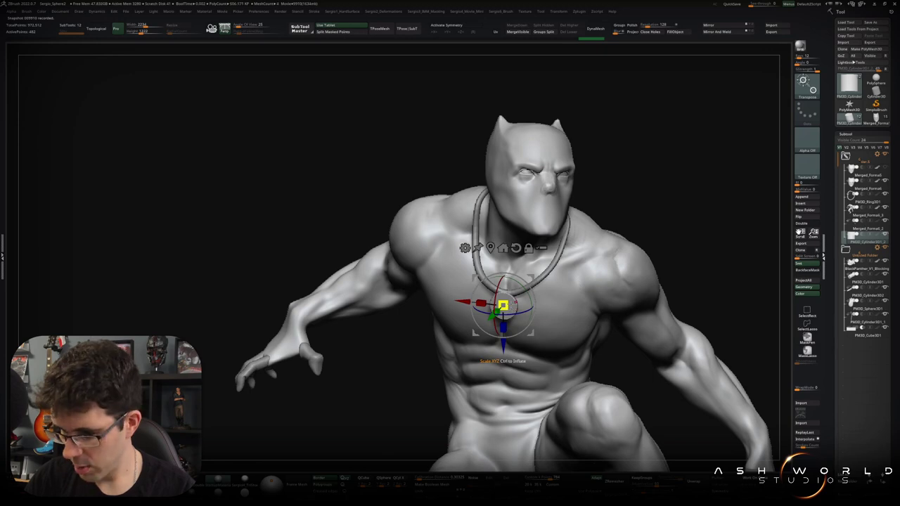
key("F1")
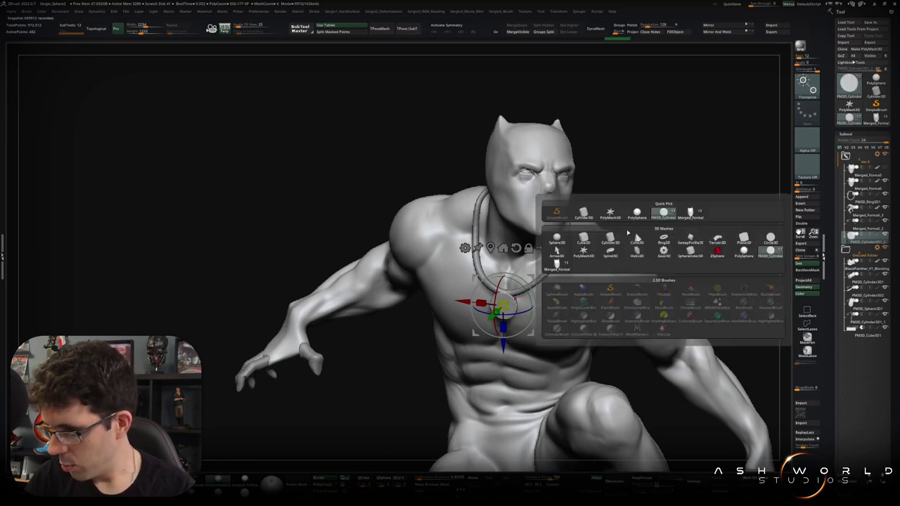
Append a new cylinder, frame it, and scale it smaller and taller
key("F1")
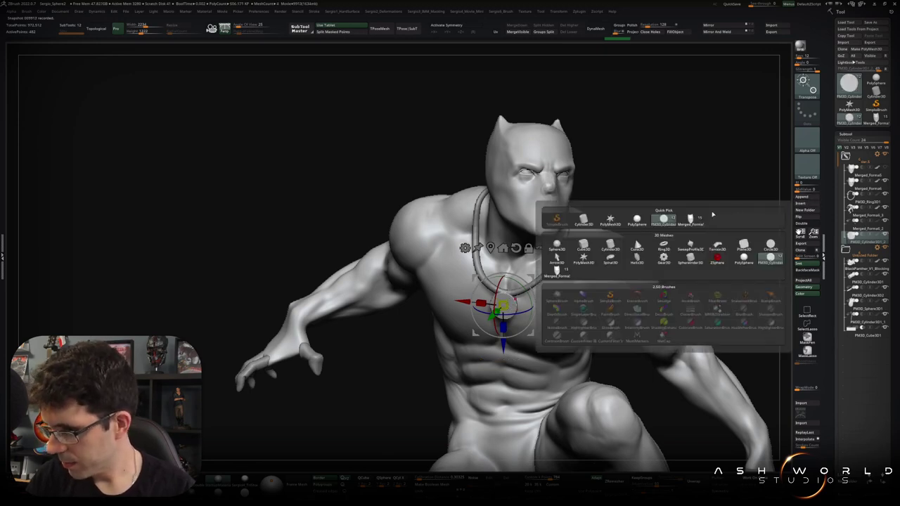
left_click(636, 248)
left_click_drag(536, 146, 532, 277, "alt")
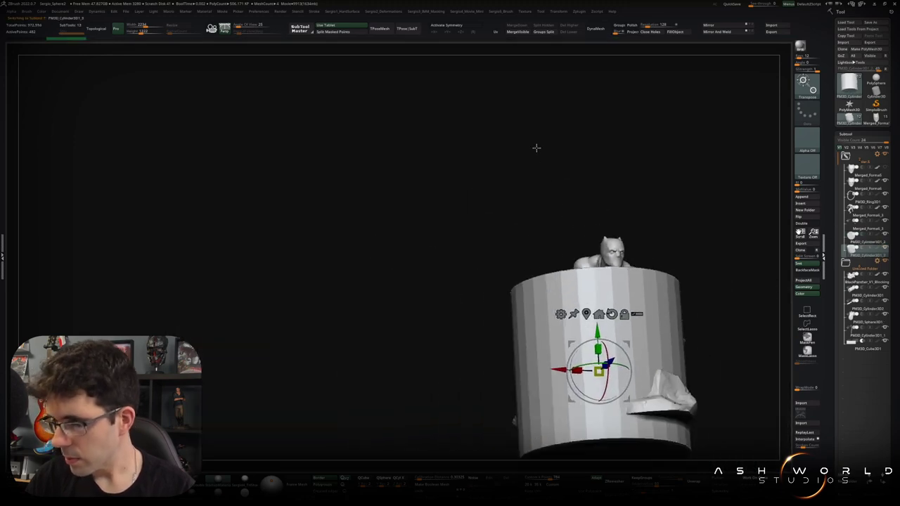
key("f")
left_click_drag(498, 185, 565, 281, "shift")
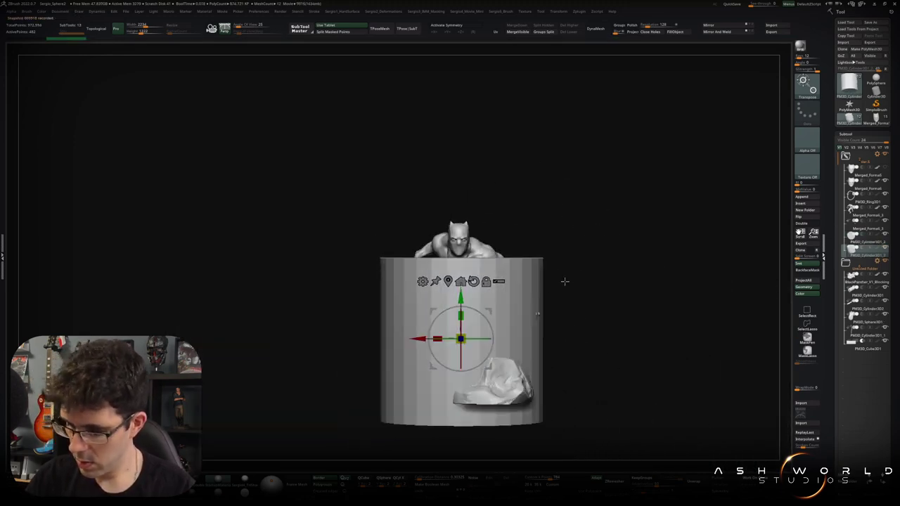
mouse_move(469, 325)
left_mouse_down()
mouse_move(450, 330)
mouse_move(460, 339)
mouse_move(482, 310)
left_mouse_up()
Taper and smooth the cylinder into a curved claw, then turn Solo off
key("q")
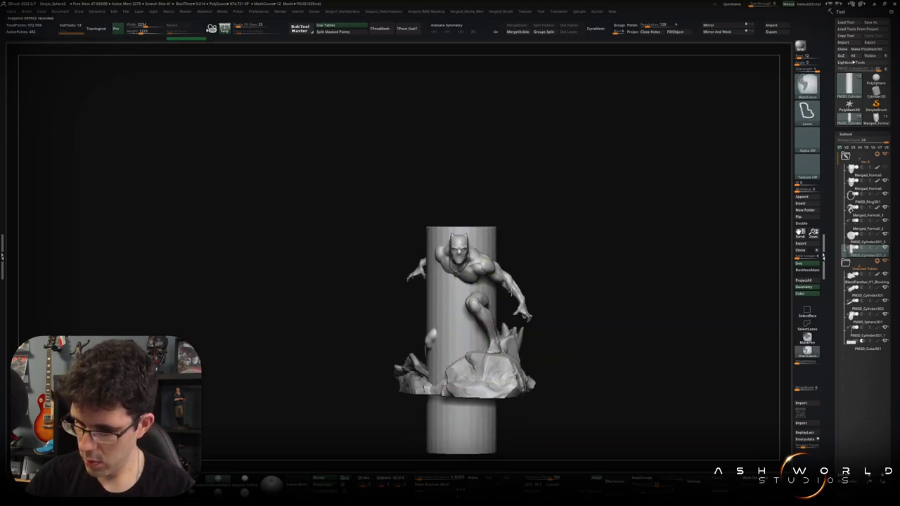
left_click_drag(461, 253, 460, 351)
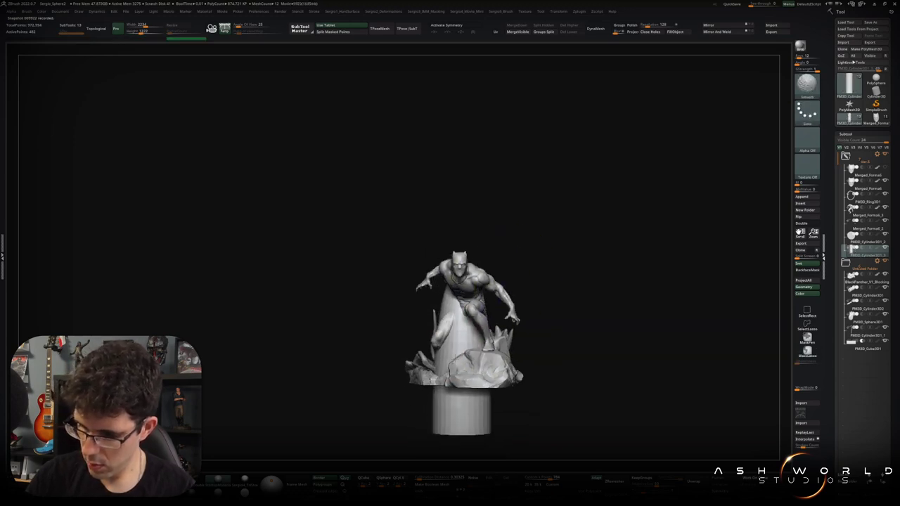
left_click_drag(461, 404, 465, 367, "shift")
left_click(470, 366, "ctrl+shift")
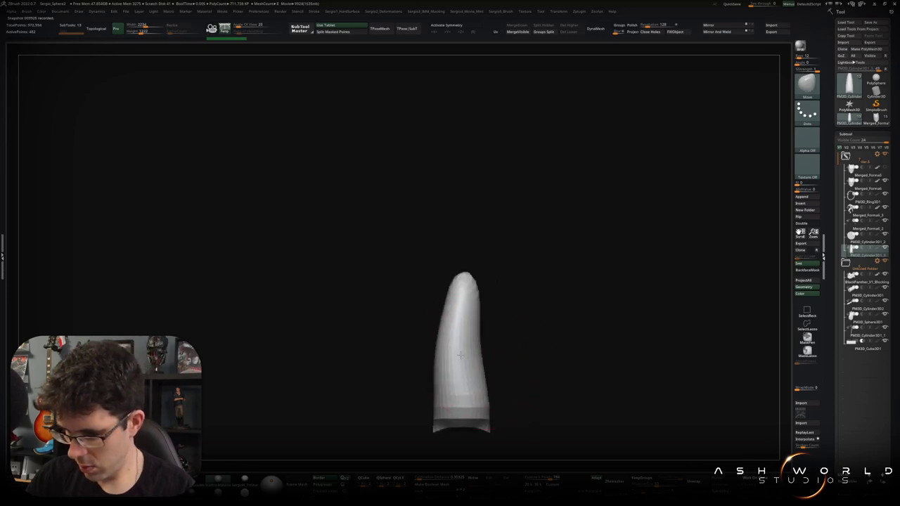
key("w")
scroll(464, 348, "down", 5)
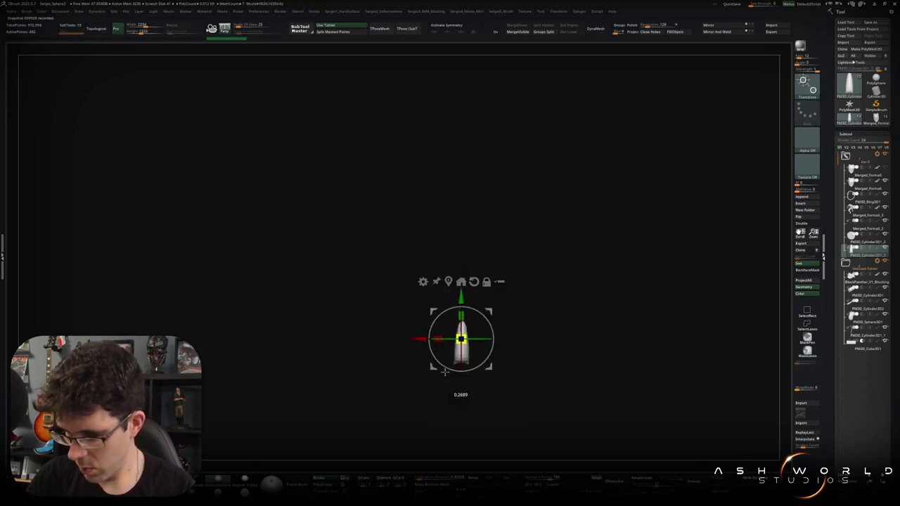
key("q")
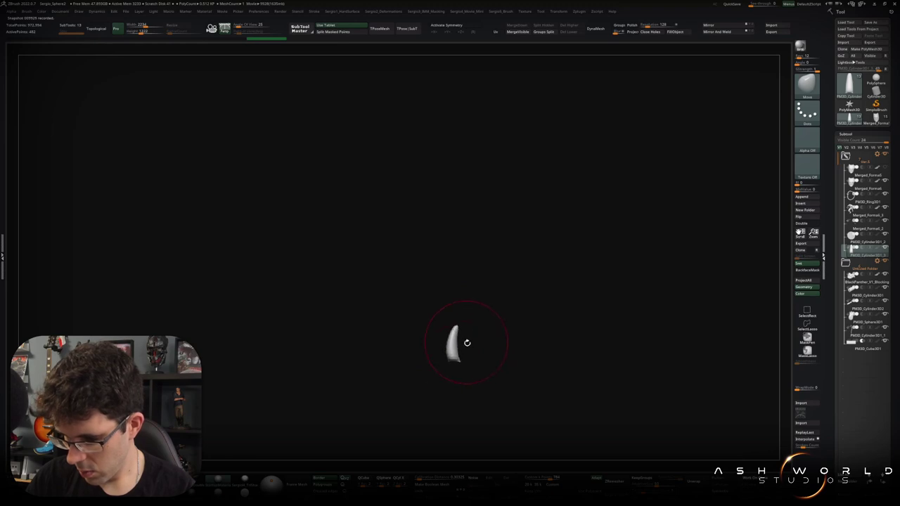
key("w")
left_click(463, 339, "ctrl+shift")
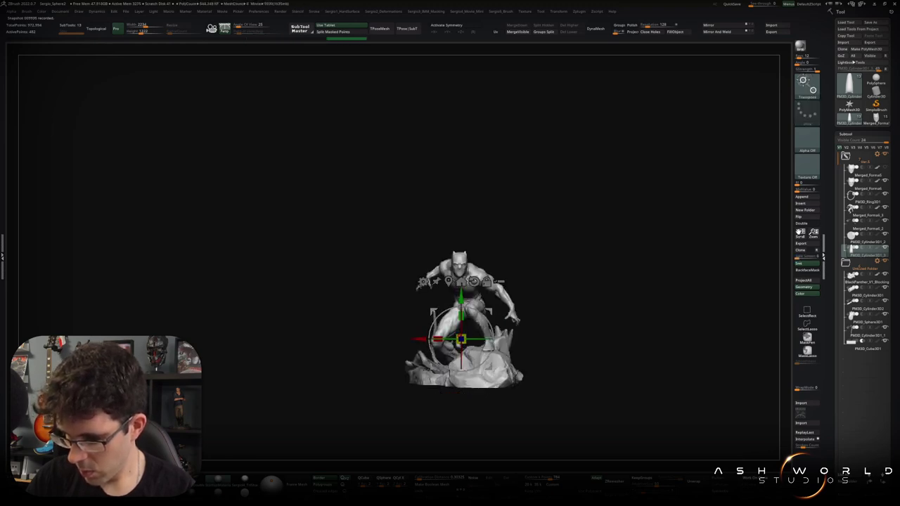
mouse_move(467, 294)
left_mouse_down()
mouse_move(502, 282)
mouse_move(477, 350)
left_mouse_up()
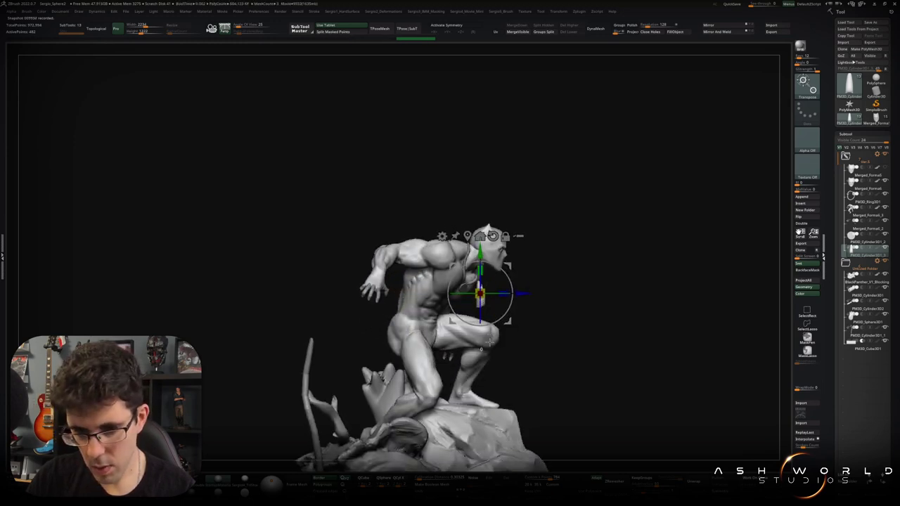
Move the claw onto the necklace cord over the chest, orbiting to check placement
left_click_drag(476, 349, 480, 345)
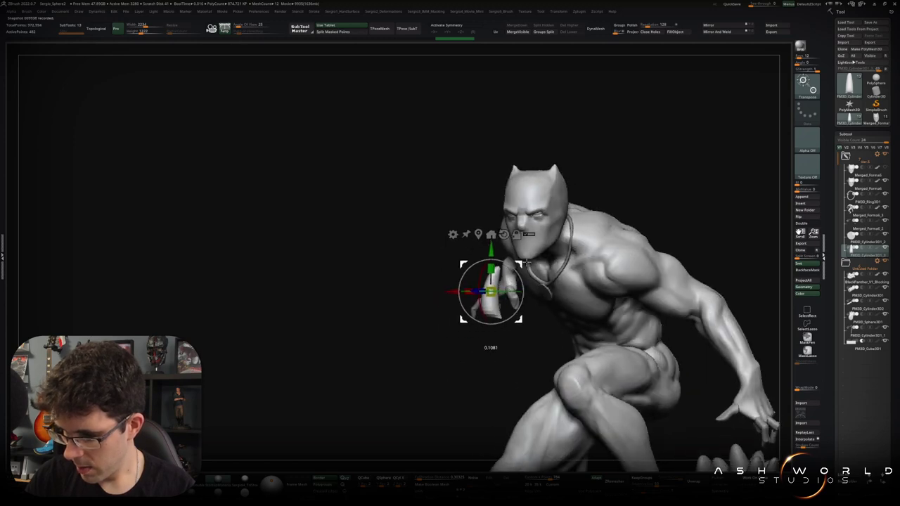
mouse_move(548, 273)
left_mouse_down()
mouse_move(534, 267)
mouse_move(546, 277)
mouse_move(542, 270)
mouse_move(530, 312)
left_mouse_up()
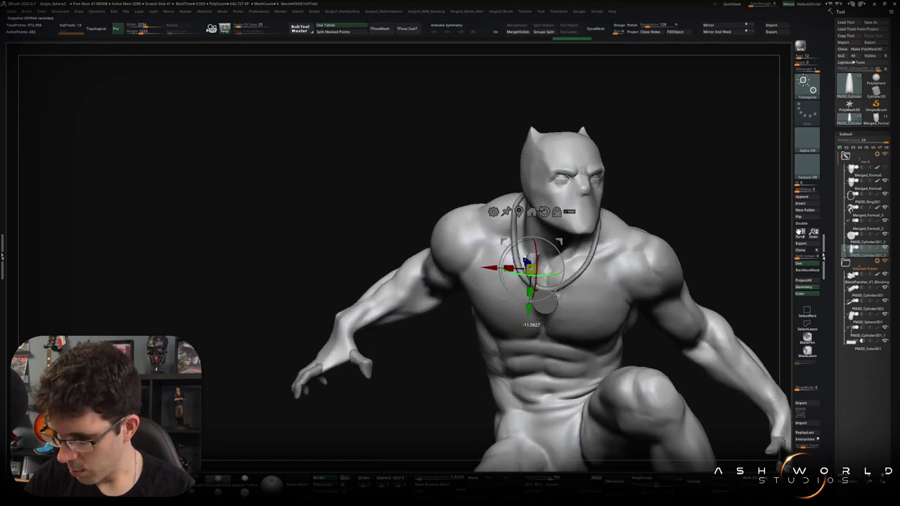
left_click_drag(531, 312, 520, 320)
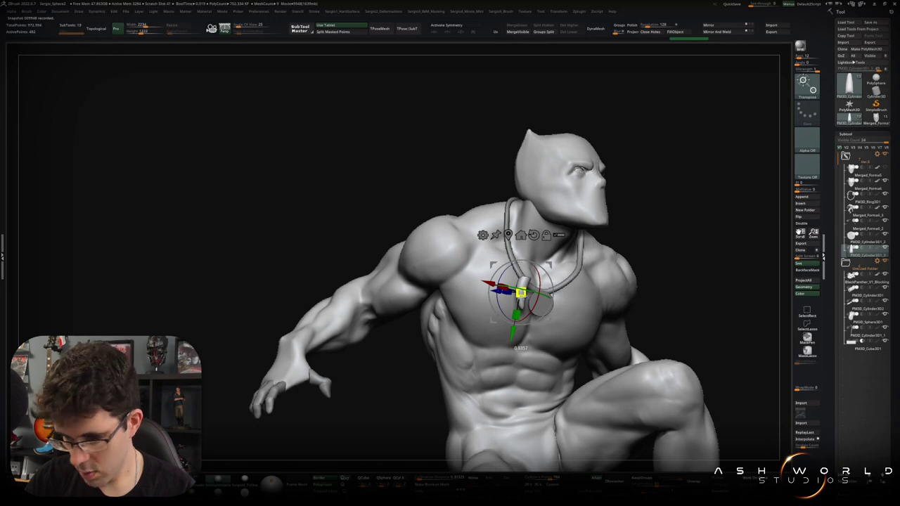
left_click_drag(520, 292, 556, 283)
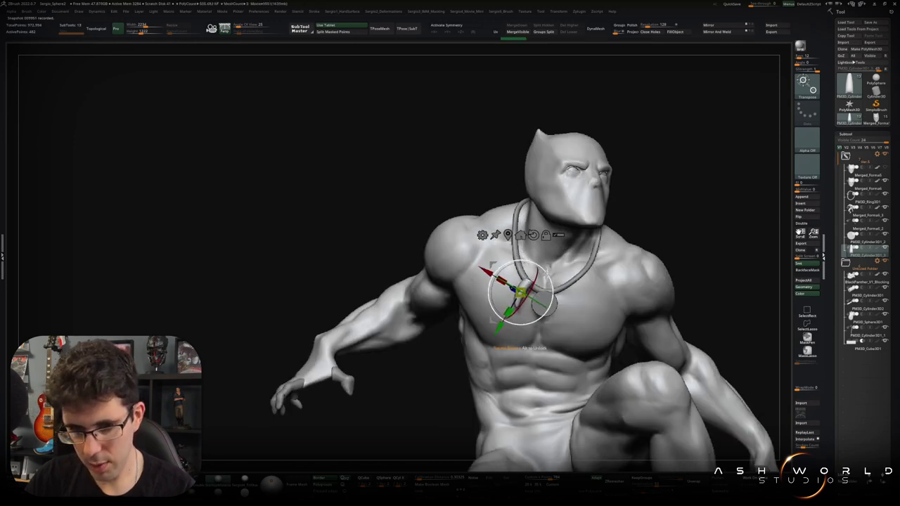
left_click_drag(520, 292, 523, 317)
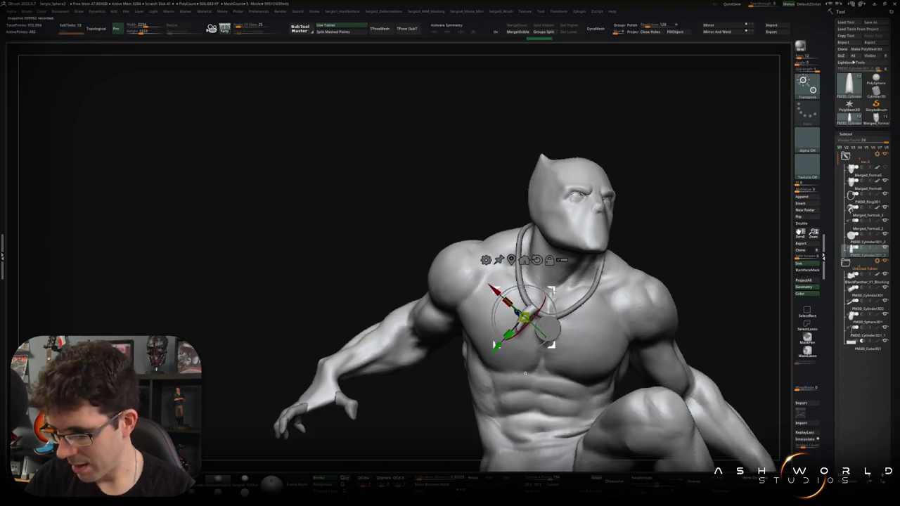
left_click_drag(543, 302, 537, 275)
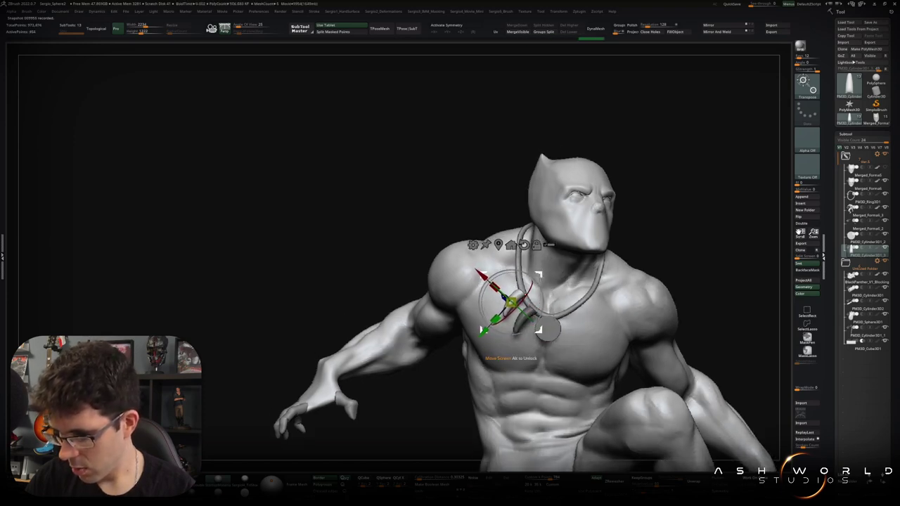
mouse_move(511, 333)
left_mouse_down()
mouse_move(534, 337)
mouse_move(503, 358)
mouse_move(492, 329)
mouse_move(509, 333)
mouse_move(492, 329)
left_mouse_up()
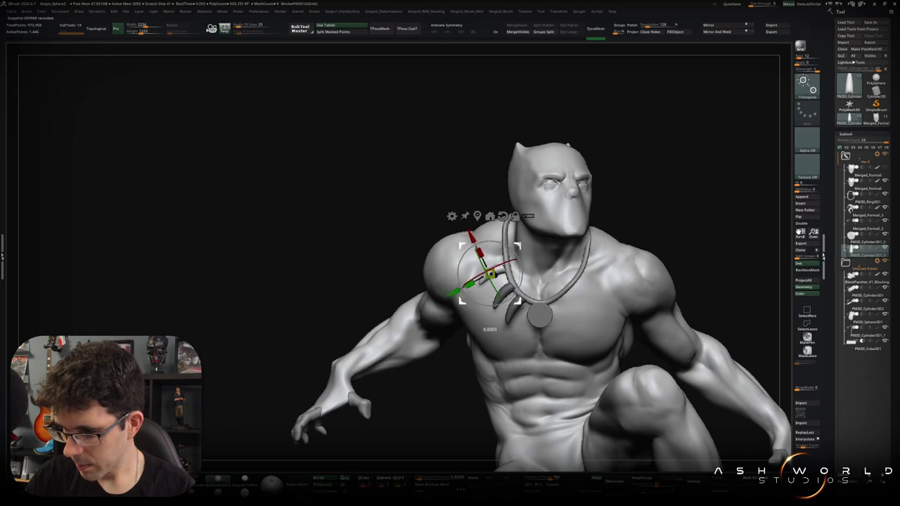
Raise and nudge the claw up-left along the necklace cord, checking from several angles
left_click_drag(494, 277, 490, 252)
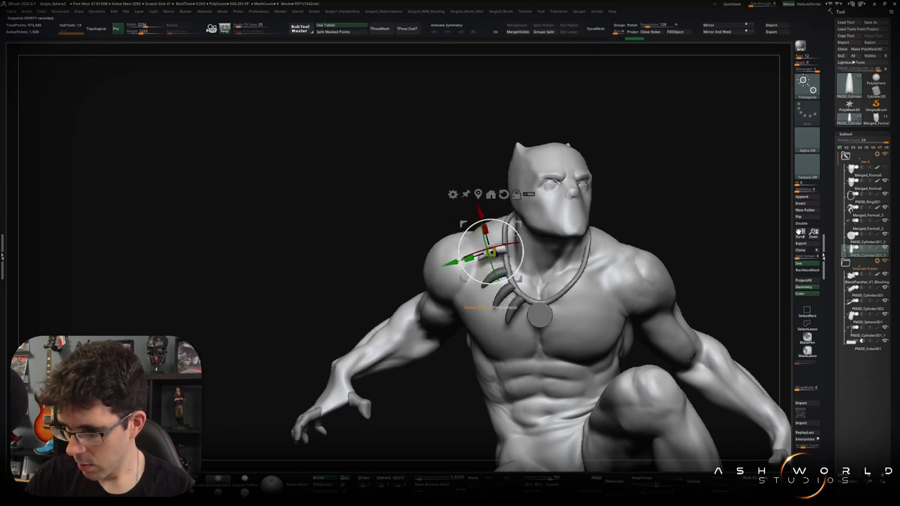
left_click_drag(490, 309, 502, 314)
left_click_drag(535, 236, 540, 228)
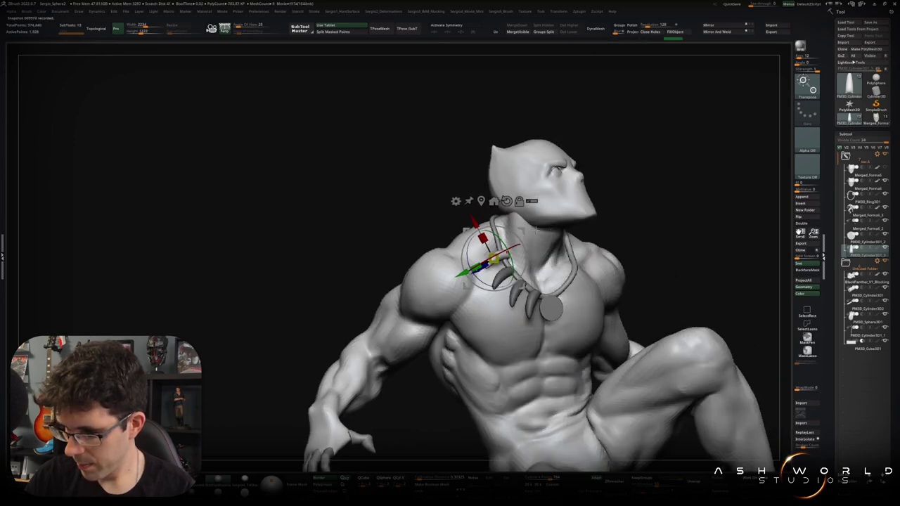
mouse_move(490, 262)
left_mouse_down()
mouse_move(479, 243)
mouse_move(490, 262)
left_mouse_up()
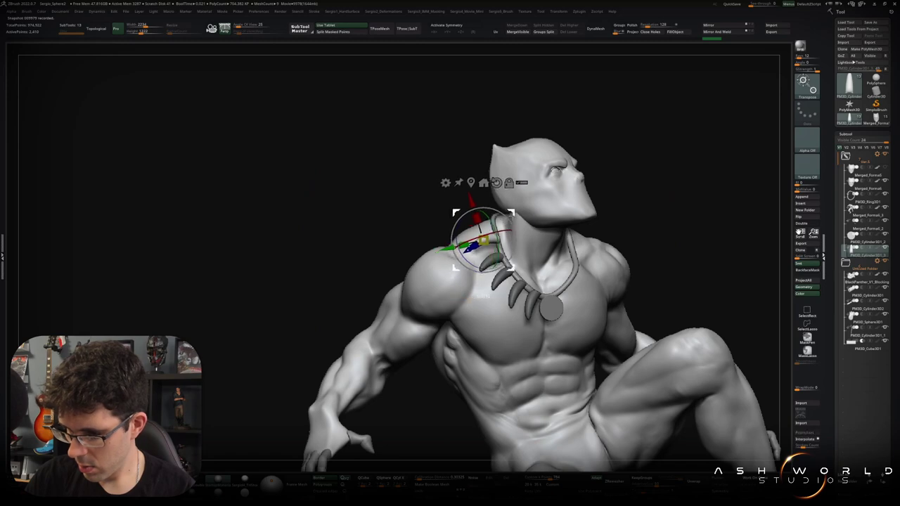
mouse_move(457, 299)
left_mouse_down()
mouse_move(515, 262)
mouse_move(522, 219)
left_mouse_up()
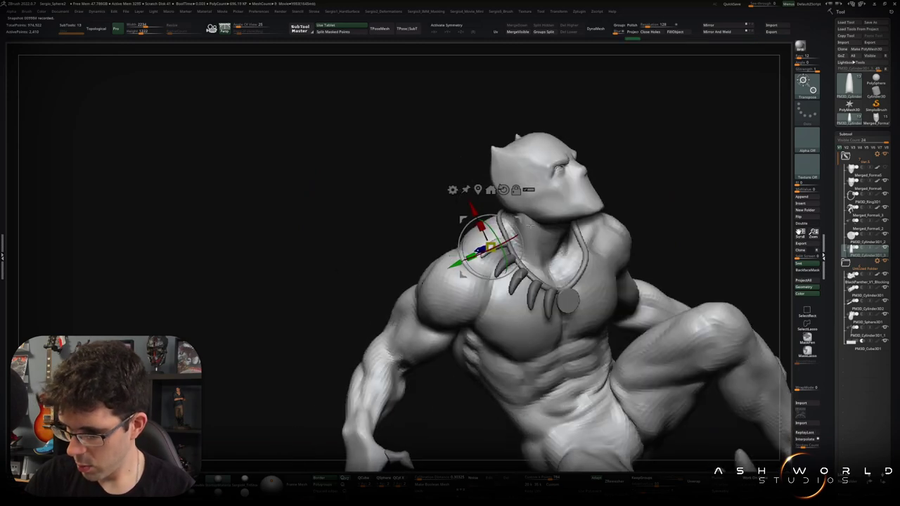
left_click_drag(492, 225, 505, 214)
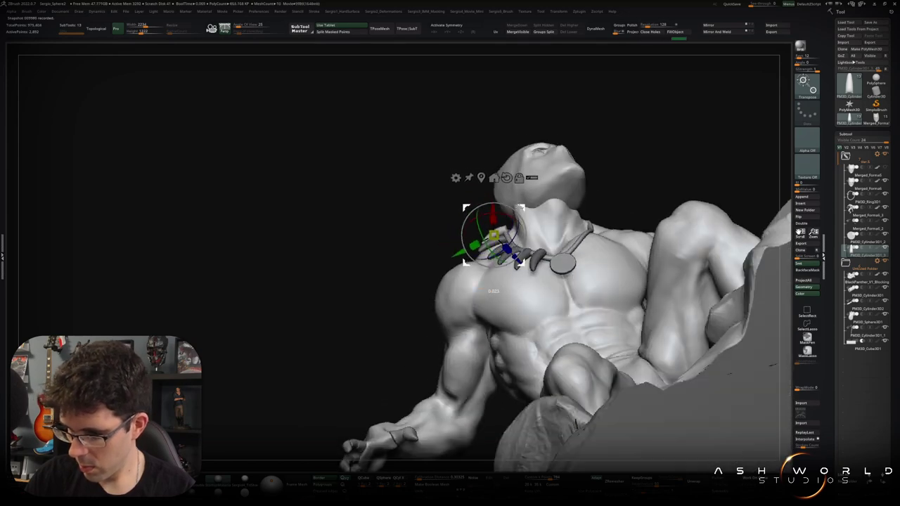
mouse_move(527, 211)
left_mouse_down()
mouse_move(557, 259)
mouse_move(548, 308)
mouse_move(635, 248)
mouse_move(627, 231)
left_mouse_up()
Isolate the claws, set the gizmo pivot at the neck and chest, and review the statue
key("q")
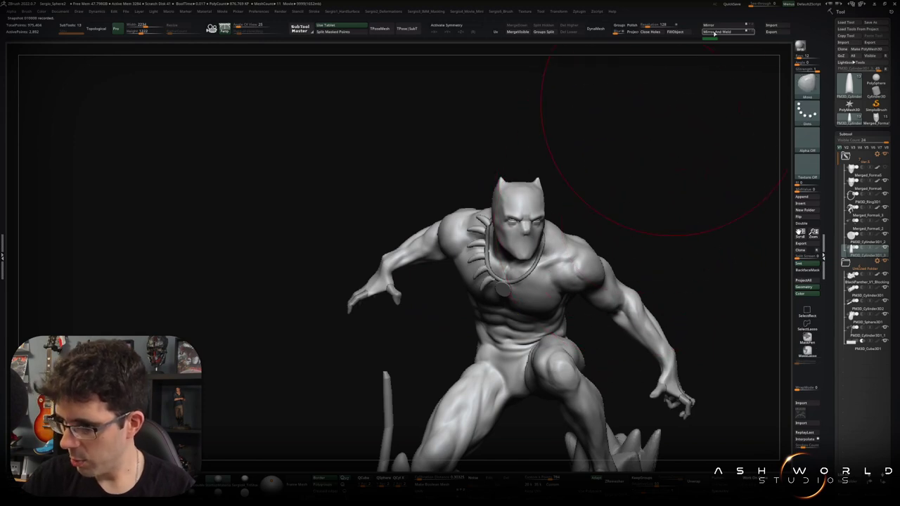
key("alt+s")
key("w")
key("alt+s")
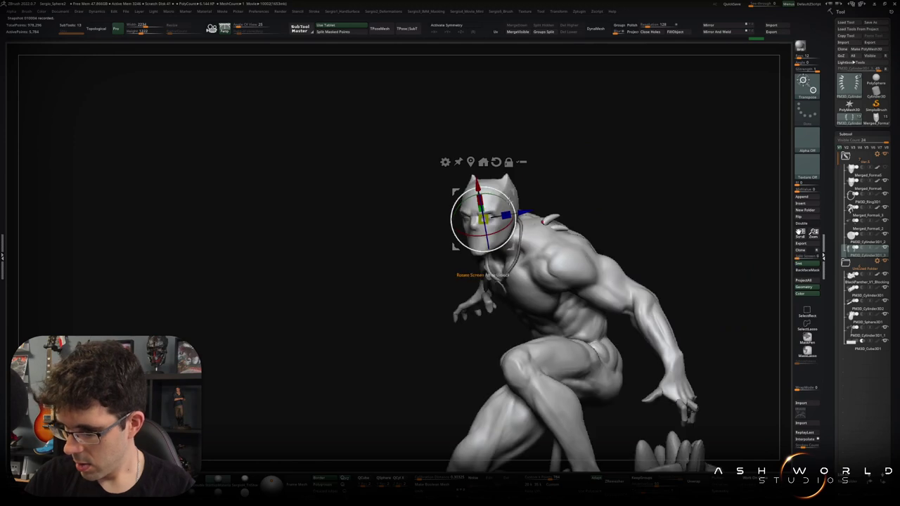
mouse_move(484, 218)
left_mouse_down()
mouse_move(568, 247)
mouse_move(517, 258)
left_mouse_up()
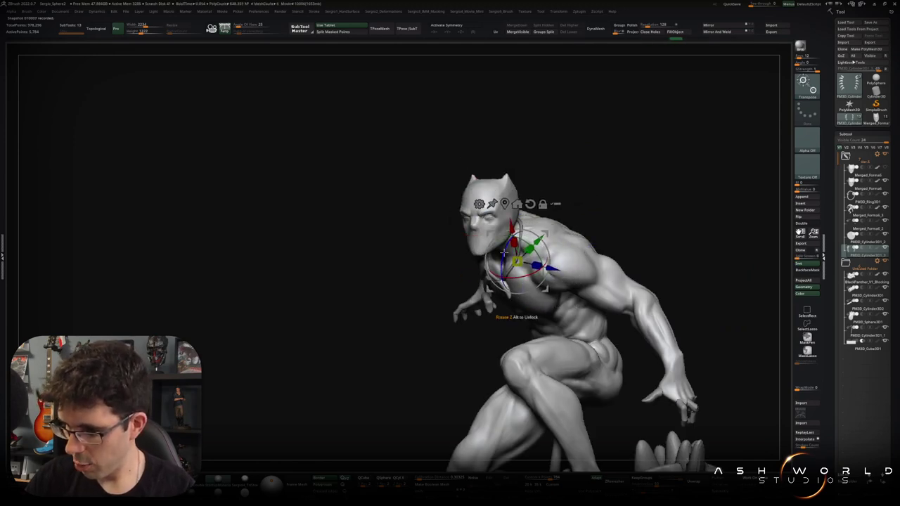
left_click_drag(511, 234, 566, 222)
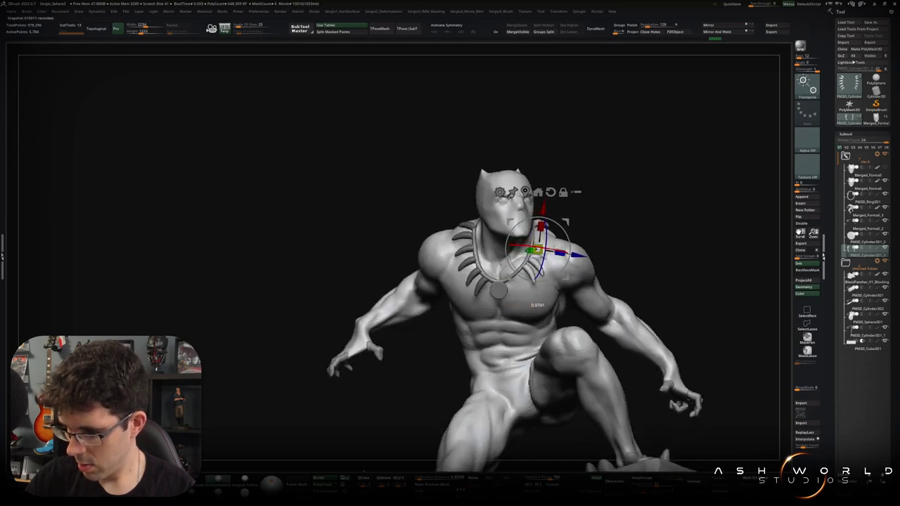
left_click_drag(537, 302, 571, 321)
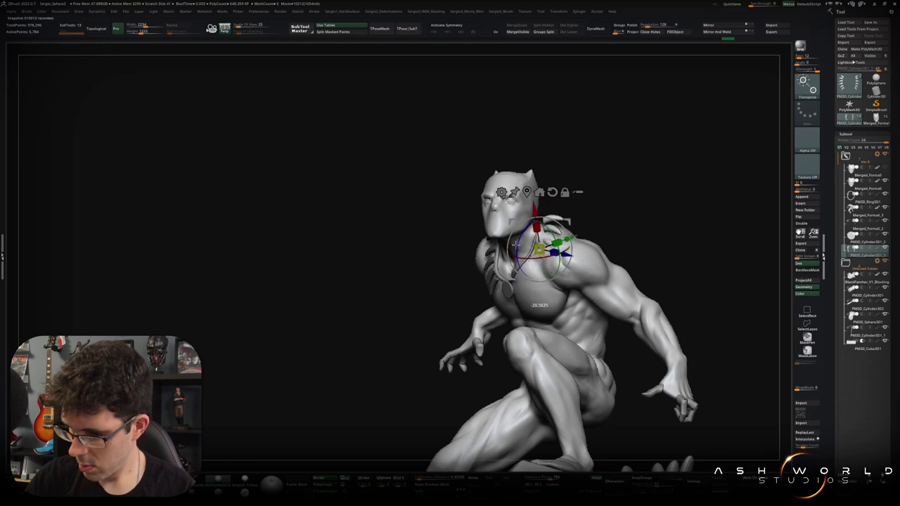
left_click_drag(574, 226, 562, 239)
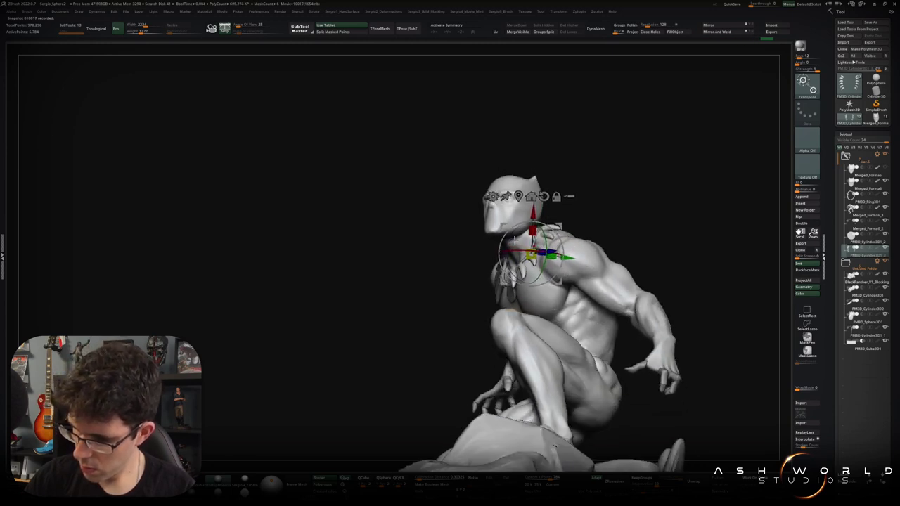
left_click_drag(512, 243, 524, 281)
Orbit to a frontal view and select the PM3D_Ring3D1 necklace subtool
key("q")
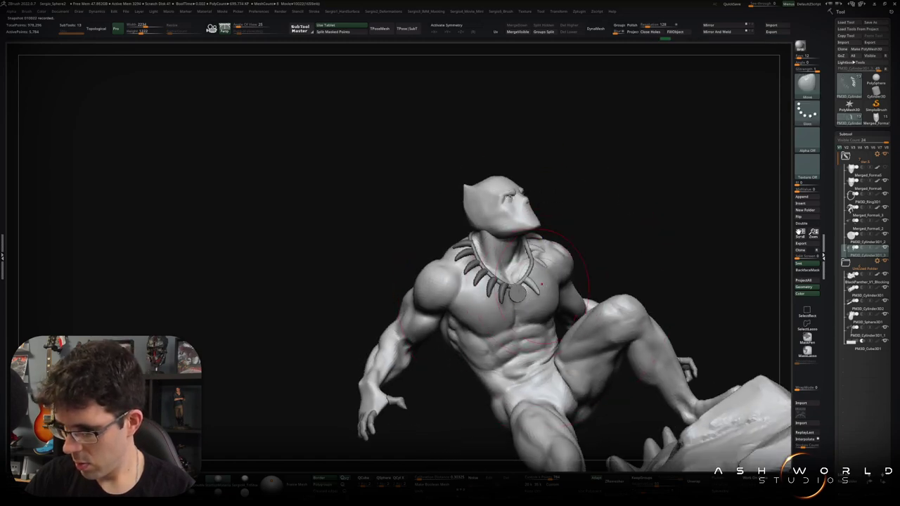
left_click_drag(541, 284, 536, 326)
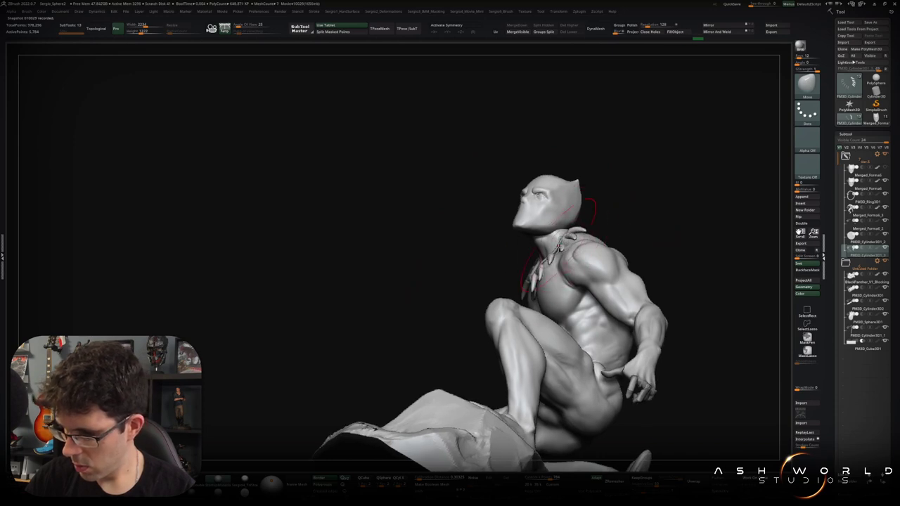
left_click_drag(559, 247, 562, 233)
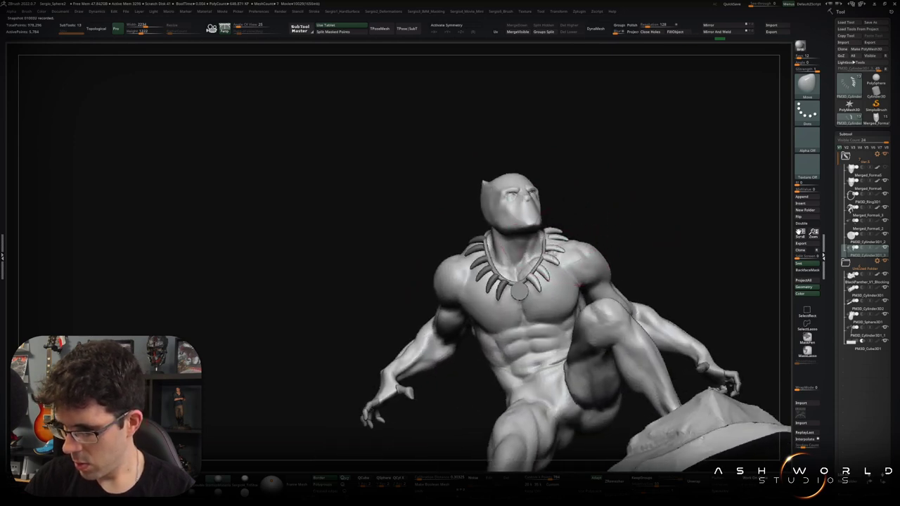
left_click_drag(557, 258, 571, 239)
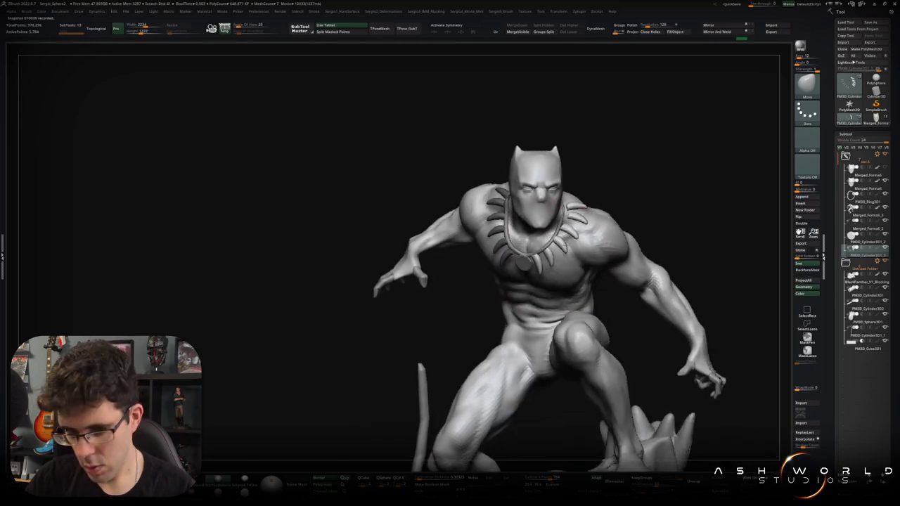
left_click(563, 229, "alt")
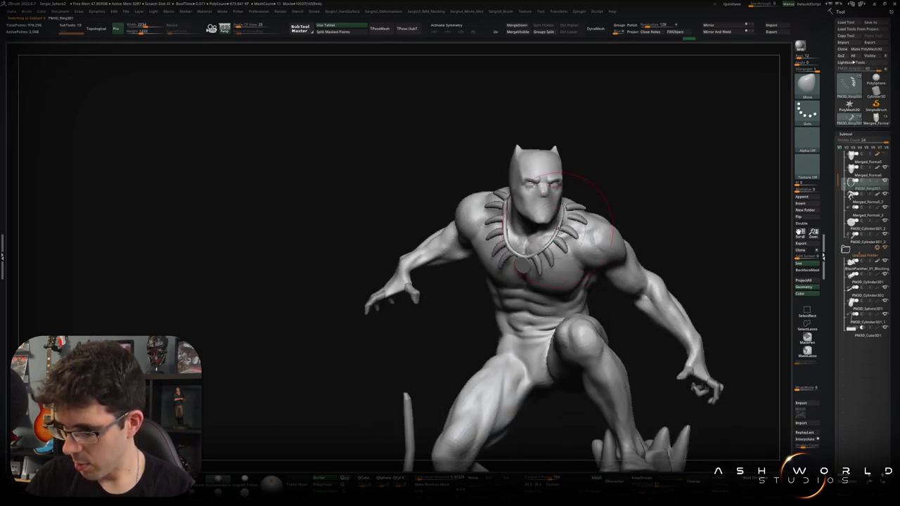
Orbit around the panther and rock base, then recentre the view on the sculpt
left_click_drag(535, 232, 516, 222)
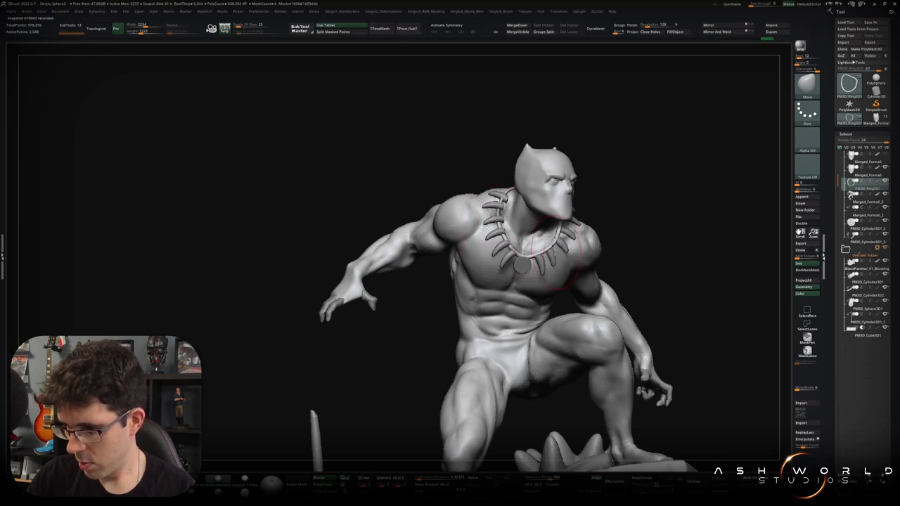
left_click_drag(562, 253, 591, 253)
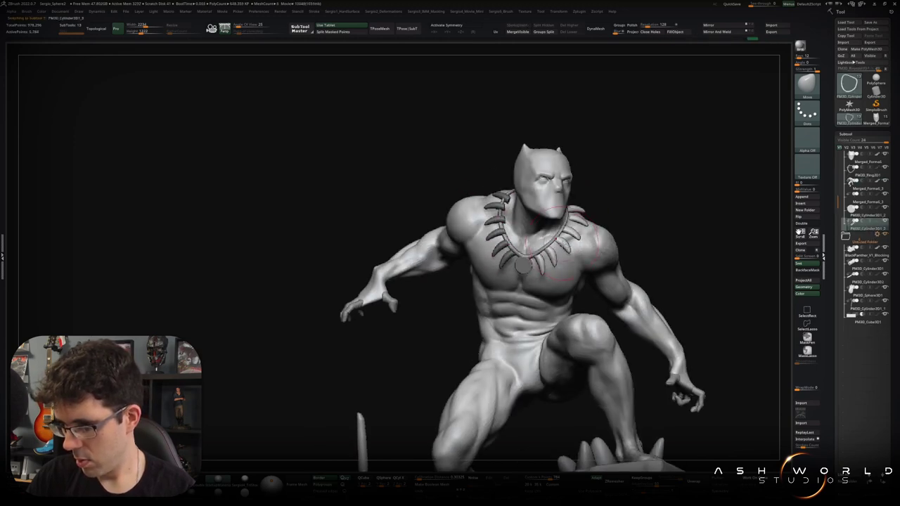
left_click_drag(731, 281, 702, 267)
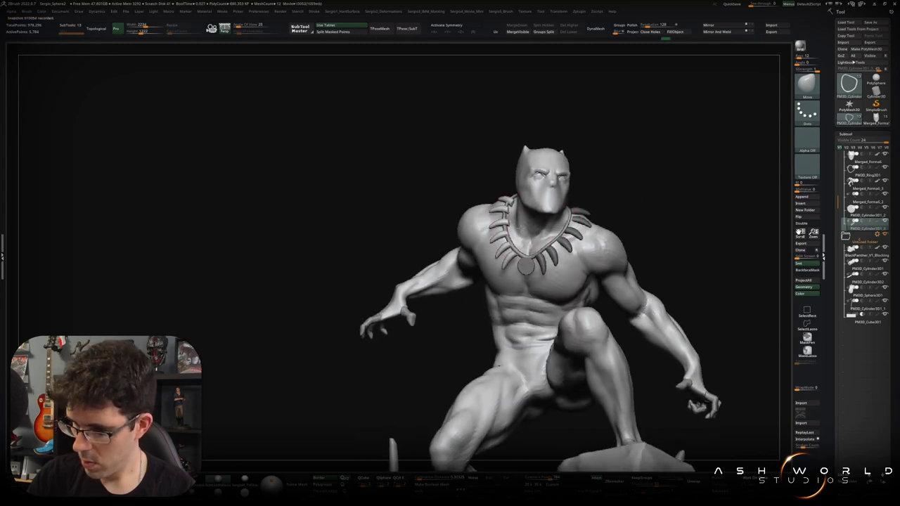
mouse_move(521, 227)
left_mouse_down()
mouse_move(508, 216)
mouse_move(421, 217)
left_mouse_up()
mouse_move(457, 274)
left_mouse_down()
mouse_move(499, 278)
mouse_move(506, 302)
left_mouse_up()
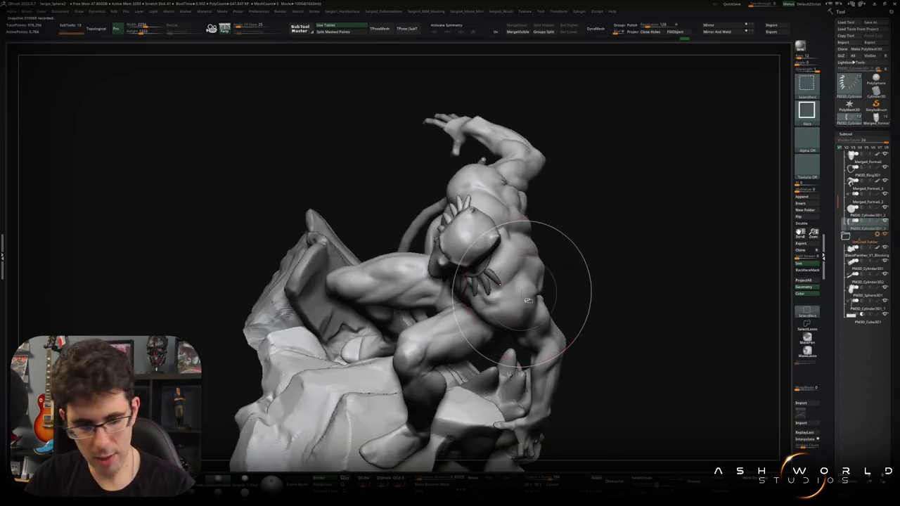
key("f")
Switch to Transpose and place the gizmo at the panther's neck, checking it in profile
key("w")
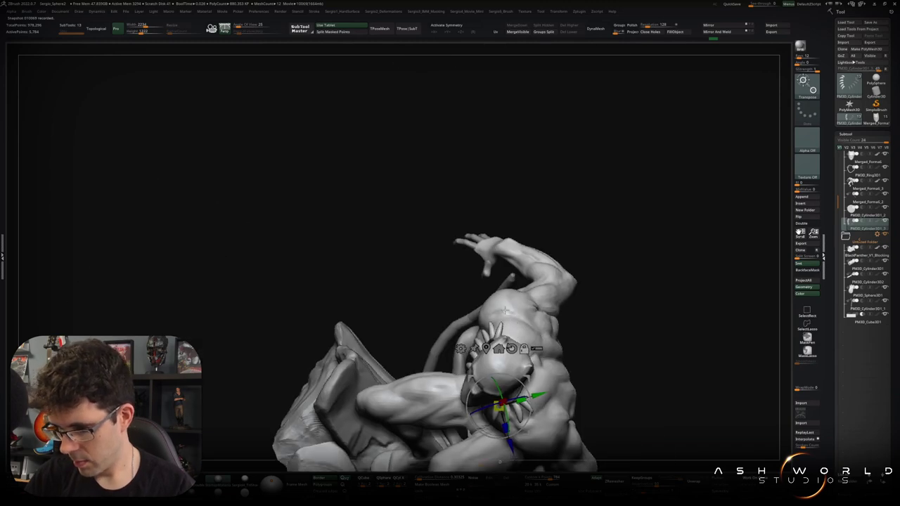
right_click_drag(498, 460, 460, 309, "ctrl")
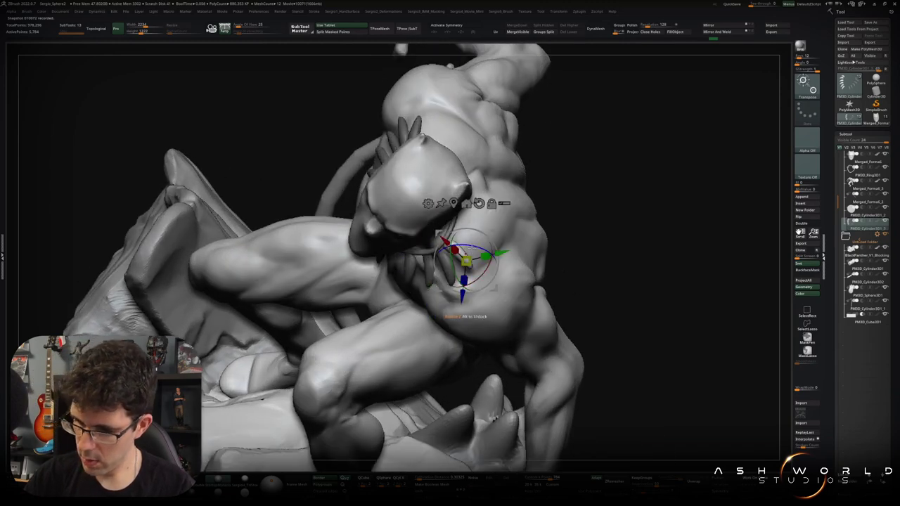
left_click_drag(466, 261, 472, 234, "alt")
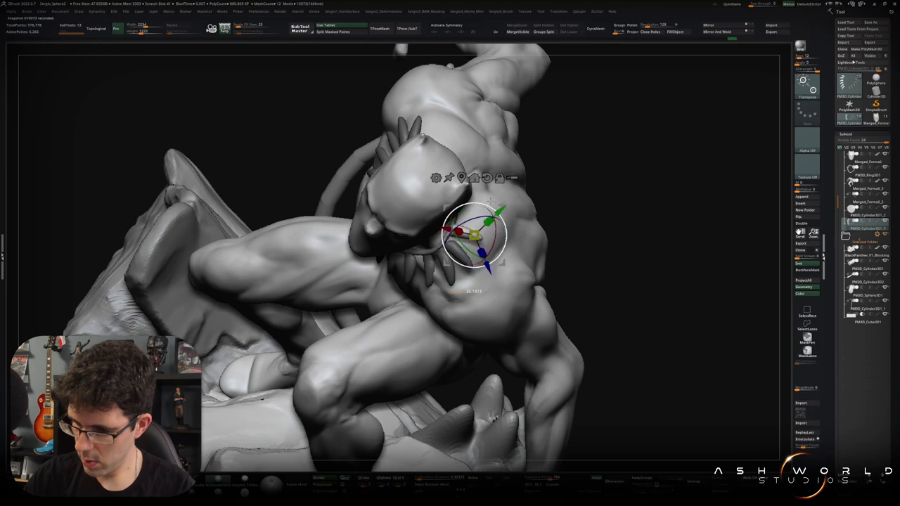
right_click_drag(478, 290, 450, 288)
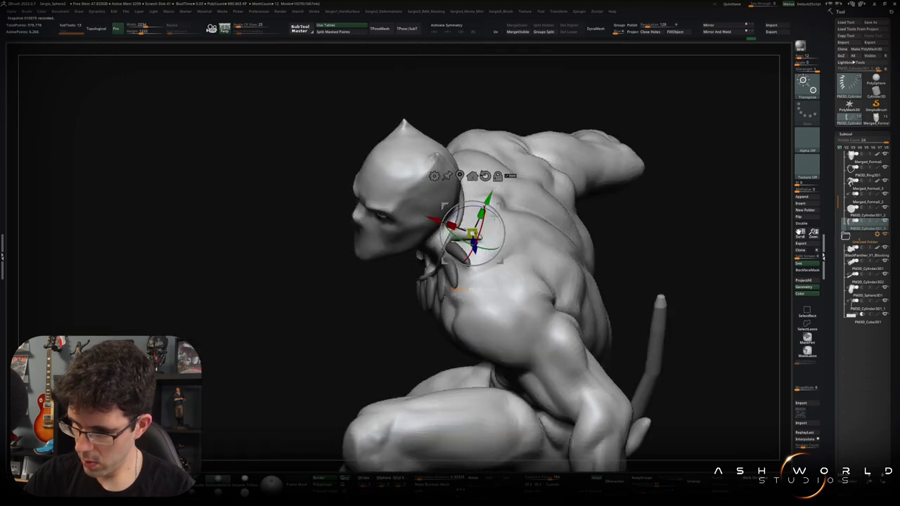
left_click_drag(472, 234, 477, 228, "alt")
mouse_move(478, 289)
right_mouse_down()
mouse_move(449, 288)
mouse_move(471, 287)
mouse_move(457, 284)
right_mouse_up()
left_click_drag(485, 218, 488, 213, "alt")
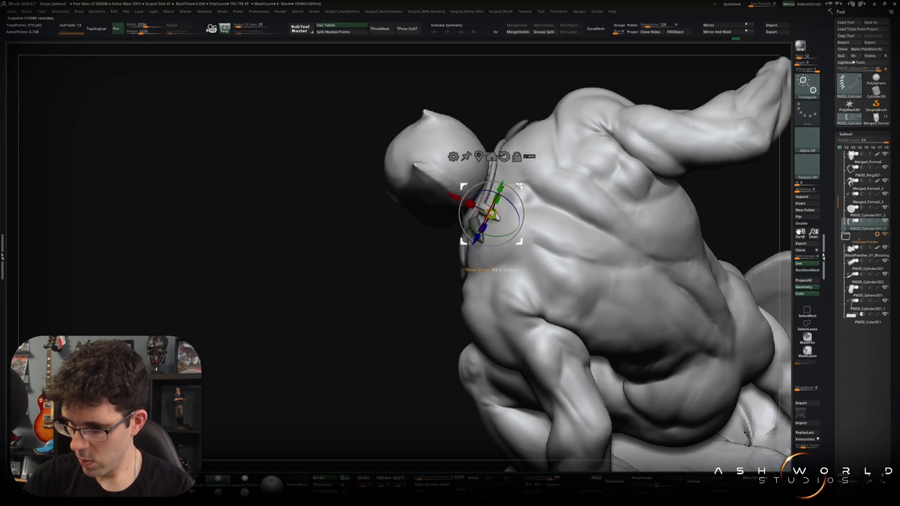
Orbit over the top and around the back to inspect the necklace at the shoulders
right_click_drag(464, 295, 436, 296)
mouse_move(516, 249)
right_mouse_down()
mouse_move(507, 227)
mouse_move(520, 231)
mouse_move(504, 223)
mouse_move(617, 261)
mouse_move(440, 285)
right_mouse_up()
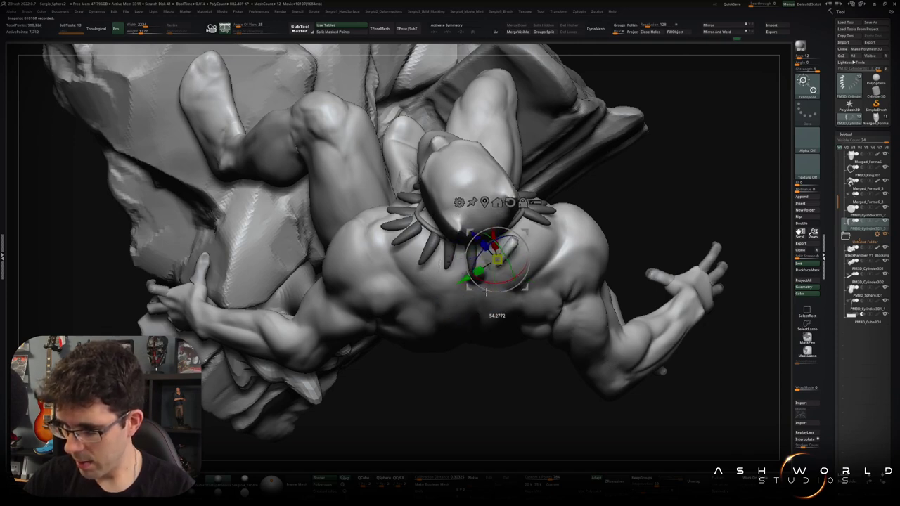
right_click_drag(516, 253, 492, 313)
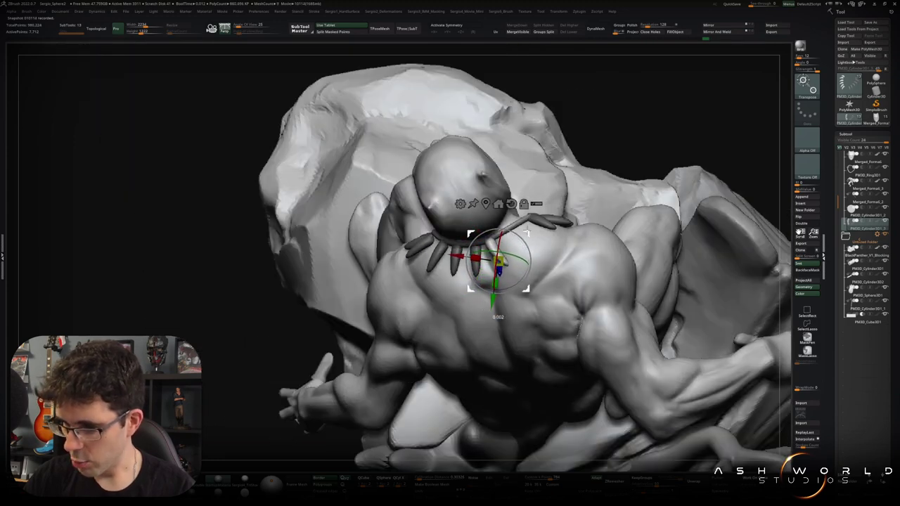
mouse_move(492, 312)
right_mouse_down()
mouse_move(513, 295)
mouse_move(523, 301)
right_mouse_up()
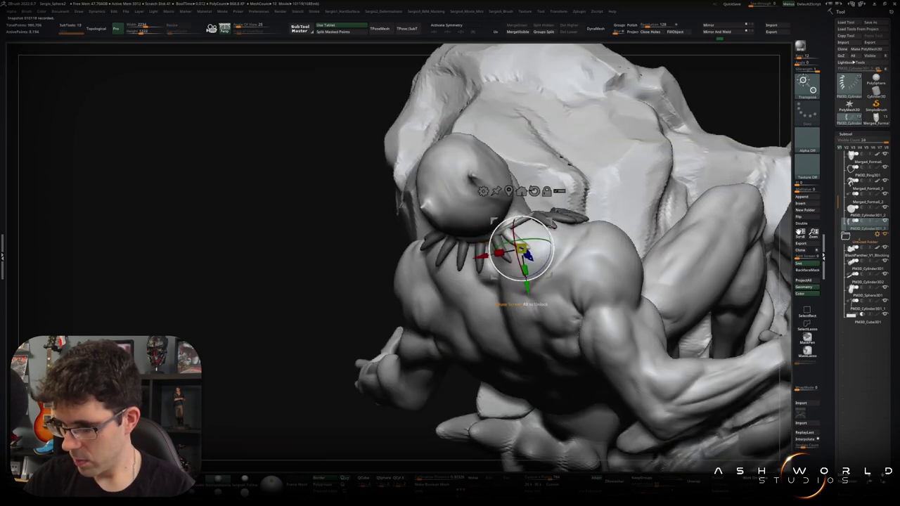
Return to the Move brush and reframe the view on the panther statue
key("q")
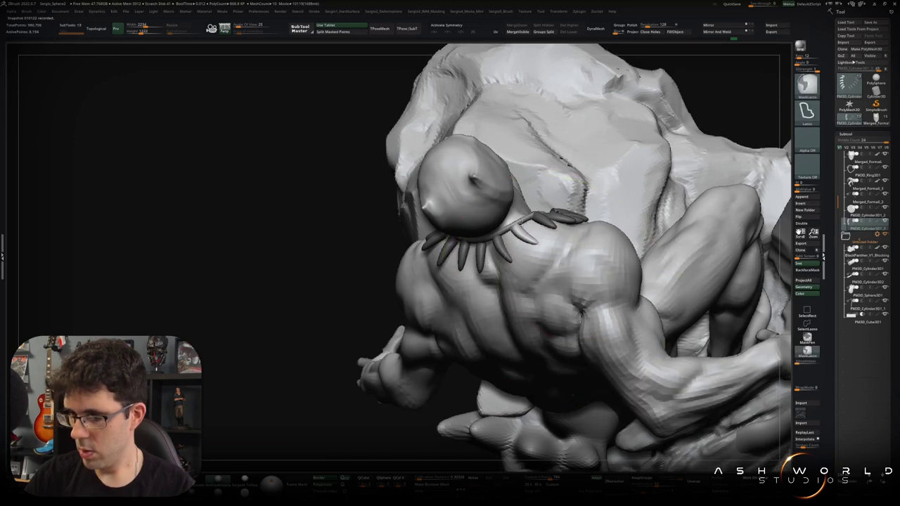
key("f")
mouse_move(534, 295)
right_mouse_down("alt")
mouse_move(549, 278)
mouse_move(640, 297)
mouse_move(637, 251)
mouse_move(633, 281)
mouse_move(652, 265)
right_mouse_up("alt")
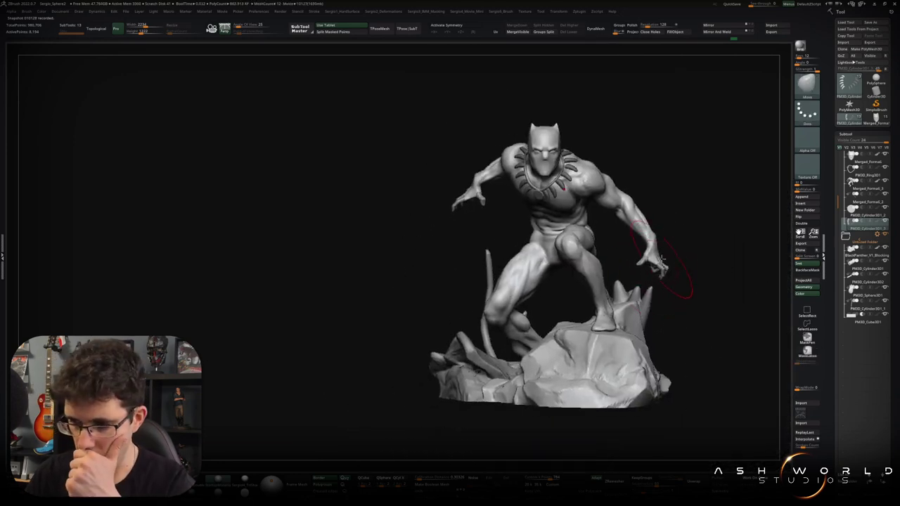
right_click_drag(575, 250, 575, 211, "ctrl")
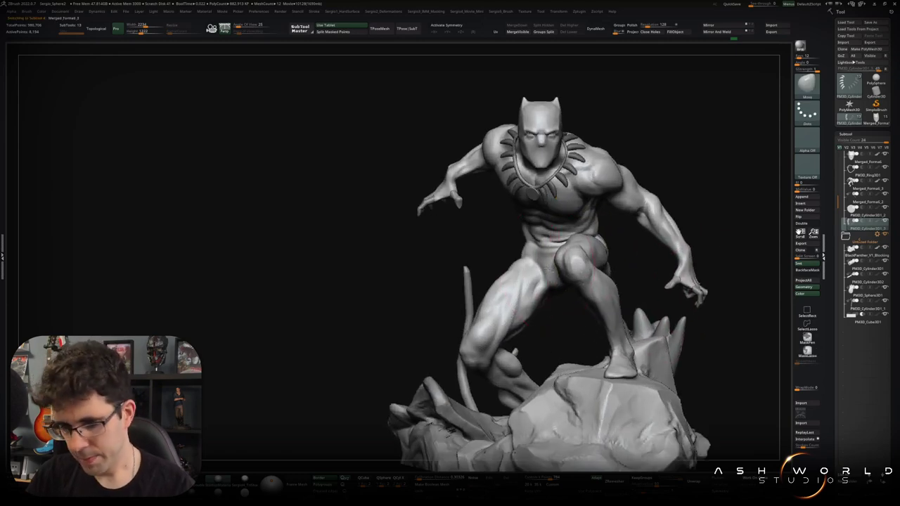
Select the body subtool, solo it, and display its polyframe and polygroup colours
left_click(575, 250, "alt")
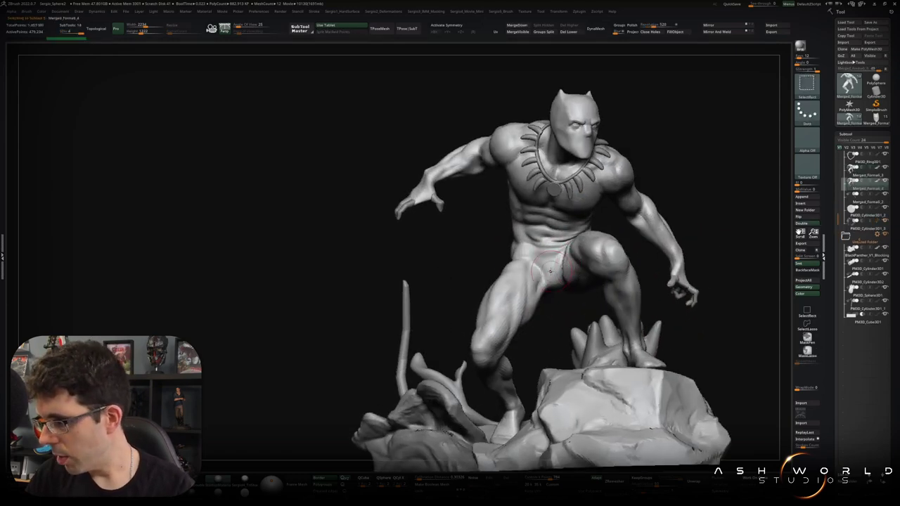
left_click(575, 251, "ctrl+shift")
mouse_move(549, 253)
right_mouse_down()
mouse_move(575, 250)
mouse_move(558, 267)
right_mouse_up()
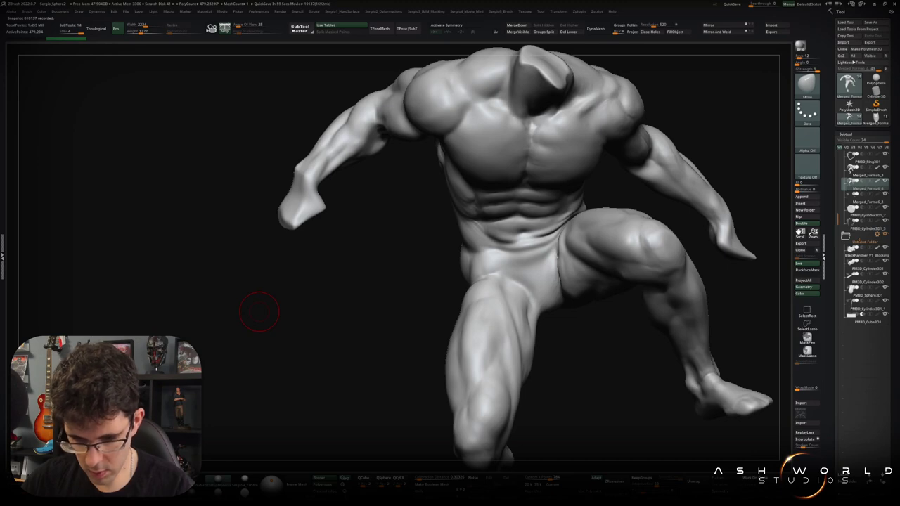
right_click_drag(606, 347, 593, 319)
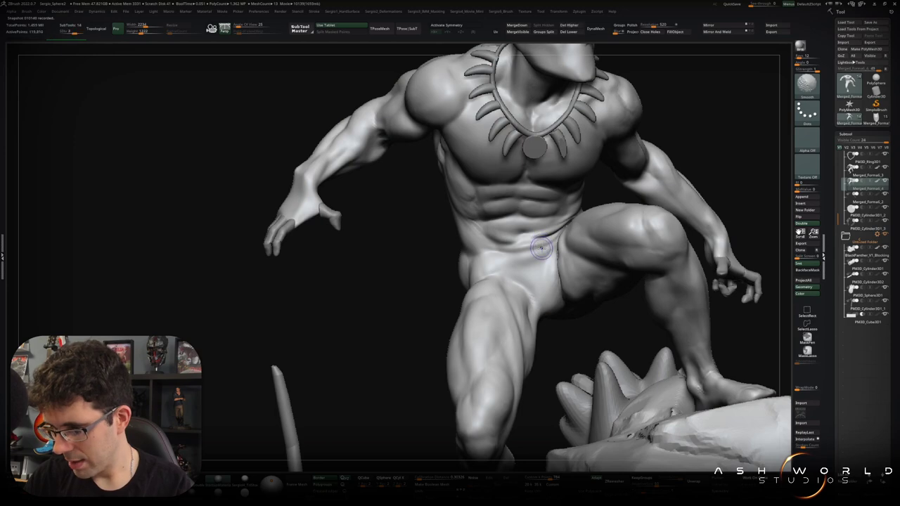
key("shift+f")
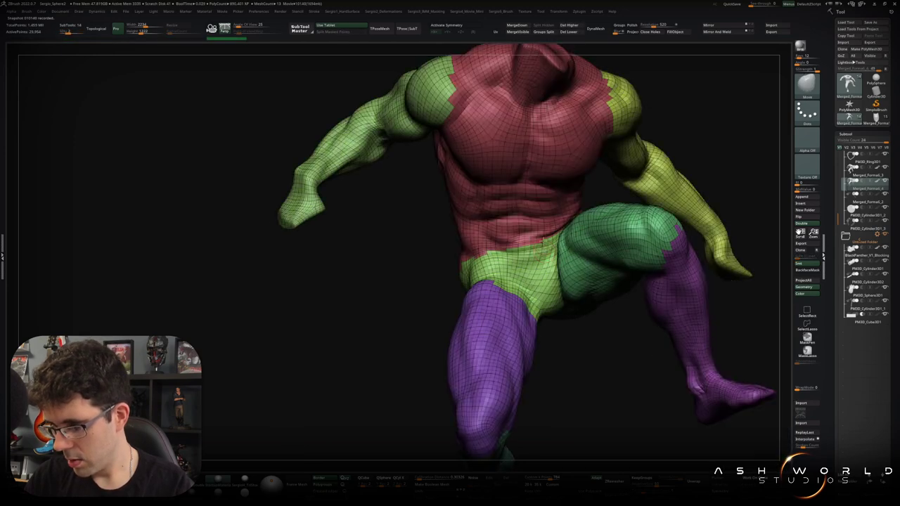
Delete the body's higher subdivision levels and lasso-select the hip and thigh region
right_click_drag(544, 245, 579, 238, "alt")
left_click(578, 26)
right_click_drag(565, 295, 569, 278, "alt")
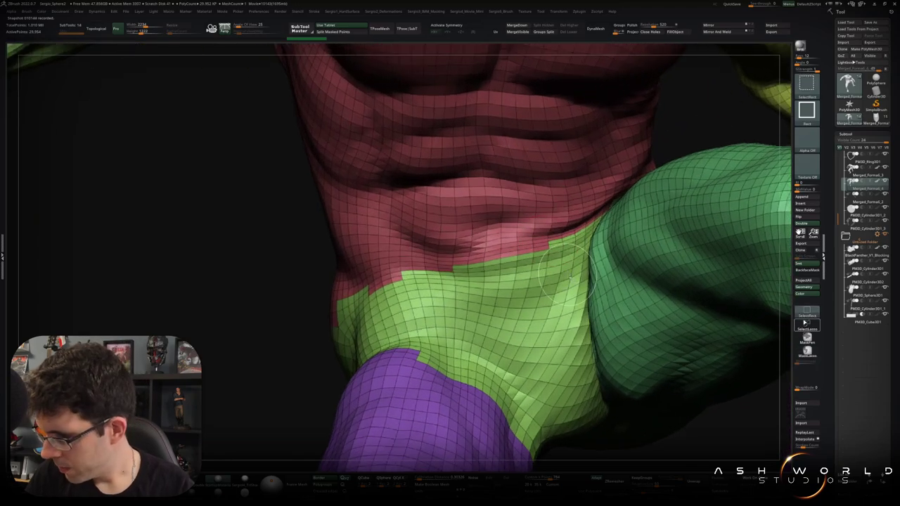
left_click(520, 267)
mouse_move(520, 268)
right_mouse_down("alt")
mouse_move(547, 309)
mouse_move(534, 263)
right_mouse_up("alt")
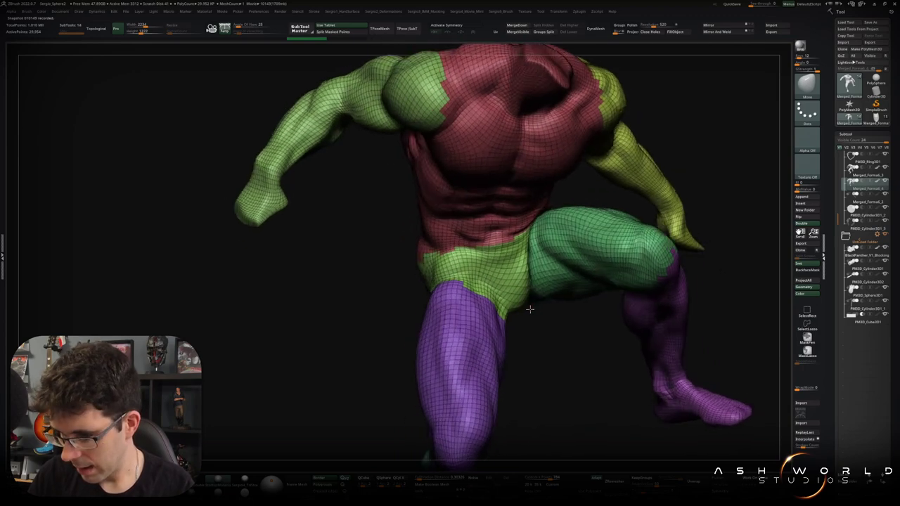
left_click_drag(562, 194, 577, 209, "ctrl+shift")
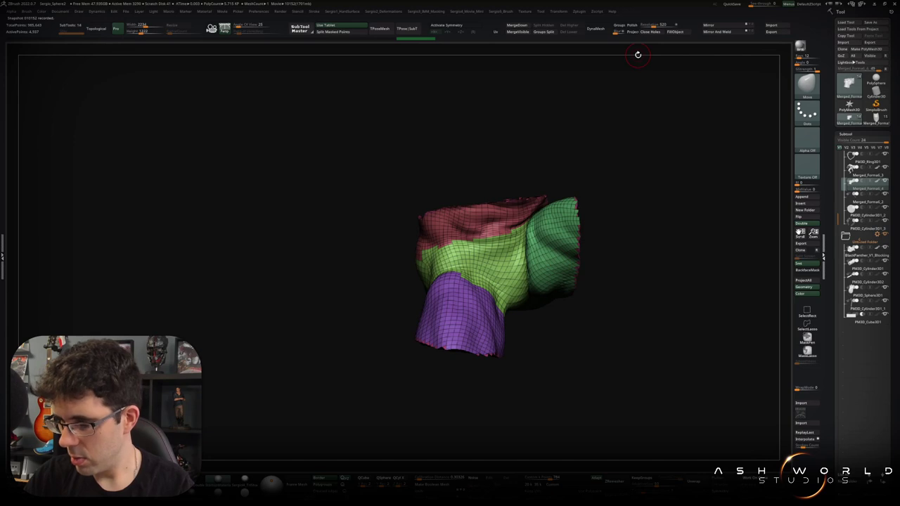
Review the remeshed hip piece from several angles, then undo back toward the full figure
left_click_drag(621, 187, 619, 207)
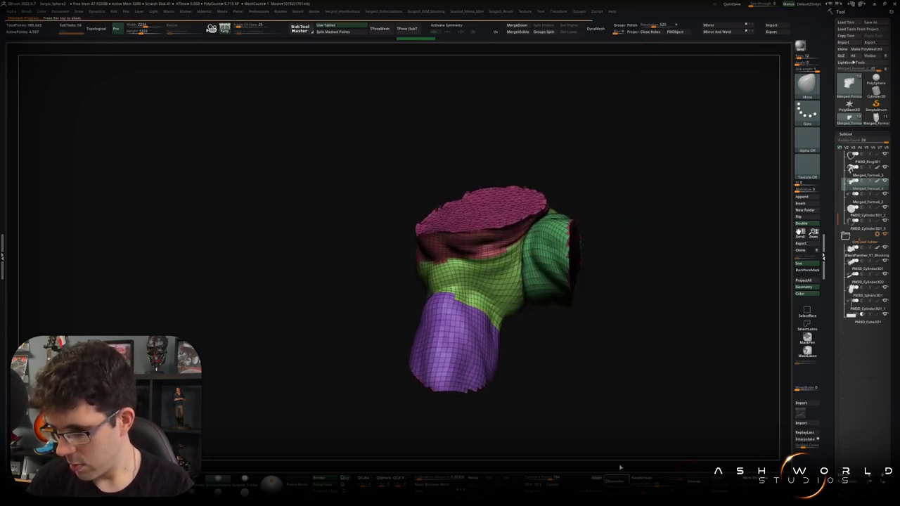
left_click_drag(610, 363, 488, 220)
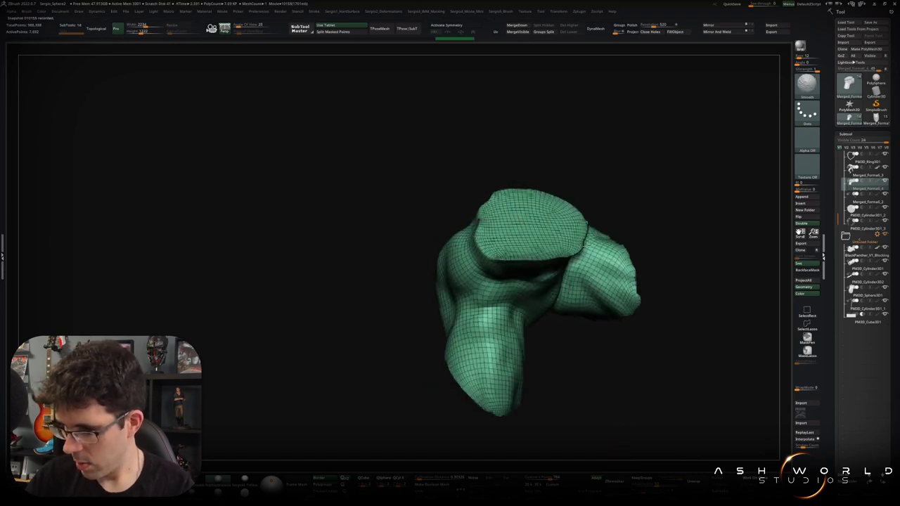
left_click_drag(575, 228, 582, 288)
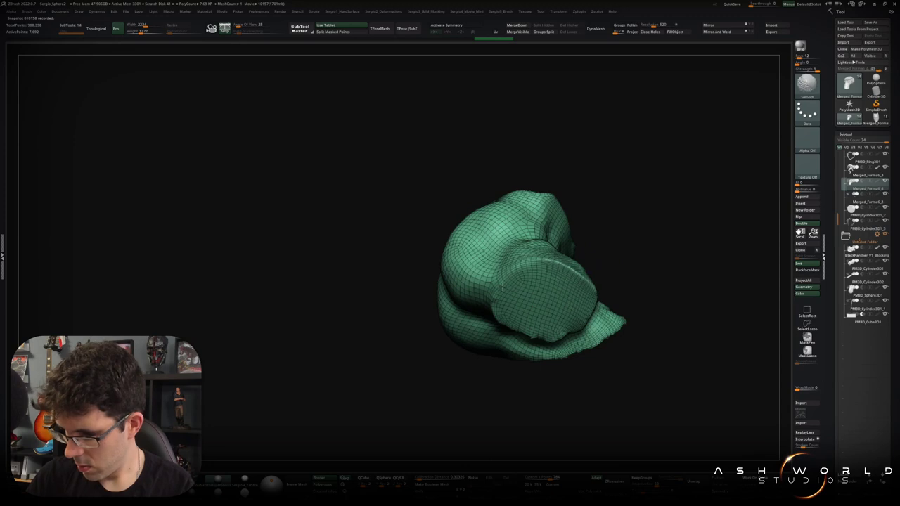
left_click_drag(515, 276, 550, 284)
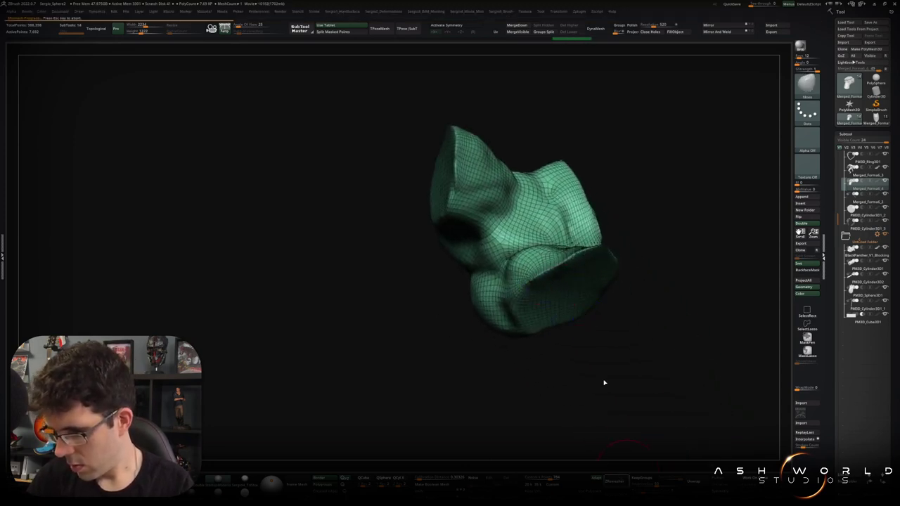
key("ctrl+z")
key("ctrl+z")
key("ctrl+z")
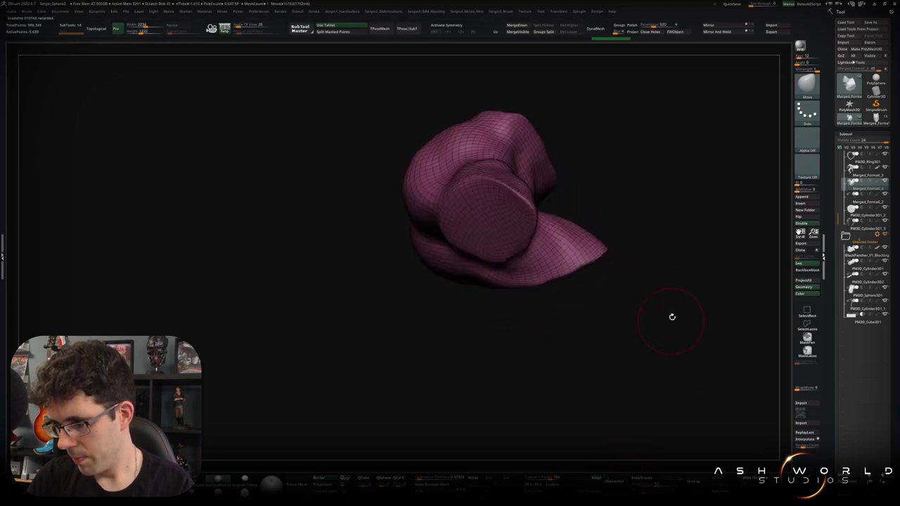
key("ctrl+z")
key("ctrl+z")
key("ctrl+z")
Hide the wireframe and ProjectAll the body's surface detail onto the shorts
key("ctrl+z")
key("ctrl+z")
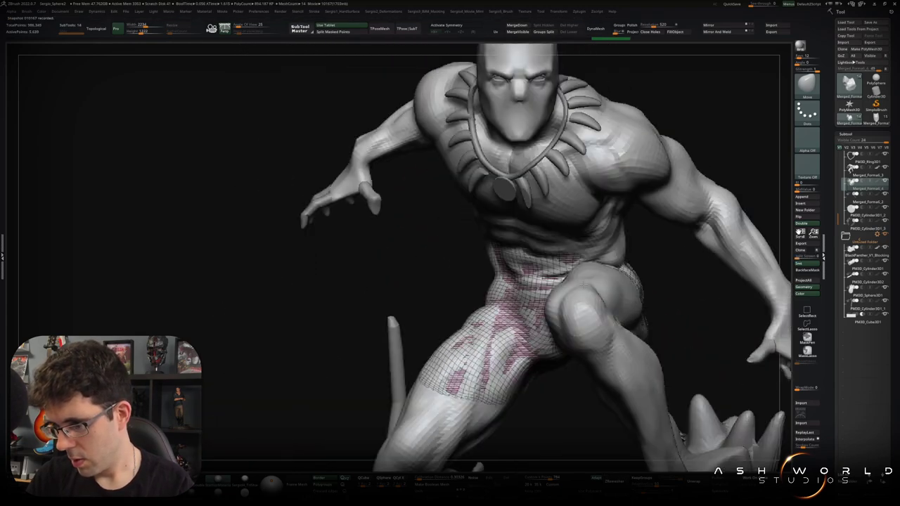
key("ctrl+z")
key("F1")
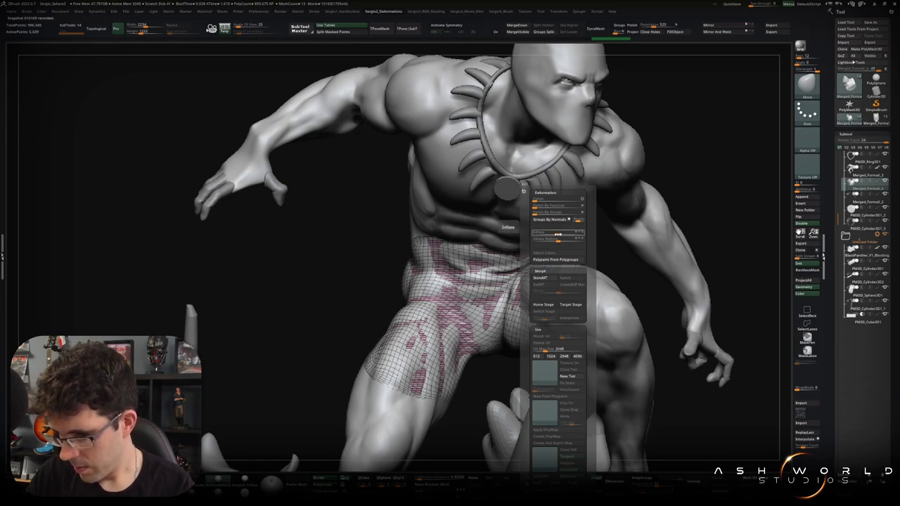
key("shift+f")
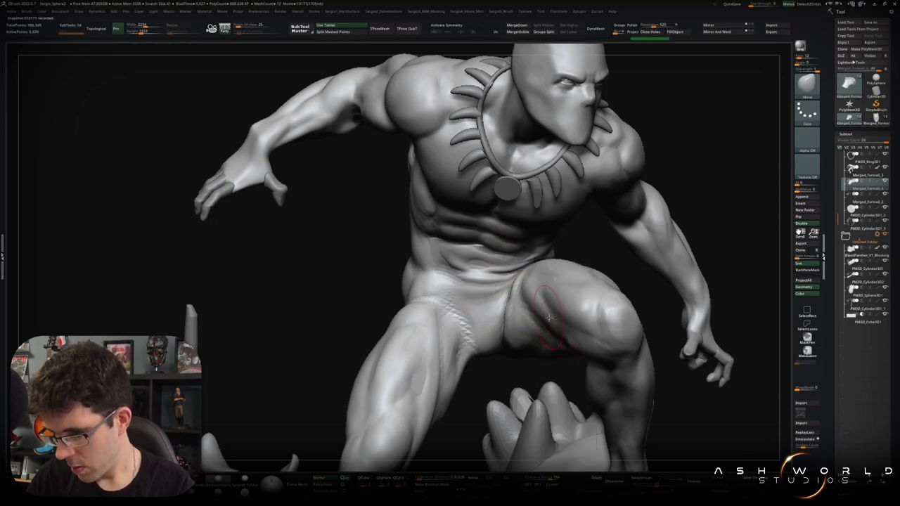
left_click_drag(546, 323, 553, 296)
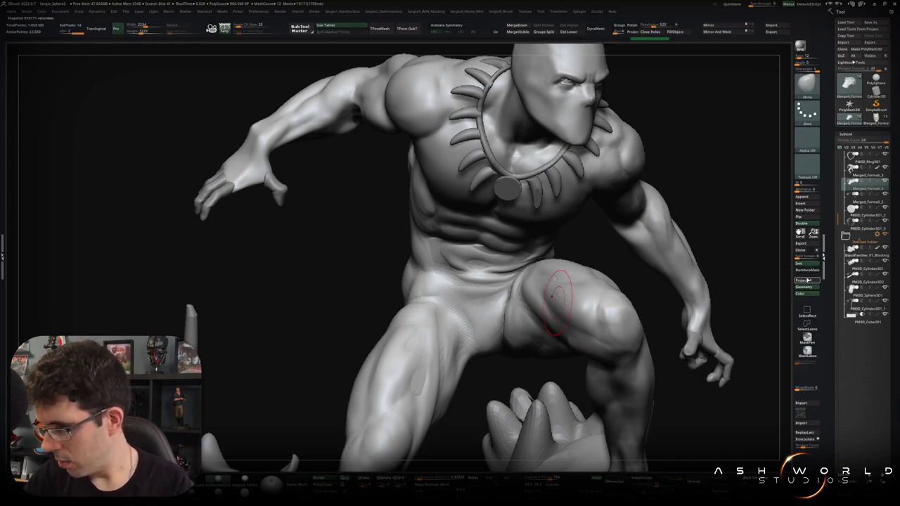
left_click(805, 279)
left_click(779, 294)
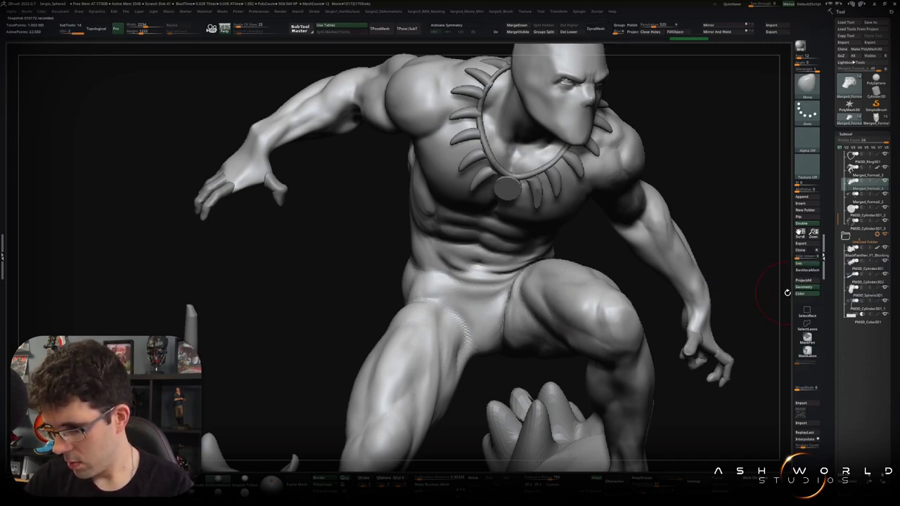
left_click(803, 280)
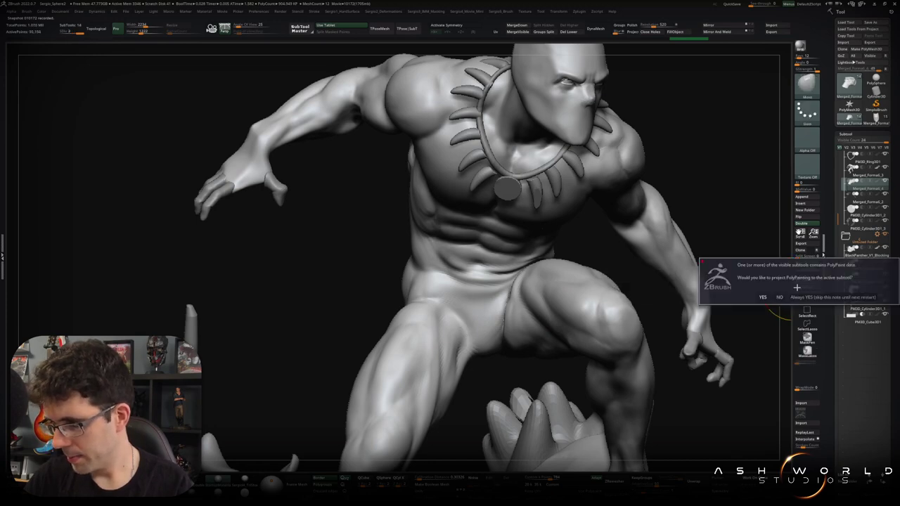
left_click(779, 296)
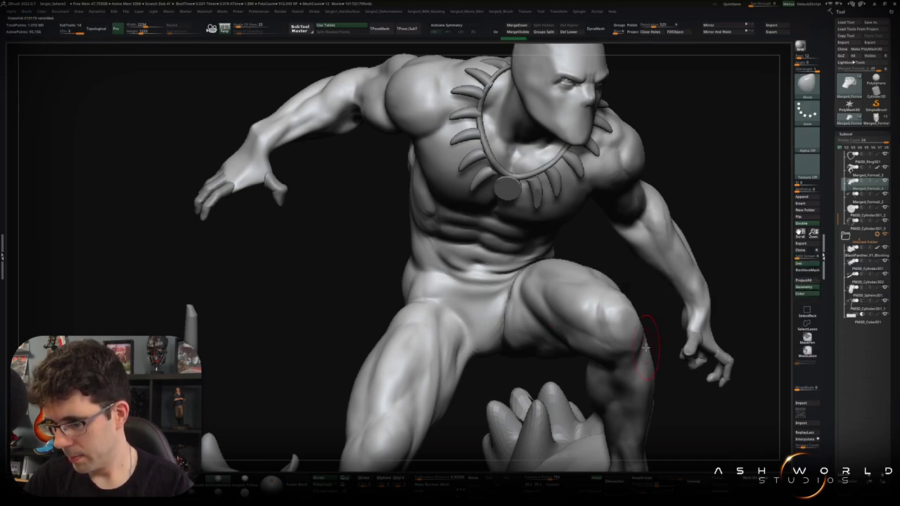
Solo the shorts and smooth the jagged rim of the waist opening
left_click(645, 347, "alt")
left_click_drag(626, 316, 580, 293)
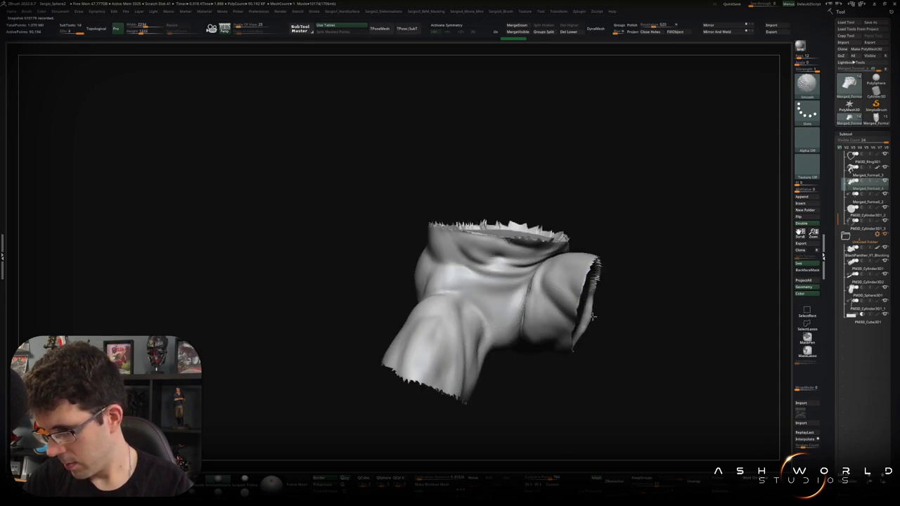
mouse_move(595, 260)
left_mouse_down()
mouse_move(490, 272)
mouse_move(477, 340)
left_mouse_up()
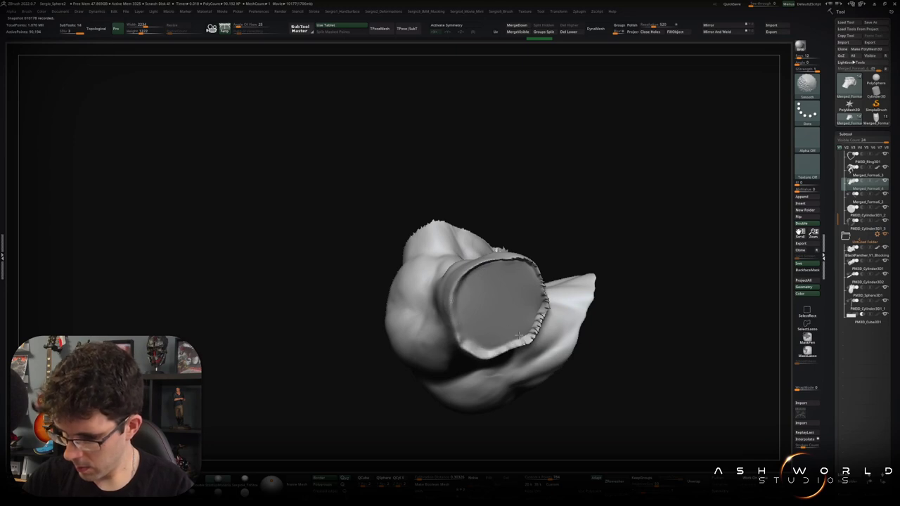
mouse_move(509, 265)
left_mouse_down()
mouse_move(493, 330)
mouse_move(464, 232)
mouse_move(481, 297)
left_mouse_up()
mouse_move(539, 284)
left_mouse_down("shift")
mouse_move(577, 236)
mouse_move(485, 222)
left_mouse_up("shift")
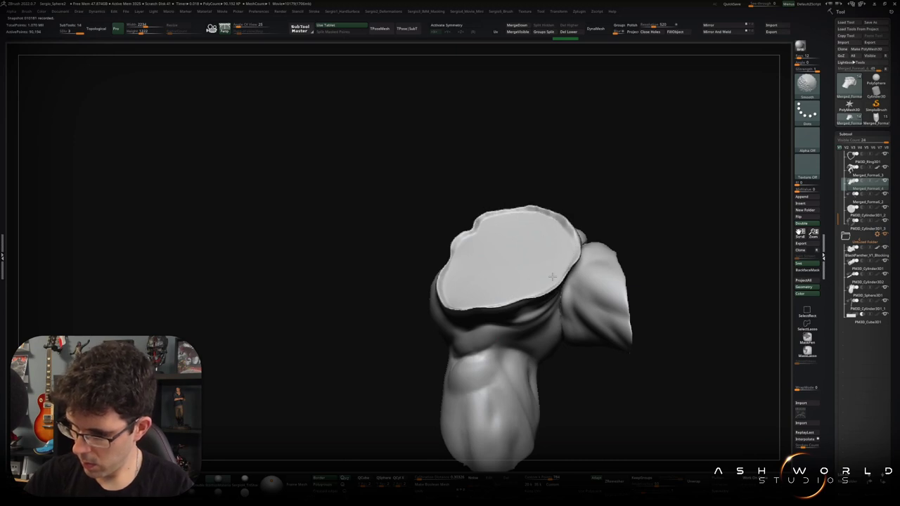
left_click_drag(532, 271, 534, 232)
Check the shorts against the full character, re-solo them, and mask a band across the front
key("shift+ctrl+s")
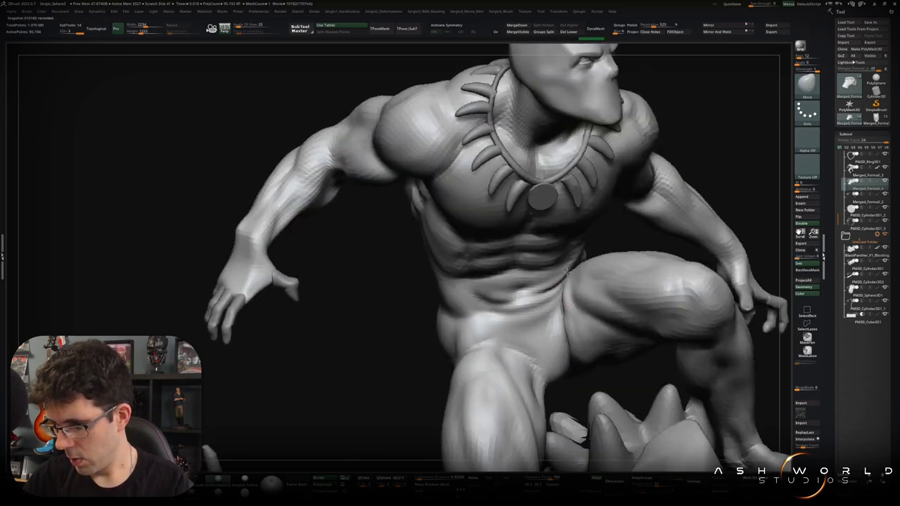
key("space")
mouse_move(534, 288)
right_mouse_down()
mouse_move(568, 305)
mouse_move(518, 288)
right_mouse_up()
key("shift+ctrl+s")
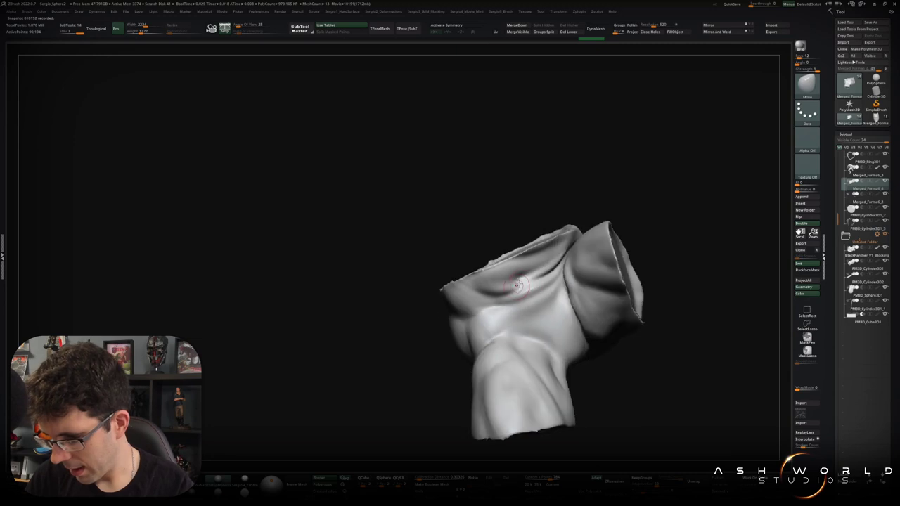
key("ctrl")
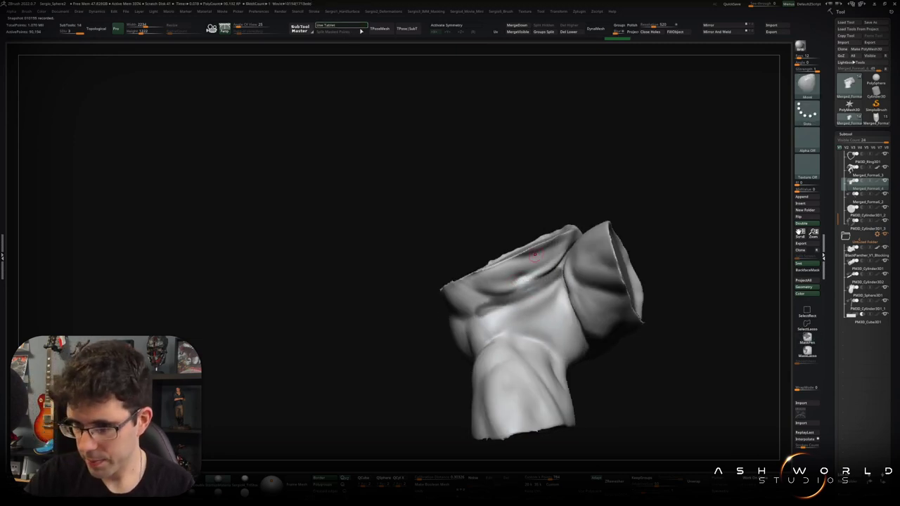
left_click_drag(471, 313, 552, 316, "ctrl")
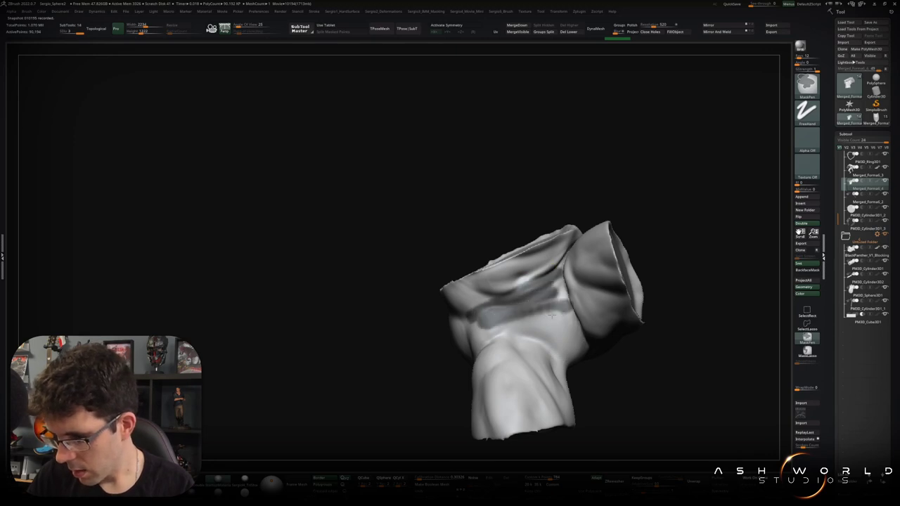
Paint mask strokes across the front and upper front of the shorts, rotating between strokes
right_click_drag(552, 316, 485, 313)
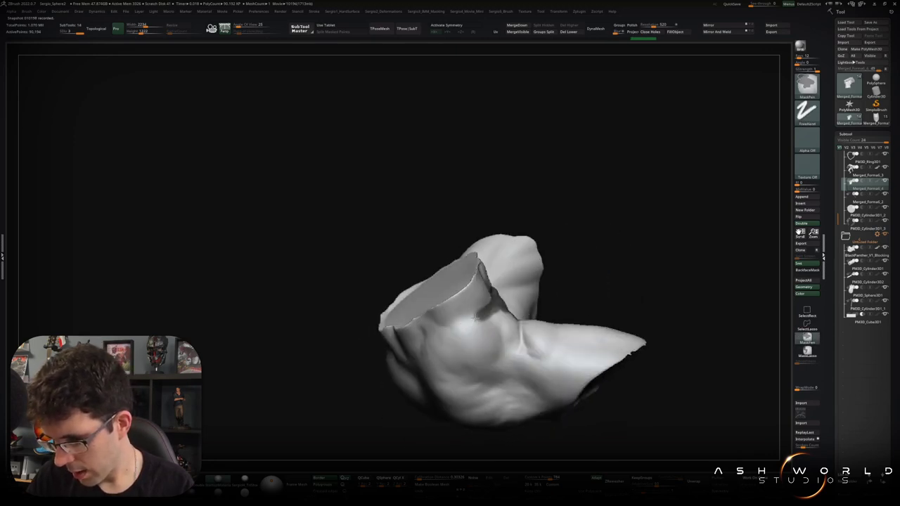
right_click_drag(482, 315, 461, 300)
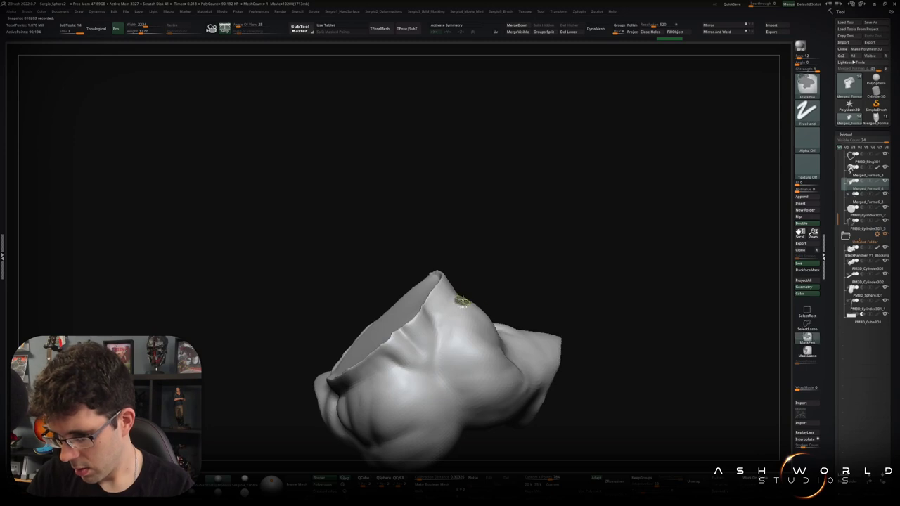
left_click_drag(460, 301, 372, 373, "ctrl")
mouse_move(373, 373)
right_mouse_down()
mouse_move(522, 267)
mouse_move(458, 301)
right_mouse_up()
left_click_drag(478, 284, 414, 315, "ctrl")
mouse_move(414, 314)
right_mouse_down()
mouse_move(464, 283)
mouse_move(553, 274)
mouse_move(646, 235)
mouse_move(586, 273)
right_mouse_up()
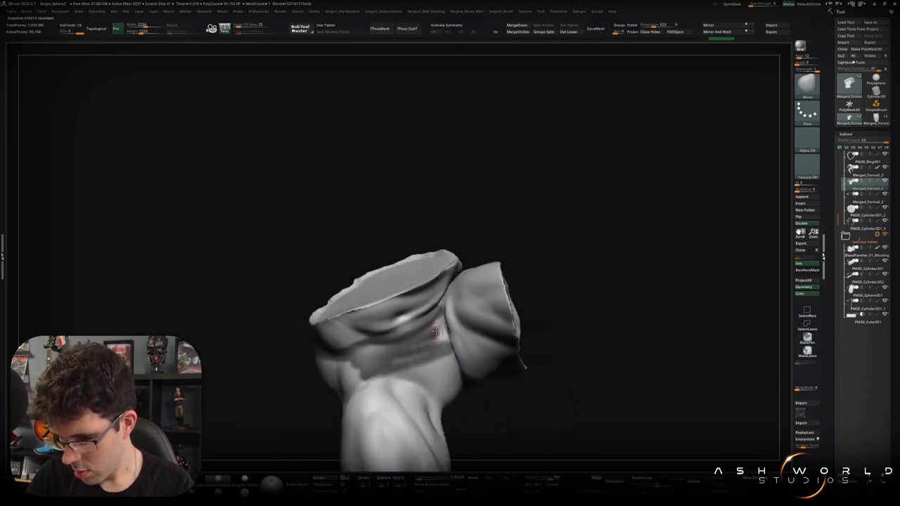
left_click_drag(438, 338, 411, 356, "ctrl")
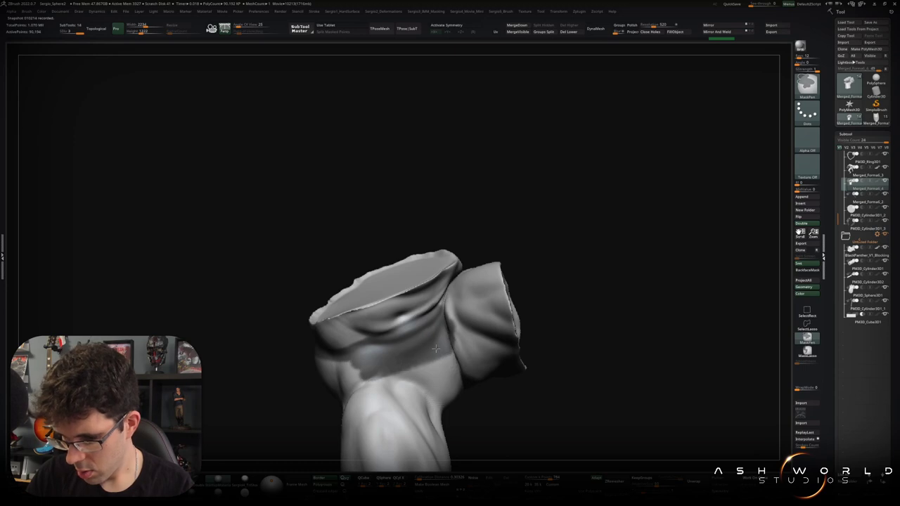
mouse_move(426, 352)
right_mouse_down()
mouse_move(553, 370)
mouse_move(597, 305)
mouse_move(595, 342)
right_mouse_up()
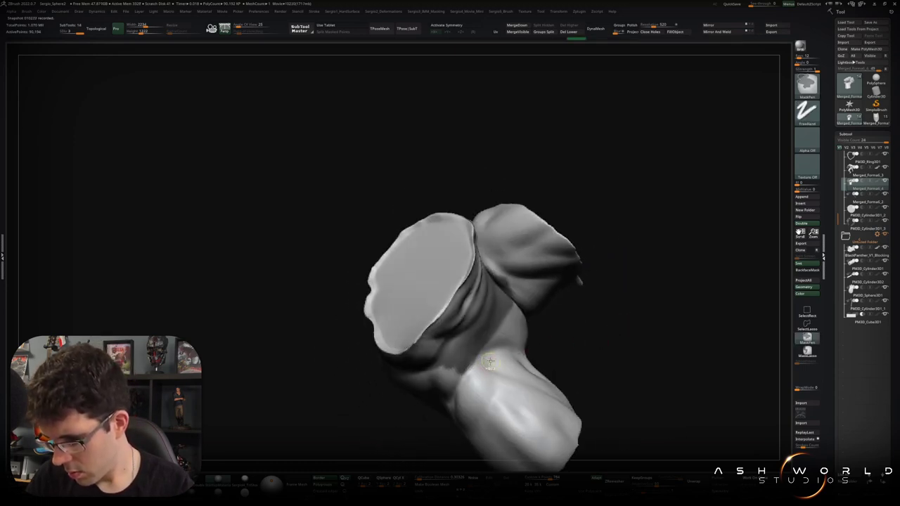
Mask near the waist opening and between the two openings, finishing with a diagonal stroke
left_click_drag(490, 362, 522, 353, "ctrl")
mouse_move(514, 324)
right_mouse_down()
mouse_move(503, 276)
mouse_move(507, 300)
right_mouse_up()
left_click_drag(507, 300, 533, 334, "ctrl")
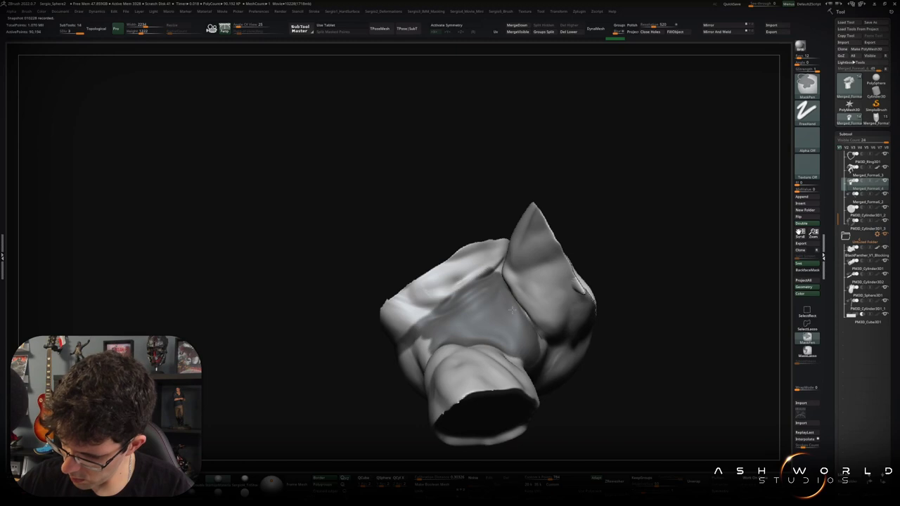
right_click_drag(503, 301, 492, 309)
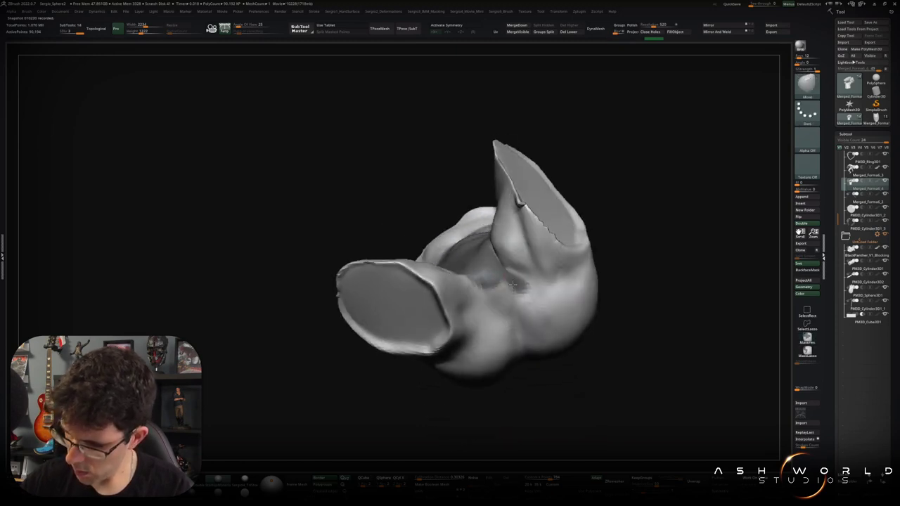
left_click_drag(500, 316, 477, 280, "ctrl")
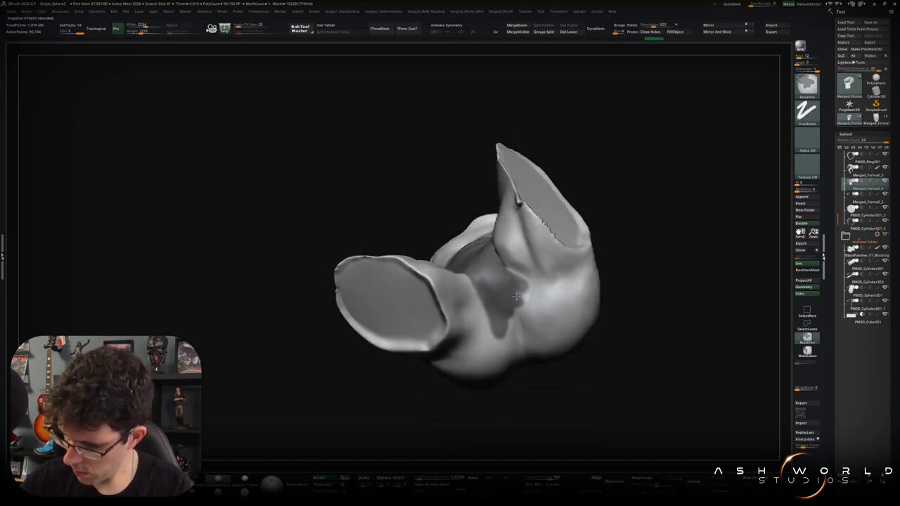
mouse_move(579, 289)
right_mouse_down()
mouse_move(647, 295)
mouse_move(549, 295)
right_mouse_up()
mouse_move(582, 241)
right_mouse_down()
mouse_move(602, 209)
mouse_move(577, 247)
mouse_move(589, 226)
mouse_move(698, 307)
mouse_move(626, 245)
right_mouse_up()
left_click_drag(689, 205, 660, 233, "ctrl")
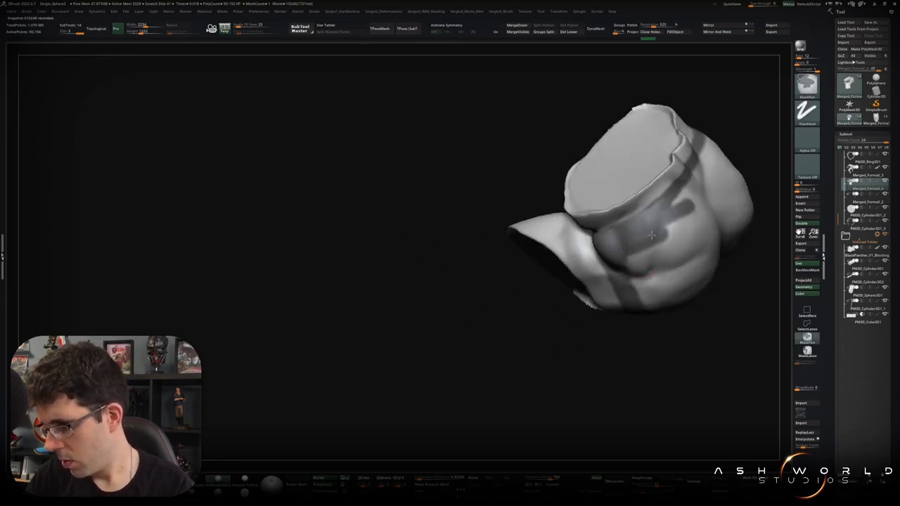
Extend the mask down the shorts and up the left side of the seat
left_click_drag(633, 265, 677, 305, "ctrl")
right_click_drag(677, 305, 597, 261)
left_click_drag(597, 261, 611, 303, "ctrl")
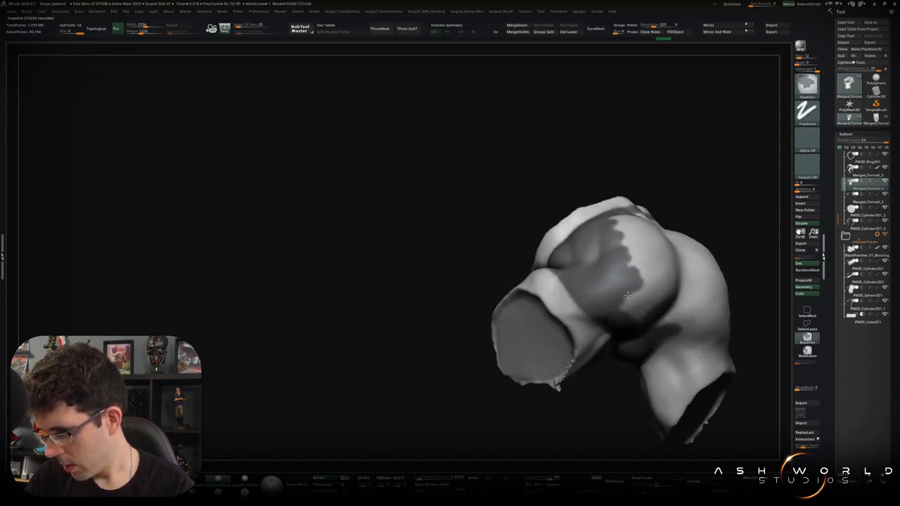
right_click_drag(654, 313, 579, 320)
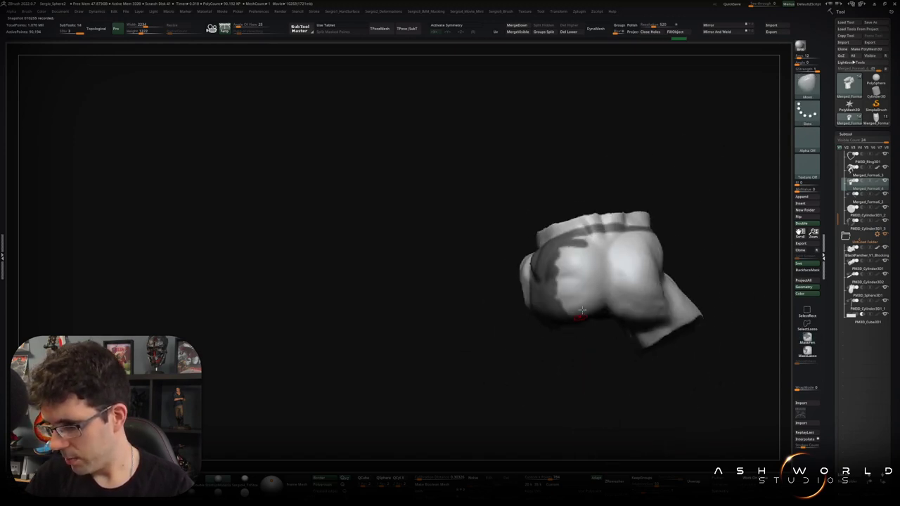
left_click_drag(582, 298, 572, 254, "ctrl")
mouse_move(563, 294)
left_mouse_down("ctrl")
mouse_move(571, 247)
mouse_move(607, 264)
mouse_move(619, 295)
left_mouse_up("ctrl")
right_click_drag(612, 295, 585, 301)
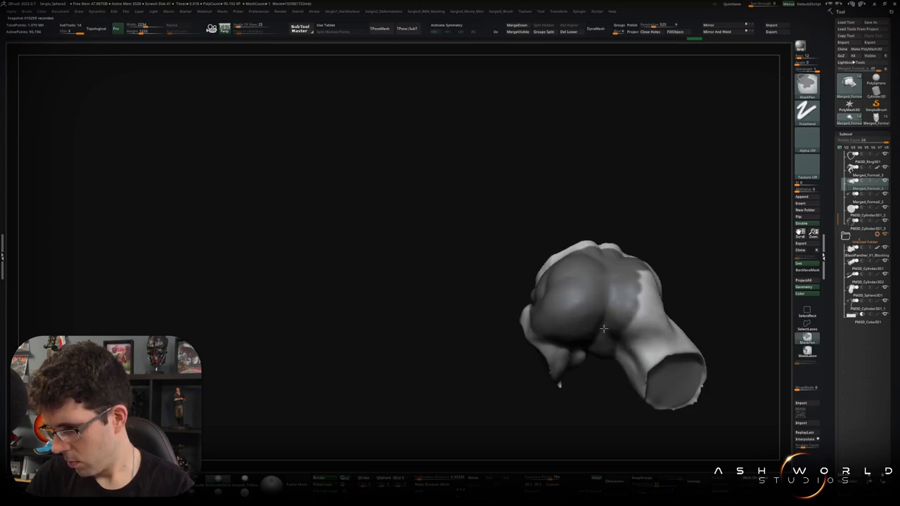
Rotate toward the other leg opening and mask the lower middle of the shorts
right_click_drag(603, 328, 612, 332)
mouse_move(638, 288)
right_mouse_down()
mouse_move(668, 335)
mouse_move(653, 329)
mouse_move(688, 267)
right_mouse_up()
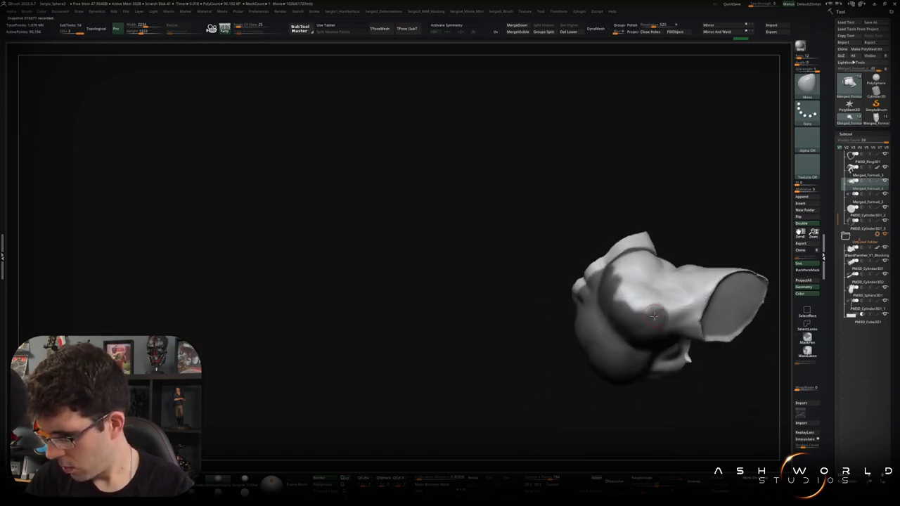
mouse_move(688, 267)
right_mouse_down()
mouse_move(712, 240)
mouse_move(661, 226)
right_mouse_up()
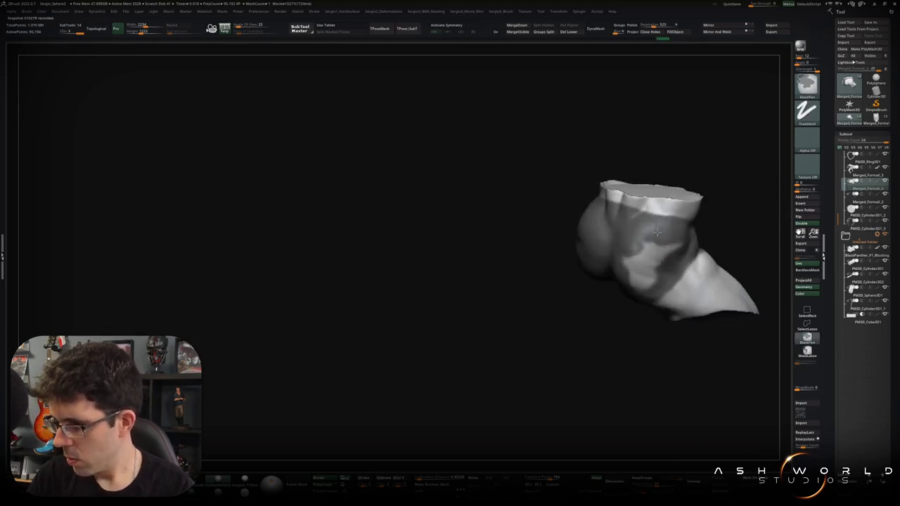
left_click_drag(677, 247, 623, 270, "ctrl")
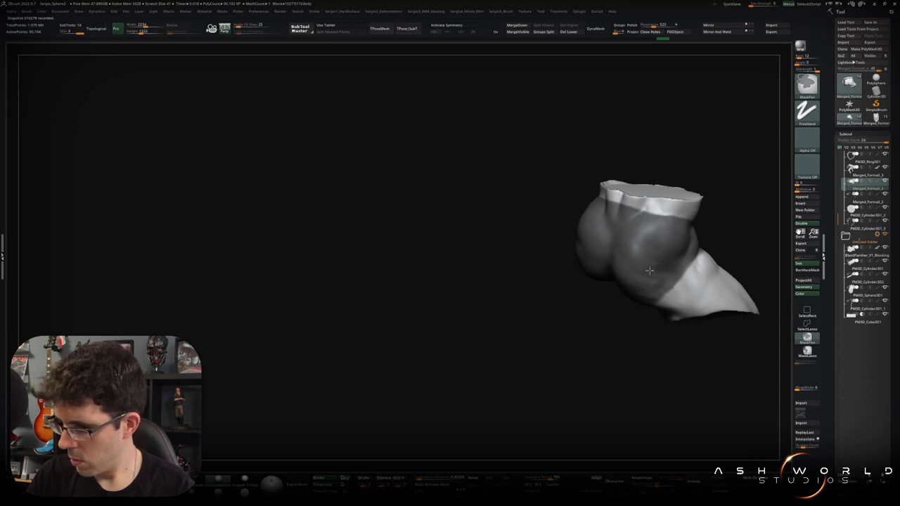
mouse_move(666, 271)
right_mouse_down()
mouse_move(674, 334)
mouse_move(607, 278)
mouse_move(665, 247)
mouse_move(685, 248)
mouse_move(575, 320)
mouse_move(579, 305)
mouse_move(572, 334)
mouse_move(591, 298)
mouse_move(593, 312)
mouse_move(600, 282)
mouse_move(578, 298)
right_mouse_up()
key("ctrl")
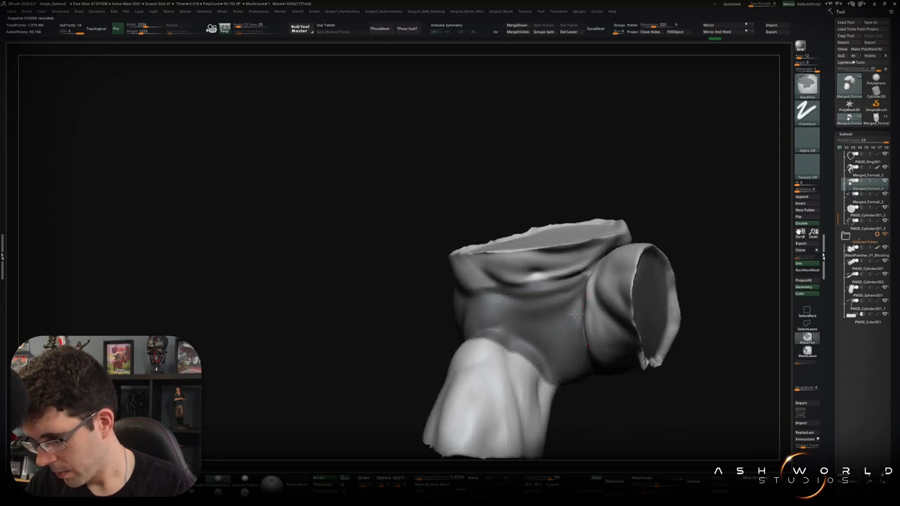
Orbit the shorts while toggling the polygon wireframe on and off to inspect the fold
mouse_move(587, 369)
right_mouse_down()
mouse_move(596, 328)
mouse_move(631, 314)
right_mouse_up()
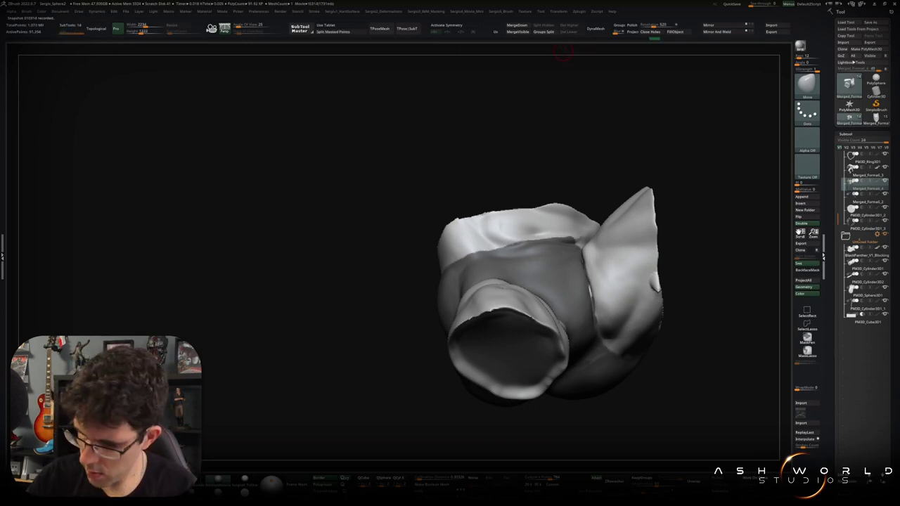
right_click_drag(555, 232, 542, 250)
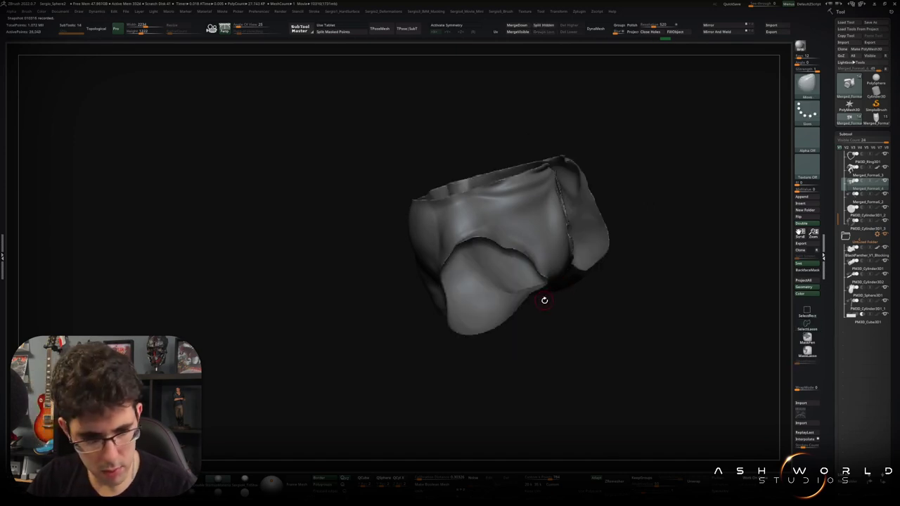
mouse_move(600, 301)
right_mouse_down()
mouse_move(605, 316)
mouse_move(518, 298)
right_mouse_up()
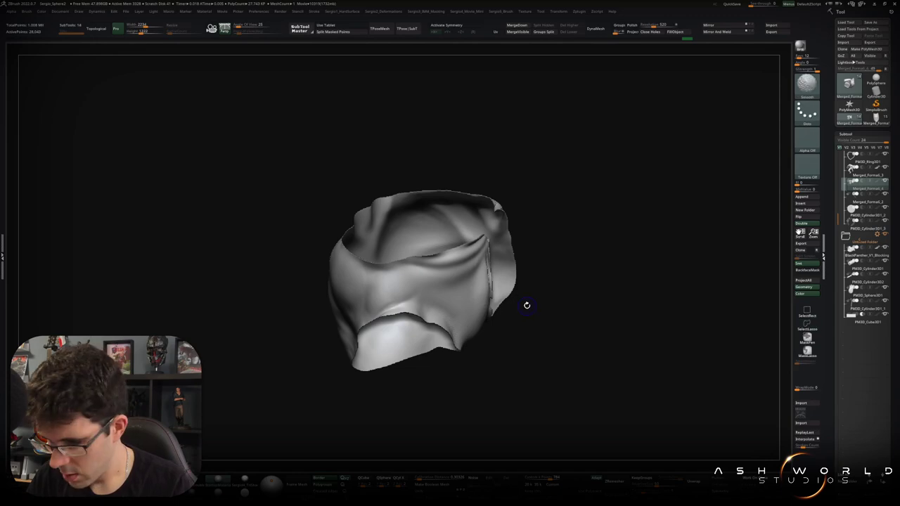
key("shift+f")
mouse_move(527, 305)
right_mouse_down()
mouse_move(510, 297)
mouse_move(535, 342)
mouse_move(489, 322)
mouse_move(494, 328)
mouse_move(483, 309)
right_mouse_up()
key("shift+f")
mouse_move(476, 342)
right_mouse_down()
mouse_move(468, 322)
mouse_move(485, 319)
mouse_move(474, 331)
mouse_move(448, 325)
mouse_move(491, 366)
mouse_move(476, 395)
mouse_move(486, 341)
mouse_move(534, 284)
mouse_move(510, 266)
mouse_move(518, 260)
right_mouse_up()
key("shift+f")
Switch to ZModeler and bring up its Polygon Actions menu over the mesh
key("b")
key("z")
key("m")
key("space")
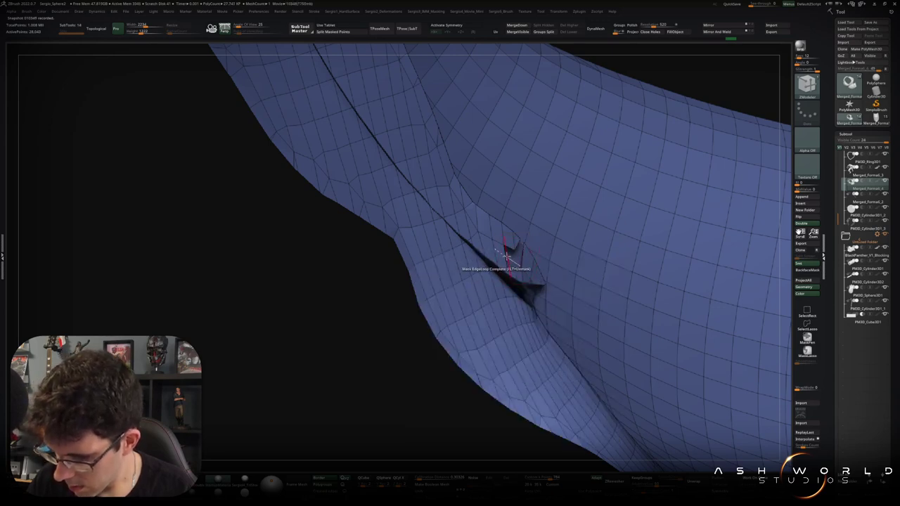
Delete the stray polygon strips at the fold with ZModeler's Delete EdgeLoop
left_click(428, 282)
key("shift+f")
left_click(476, 341, "ctrl+alt+shift")
mouse_move(502, 371)
left_mouse_down()
mouse_move(446, 250)
mouse_move(558, 368)
mouse_move(565, 333)
mouse_move(563, 322)
mouse_move(542, 316)
mouse_move(477, 169)
mouse_move(634, 291)
left_mouse_up()
Retopologise the shorts with ZRemesher and stop the session movie recording
key("ctrl+r")
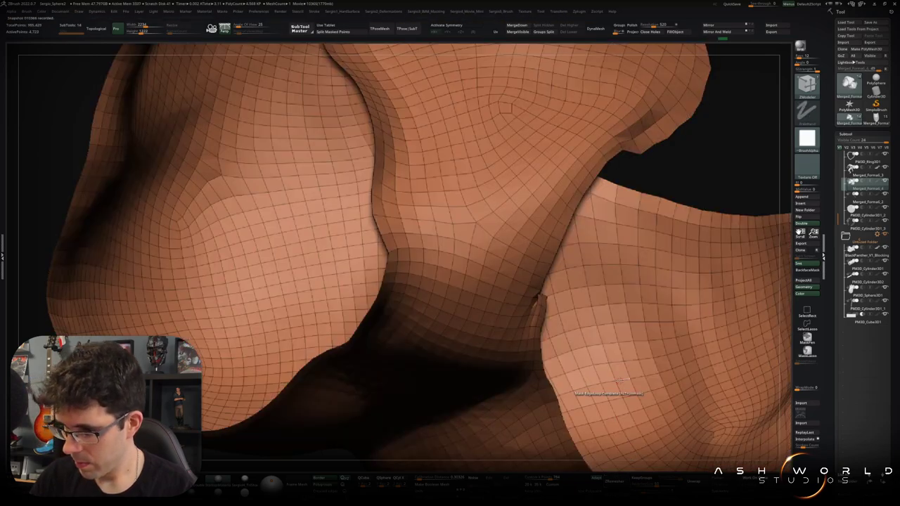
left_click_drag(634, 290, 567, 250)
key("space")
left_click(575, 121)
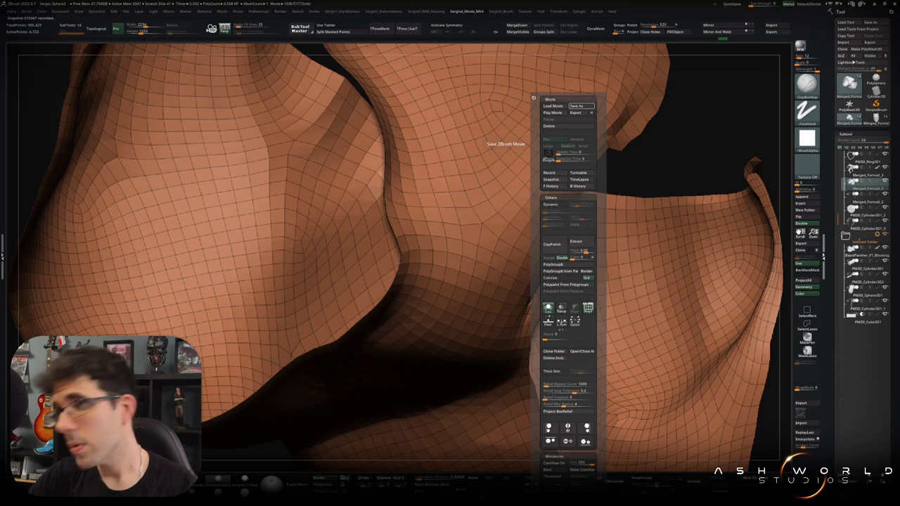
Save the session movie and switch further recording to TimeLapse
left_click(581, 105)
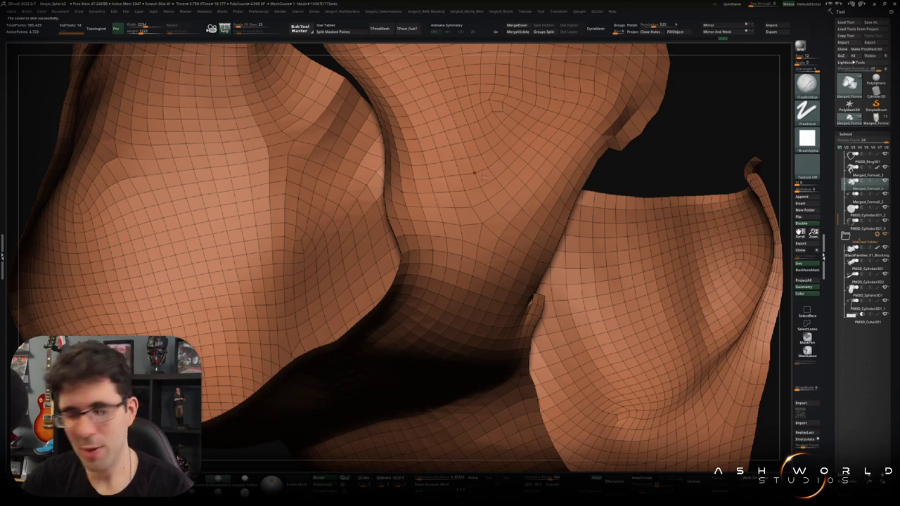
right_click_drag(505, 222, 520, 225)
key("space")
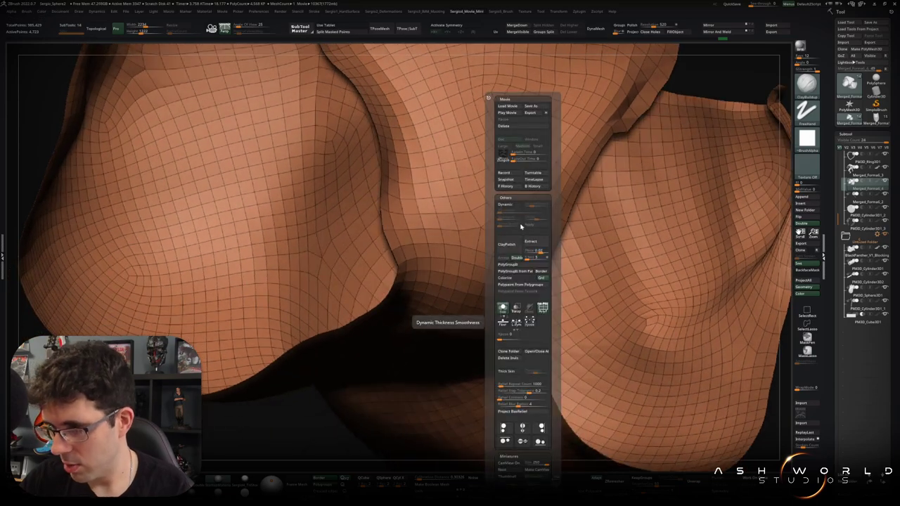
left_click(541, 180)
Zoom in on the small flap and notch in the remeshed shorts
left_click_drag(534, 211, 505, 337)
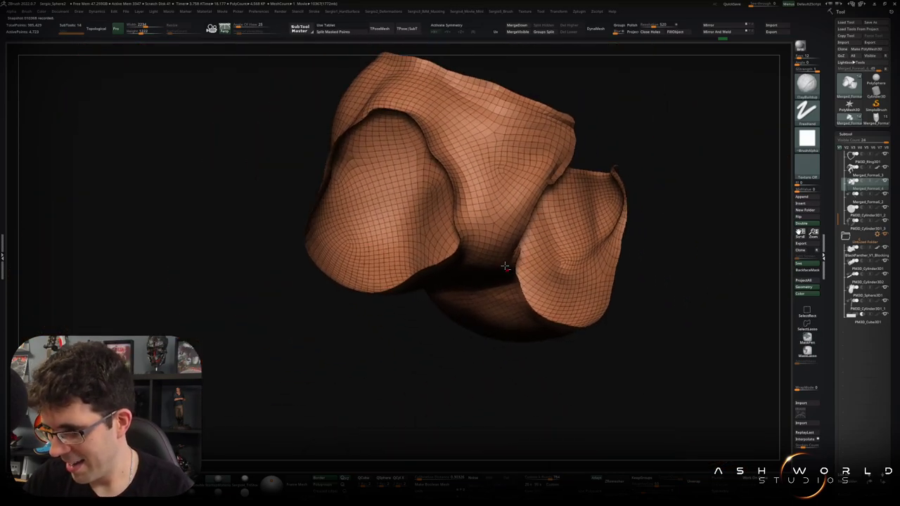
right_click_drag(505, 338, 517, 274)
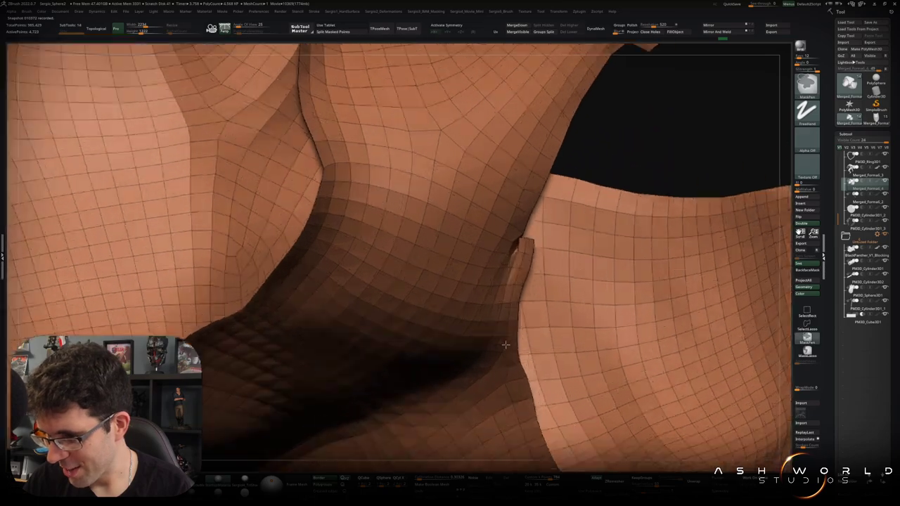
key("s")
mouse_move(517, 272)
right_mouse_down()
mouse_move(497, 345)
mouse_move(535, 288)
right_mouse_up()
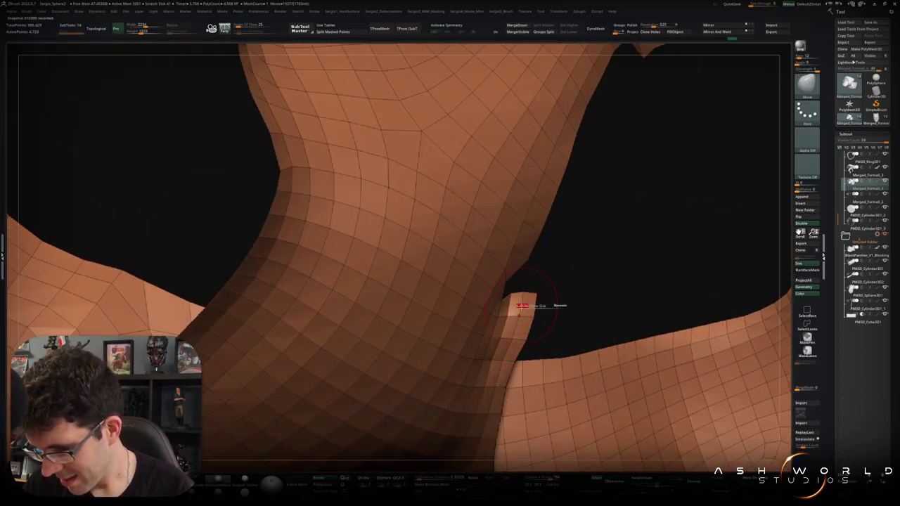
Close the notch with ZModeler's Bridge Two Edges action and check the result
key("b")
key("z")
key("m")
key("space")
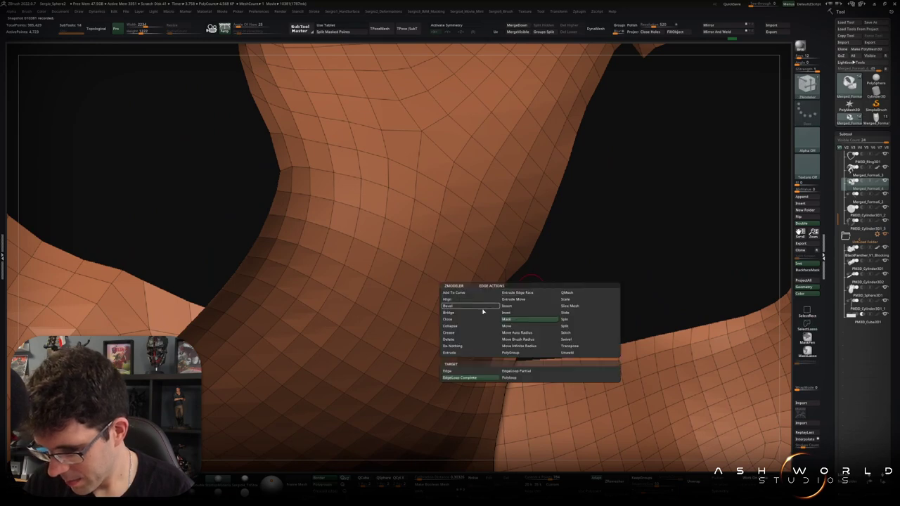
left_click(518, 339)
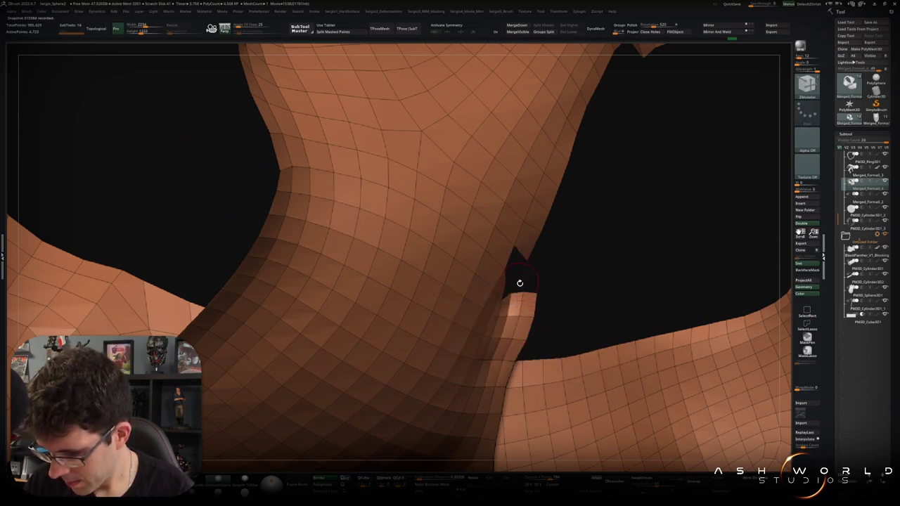
left_click(524, 291)
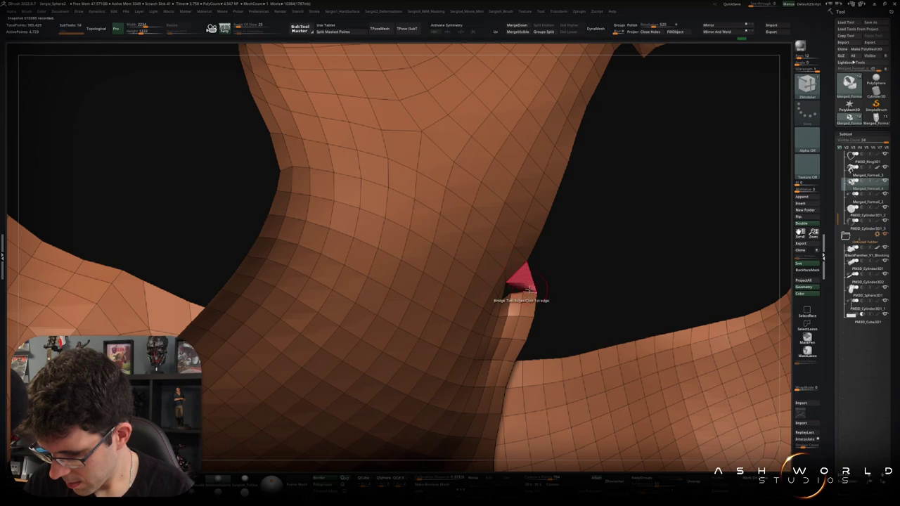
mouse_move(515, 299)
right_mouse_down()
mouse_move(494, 297)
mouse_move(591, 222)
mouse_move(603, 171)
right_mouse_up()
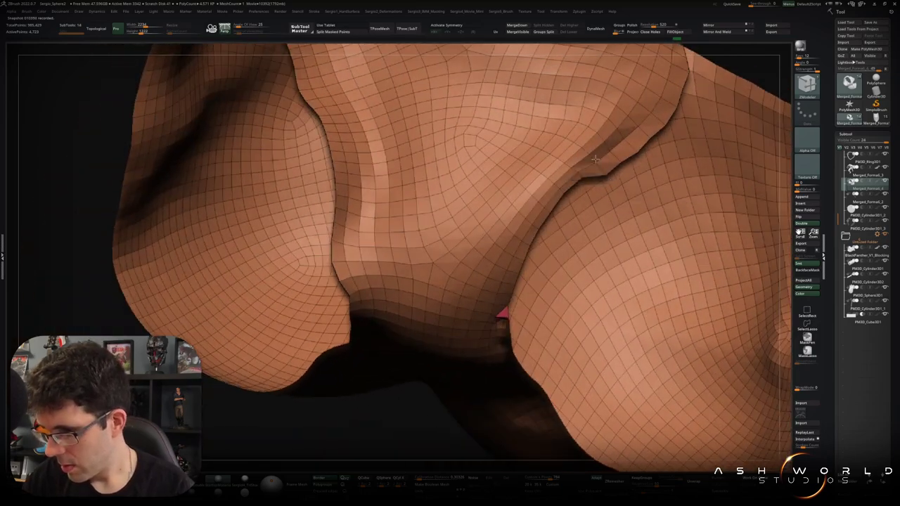
key("f")
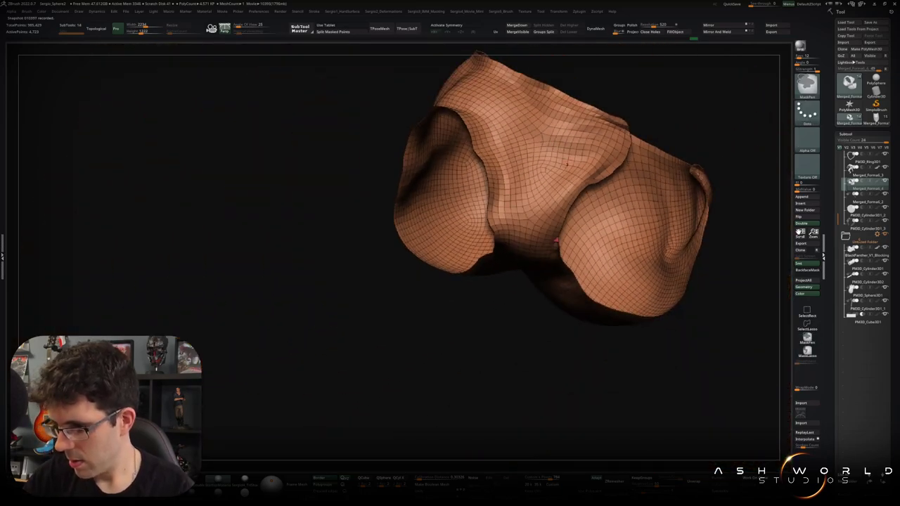
Smooth the shorts' folds with Polish By Features and review them from new angles
key("space")
left_click_drag(541, 204, 545, 204)
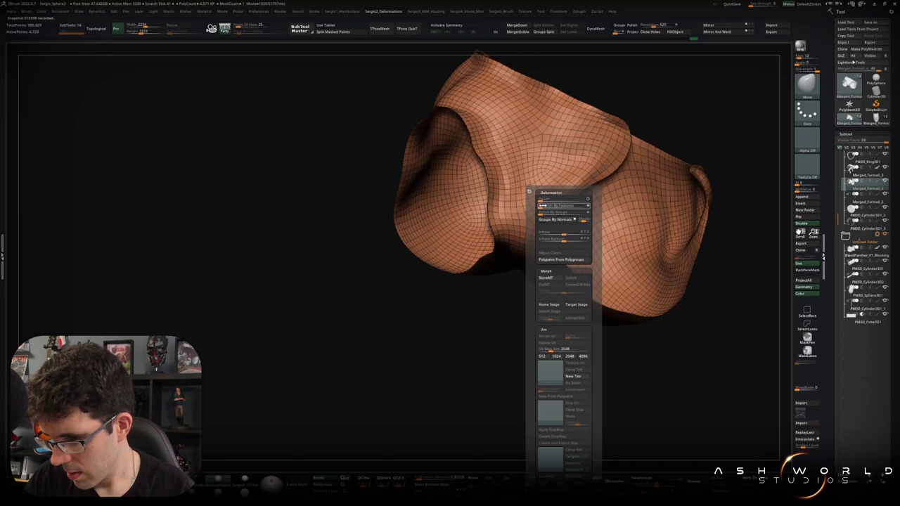
right_click_drag(541, 205, 740, 320)
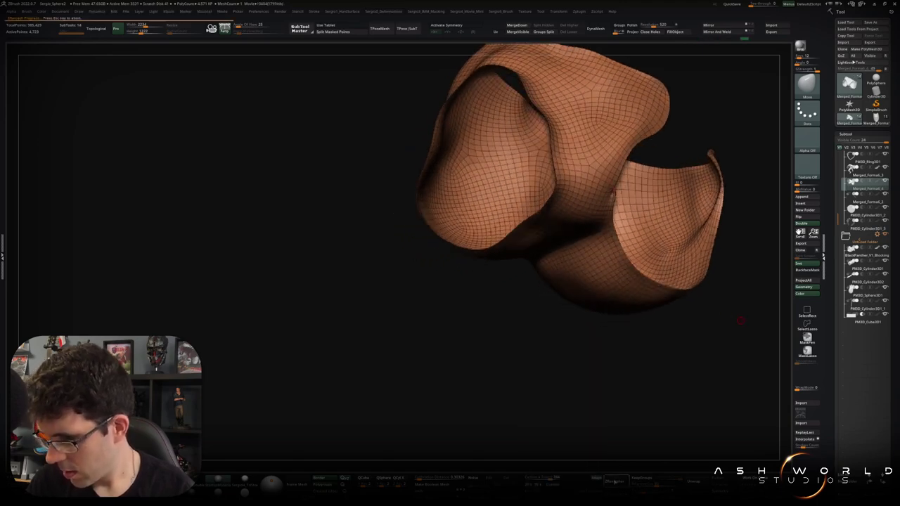
right_click_drag(603, 336, 598, 245, "ctrl")
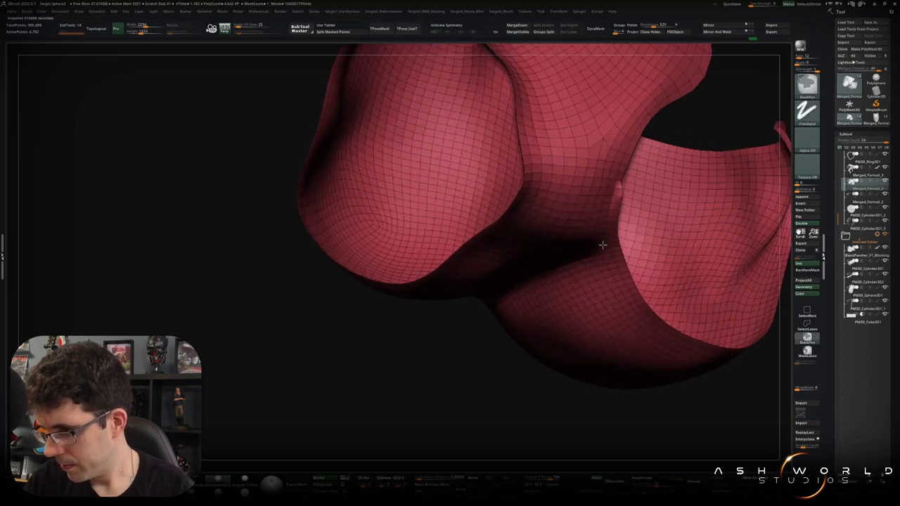
key("space")
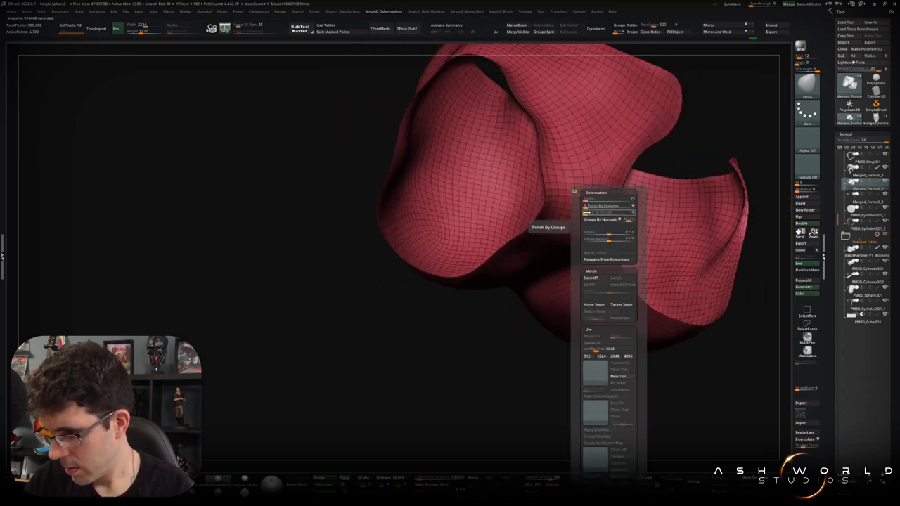
mouse_move(569, 228)
right_mouse_down()
mouse_move(581, 244)
mouse_move(605, 232)
right_mouse_up()
mouse_move(735, 260)
right_mouse_down()
mouse_move(621, 224)
mouse_move(576, 328)
right_mouse_up()
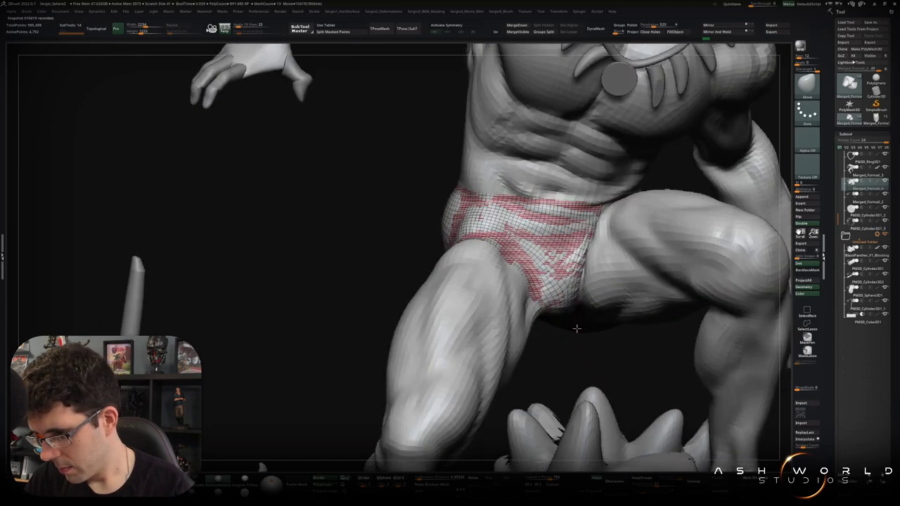
Zoom in and orbit around the new shorts from the side, back and front three-quarter
right_click_drag(592, 371, 598, 204, "ctrl")
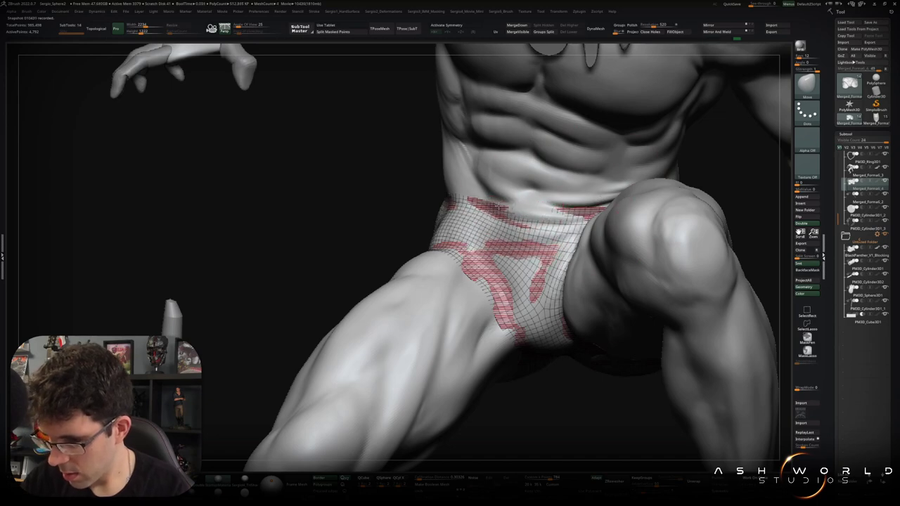
right_click_drag(569, 205, 613, 206)
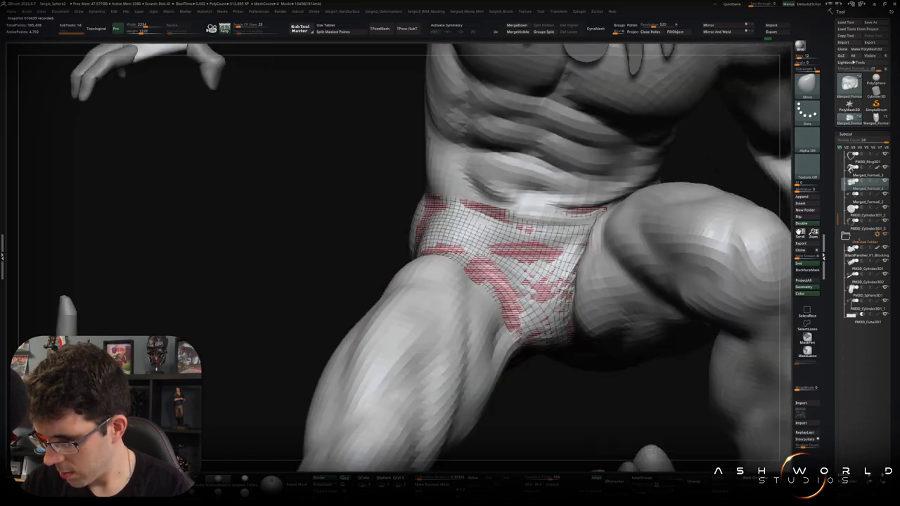
mouse_move(595, 232)
right_mouse_down()
mouse_move(609, 277)
mouse_move(580, 212)
mouse_move(617, 355)
right_mouse_up()
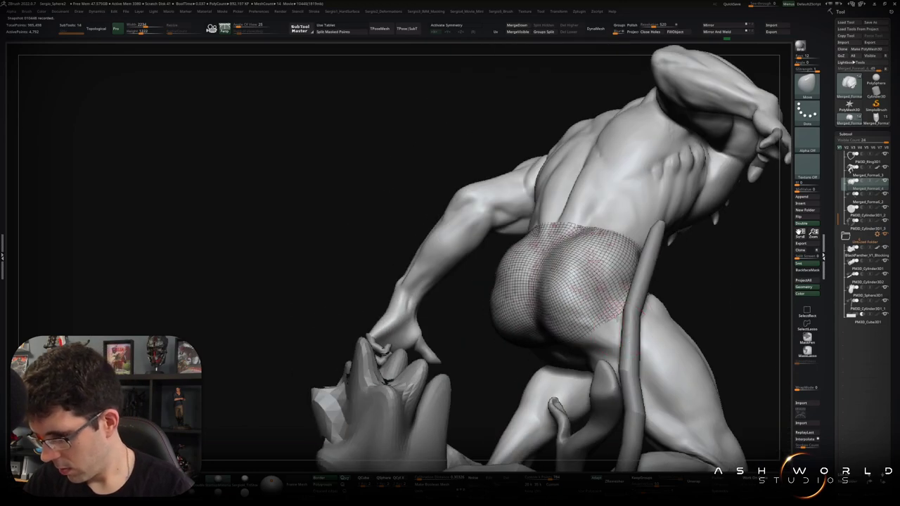
mouse_move(608, 309)
right_mouse_down()
mouse_move(473, 345)
mouse_move(469, 362)
right_mouse_up()
right_click_drag(453, 326, 540, 283)
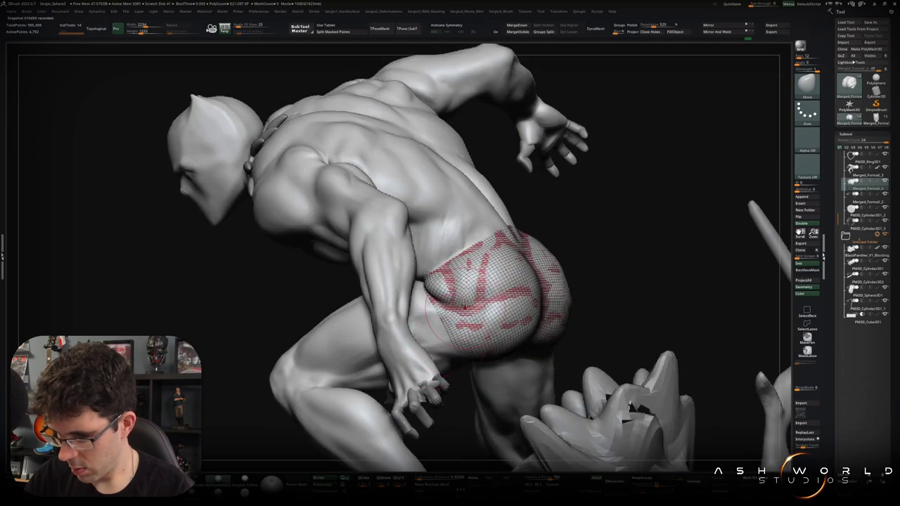
ProjectAll the shorts onto the body, answer the PolyPaint prompt, and show them in Solo
left_click(803, 279)
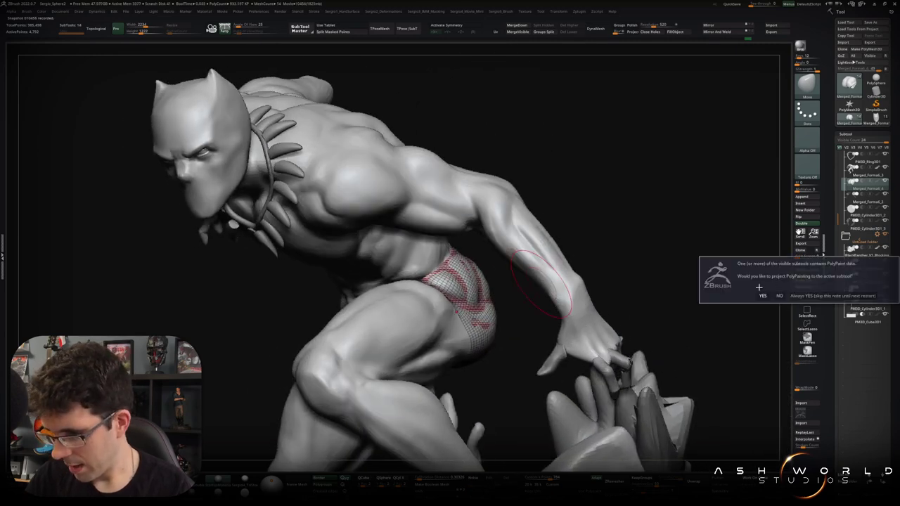
key("Return")
mouse_move(541, 285)
right_mouse_down()
mouse_move(555, 295)
mouse_move(570, 287)
mouse_move(513, 310)
mouse_move(544, 251)
right_mouse_up()
left_click(569, 287, "ctrl+shift")
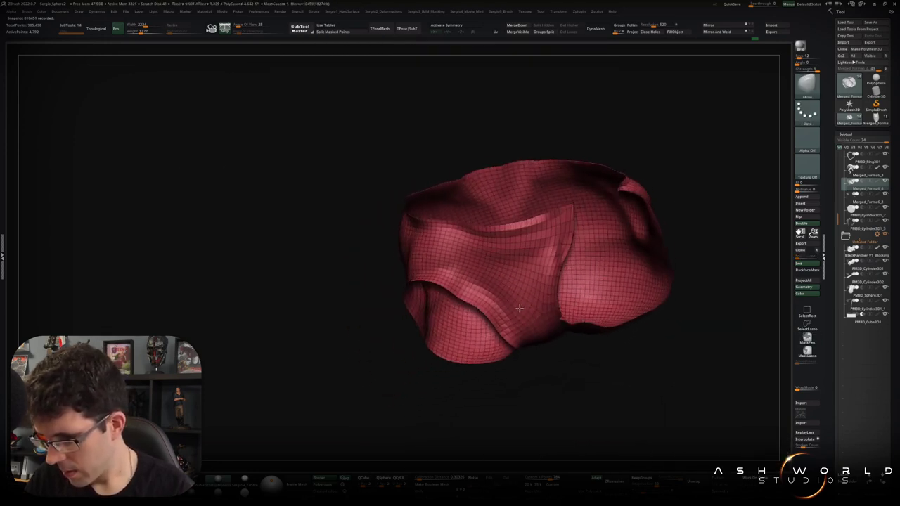
Add Panel Loops to the shorts with Elevation -100 and Thickness 0.0284
key("d")
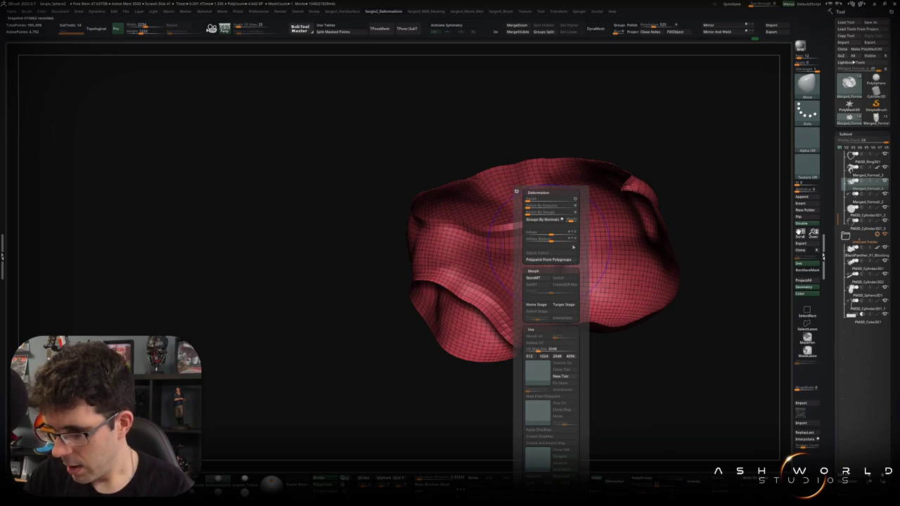
key("h")
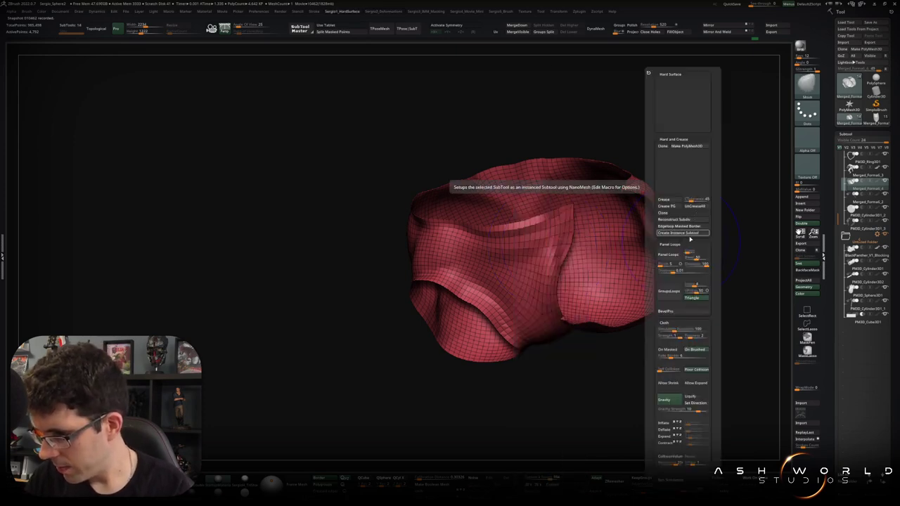
left_click(679, 267)
left_click(668, 255)
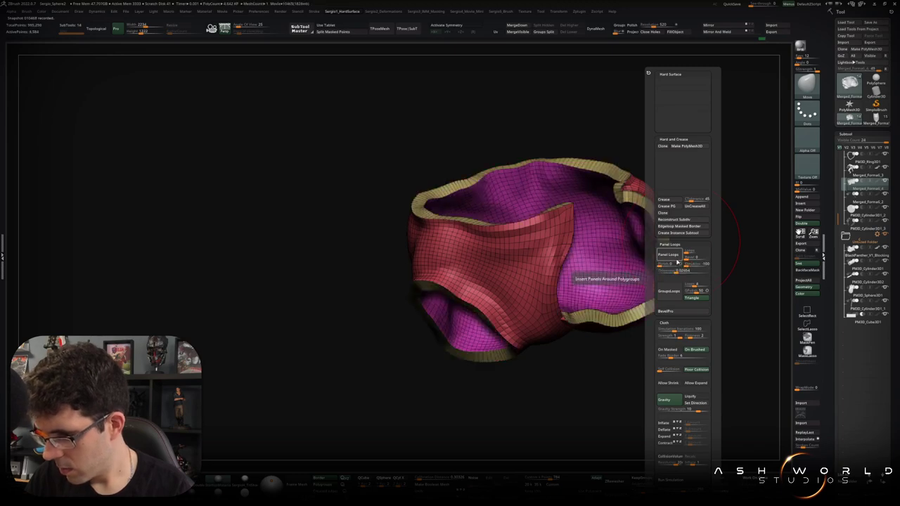
key("ctrl+z")
left_click_drag(673, 271, 674, 271)
left_click(673, 256)
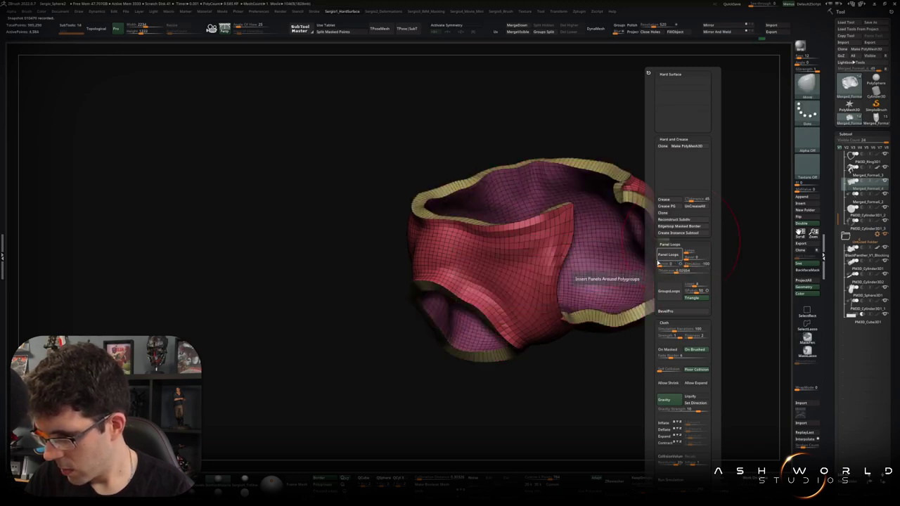
Turn the shorts toward the viewer and turn off the wireframe and polygroup colours
right_click_drag(524, 296, 528, 284)
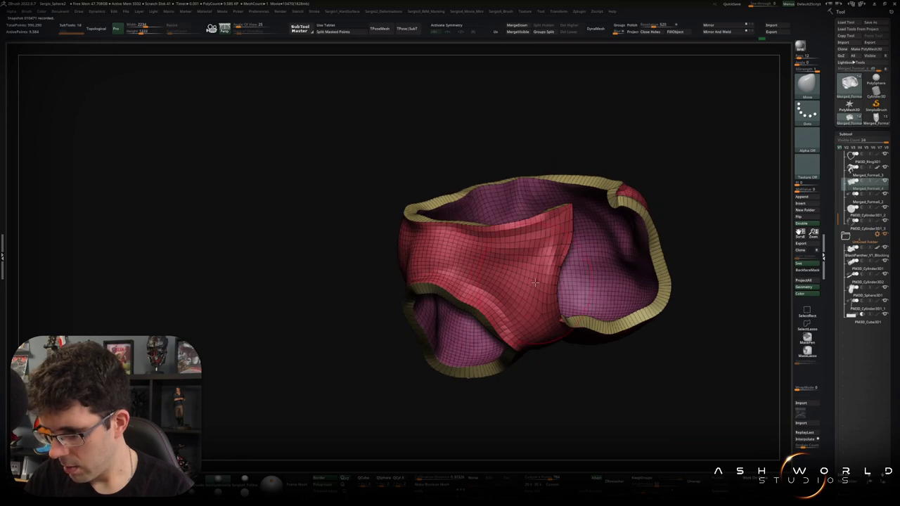
key("F1")
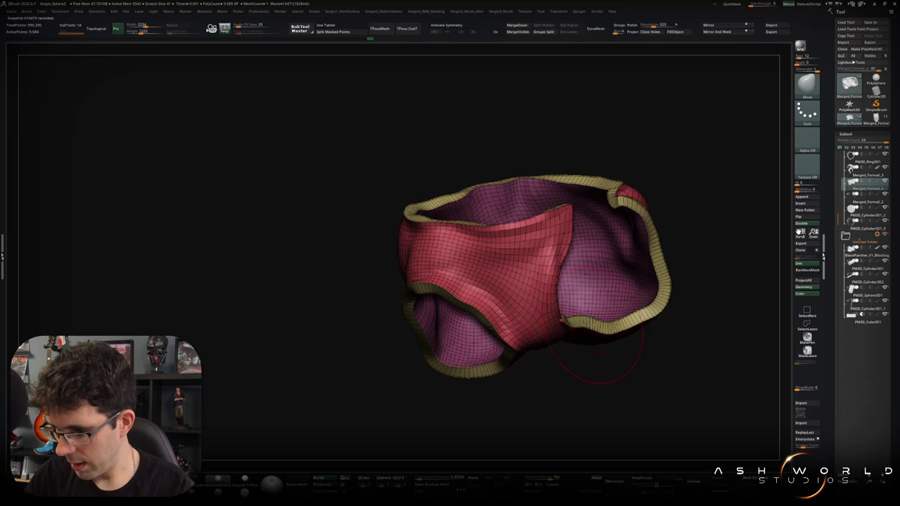
key("shift+f")
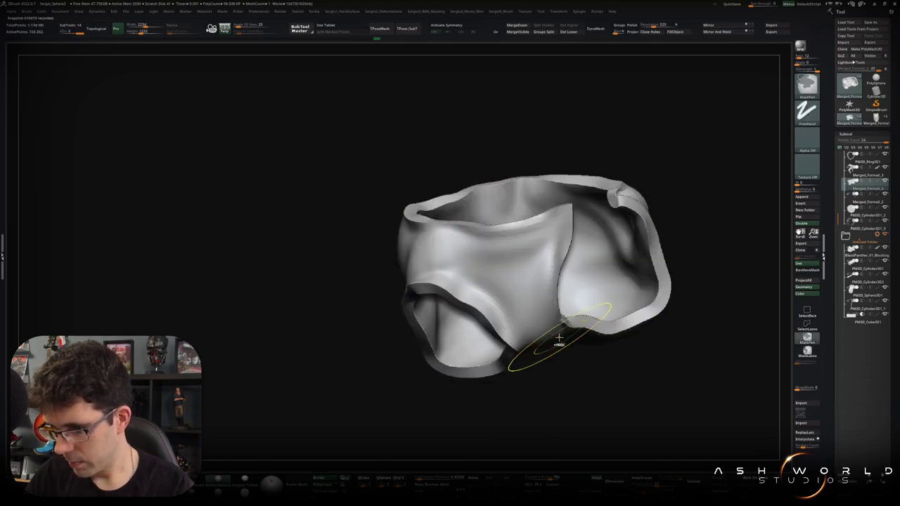
Apply a ZModeler edge action to the rim of the shorts shell
right_click_drag(558, 338, 553, 379)
key("f")
key("shift+f")
key("ctrl")
mouse_move(538, 323)
right_mouse_down()
mouse_move(658, 241)
mouse_move(659, 210)
right_mouse_up()
key("b")
key("z")
key("m")
key("space")
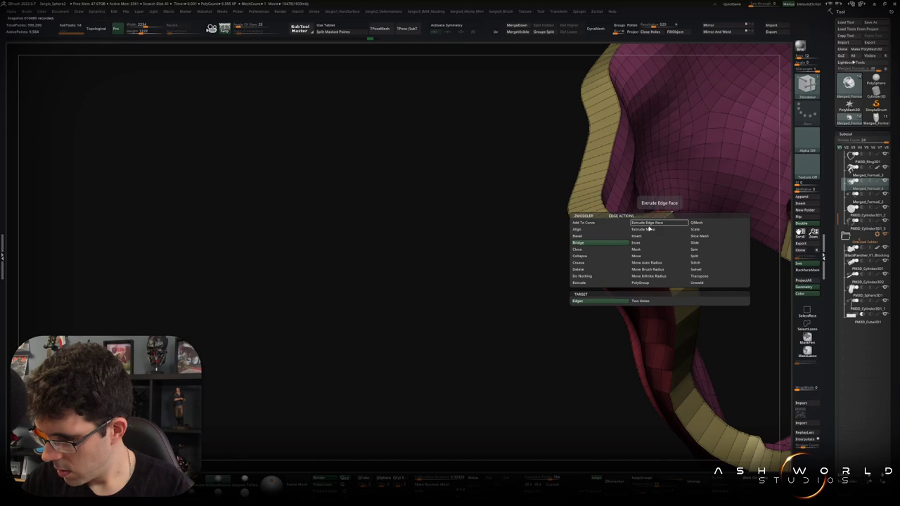
left_click(604, 263)
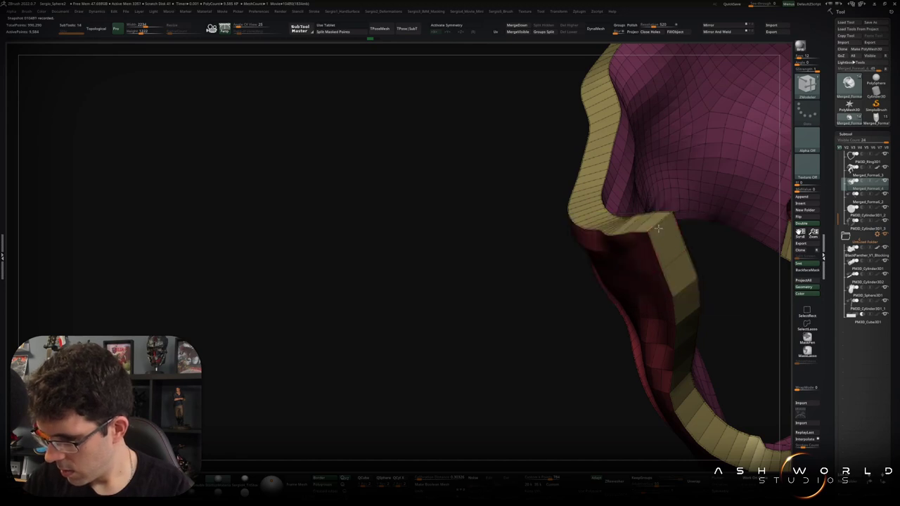
mouse_move(658, 223)
right_mouse_down()
mouse_move(594, 281)
mouse_move(594, 340)
mouse_move(576, 351)
right_mouse_up()
Build up and smooth the shorts surface with the ClayBuildup and Smooth brushes, PolyFrame off
key("b")
key("c")
key("b")
key("shift+f")
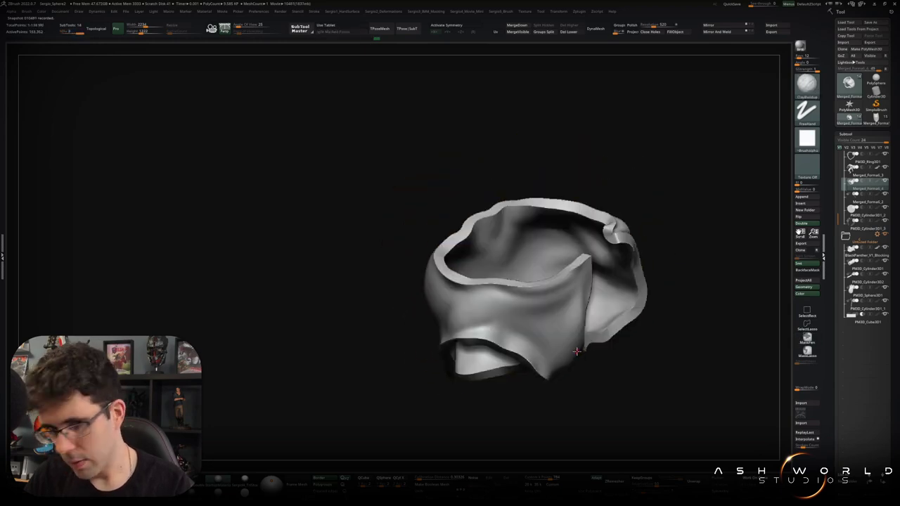
right_click_drag(595, 374, 604, 347)
key("b")
key("i")
key("n")
key("b")
key("c")
key("b")
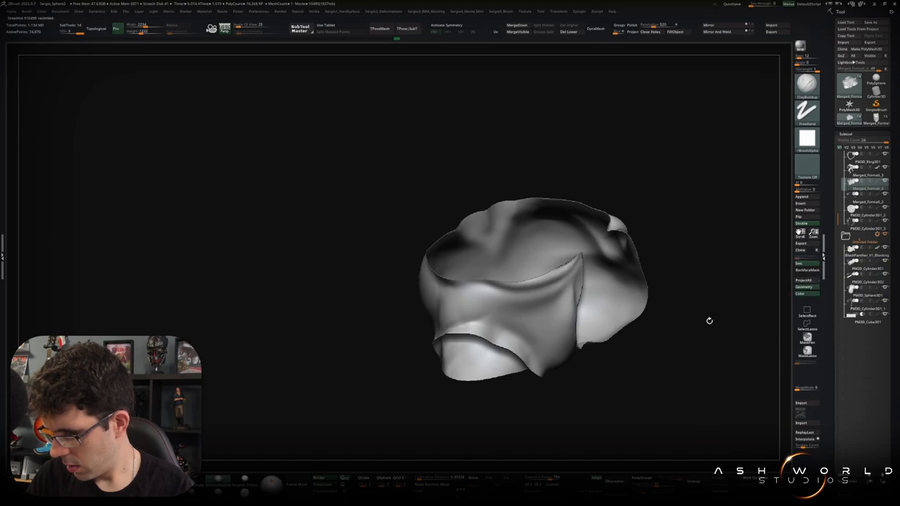
mouse_move(703, 321)
right_mouse_down()
mouse_move(583, 316)
mouse_move(558, 267)
mouse_move(586, 246)
right_mouse_up()
key("shift")
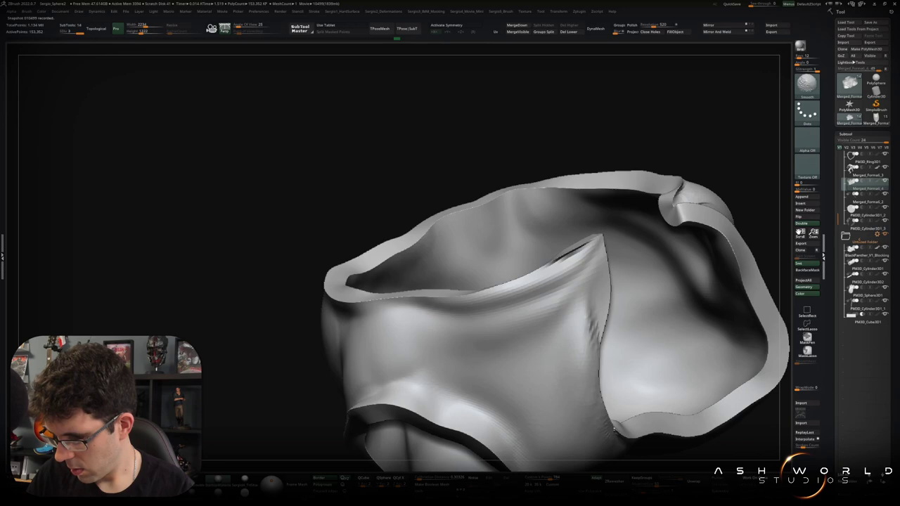
mouse_move(596, 313)
right_mouse_down("ctrl")
mouse_move(596, 341)
mouse_move(632, 288)
right_mouse_up("ctrl")
Show the full body again and inflate the masked shorts slightly outward
left_click(596, 342, "ctrl+shift")
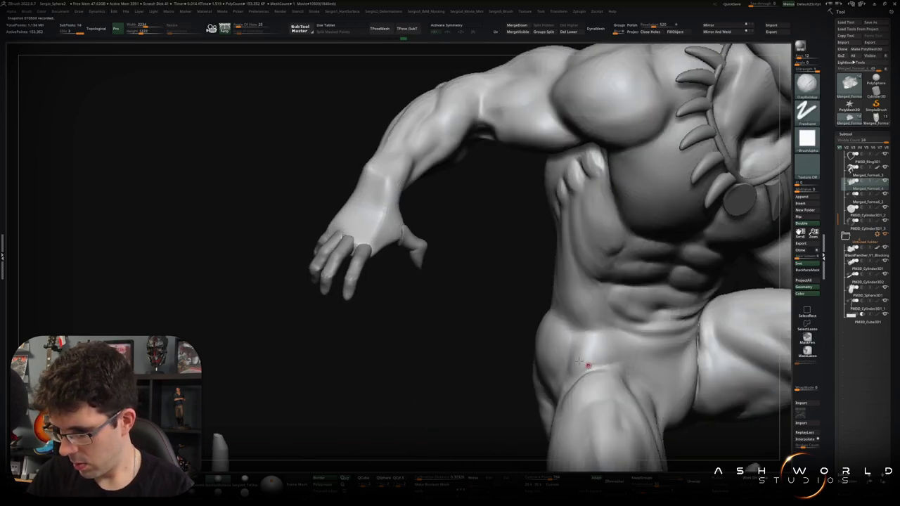
key("space")
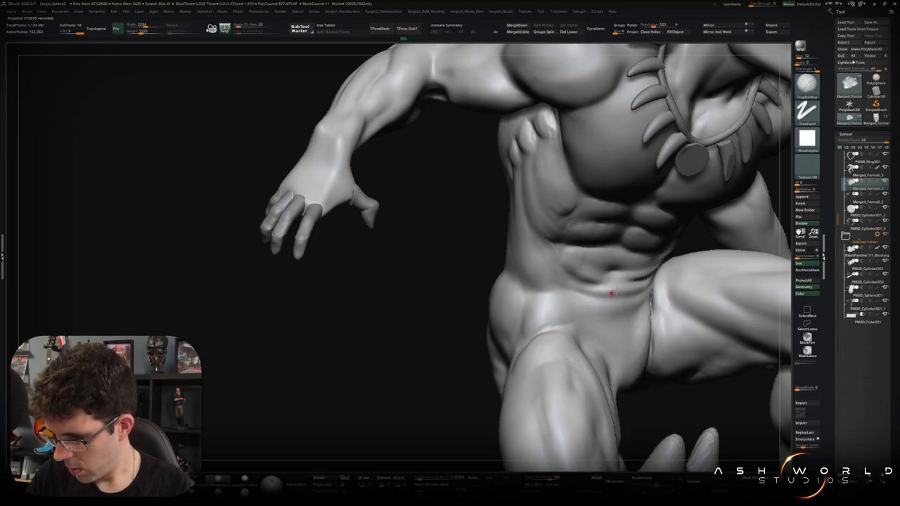
key("space")
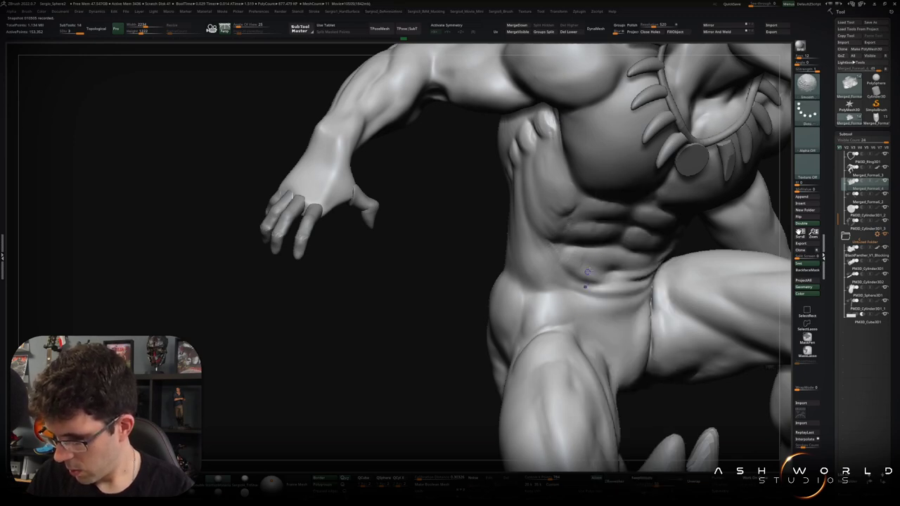
key("space")
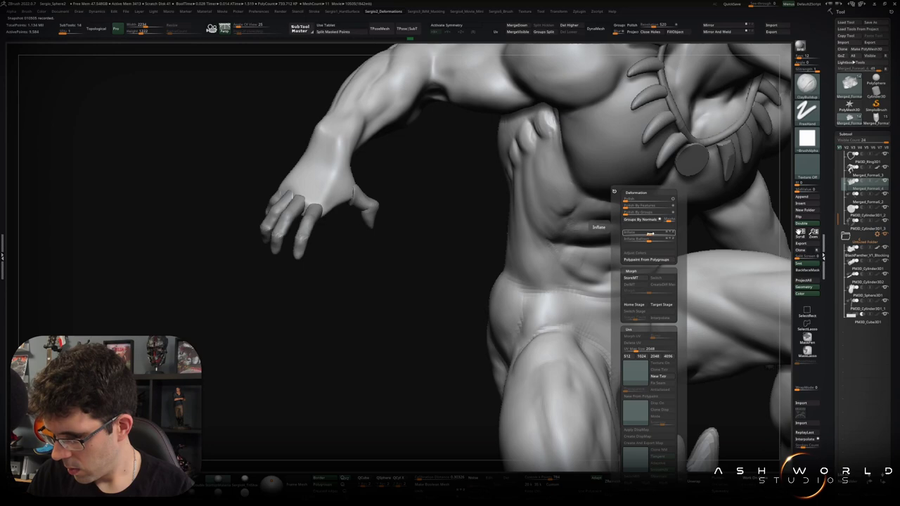
left_click_drag(650, 233, 652, 233)
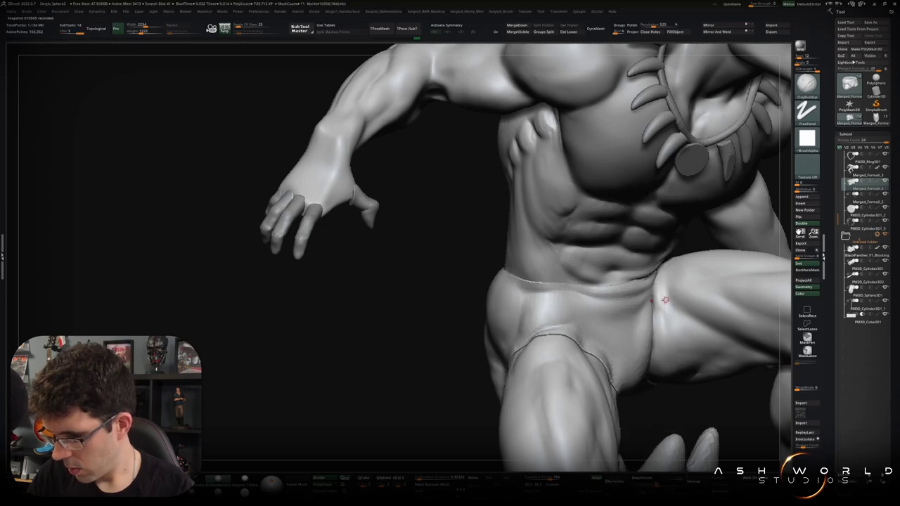
Orbit the whole figure on its base to check the shorts from front, below and behind
left_click_drag(633, 302, 616, 336)
right_click_drag(616, 336, 600, 351)
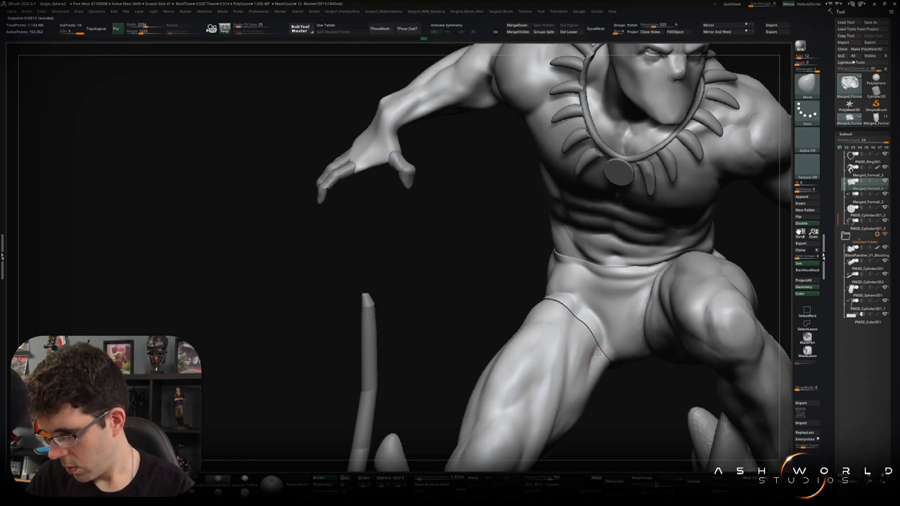
right_click_drag(600, 349, 594, 347)
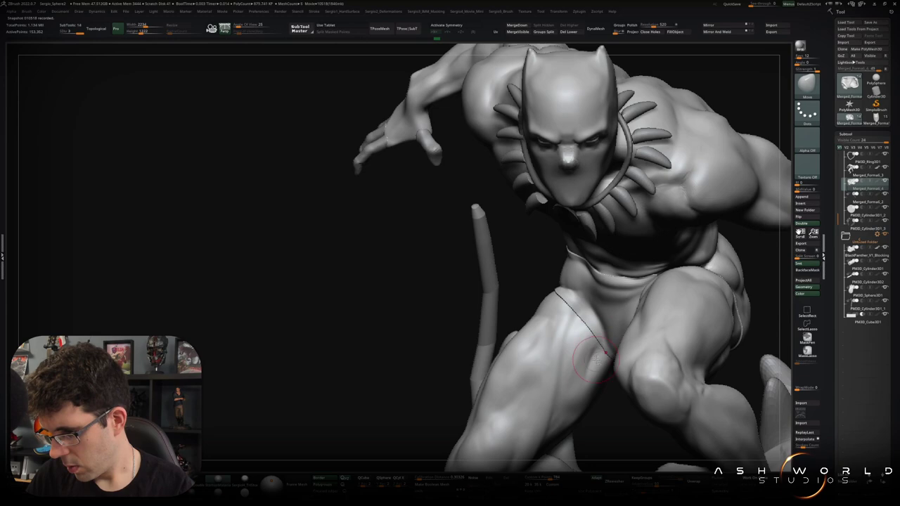
right_click_drag(592, 359, 576, 334)
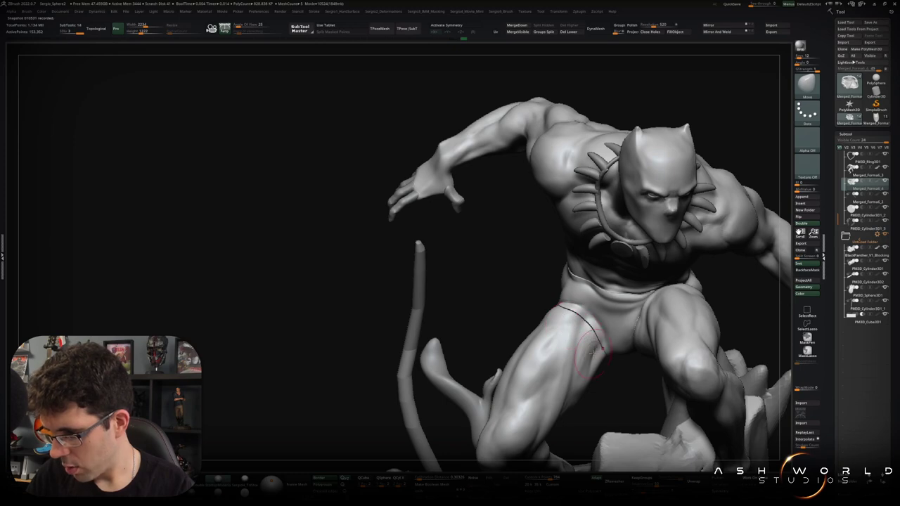
right_click_drag(591, 351, 584, 314)
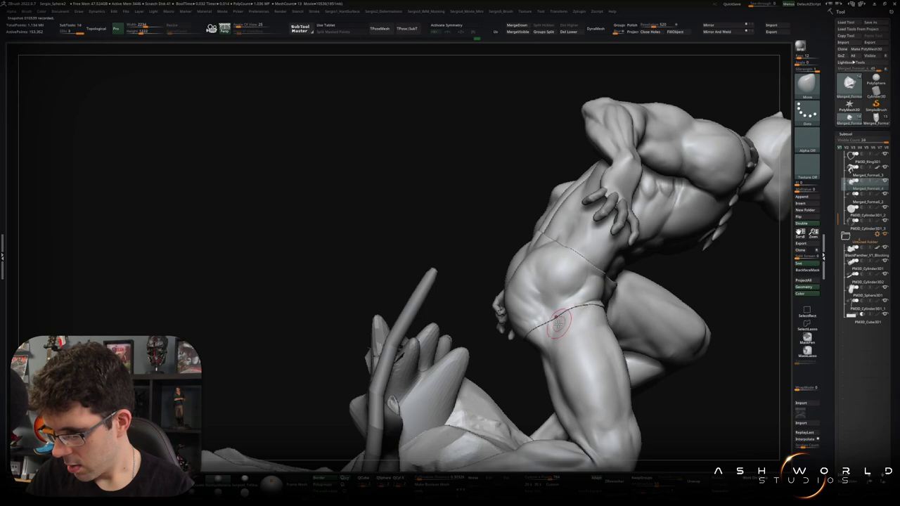
mouse_move(553, 322)
right_mouse_down()
mouse_move(572, 297)
mouse_move(547, 301)
mouse_move(521, 260)
mouse_move(485, 267)
mouse_move(455, 308)
mouse_move(430, 255)
right_mouse_up()
Smooth the shorts with a stronger smoothing brush, checking the back, legs and front
key("b")
left_click(512, 372)
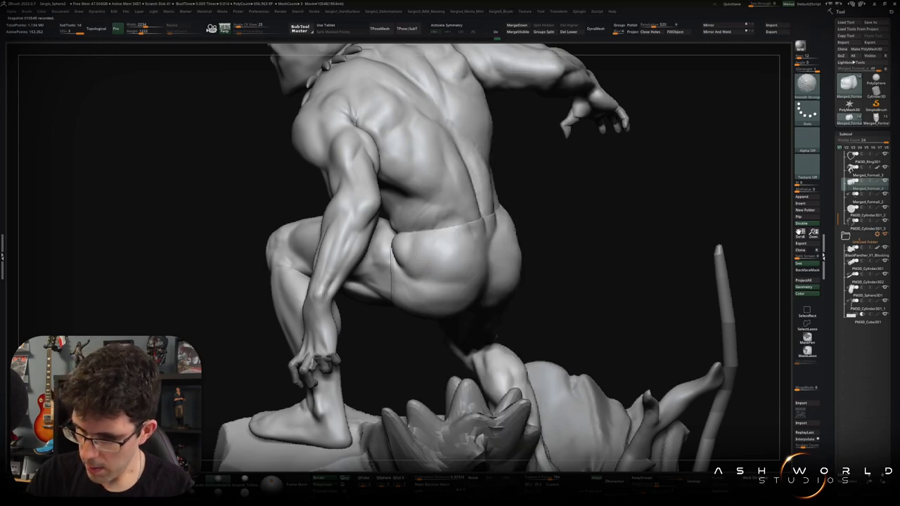
mouse_move(468, 276)
right_mouse_down()
mouse_move(520, 274)
mouse_move(481, 304)
mouse_move(563, 238)
mouse_move(542, 242)
right_mouse_up()
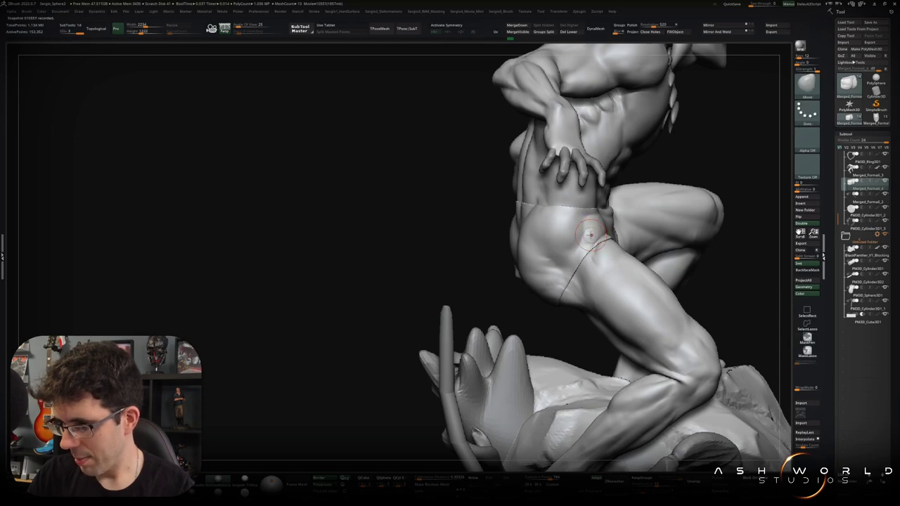
mouse_move(564, 260)
right_mouse_down()
mouse_move(586, 229)
mouse_move(650, 212)
right_mouse_up()
right_click_drag(597, 239, 588, 251)
mouse_move(556, 283)
right_mouse_down("ctrl")
mouse_move(559, 270)
mouse_move(576, 281)
mouse_move(681, 277)
mouse_move(681, 269)
mouse_move(592, 310)
mouse_move(662, 261)
mouse_move(516, 323)
mouse_move(496, 320)
mouse_move(528, 325)
right_mouse_up("ctrl")
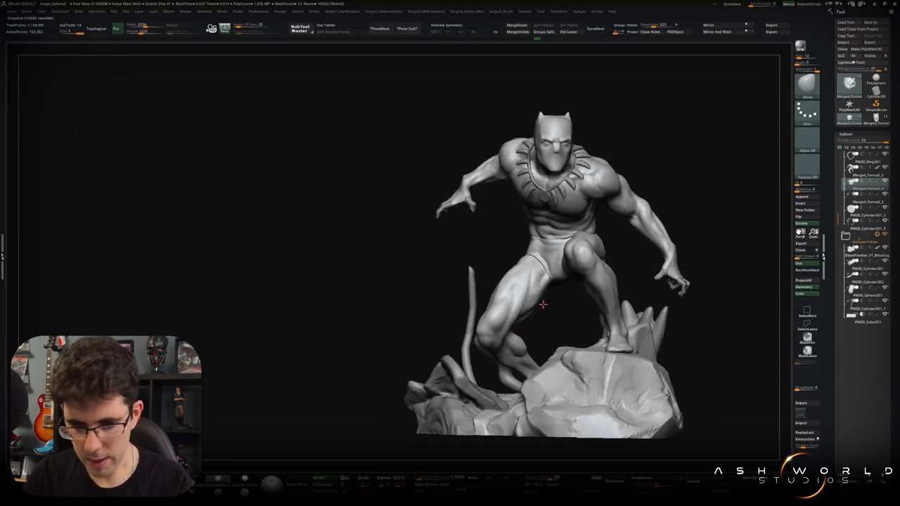
Turn the statue from front to back and make the Merged_Formal_4 subtool active
mouse_move(570, 285)
right_mouse_down()
mouse_move(588, 266)
mouse_move(570, 271)
mouse_move(633, 274)
mouse_move(548, 281)
mouse_move(534, 295)
right_mouse_up()
mouse_move(583, 319)
right_mouse_down()
mouse_move(695, 318)
mouse_move(671, 313)
mouse_move(630, 328)
right_mouse_up()
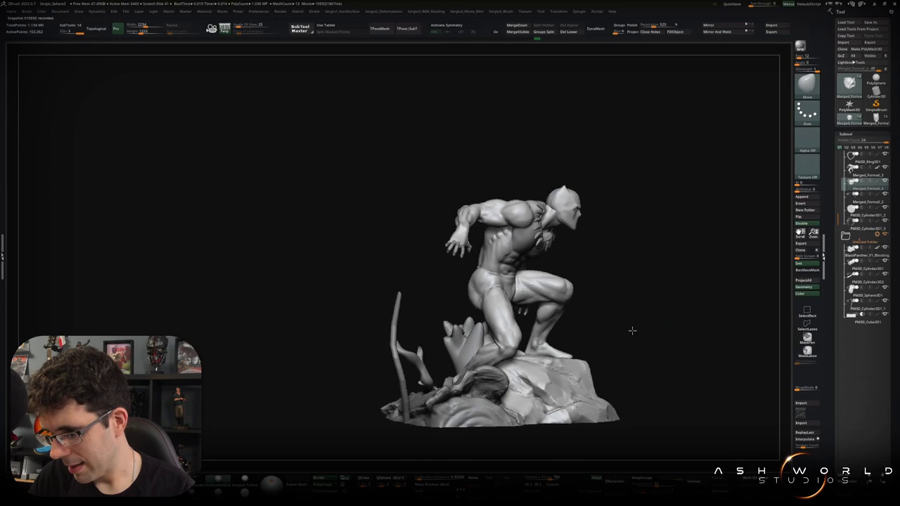
left_click(535, 270, "alt")
Review the statue from every side, then load the earlier Black Panther version on a plain rock base
mouse_move(554, 279)
right_mouse_down()
mouse_move(568, 273)
mouse_move(555, 269)
mouse_move(587, 252)
mouse_move(553, 253)
right_mouse_up()
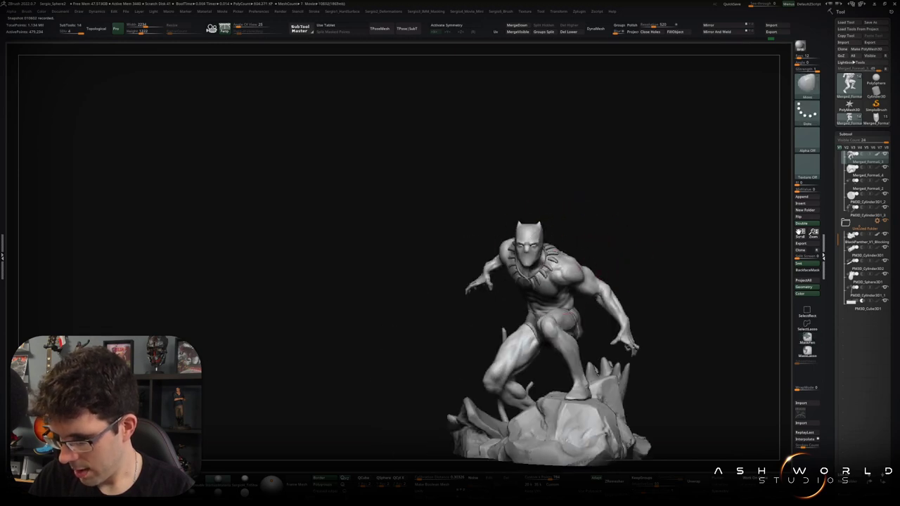
mouse_move(577, 246)
right_mouse_down()
mouse_move(629, 239)
mouse_move(612, 263)
right_mouse_up()
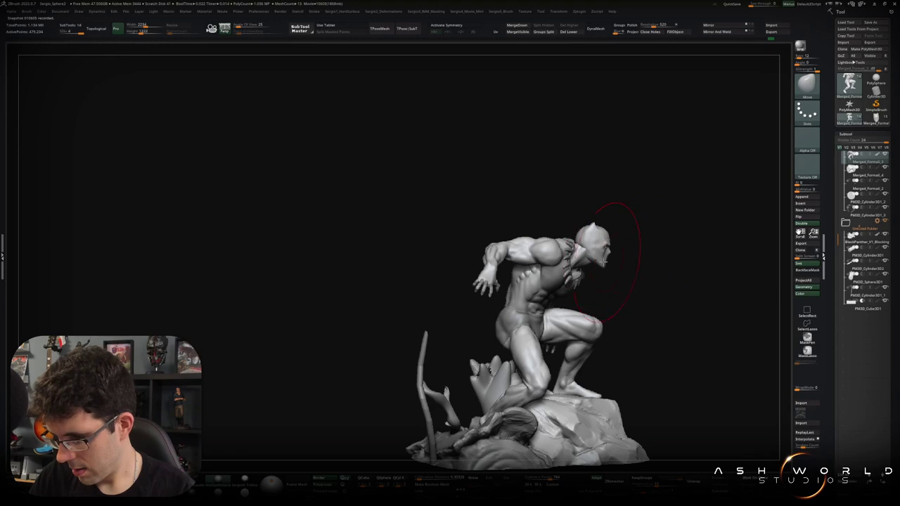
mouse_move(541, 278)
right_mouse_down()
mouse_move(576, 263)
mouse_move(592, 271)
mouse_move(583, 264)
right_mouse_up()
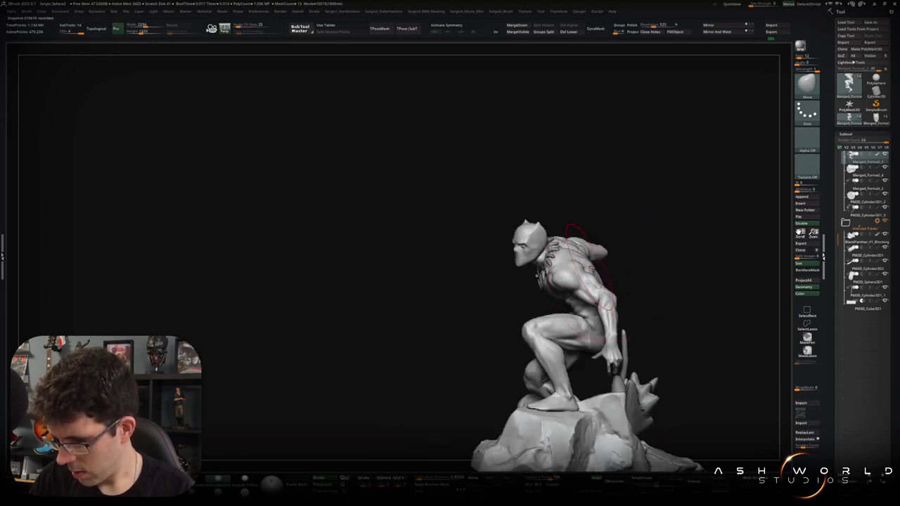
mouse_move(573, 276)
right_mouse_down()
mouse_move(576, 269)
mouse_move(554, 291)
mouse_move(559, 320)
mouse_move(514, 337)
mouse_move(601, 297)
mouse_move(503, 313)
right_mouse_up()
mouse_move(571, 282)
right_mouse_down()
mouse_move(564, 263)
mouse_move(652, 260)
mouse_move(677, 275)
mouse_move(633, 262)
mouse_move(703, 352)
mouse_move(687, 347)
mouse_move(673, 359)
mouse_move(657, 345)
mouse_move(700, 344)
mouse_move(671, 367)
right_mouse_up()
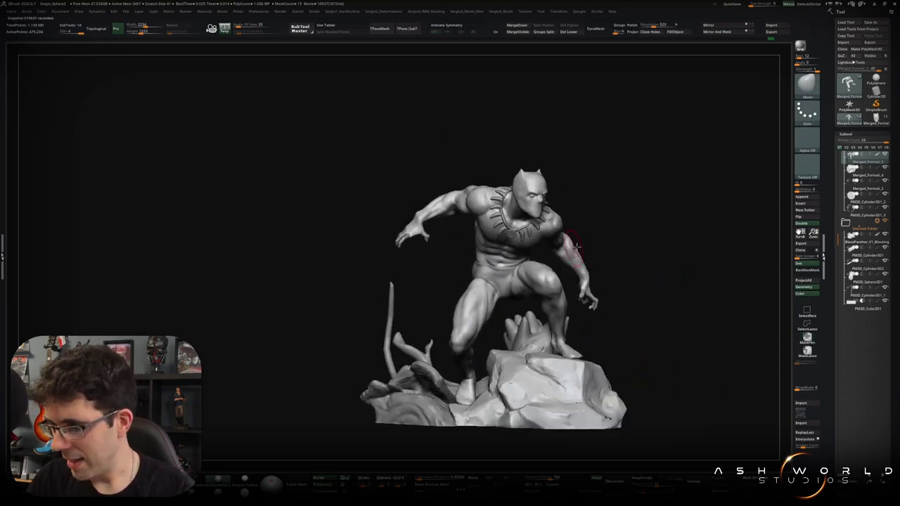
right_click_drag(541, 320, 464, 253)
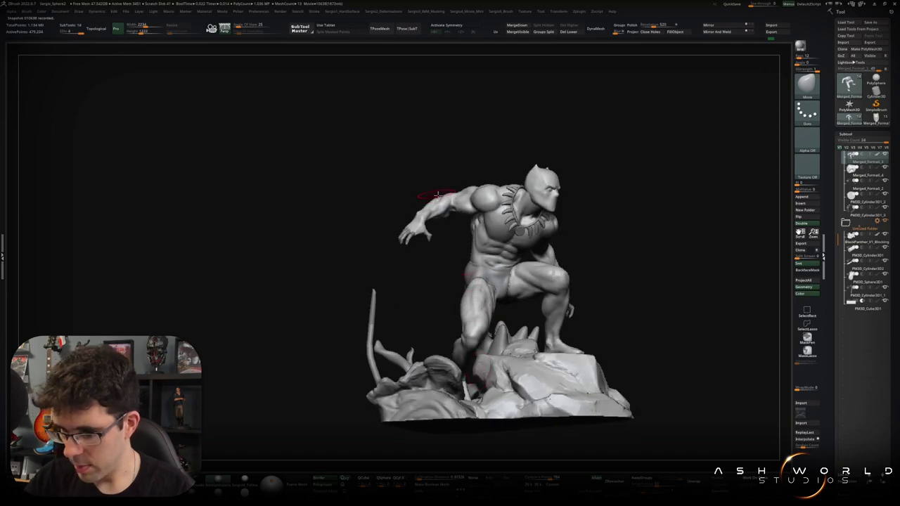
mouse_move(623, 255)
right_mouse_down()
mouse_move(638, 249)
mouse_move(609, 261)
mouse_move(586, 255)
mouse_move(619, 256)
mouse_move(624, 287)
mouse_move(662, 271)
mouse_move(635, 234)
mouse_move(604, 309)
mouse_move(628, 321)
mouse_move(648, 237)
mouse_move(593, 182)
mouse_move(608, 263)
right_mouse_up()
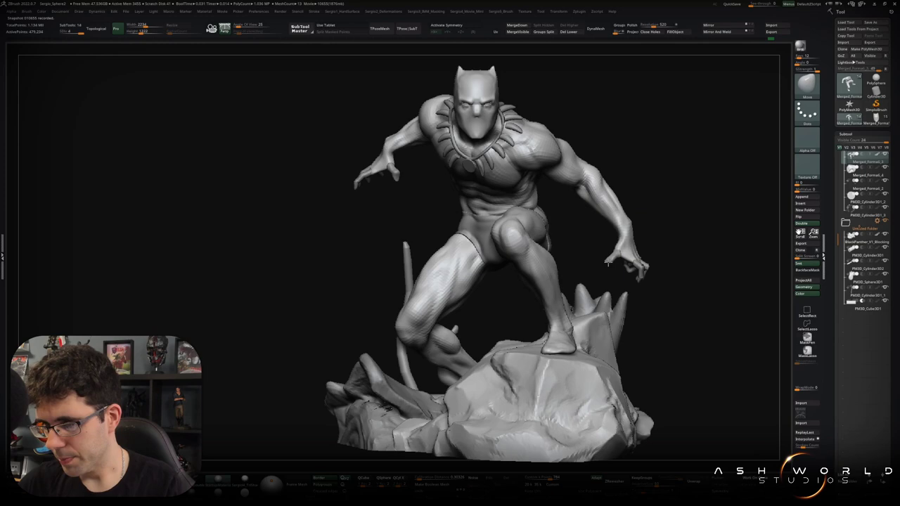
left_click(875, 116)
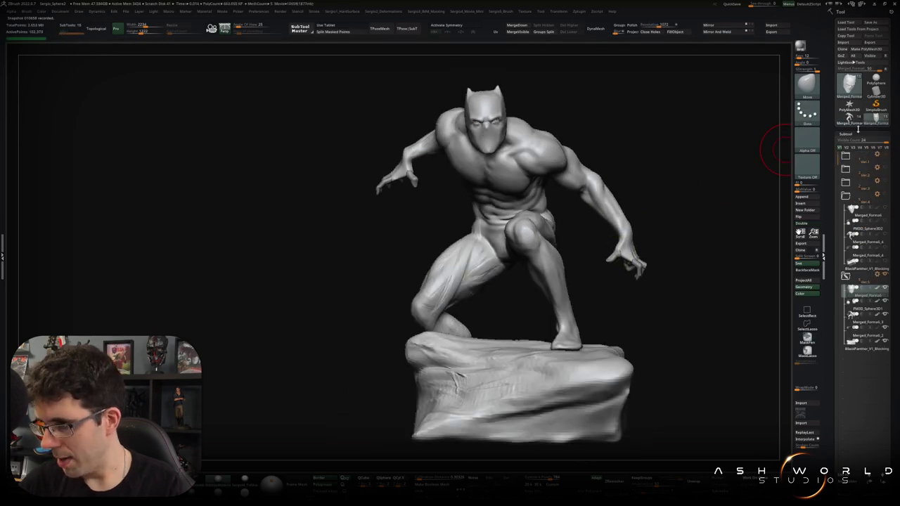
Switch back to the current claw-necklace statue in the Tool palette and orbit round to its back
left_click(848, 118)
left_click(855, 122)
left_click(850, 123)
mouse_move(751, 185)
left_mouse_down()
mouse_move(600, 259)
mouse_move(773, 210)
left_mouse_up()
left_click(871, 121)
left_click(848, 121)
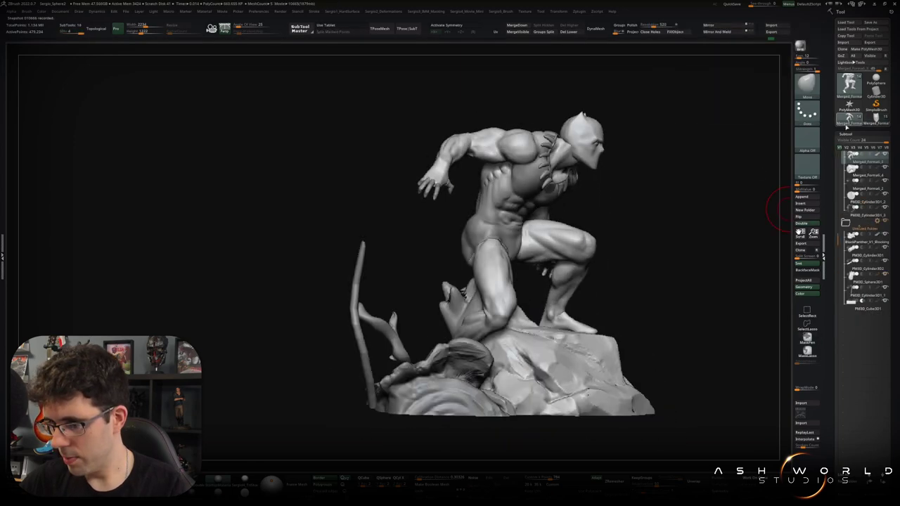
left_click_drag(541, 230, 480, 186)
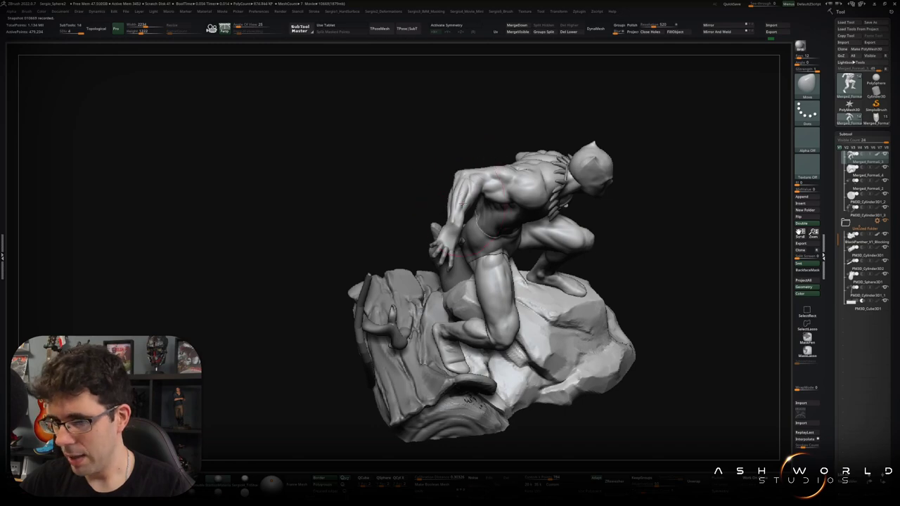
mouse_move(463, 202)
left_mouse_down()
mouse_move(576, 201)
mouse_move(472, 271)
mouse_move(492, 295)
mouse_move(591, 204)
left_mouse_up()
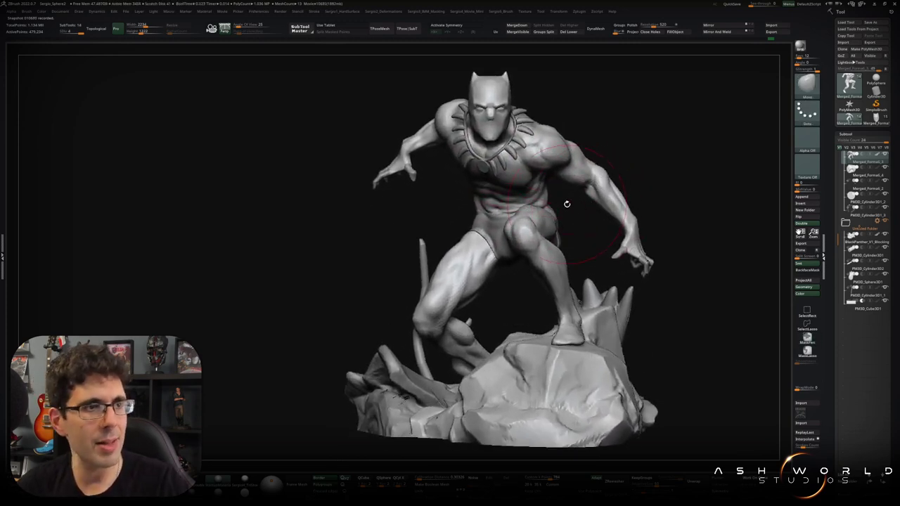